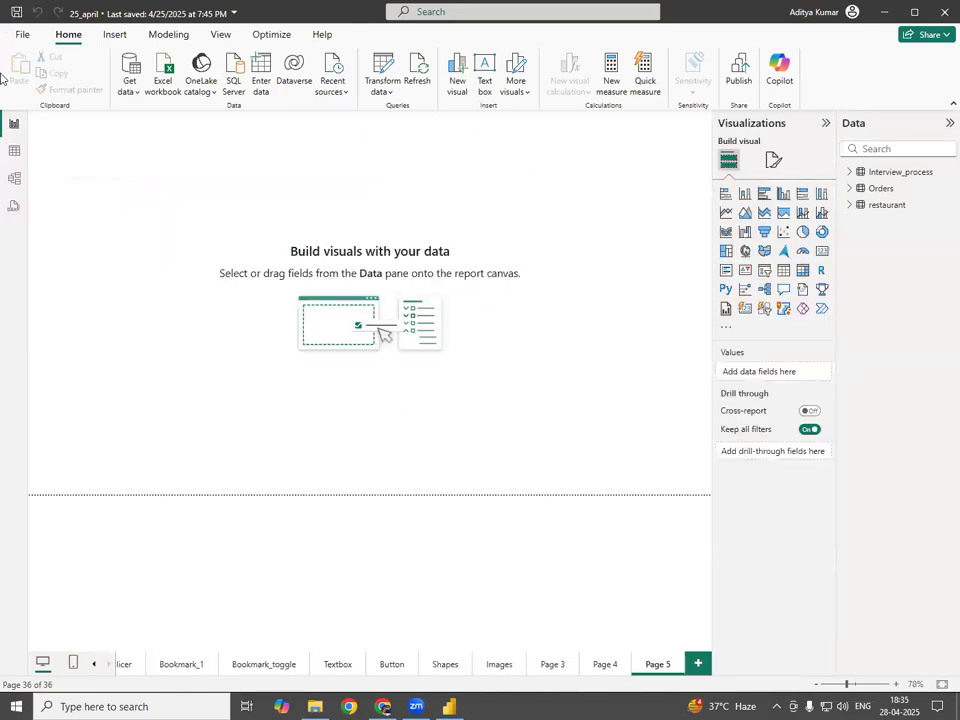
Step: Save a copy of the report under the file name 28_april
{"action": "left_click", "coordinate": [18, 40]}
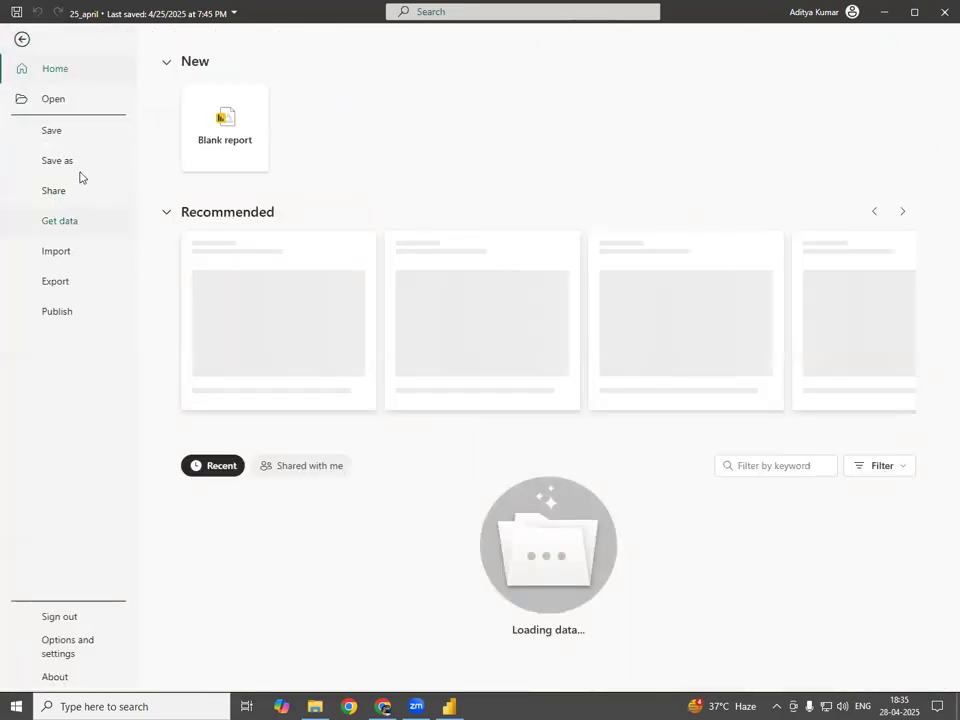
{"action": "left_click", "coordinate": [80, 170]}
{"action": "left_click", "coordinate": [212, 669]}
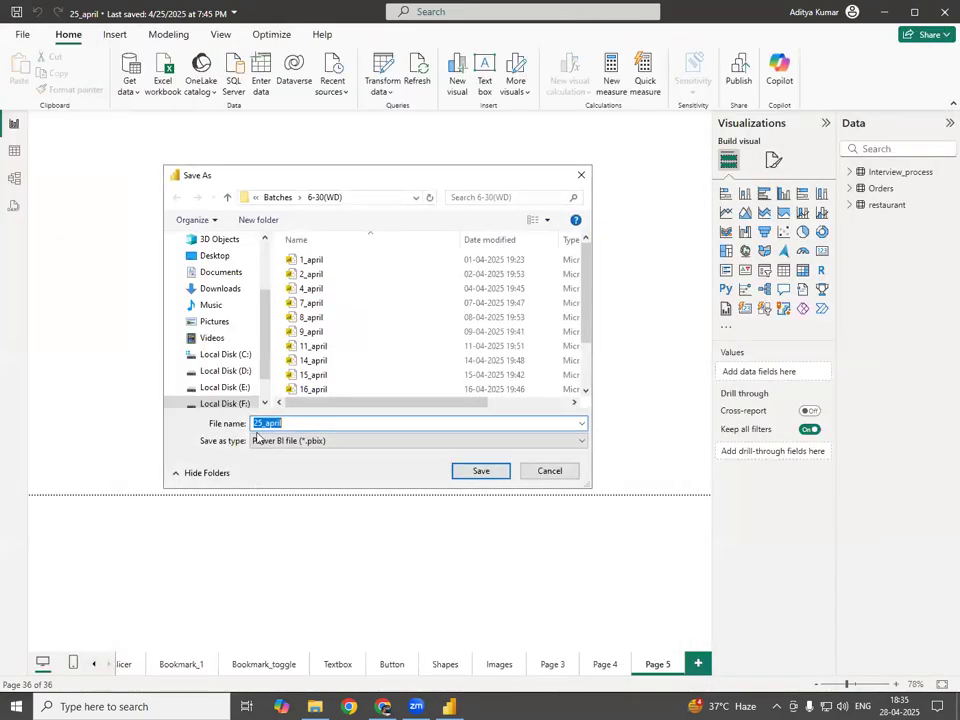
{"action": "left_click", "coordinate": [259, 424]}
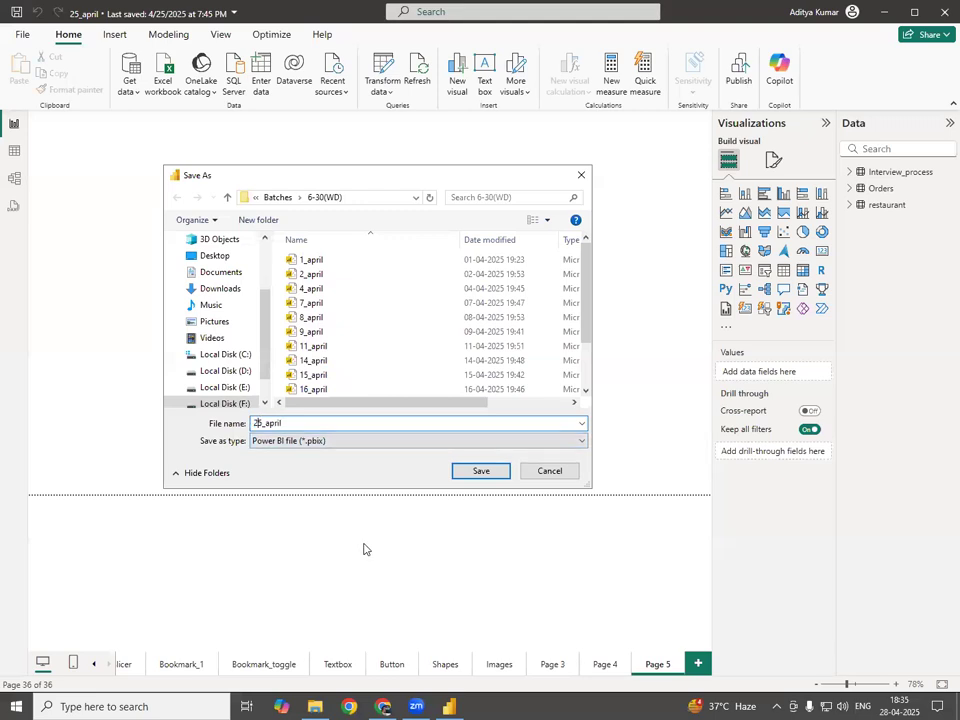
{"action": "key", "text": "Delete"}
{"action": "type", "text": "8"}
{"action": "key", "text": "Return"}
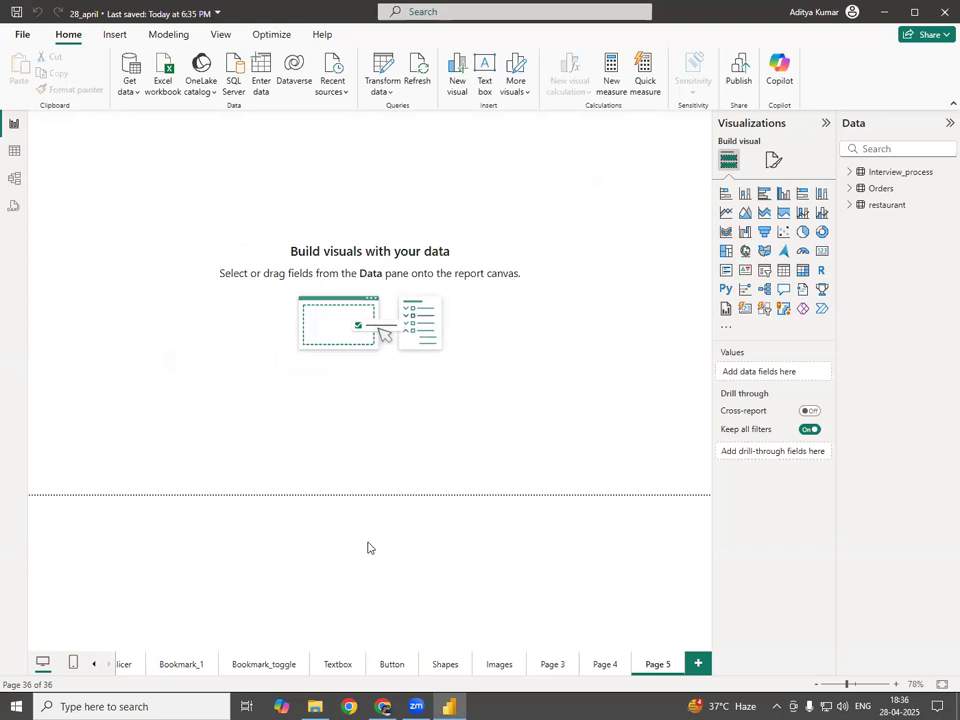
Step: Display the restaurant table's data and add a new calculated column to it, enlarging the formula text
{"action": "left_click", "coordinate": [14, 150]}
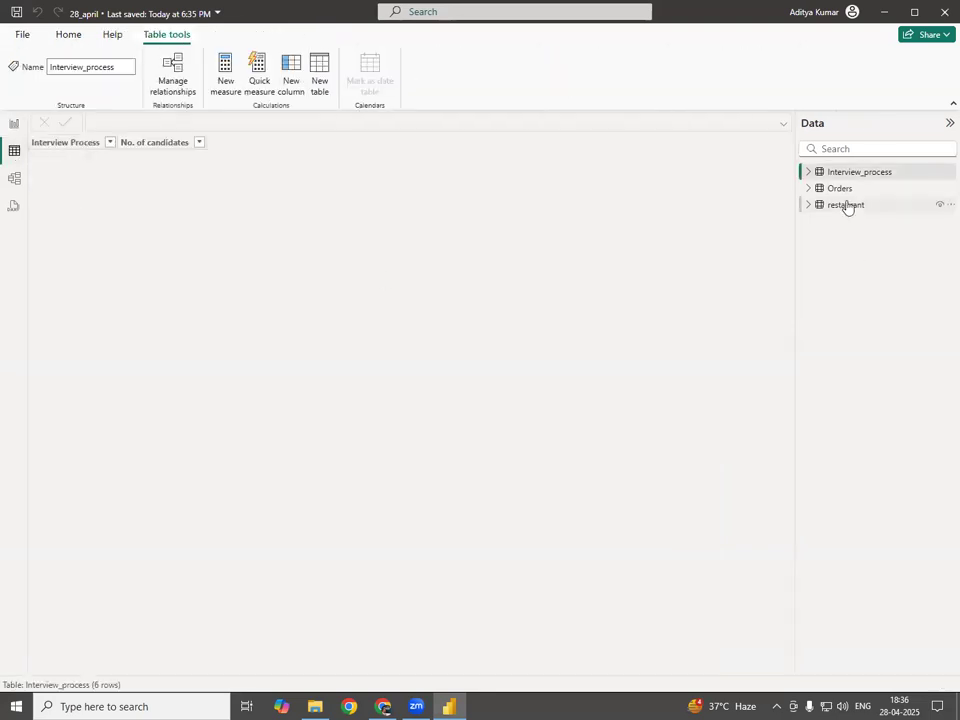
{"action": "left_click", "coordinate": [846, 204]}
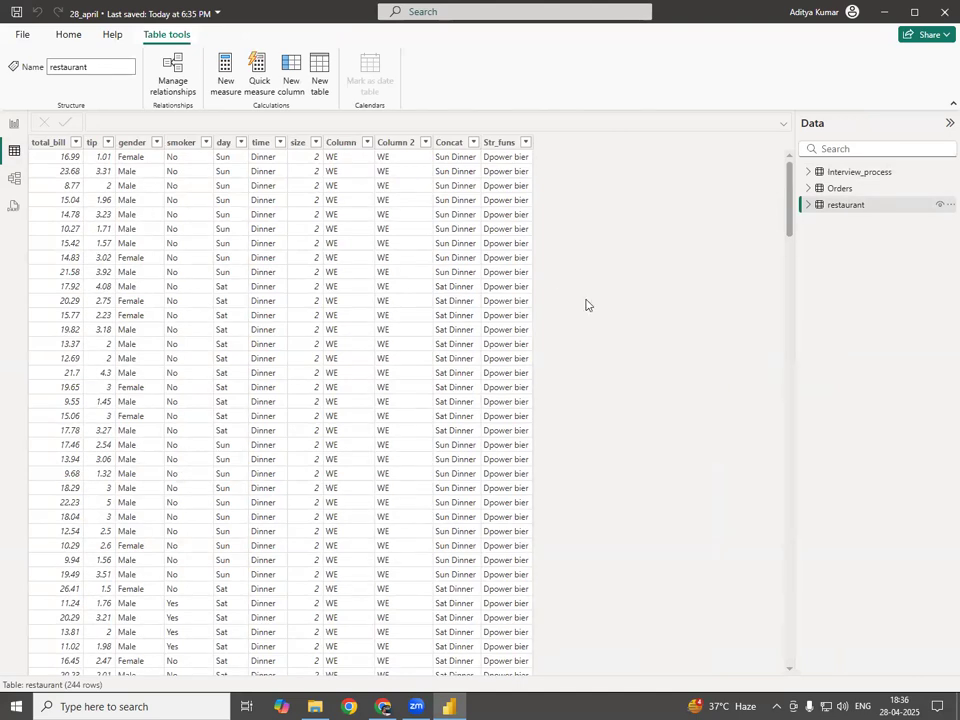
{"action": "left_click", "coordinate": [292, 78]}
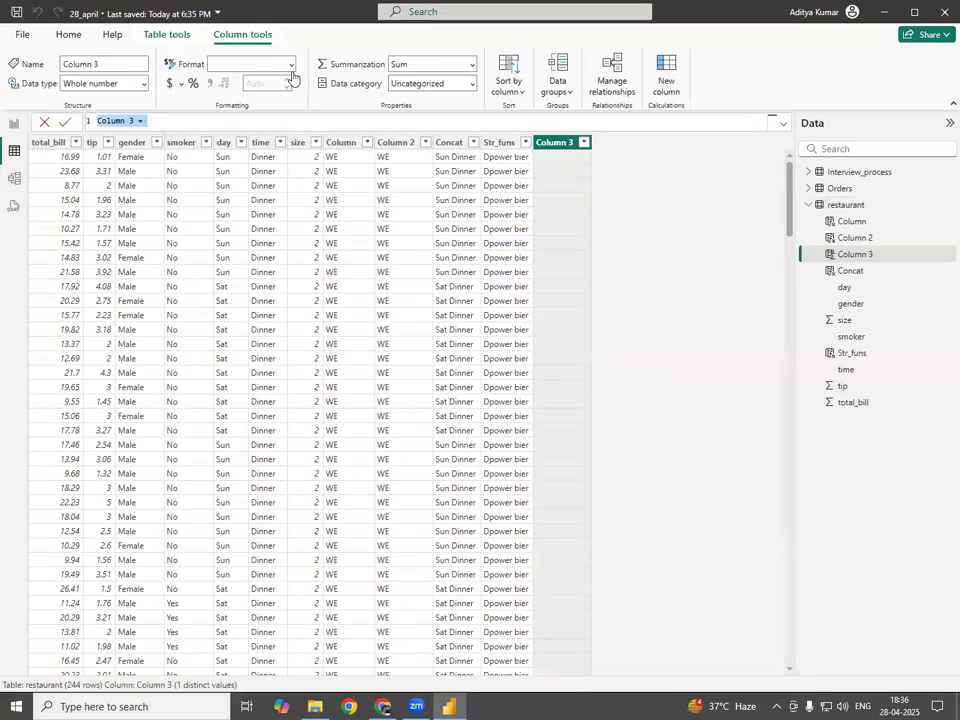
{"action": "left_click", "coordinate": [241, 124]}
{"action": "scroll", "coordinate": [241, 124], "scroll_direction": "up", "scroll_amount": 3}
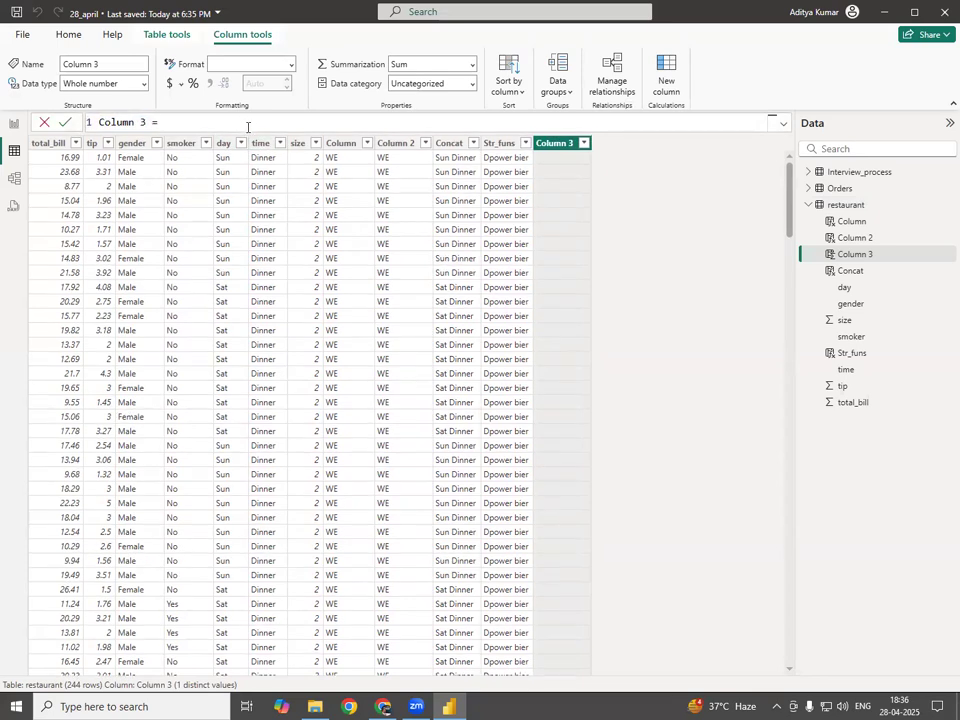
{"action": "scroll", "coordinate": [247, 127], "scroll_direction": "up", "scroll_amount": 1}
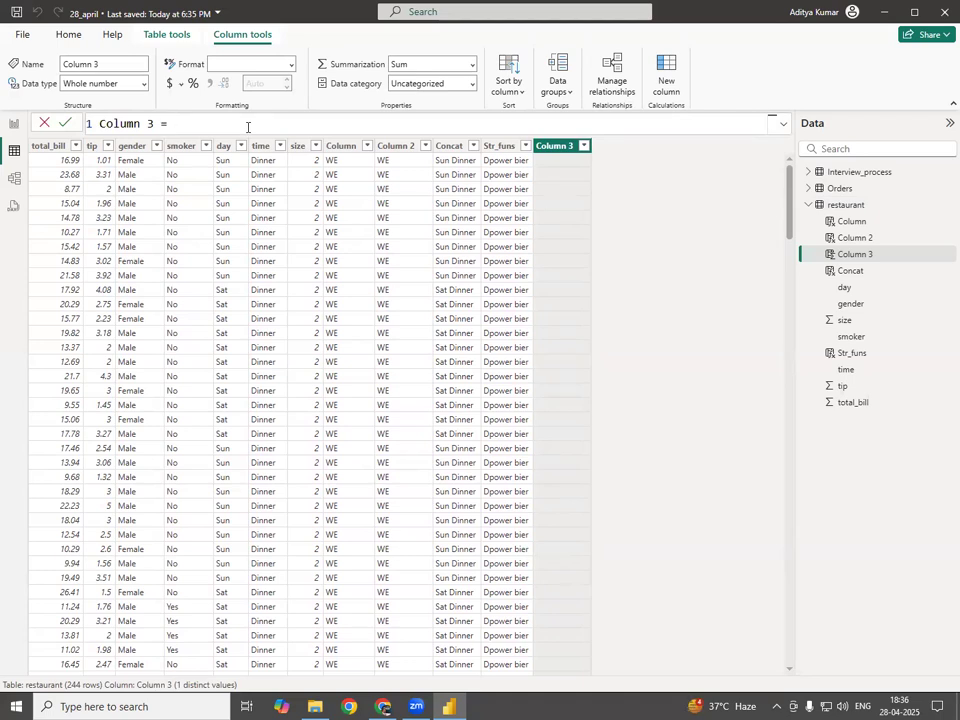
Step: Begin the new column's formula with the POWER function
{"action": "type", "text": "po"}
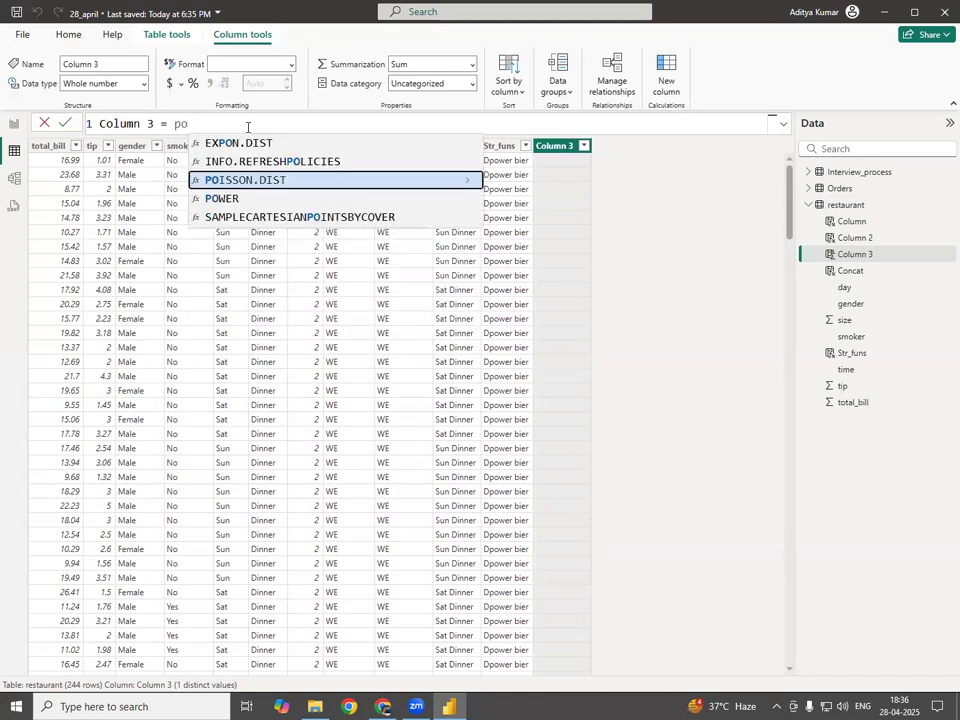
{"action": "key", "text": "Down"}
{"action": "key", "text": "Tab"}
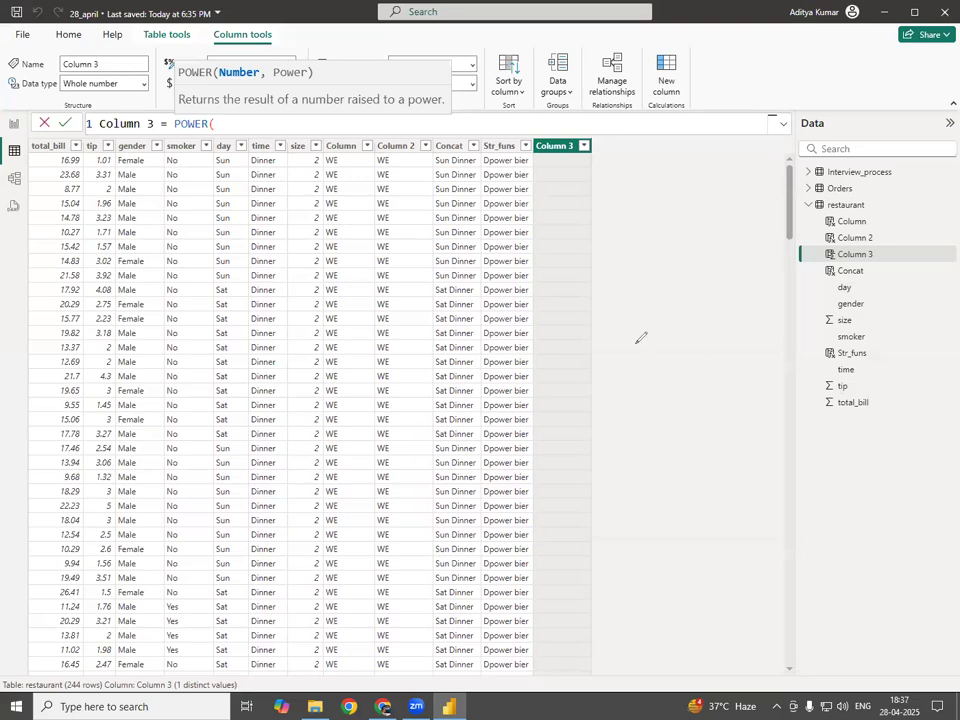
{"action": "left_click_drag", "start_coordinate": [622, 290], "coordinate": [636, 344]}
{"action": "left_click_drag", "start_coordinate": [637, 308], "coordinate": [658, 340]}
{"action": "left_click_drag", "start_coordinate": [661, 290], "coordinate": [670, 355]}
{"action": "left_click_drag", "start_coordinate": [676, 244], "coordinate": [713, 302]}
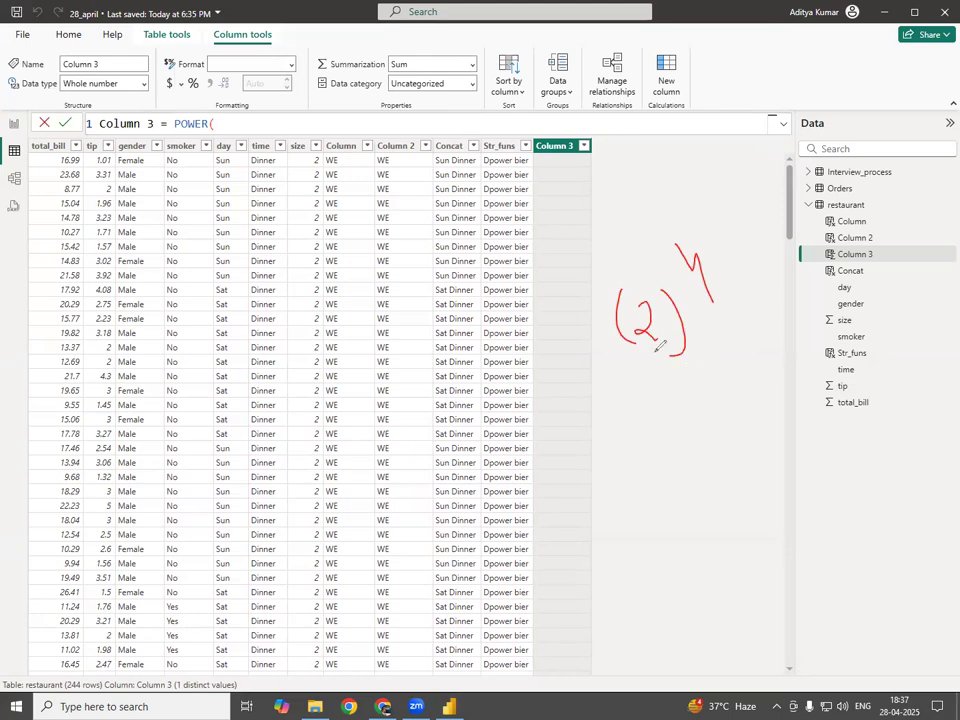
Step: Complete the new column's formula as POWER(2,4) and commit it
{"action": "left_click", "coordinate": [256, 126]}
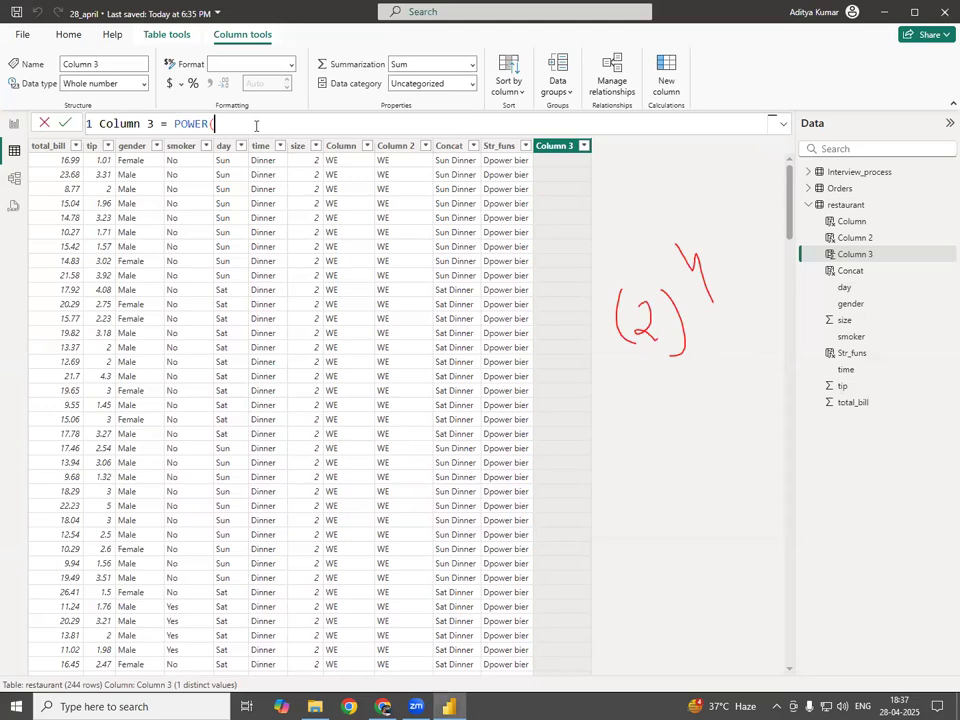
{"action": "type", "text": "2,4)"}
{"action": "key", "text": "Return"}
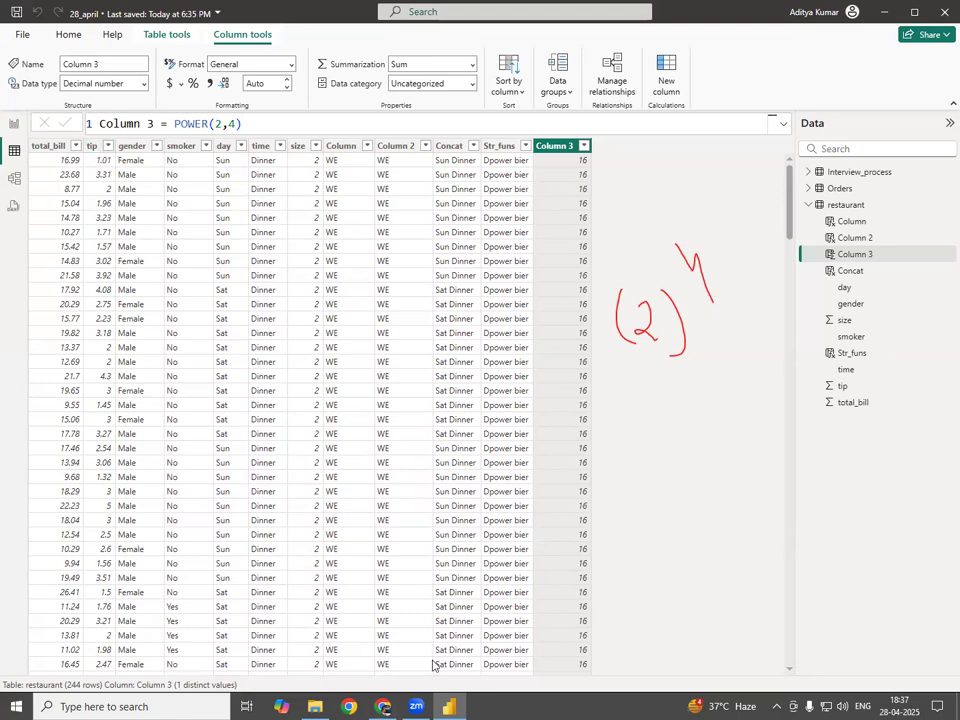
{"action": "mouse_move", "coordinate": [660, 412]}
{"action": "left_mouse_down"}
{"action": "mouse_move", "coordinate": [668, 458]}
{"action": "mouse_move", "coordinate": [690, 430]}
{"action": "mouse_move", "coordinate": [741, 442]}
{"action": "mouse_move", "coordinate": [770, 415]}
{"action": "mouse_move", "coordinate": [768, 447]}
{"action": "mouse_move", "coordinate": [676, 463]}
{"action": "mouse_move", "coordinate": [762, 378]}
{"action": "mouse_move", "coordinate": [797, 365]}
{"action": "mouse_move", "coordinate": [786, 384]}
{"action": "left_mouse_up"}
{"action": "mouse_move", "coordinate": [58, 163]}
{"action": "left_mouse_down"}
{"action": "mouse_move", "coordinate": [106, 153]}
{"action": "mouse_move", "coordinate": [81, 179]}
{"action": "mouse_move", "coordinate": [111, 165]}
{"action": "mouse_move", "coordinate": [66, 186]}
{"action": "mouse_move", "coordinate": [104, 186]}
{"action": "left_mouse_up"}
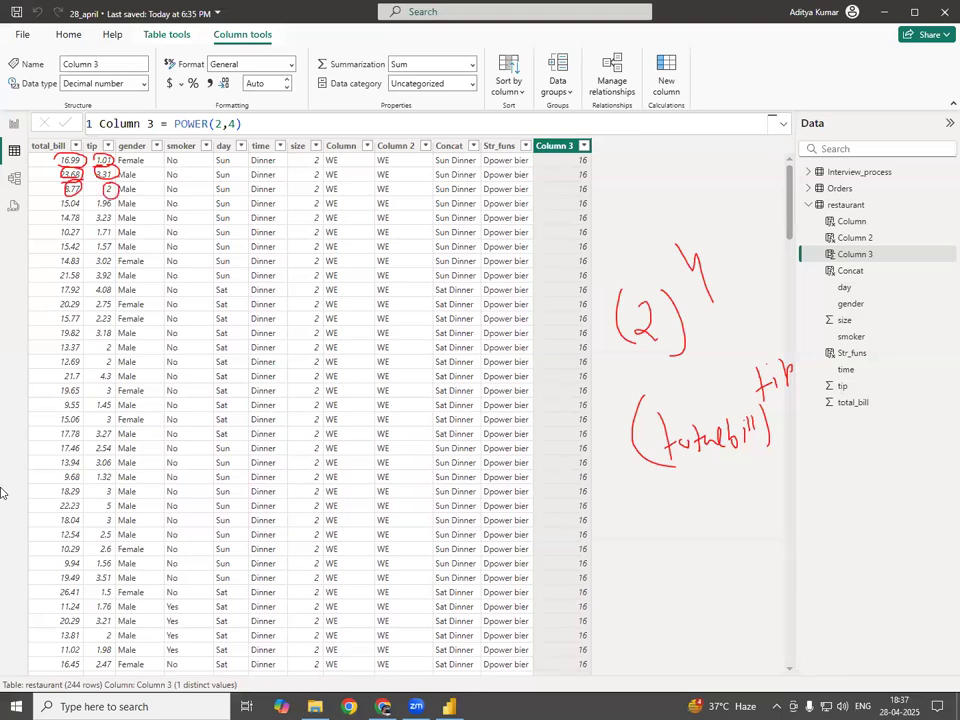
{"action": "left_click", "coordinate": [3, 496]}
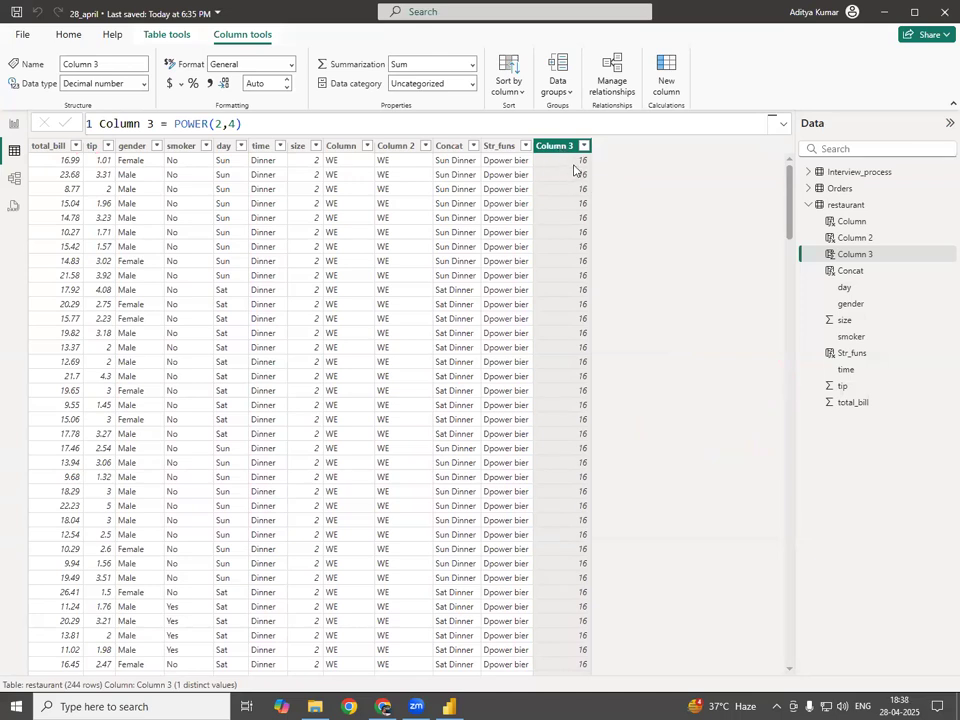
Step: Comment out POWER(2,4) in the column formula and add an empty line below it
{"action": "left_click", "coordinate": [258, 122]}
{"action": "type", "text": "//"}
{"action": "key", "text": "End"}
{"action": "key", "text": "shift+Return"}
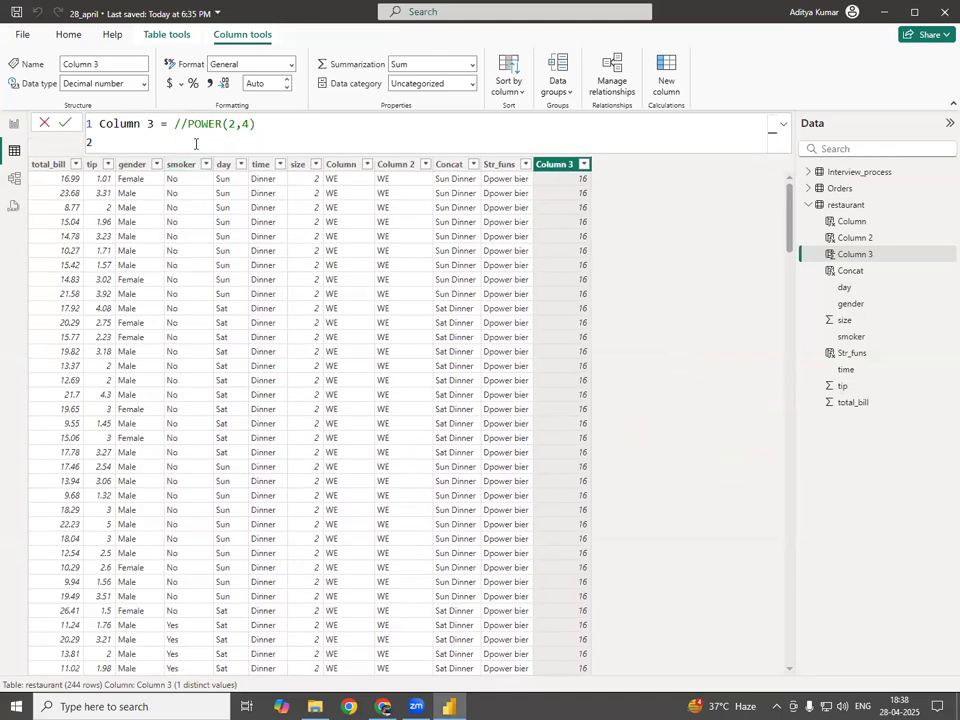
Step: Start a POWER function on the formula's second line with restaurant[total_bill] as the number argument
{"action": "type", "text": "pow"}
{"action": "key", "text": "Tab"}
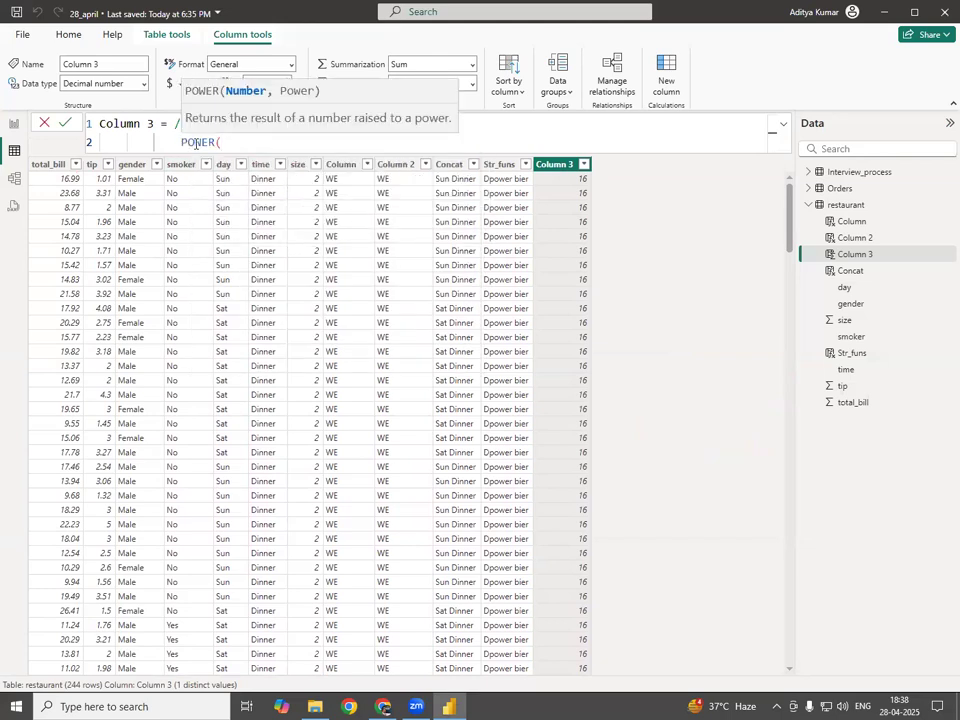
{"action": "type", "text": "res"}
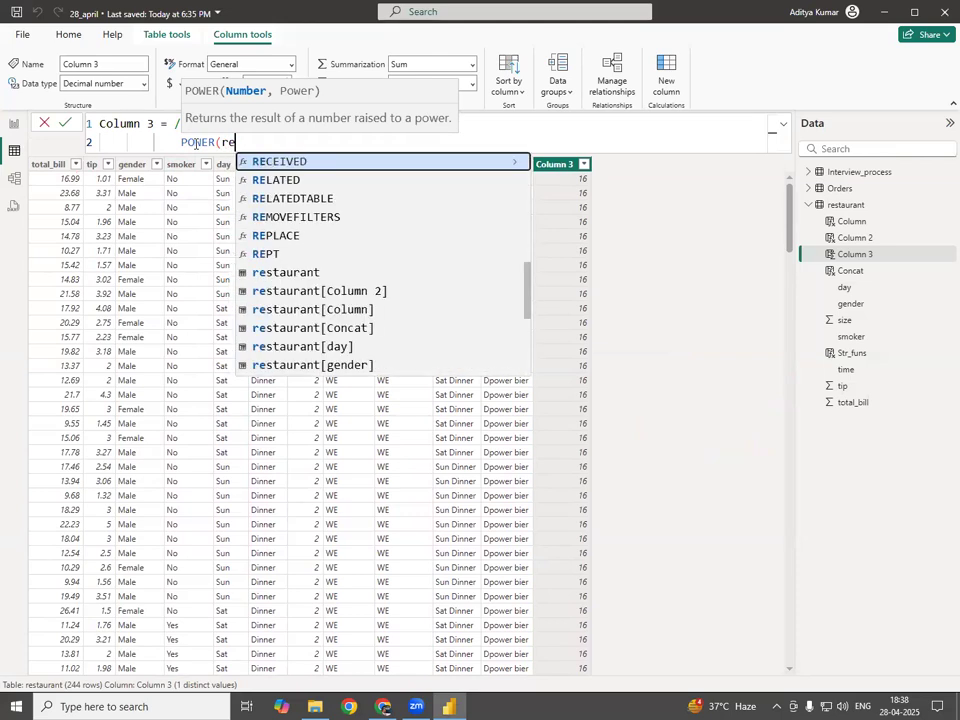
{"action": "key", "text": "Down"}
{"action": "key", "text": "Down"}
{"action": "key", "text": "Down"}
{"action": "key", "text": "Down"}
{"action": "key", "text": "Down"}
{"action": "key", "text": "Down"}
{"action": "key", "text": "Down"}
{"action": "key", "text": "Down"}
{"action": "key", "text": "Down"}
{"action": "key", "text": "Down"}
{"action": "key", "text": "Down"}
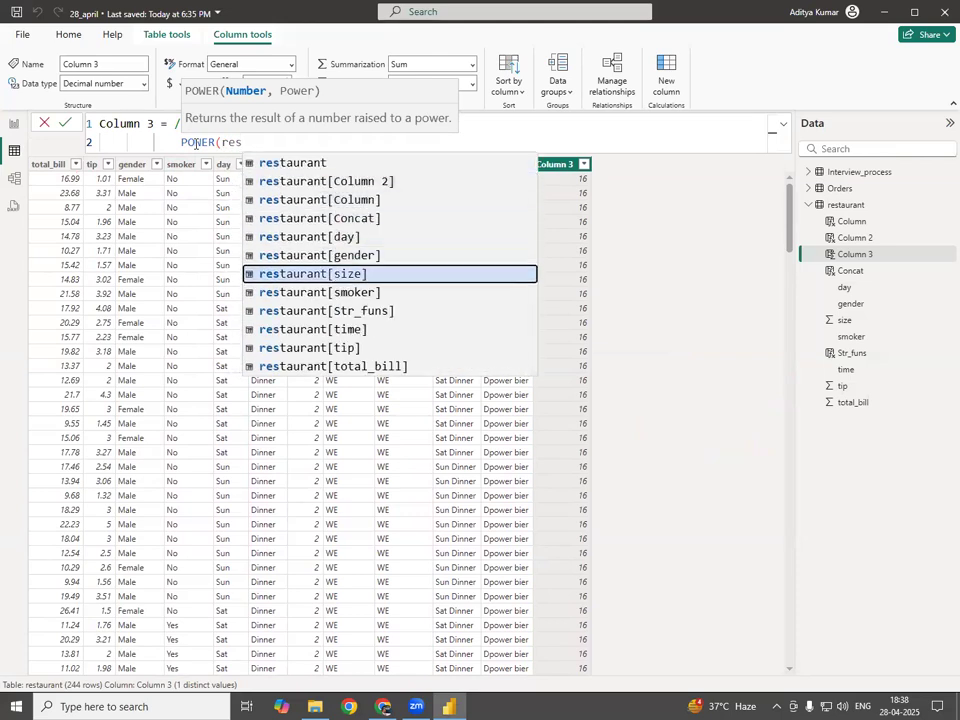
{"action": "key", "text": "Tab"}
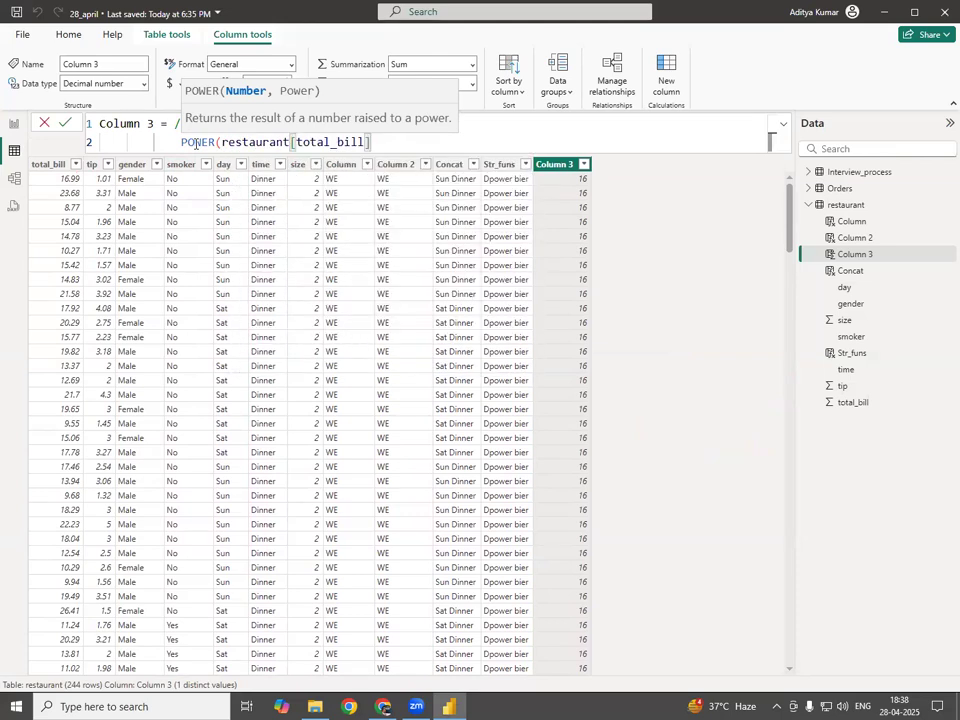
{"action": "type", "text": ","}
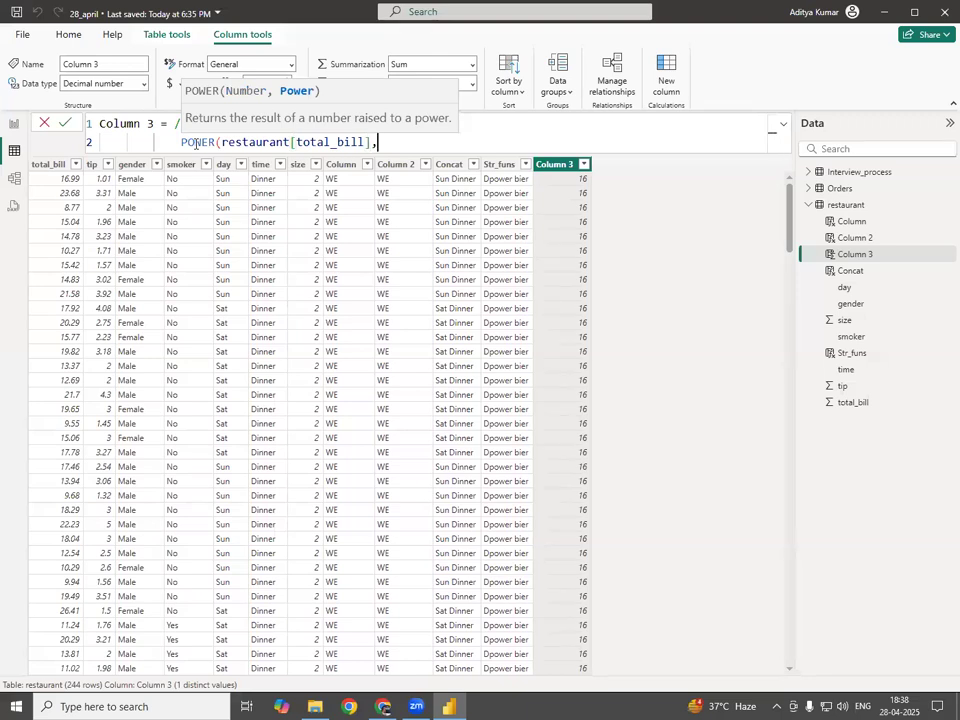
Step: Use restaurant[tip] as the power argument, close the function and commit the formula
{"action": "type", "text": "res"}
{"action": "key", "text": "Down"}
{"action": "key", "text": "Down"}
{"action": "key", "text": "Down"}
{"action": "key", "text": "Down"}
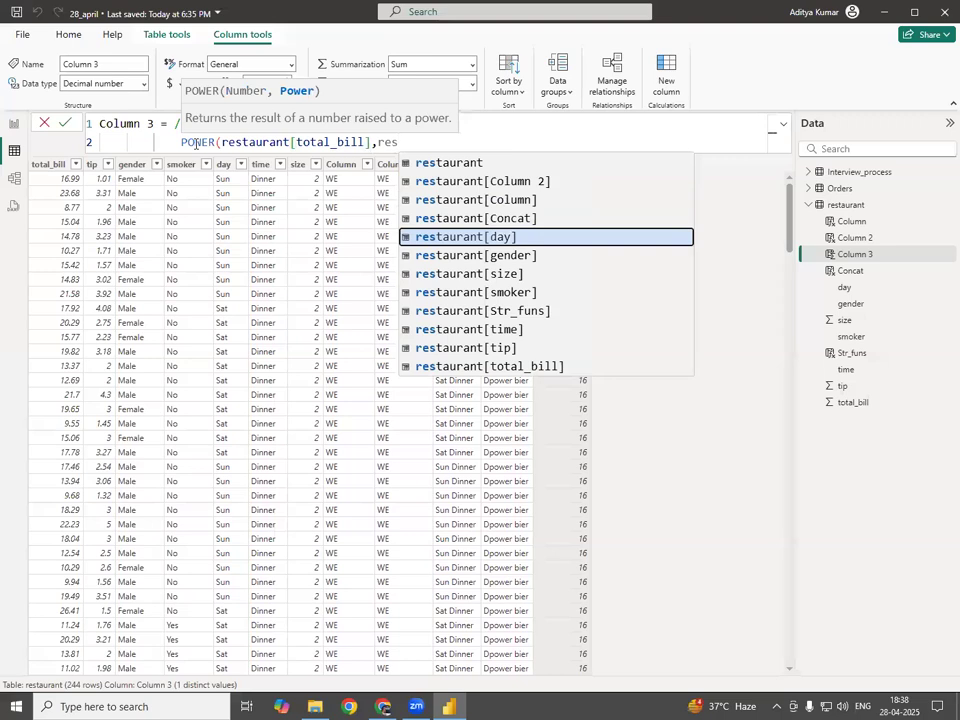
{"action": "key", "text": "Down"}
{"action": "key", "text": "Down"}
{"action": "key", "text": "Down"}
{"action": "key", "text": "Down"}
{"action": "key", "text": "Down"}
{"action": "key", "text": "Down"}
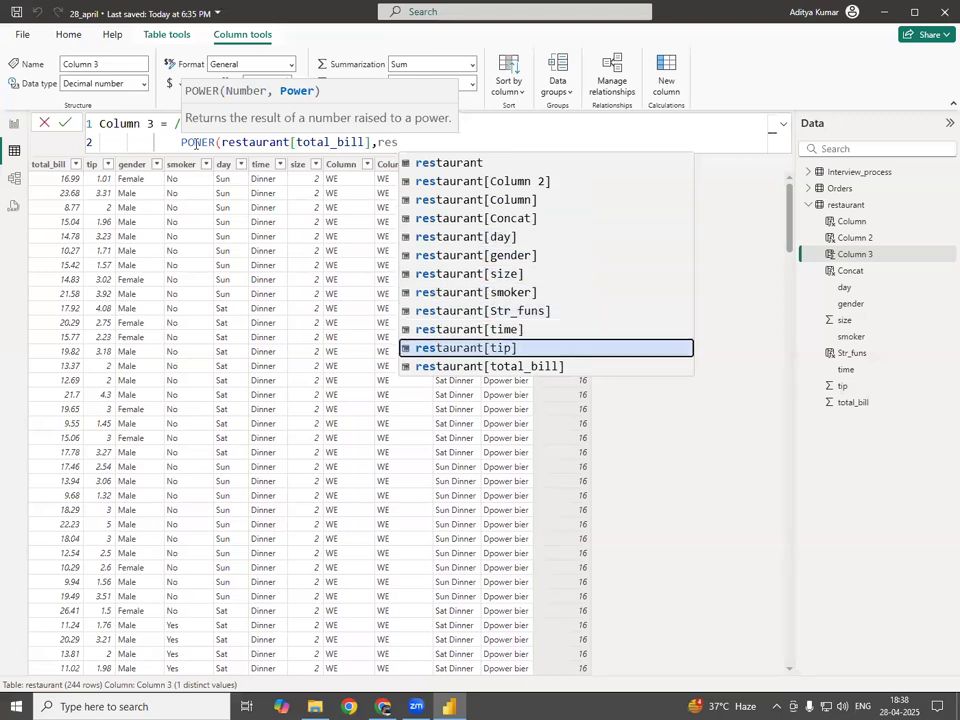
{"action": "key", "text": "Tab"}
{"action": "type", "text": ")"}
{"action": "key", "text": "Return"}
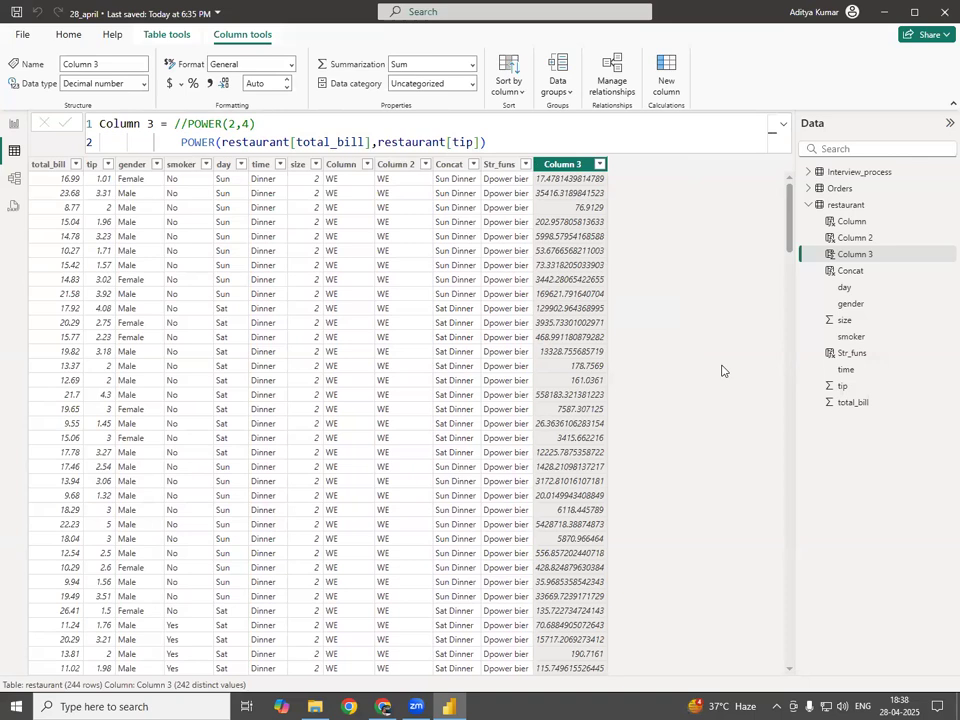
Step: Comment out the total_bill and tip POWER line and compute 10/5 on a new third line
{"action": "left_click", "coordinate": [181, 142]}
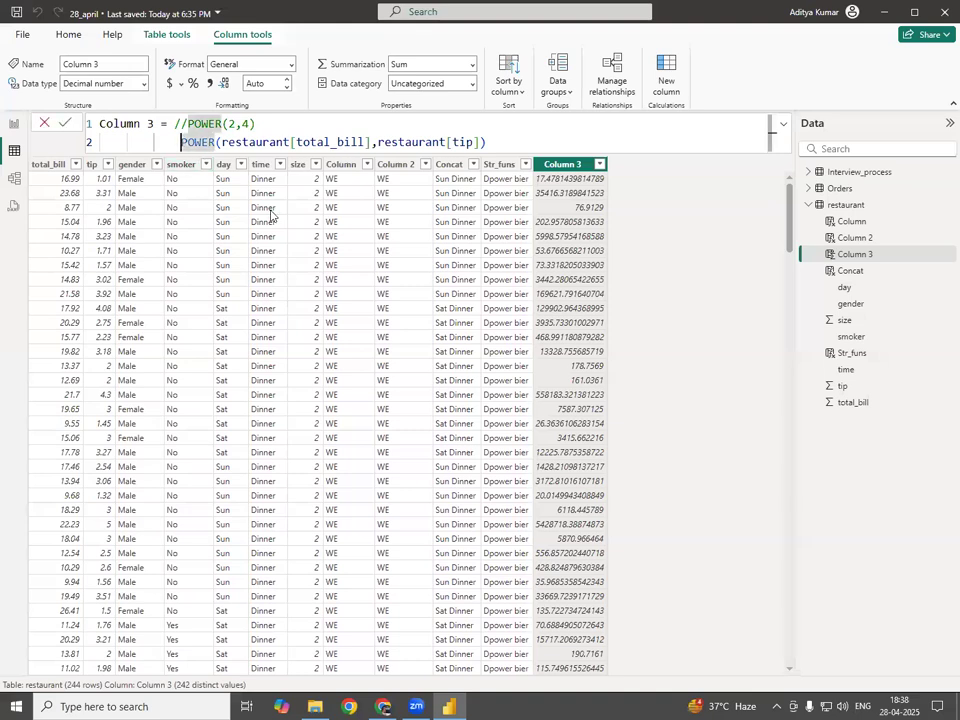
{"action": "type", "text": "/"}
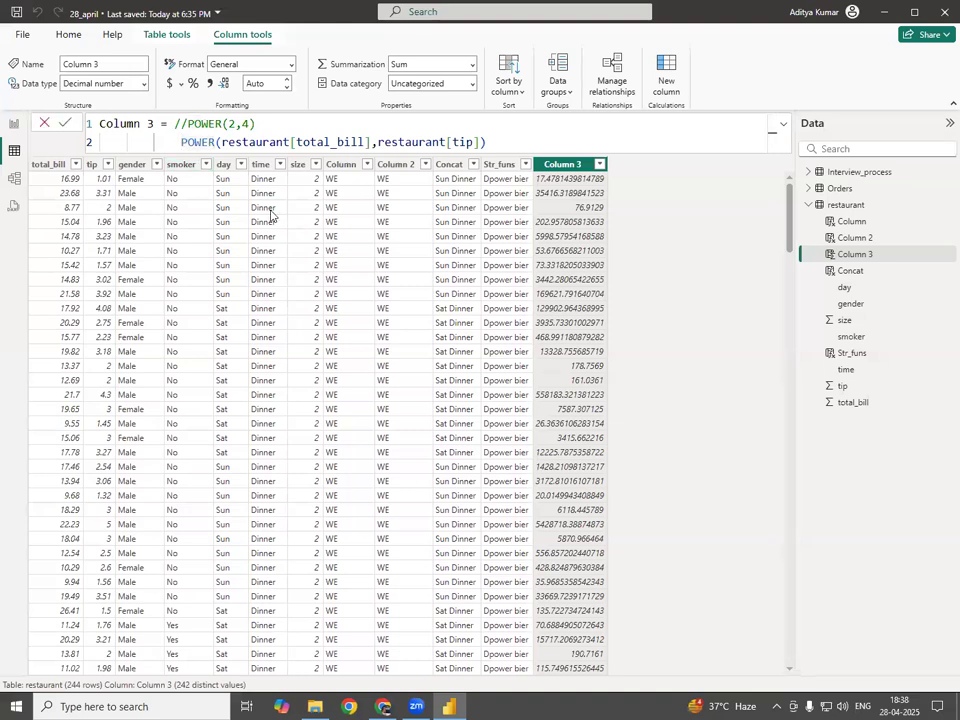
{"action": "type", "text": "/"}
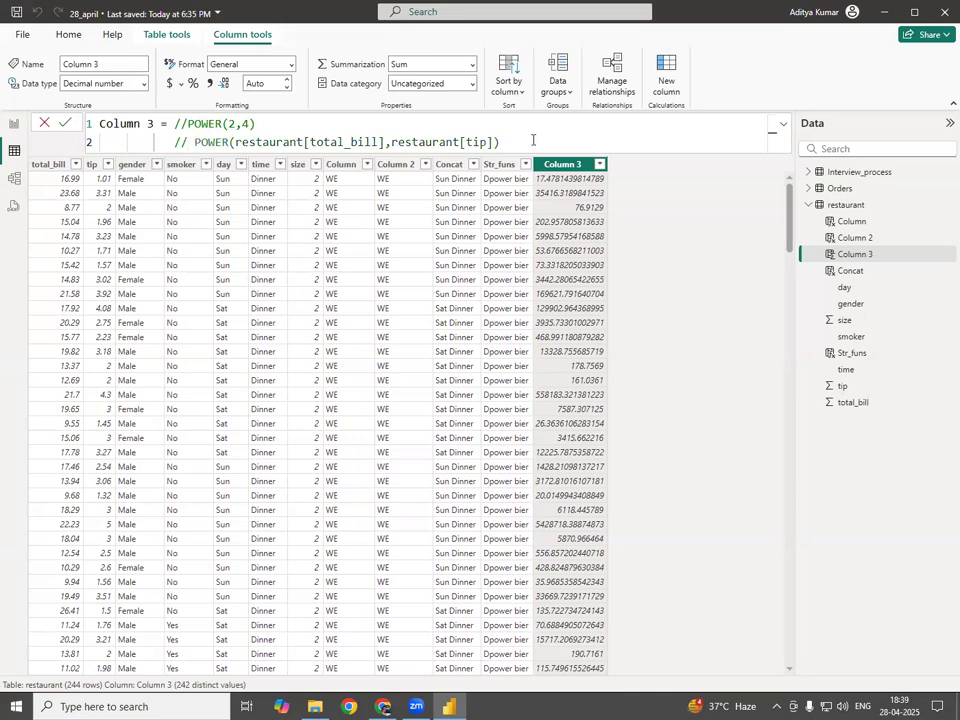
{"action": "key", "text": "shift+Return"}
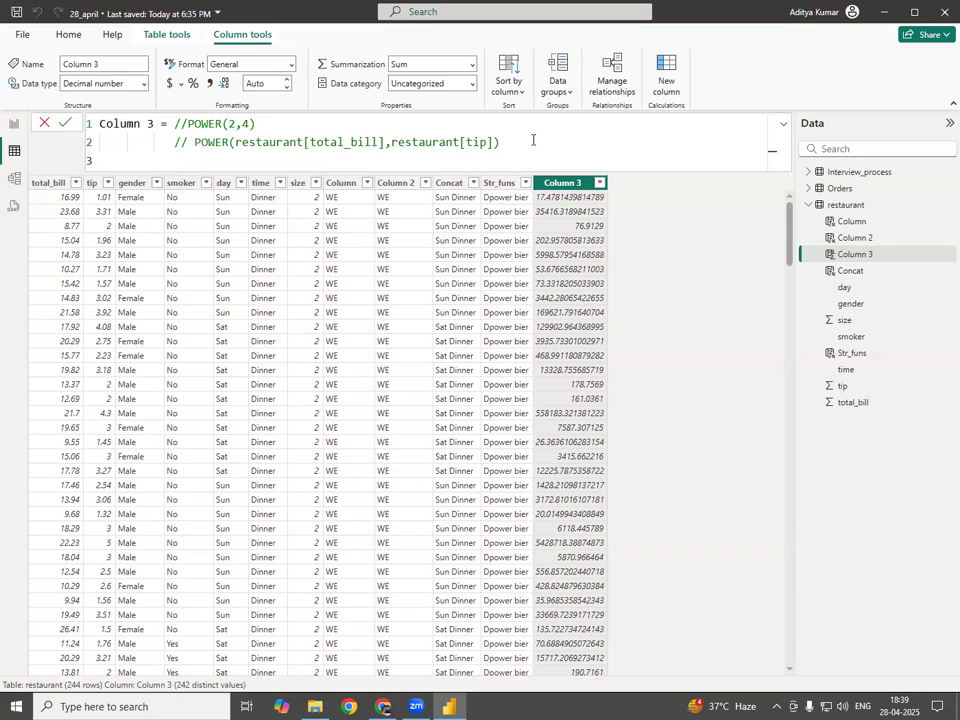
{"action": "type", "text": "10/5"}
{"action": "key", "text": "Return"}
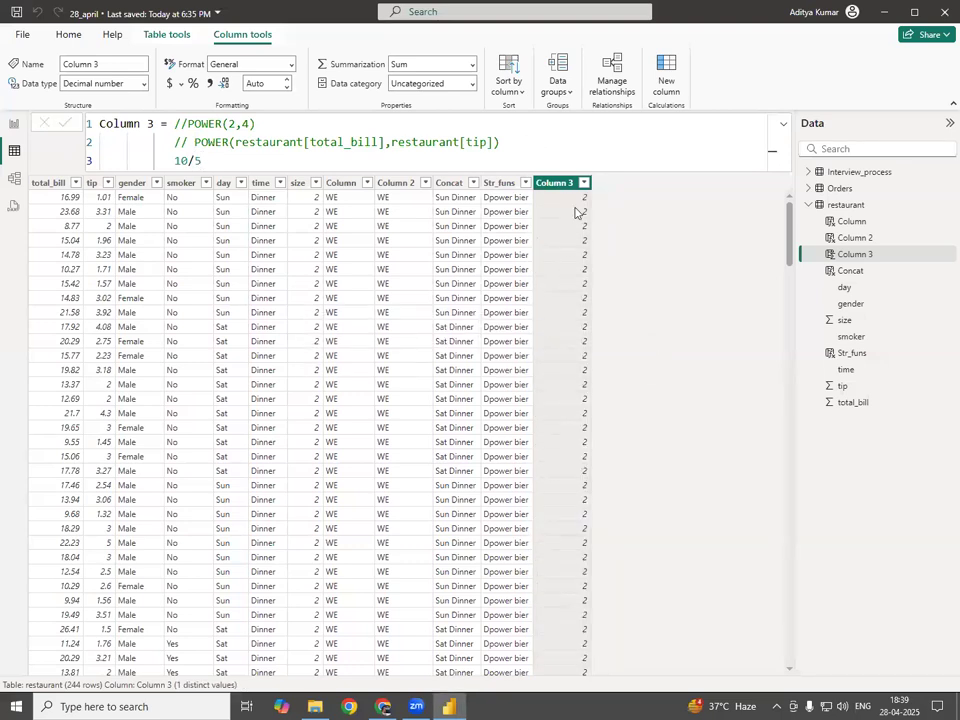
Step: Change the divisor on the formula's third line to 0, giving the expression 10/0, and commit it
{"action": "left_click", "coordinate": [236, 157]}
{"action": "key", "text": "BackSpace"}
{"action": "type", "text": "0"}
{"action": "key", "text": "Return"}
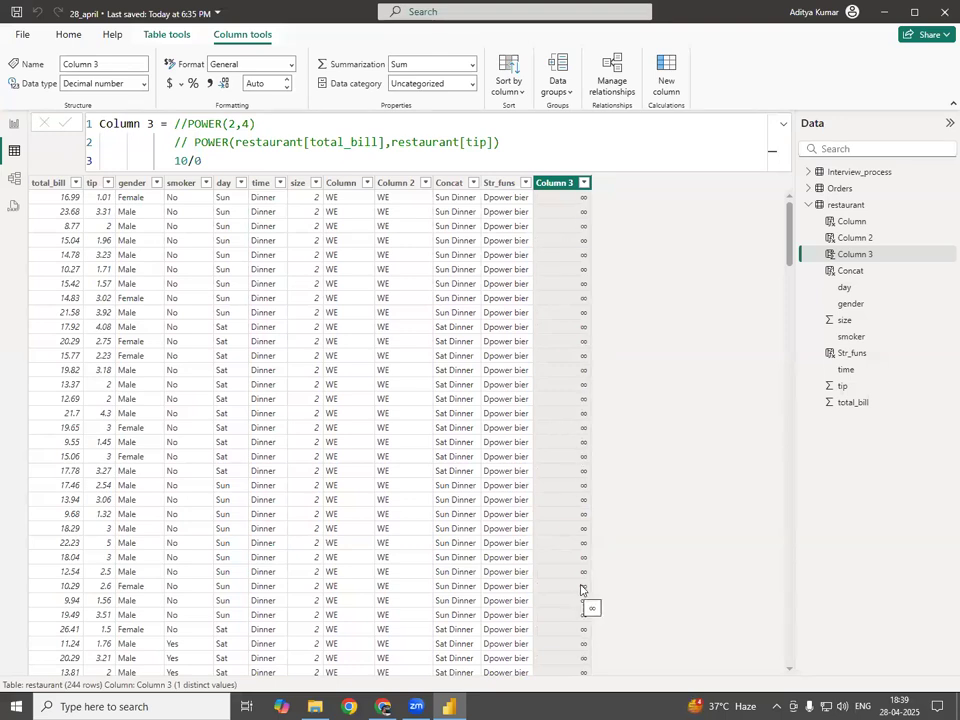
Step: Replace the numerator on the third line with 0 so the formula reads 0/0, and commit it
{"action": "left_click", "coordinate": [191, 161]}
{"action": "key", "text": "BackSpace"}
{"action": "key", "text": "BackSpace"}
{"action": "type", "text": "0"}
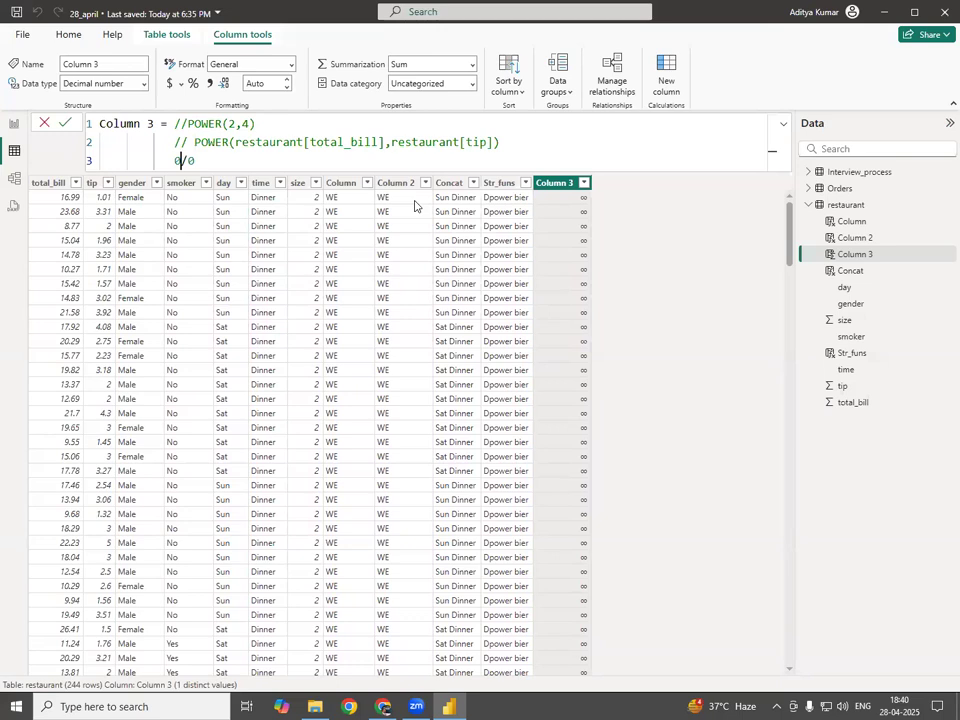
{"action": "key", "text": "Return"}
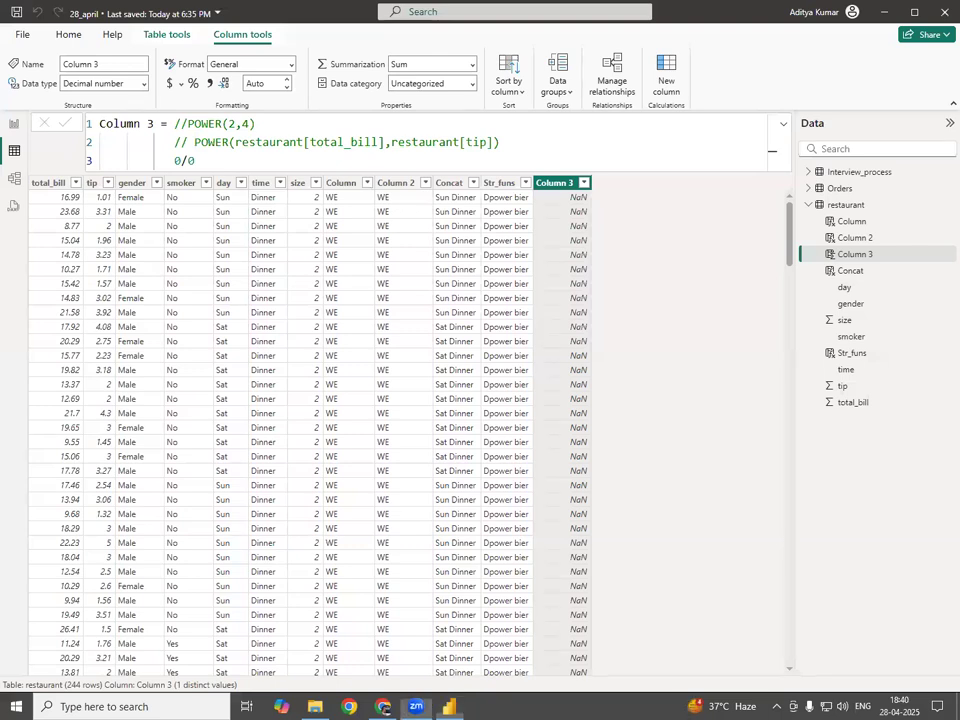
{"action": "left_click_drag", "start_coordinate": [641, 138], "coordinate": [671, 157]}
{"action": "left_click_drag", "start_coordinate": [652, 173], "coordinate": [691, 160]}
{"action": "mouse_move", "coordinate": [672, 188]}
{"action": "left_mouse_down"}
{"action": "mouse_move", "coordinate": [692, 206]}
{"action": "mouse_move", "coordinate": [677, 207]}
{"action": "left_mouse_up"}
{"action": "left_click_drag", "start_coordinate": [678, 141], "coordinate": [655, 161]}
{"action": "left_click_drag", "start_coordinate": [746, 103], "coordinate": [748, 139]}
{"action": "mouse_move", "coordinate": [700, 230]}
{"action": "left_mouse_down"}
{"action": "mouse_move", "coordinate": [686, 262]}
{"action": "mouse_move", "coordinate": [708, 228]}
{"action": "left_mouse_up"}
{"action": "left_click_drag", "start_coordinate": [666, 283], "coordinate": [722, 278]}
{"action": "left_click_drag", "start_coordinate": [740, 288], "coordinate": [704, 300]}
{"action": "left_click_drag", "start_coordinate": [754, 198], "coordinate": [754, 228]}
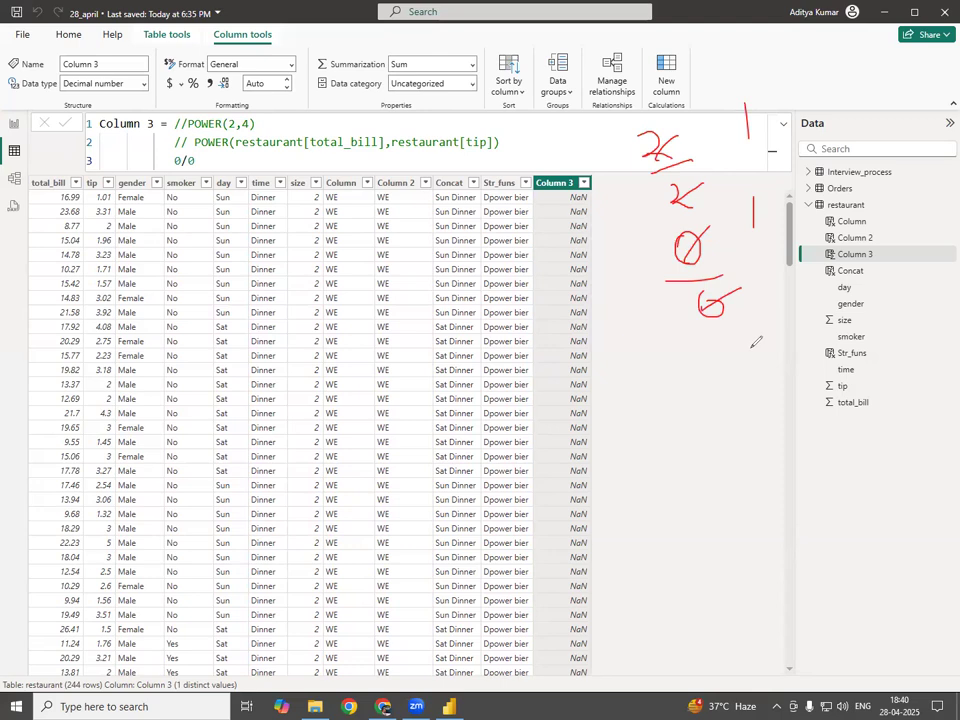
{"action": "left_click_drag", "start_coordinate": [666, 228], "coordinate": [738, 318]}
{"action": "mouse_move", "coordinate": [671, 339]}
{"action": "left_mouse_down"}
{"action": "mouse_move", "coordinate": [736, 206]}
{"action": "mouse_move", "coordinate": [744, 209]}
{"action": "left_mouse_up"}
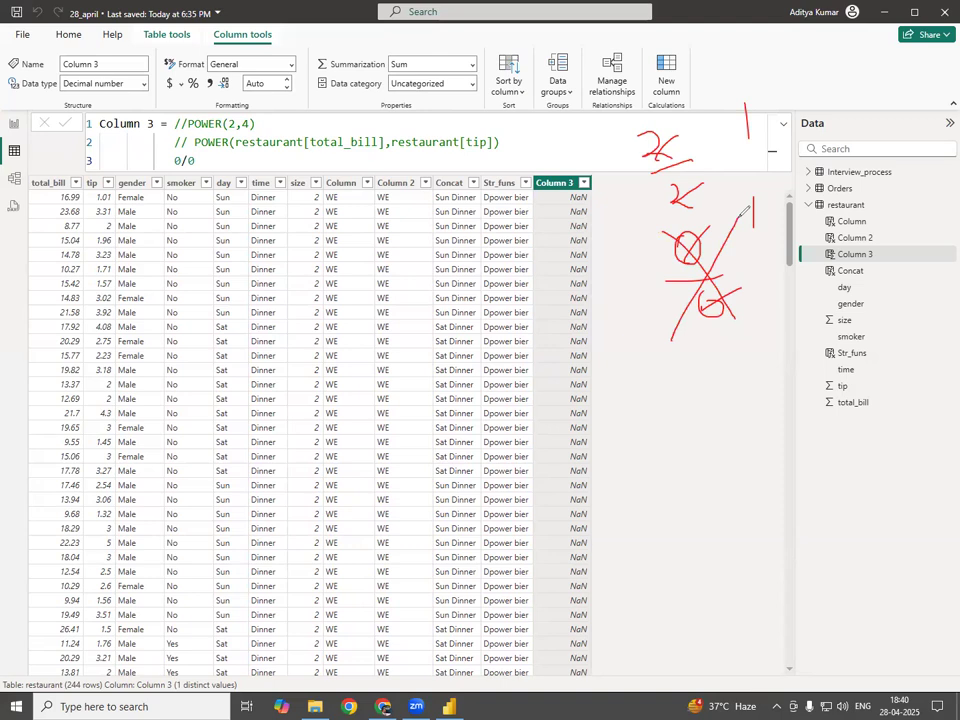
{"action": "mouse_move", "coordinate": [717, 330]}
{"action": "left_mouse_down"}
{"action": "mouse_move", "coordinate": [717, 388]}
{"action": "mouse_move", "coordinate": [728, 372]}
{"action": "left_mouse_up"}
{"action": "mouse_move", "coordinate": [686, 453]}
{"action": "left_mouse_down"}
{"action": "mouse_move", "coordinate": [705, 432]}
{"action": "mouse_move", "coordinate": [730, 455]}
{"action": "mouse_move", "coordinate": [736, 440]}
{"action": "mouse_move", "coordinate": [780, 462]}
{"action": "left_mouse_up"}
{"action": "mouse_move", "coordinate": [786, 449]}
{"action": "left_mouse_down"}
{"action": "mouse_move", "coordinate": [797, 476]}
{"action": "mouse_move", "coordinate": [814, 466]}
{"action": "left_mouse_up"}
{"action": "mouse_move", "coordinate": [822, 452]}
{"action": "left_mouse_down"}
{"action": "mouse_move", "coordinate": [823, 466]}
{"action": "mouse_move", "coordinate": [860, 454]}
{"action": "mouse_move", "coordinate": [861, 463]}
{"action": "left_mouse_up"}
{"action": "mouse_move", "coordinate": [670, 475]}
{"action": "left_mouse_down"}
{"action": "mouse_move", "coordinate": [828, 471]}
{"action": "mouse_move", "coordinate": [804, 411]}
{"action": "mouse_move", "coordinate": [662, 473]}
{"action": "left_mouse_up"}
{"action": "left_click_drag", "start_coordinate": [650, 411], "coordinate": [726, 470]}
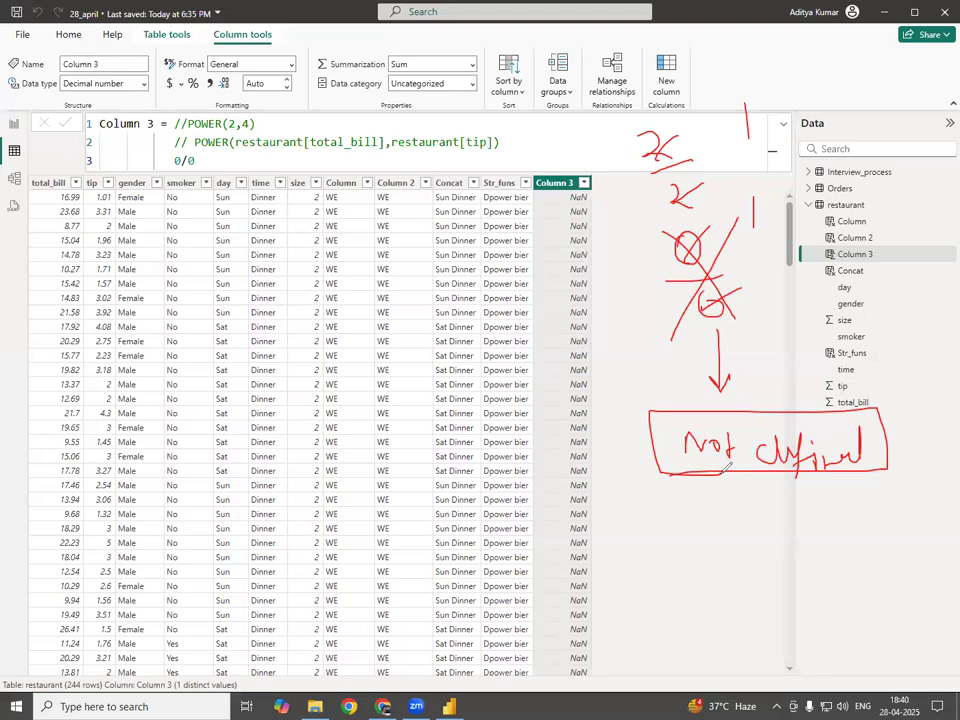
{"action": "left_click", "coordinate": [146, 453]}
{"action": "left_click_drag", "start_coordinate": [706, 235], "coordinate": [782, 244]}
{"action": "left_click_drag", "start_coordinate": [803, 255], "coordinate": [824, 240]}
{"action": "mouse_move", "coordinate": [700, 331]}
{"action": "left_mouse_down"}
{"action": "mouse_move", "coordinate": [735, 326]}
{"action": "mouse_move", "coordinate": [786, 346]}
{"action": "mouse_move", "coordinate": [782, 321]}
{"action": "left_mouse_up"}
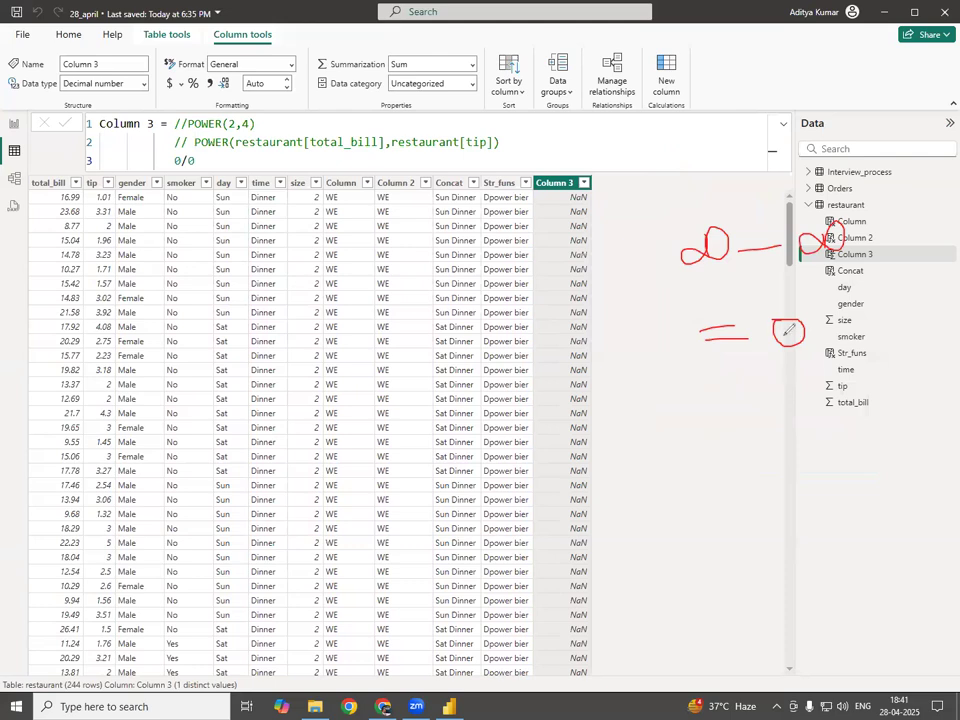
{"action": "left_click_drag", "start_coordinate": [774, 315], "coordinate": [820, 307]}
{"action": "left_click", "coordinate": [90, 441]}
{"action": "mouse_move", "coordinate": [711, 262]}
{"action": "left_mouse_down"}
{"action": "mouse_move", "coordinate": [752, 250]}
{"action": "mouse_move", "coordinate": [730, 250]}
{"action": "left_mouse_up"}
{"action": "left_click_drag", "start_coordinate": [653, 332], "coordinate": [790, 317]}
{"action": "mouse_move", "coordinate": [697, 399]}
{"action": "left_mouse_down"}
{"action": "mouse_move", "coordinate": [770, 368]}
{"action": "mouse_move", "coordinate": [734, 369]}
{"action": "mouse_move", "coordinate": [796, 332]}
{"action": "left_mouse_up"}
{"action": "left_click_drag", "start_coordinate": [740, 230], "coordinate": [734, 284]}
{"action": "left_click_drag", "start_coordinate": [805, 166], "coordinate": [807, 211]}
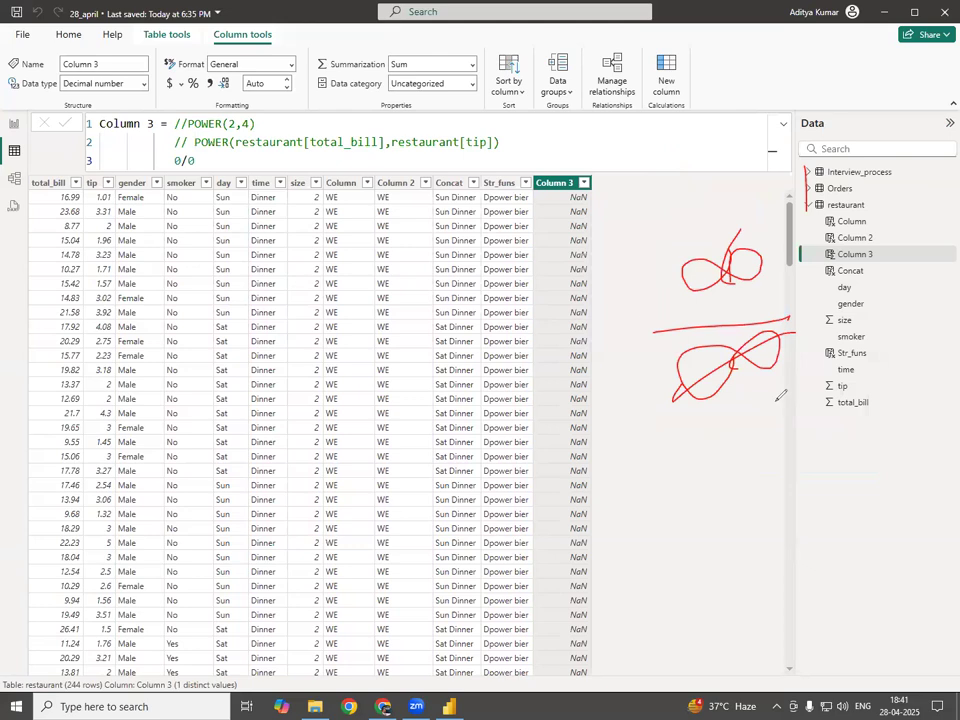
{"action": "left_click", "coordinate": [598, 214]}
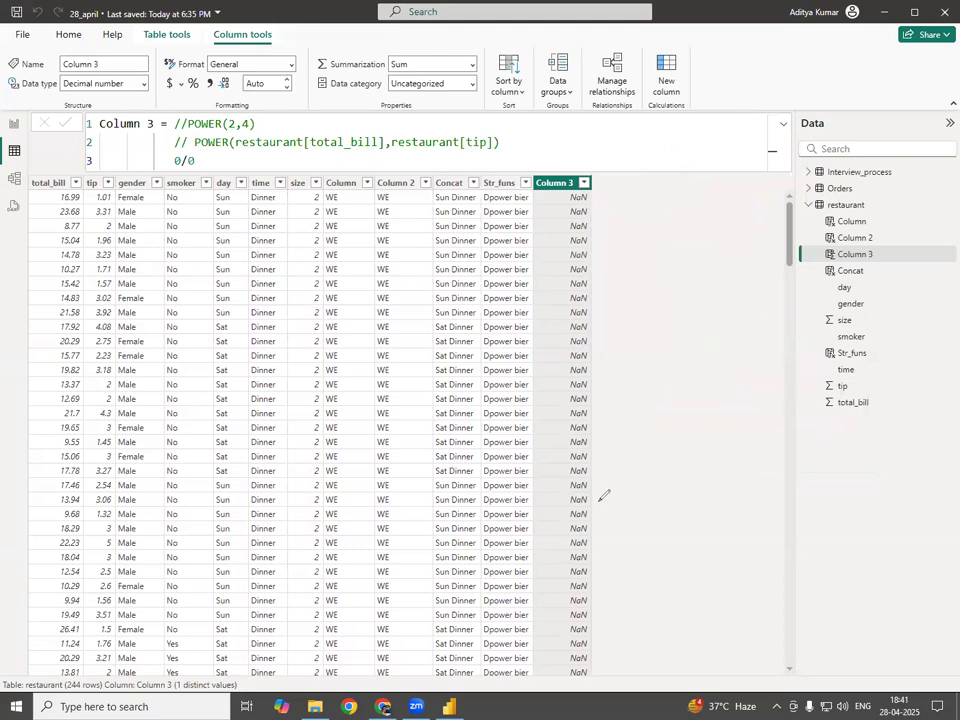
{"action": "mouse_move", "coordinate": [581, 194]}
{"action": "left_mouse_down"}
{"action": "mouse_move", "coordinate": [618, 165]}
{"action": "mouse_move", "coordinate": [651, 188]}
{"action": "mouse_move", "coordinate": [642, 246]}
{"action": "mouse_move", "coordinate": [666, 205]}
{"action": "mouse_move", "coordinate": [701, 236]}
{"action": "mouse_move", "coordinate": [713, 180]}
{"action": "left_mouse_up"}
{"action": "mouse_move", "coordinate": [633, 265]}
{"action": "left_mouse_down"}
{"action": "mouse_move", "coordinate": [731, 240]}
{"action": "mouse_move", "coordinate": [655, 330]}
{"action": "left_mouse_up"}
{"action": "left_click_drag", "start_coordinate": [647, 318], "coordinate": [662, 318]}
{"action": "mouse_move", "coordinate": [632, 408]}
{"action": "left_mouse_down"}
{"action": "mouse_move", "coordinate": [648, 372]}
{"action": "mouse_move", "coordinate": [687, 398]}
{"action": "mouse_move", "coordinate": [697, 376]}
{"action": "left_mouse_up"}
{"action": "mouse_move", "coordinate": [738, 368]}
{"action": "left_mouse_down"}
{"action": "mouse_move", "coordinate": [728, 378]}
{"action": "mouse_move", "coordinate": [752, 381]}
{"action": "left_mouse_up"}
{"action": "mouse_move", "coordinate": [767, 381]}
{"action": "left_mouse_down"}
{"action": "mouse_move", "coordinate": [769, 350]}
{"action": "mouse_move", "coordinate": [779, 346]}
{"action": "mouse_move", "coordinate": [805, 372]}
{"action": "mouse_move", "coordinate": [850, 360]}
{"action": "mouse_move", "coordinate": [872, 333]}
{"action": "mouse_move", "coordinate": [899, 341]}
{"action": "left_mouse_up"}
{"action": "left_click_drag", "start_coordinate": [634, 438], "coordinate": [939, 352]}
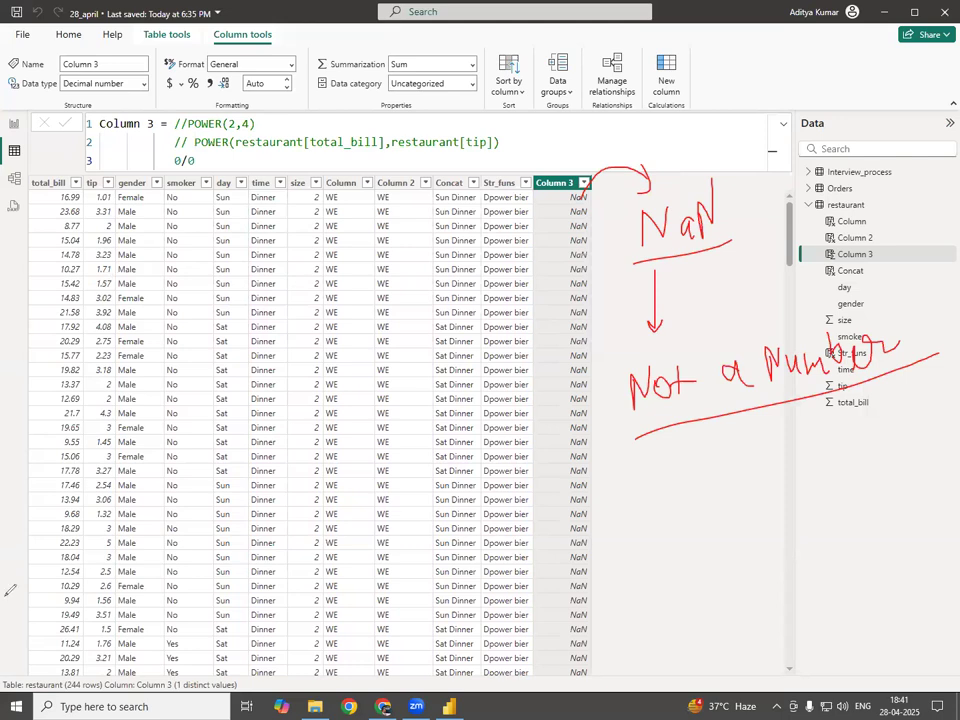
{"action": "left_click", "coordinate": [5, 597]}
{"action": "left_click", "coordinate": [4, 602]}
Step: Replace the numerator on the formula's third line with 10, giving 10/0, and commit it
{"action": "left_click", "coordinate": [179, 160]}
{"action": "key", "text": "BackSpace"}
{"action": "type", "text": "10"}
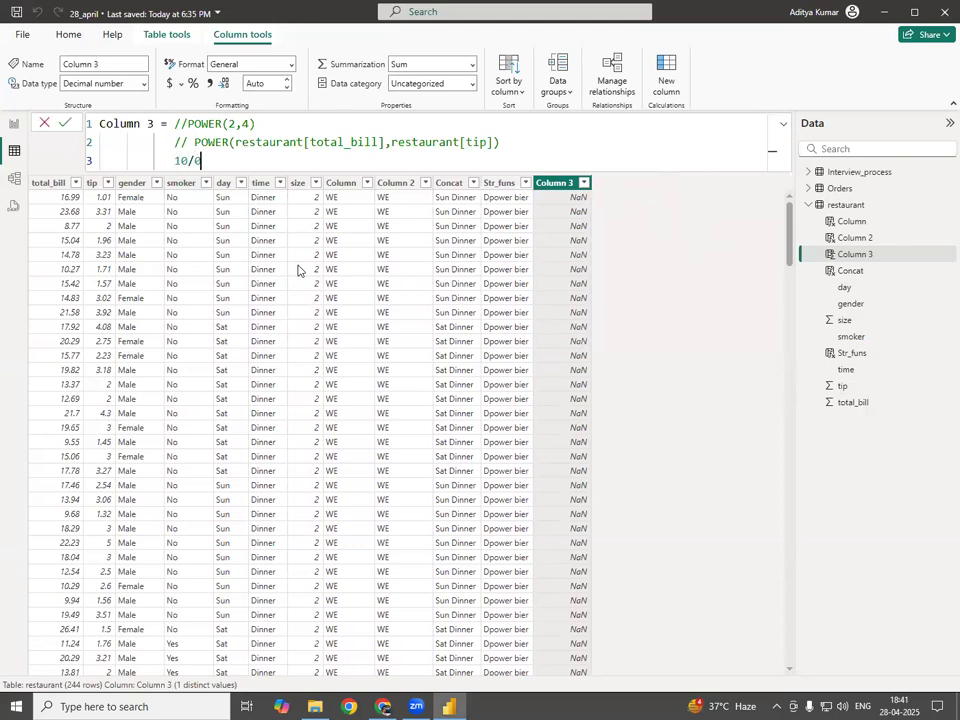
{"action": "key", "text": "Return"}
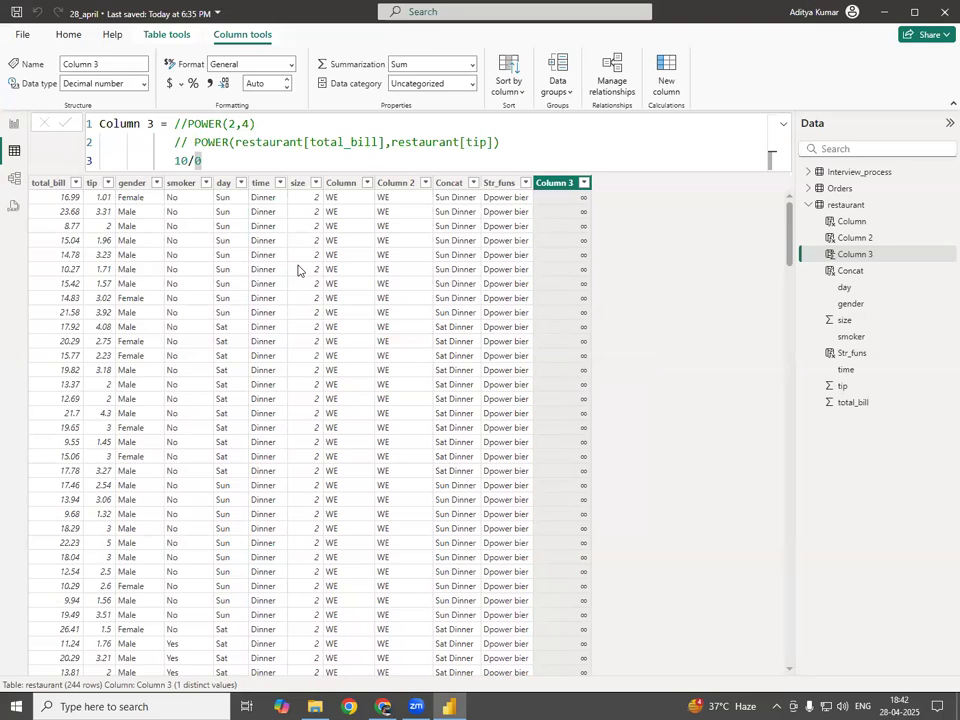
Step: Comment out the 10/0 expression on the third line and add an empty fourth line below it
{"action": "left_click", "coordinate": [242, 163]}
{"action": "left_click", "coordinate": [170, 162]}
{"action": "type", "text": "//"}
{"action": "key", "text": "Right"}
{"action": "key", "text": "Right"}
{"action": "key", "text": "Right"}
{"action": "key", "text": "Right"}
{"action": "key", "text": "Right"}
{"action": "key", "text": "shift+Return"}
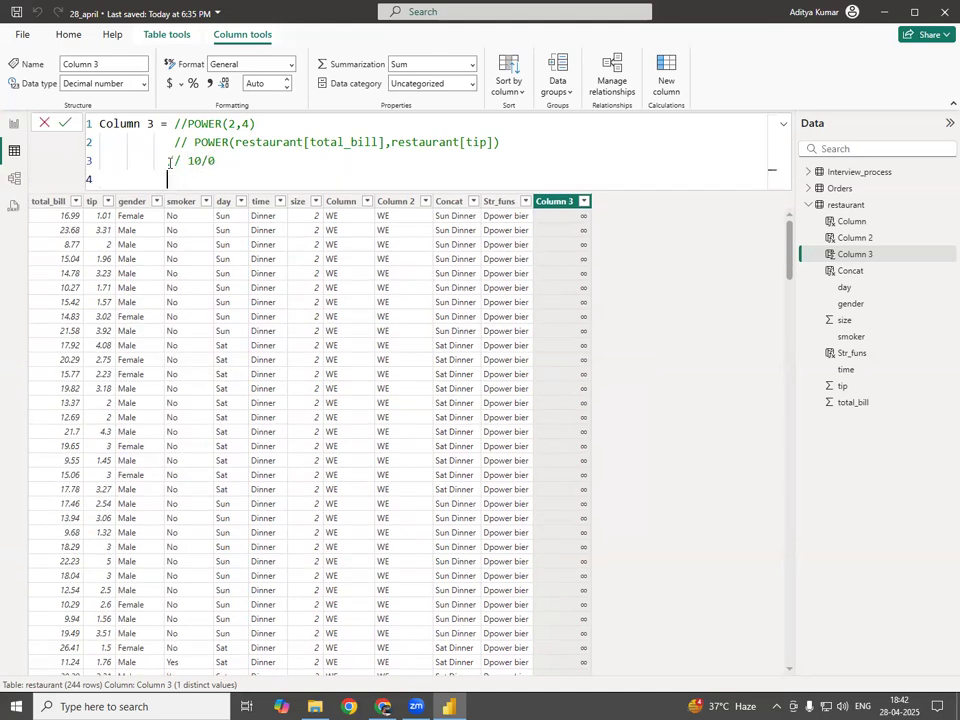
Step: Enter DIVIDE(10,2) on the formula's fourth line and commit it
{"action": "type", "text": "div"}
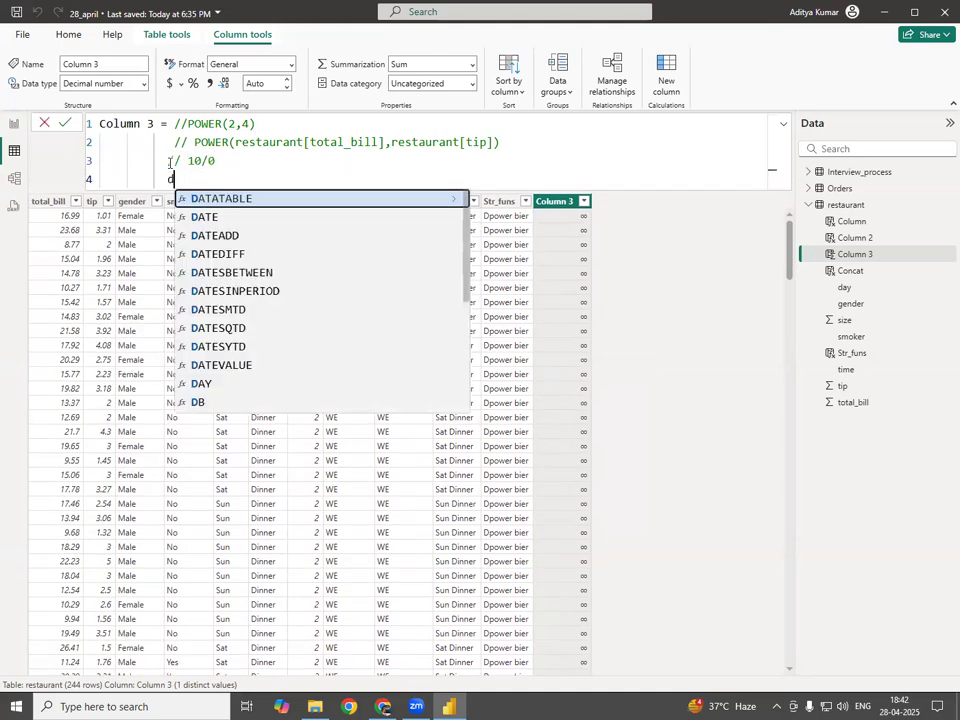
{"action": "key", "text": "Tab"}
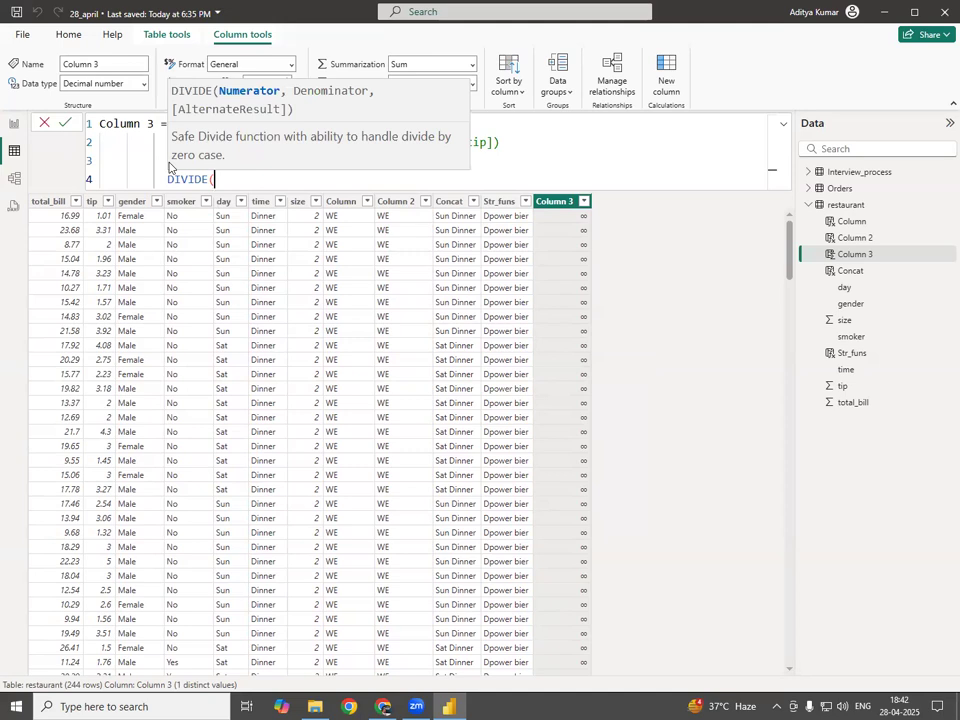
{"action": "key", "text": "Escape"}
{"action": "type", "text": "10,2"}
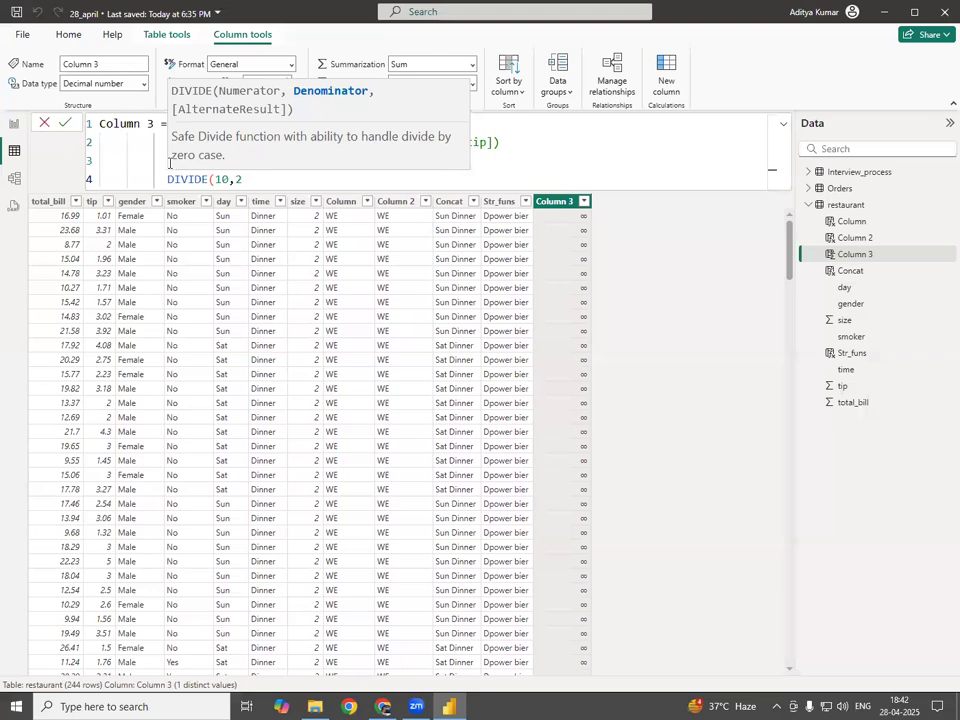
{"action": "type", "text": ")"}
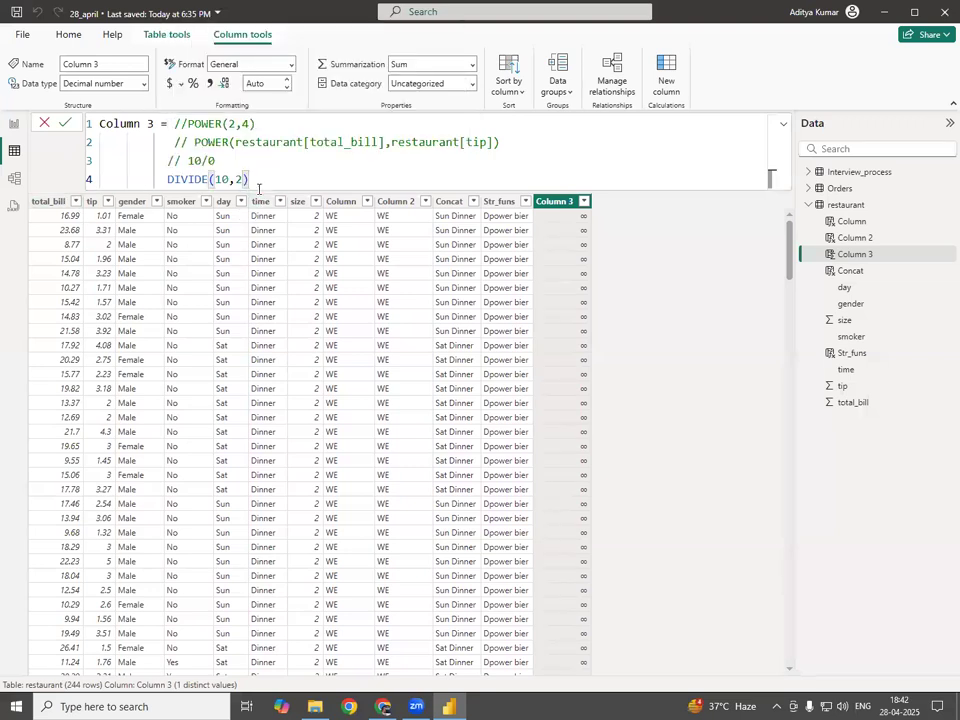
{"action": "left_click_drag", "start_coordinate": [203, 161], "coordinate": [209, 162]}
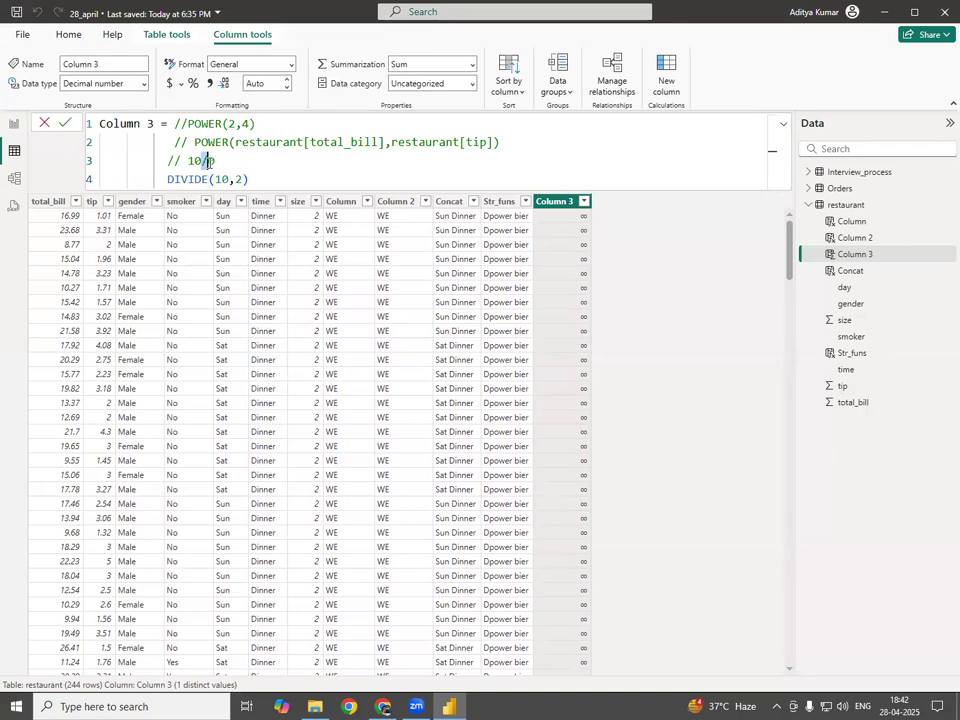
{"action": "left_click_drag", "start_coordinate": [168, 180], "coordinate": [211, 181]}
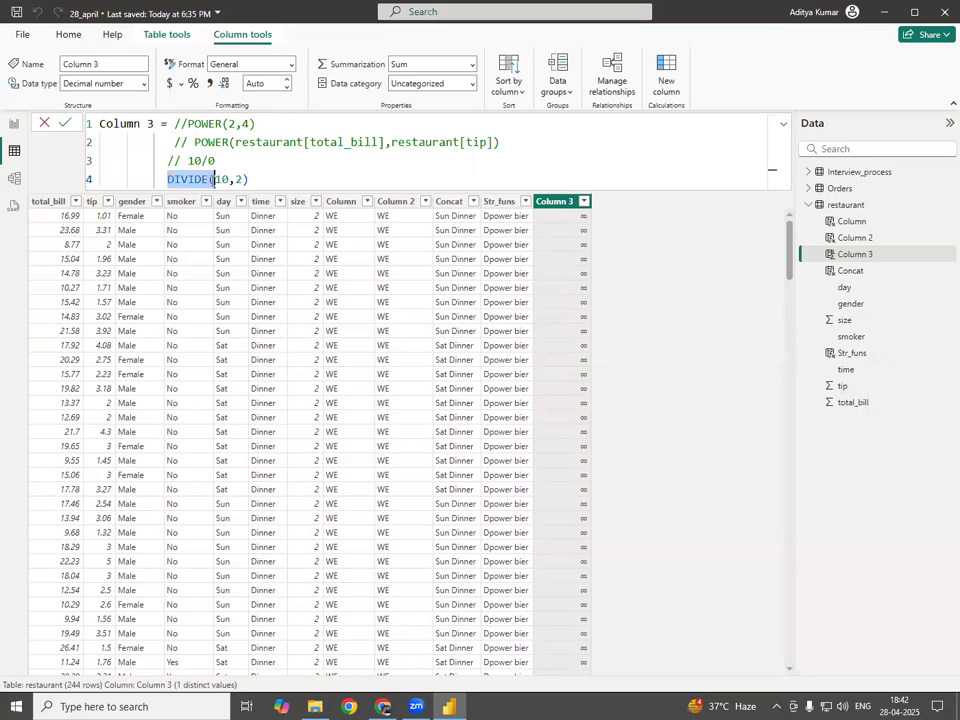
{"action": "left_click", "coordinate": [280, 179]}
{"action": "key", "text": "Return"}
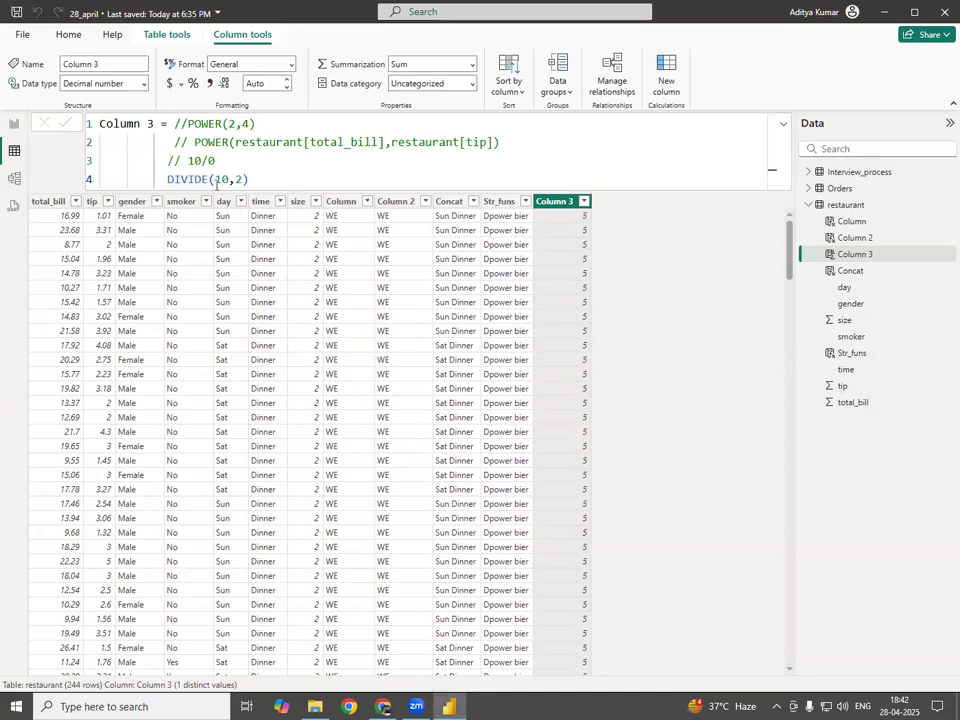
Step: Change the denominator of the DIVIDE function to 5 and commit the formula
{"action": "left_click", "coordinate": [242, 179]}
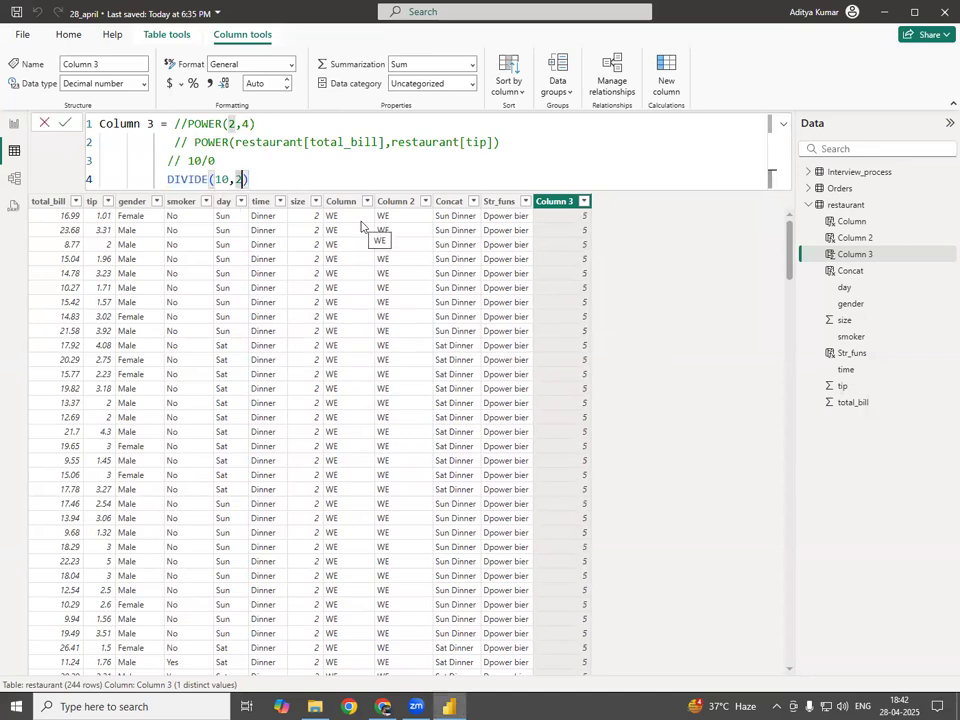
{"action": "key", "text": "BackSpace"}
{"action": "type", "text": "5"}
{"action": "key", "text": "Return"}
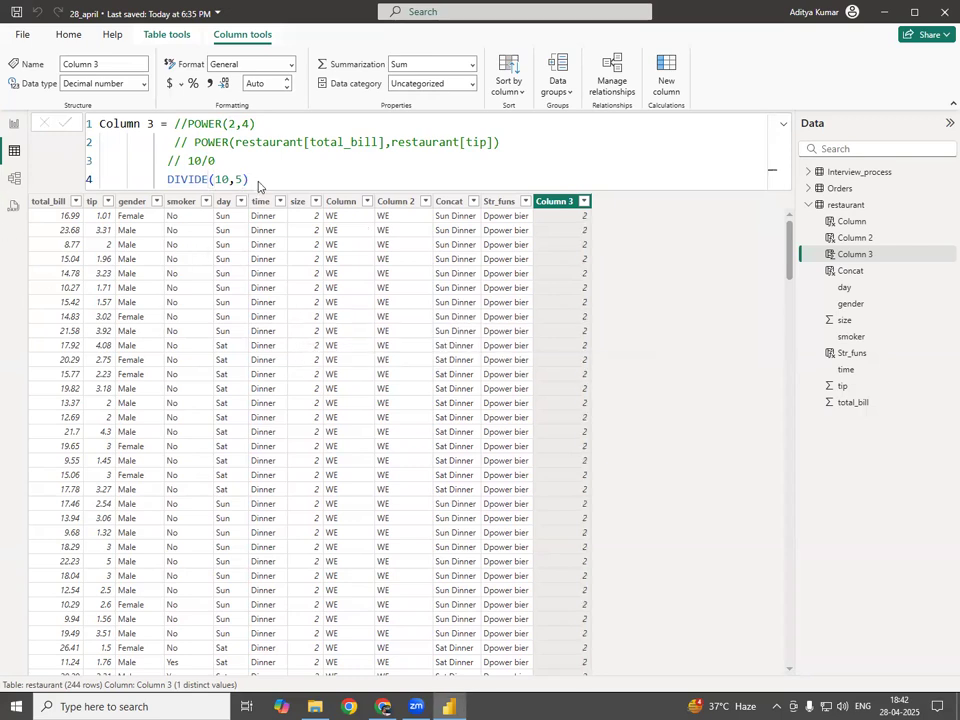
Step: Set the denominator of the DIVIDE function to 0, giving DIVIDE(10,0), and commit the formula
{"action": "left_click", "coordinate": [416, 179]}
{"action": "key", "text": "BackSpace"}
{"action": "type", "text": "0"}
{"action": "key", "text": "Return"}
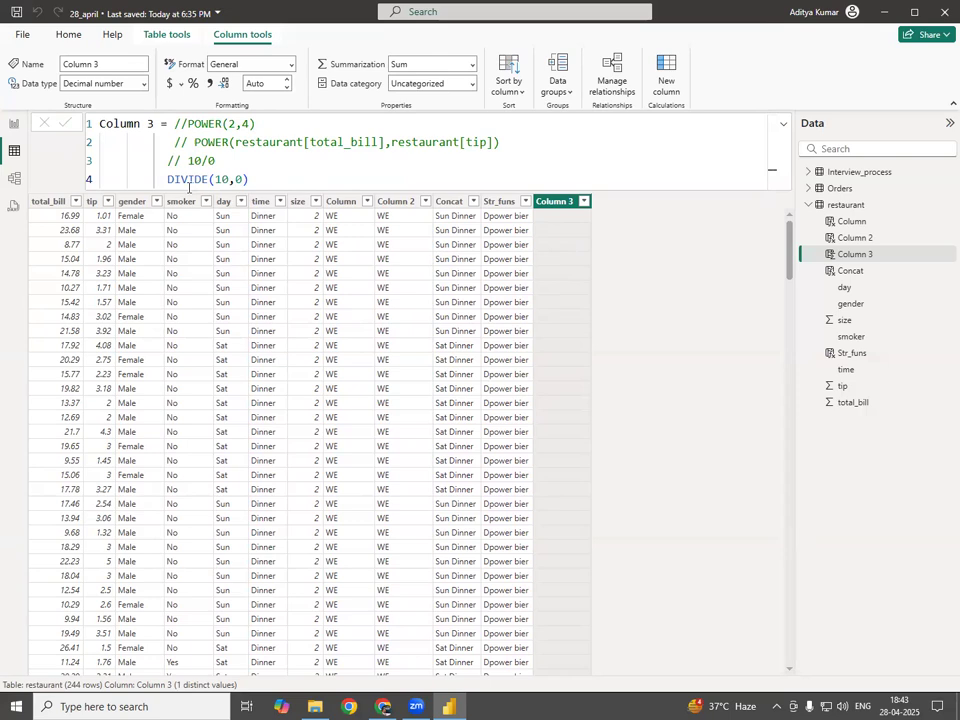
Step: Add a fifth line to the formula and comment out DIVIDE(10,0) on the fourth line
{"action": "left_click", "coordinate": [275, 180]}
{"action": "key", "text": "shift+Return"}
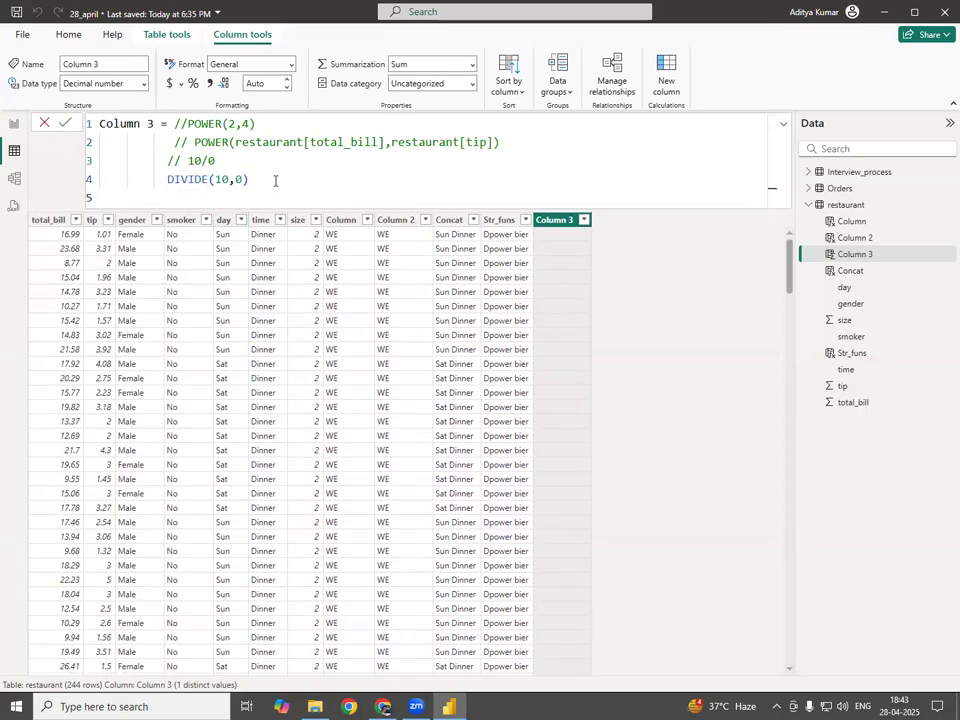
{"action": "double_click", "coordinate": [168, 179]}
{"action": "left_click", "coordinate": [166, 179]}
{"action": "type", "text": "//"}
{"action": "key", "text": "Down"}
{"action": "key", "text": "Tab"}
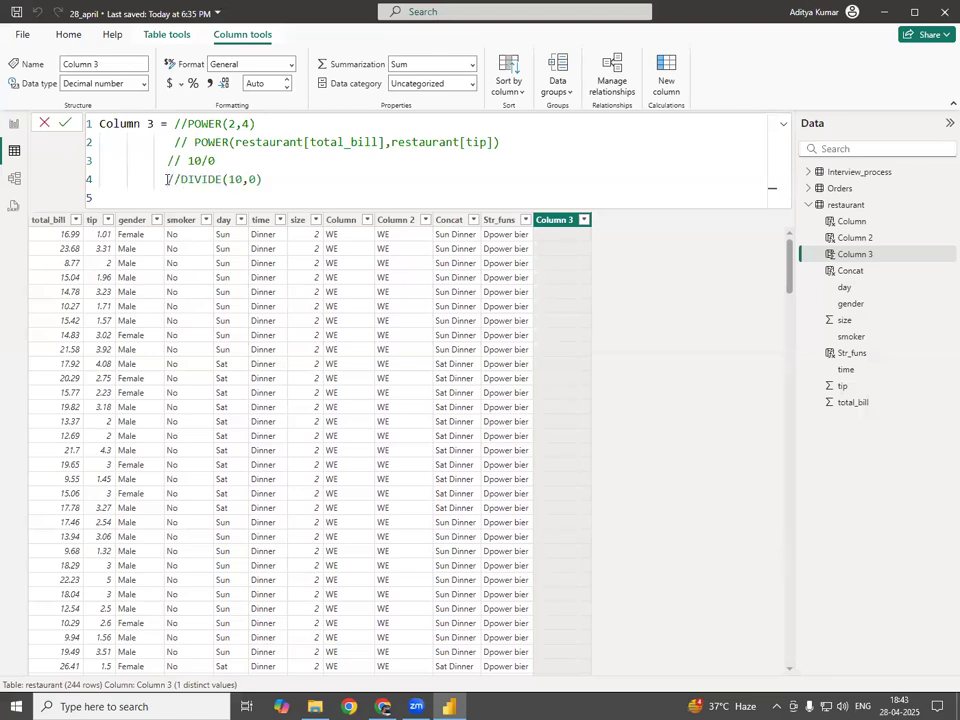
Step: Enter DIVIDE(10,0,0) on the fifth line, using 0 as the alternate result, and commit the formula
{"action": "type", "text": "Div"}
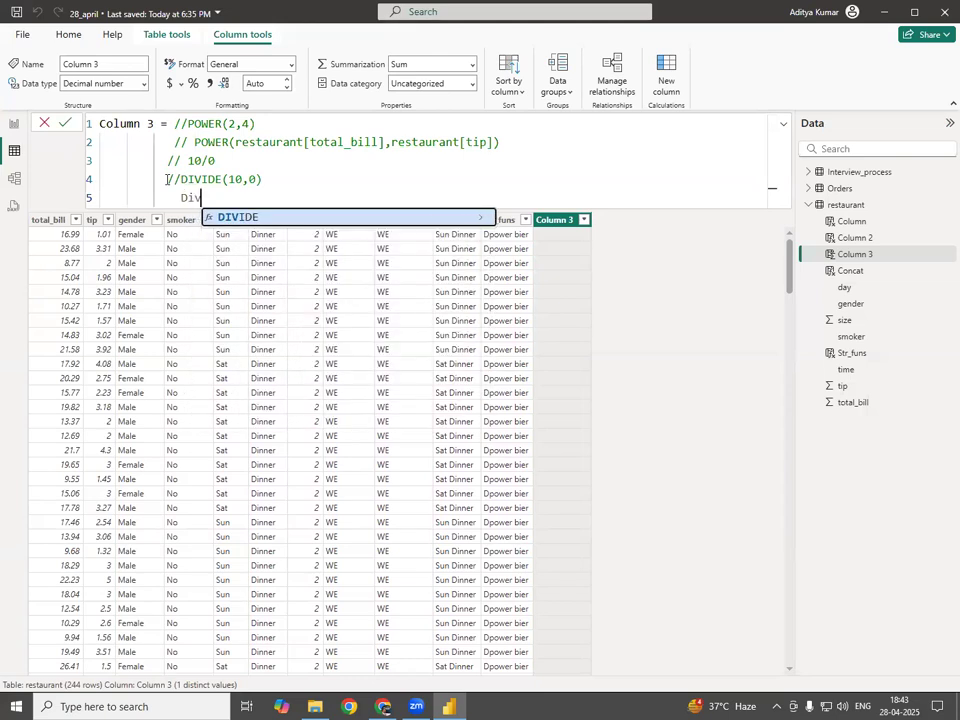
{"action": "key", "text": "Tab"}
{"action": "type", "text": "10"}
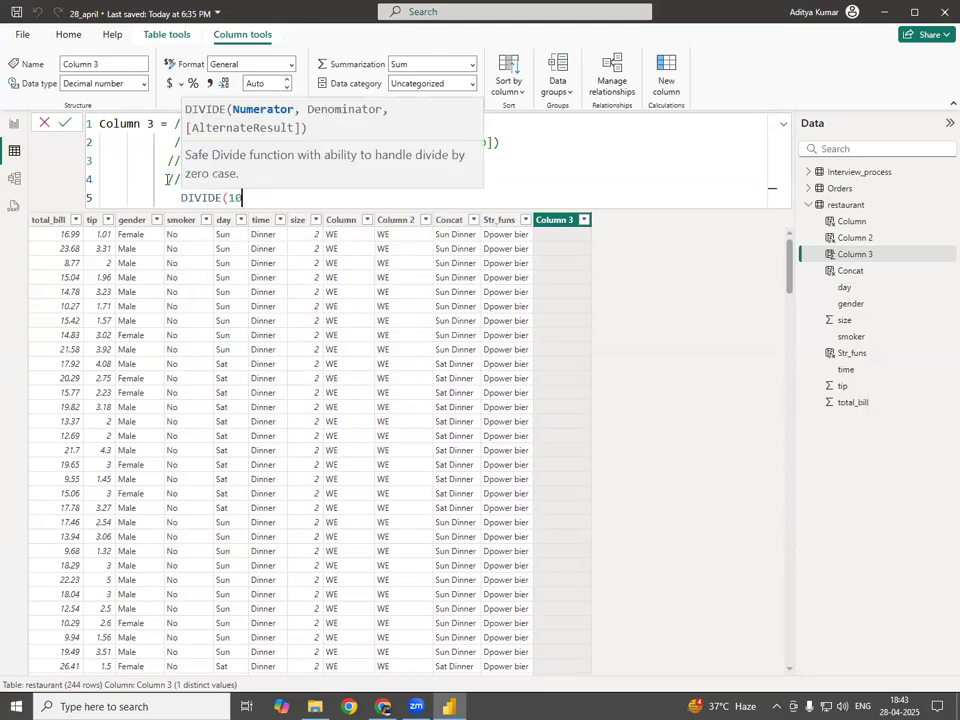
{"action": "type", "text": ",0"}
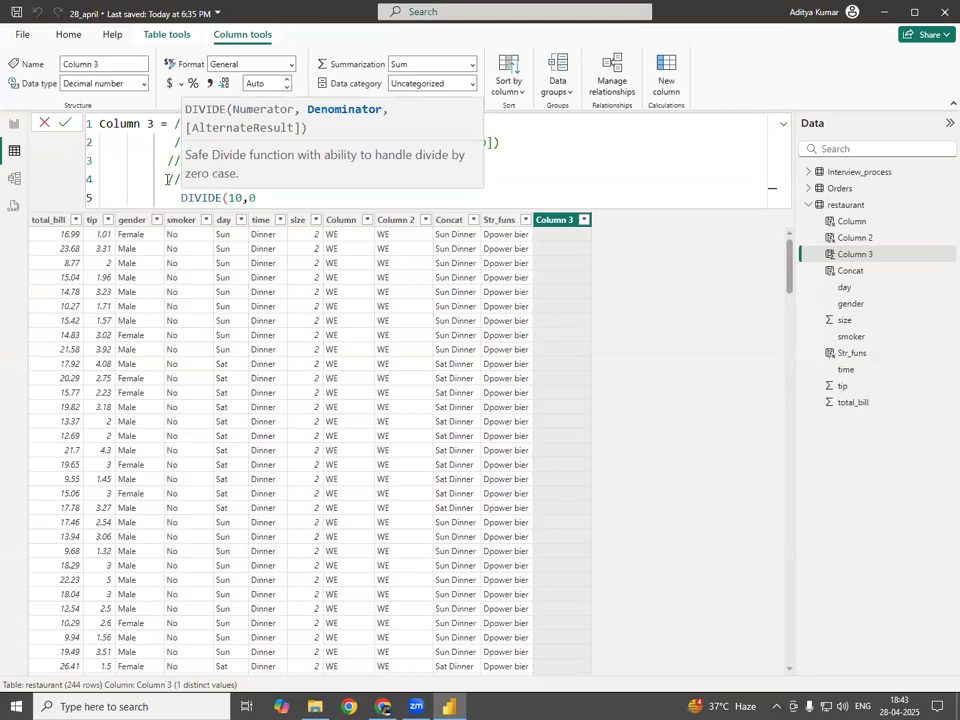
{"action": "type", "text": ","}
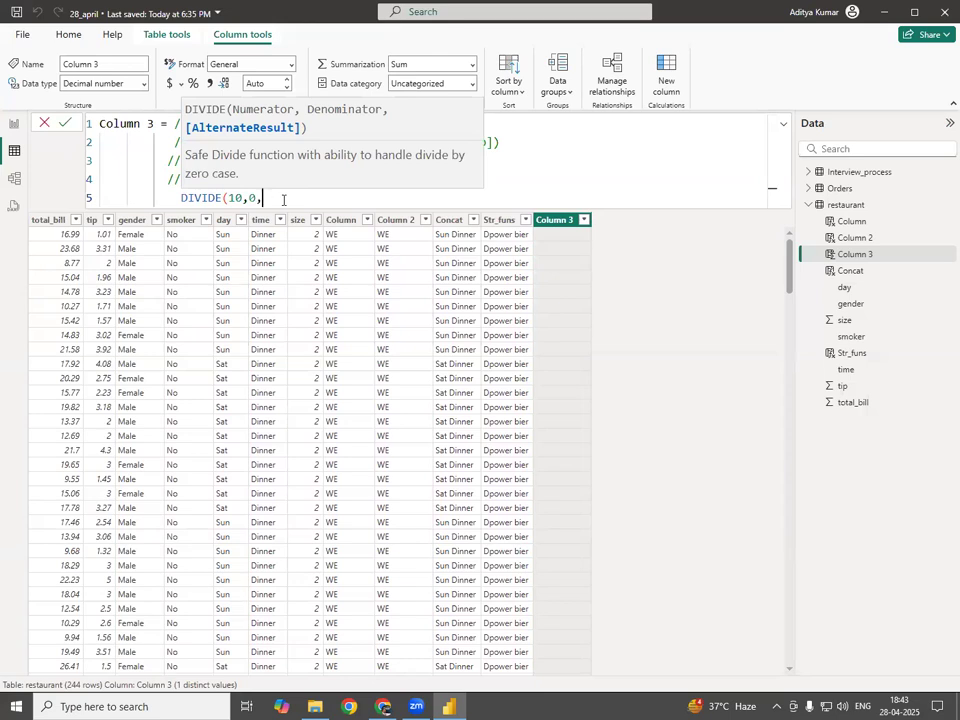
{"action": "type", "text": "0)"}
{"action": "key", "text": "Return"}
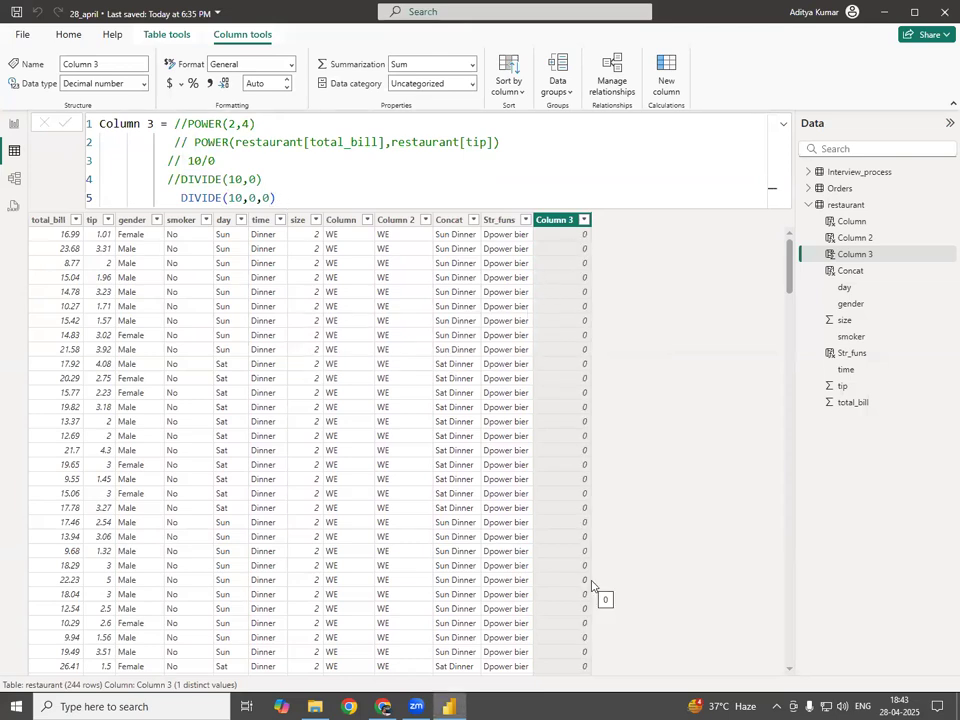
Step: Delete the fifth line containing DIVIDE(10,0,0) from the formula
{"action": "left_click", "coordinate": [270, 197]}
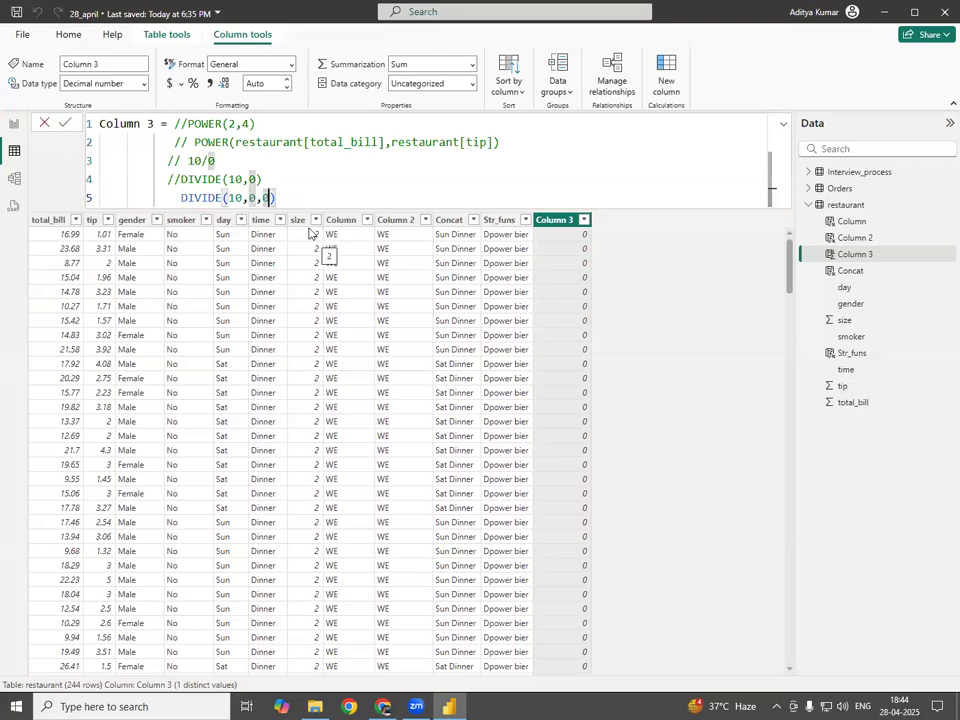
{"action": "left_click_drag", "start_coordinate": [285, 197], "coordinate": [236, 197]}
{"action": "left_click", "coordinate": [145, 197], "text": "shift"}
{"action": "key", "text": "BackSpace"}
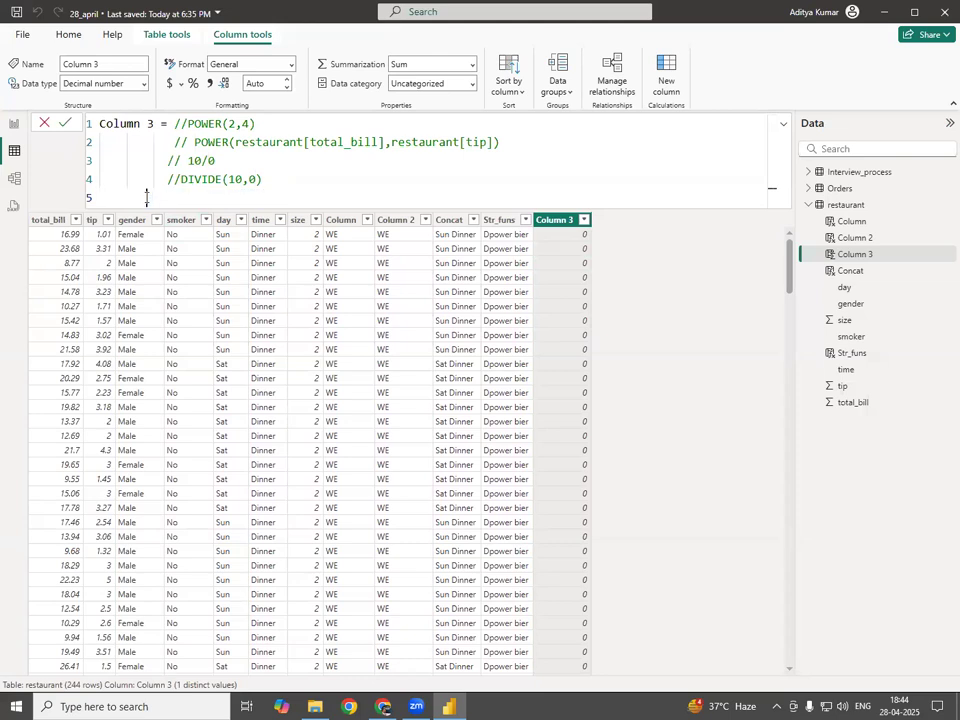
{"action": "key", "text": "BackSpace"}
Step: Uncomment DIVIDE(10,0) on the fourth line and commit the formula
{"action": "key", "text": "Left"}
{"action": "key", "text": "Left"}
{"action": "key", "text": "Left"}
{"action": "key", "text": "Left"}
{"action": "key", "text": "Left"}
{"action": "key", "text": "Left"}
{"action": "key", "text": "Left"}
{"action": "key", "text": "Left"}
{"action": "key", "text": "Left"}
{"action": "key", "text": "Left"}
{"action": "key", "text": "Left"}
{"action": "key", "text": "Left"}
{"action": "key", "text": "BackSpace"}
{"action": "key", "text": "BackSpace"}
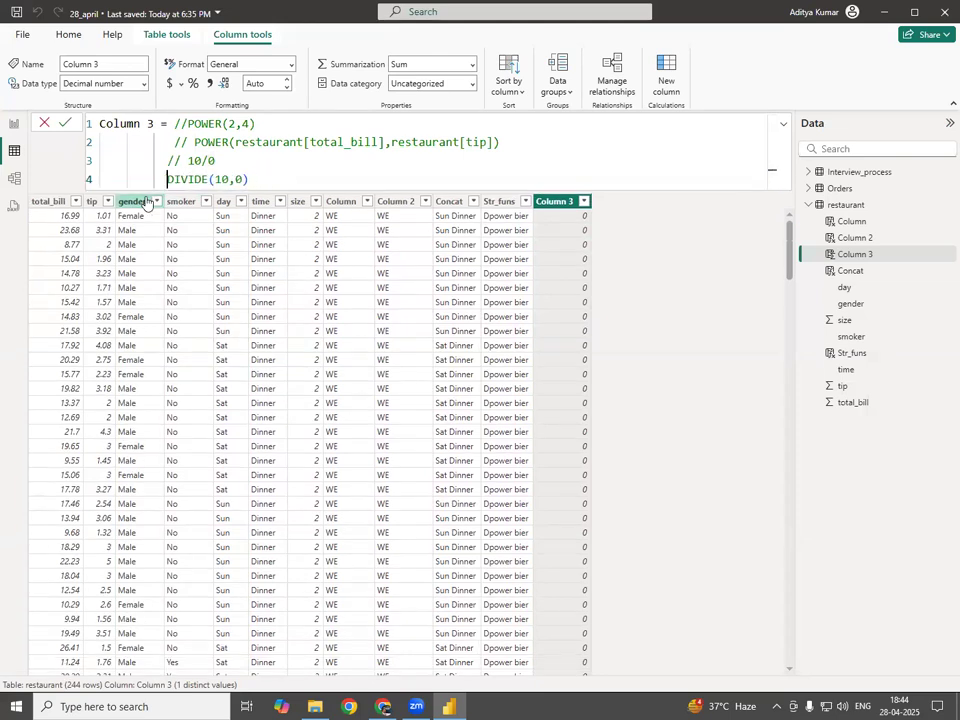
{"action": "key", "text": "Return"}
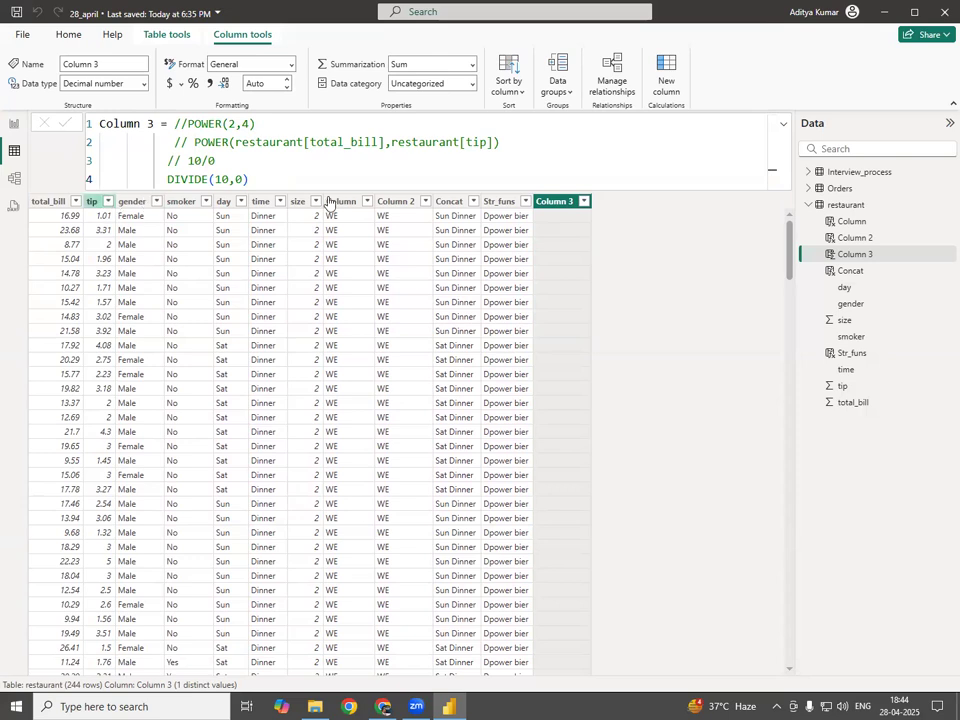
Step: Comment out the DIVIDE(10,0) line again and prepare an indented fifth line below it
{"action": "left_click", "coordinate": [298, 175]}
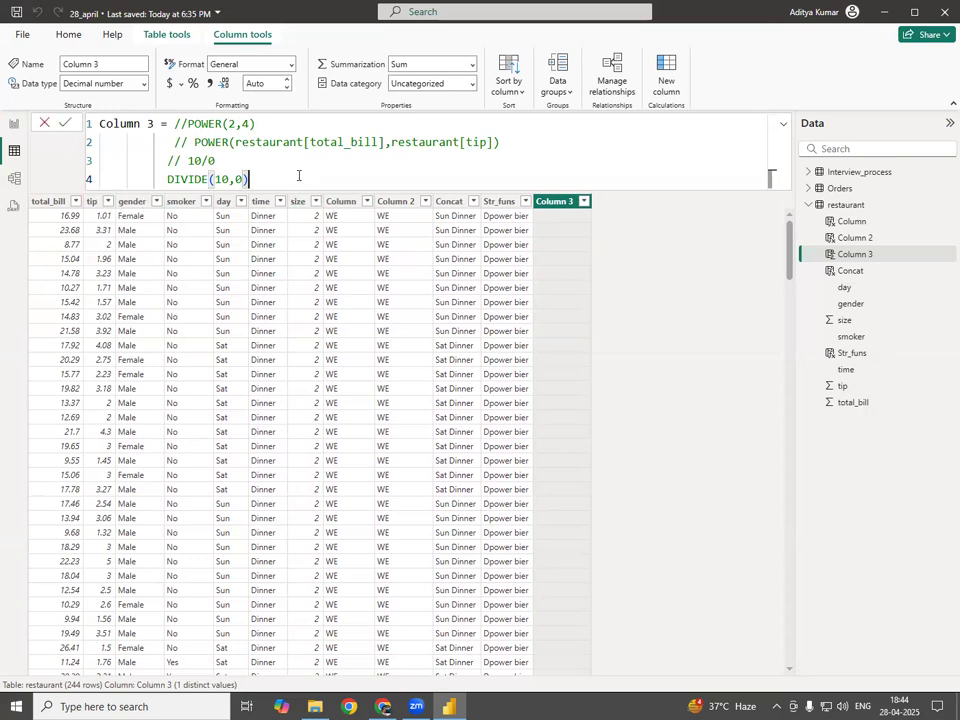
{"action": "key", "text": "shift+Return"}
{"action": "key", "text": "Up"}
{"action": "type", "text": "//"}
{"action": "key", "text": "Down"}
{"action": "key", "text": "Tab"}
{"action": "key", "text": "Tab"}
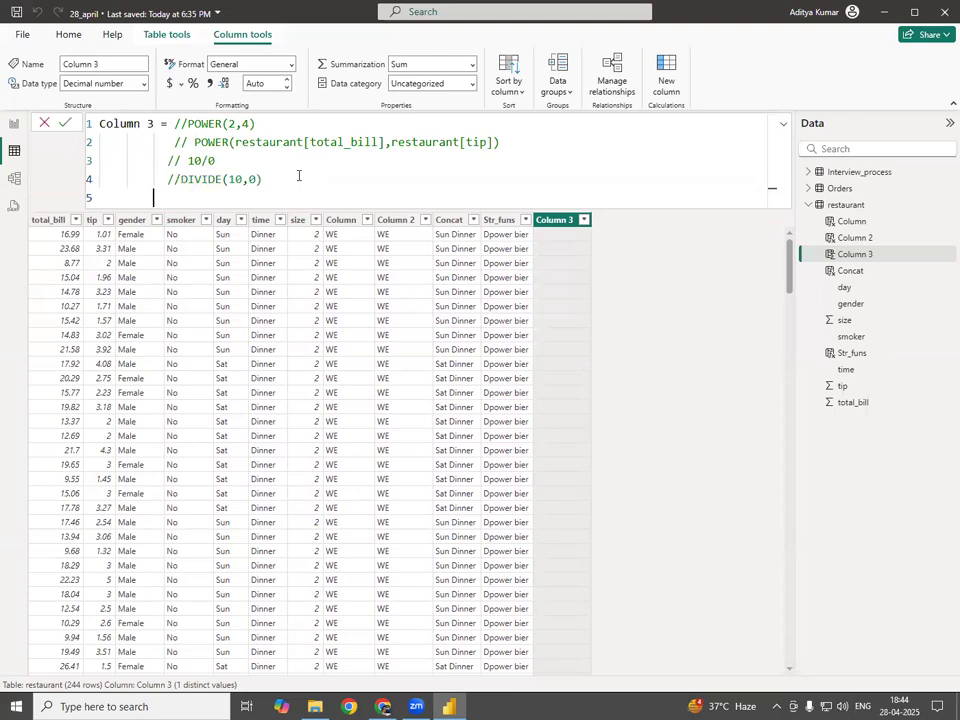
Step: Enter ROUND(3.142757,2) on the fifth line of the Column 3 formula and commit it
{"action": "type", "text": "rou"}
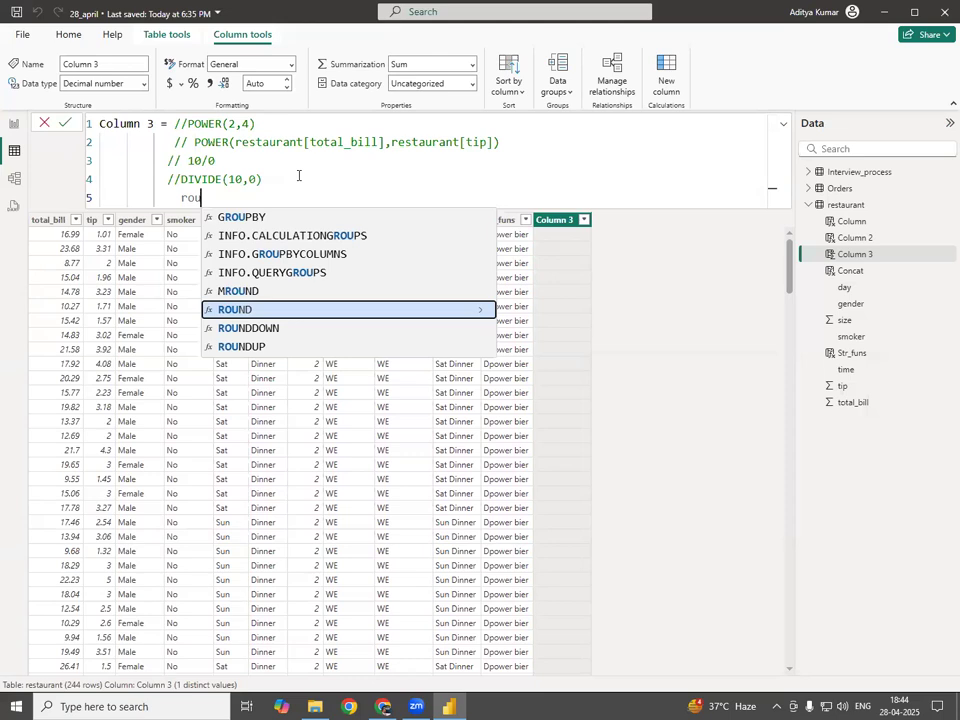
{"action": "key", "text": "Tab"}
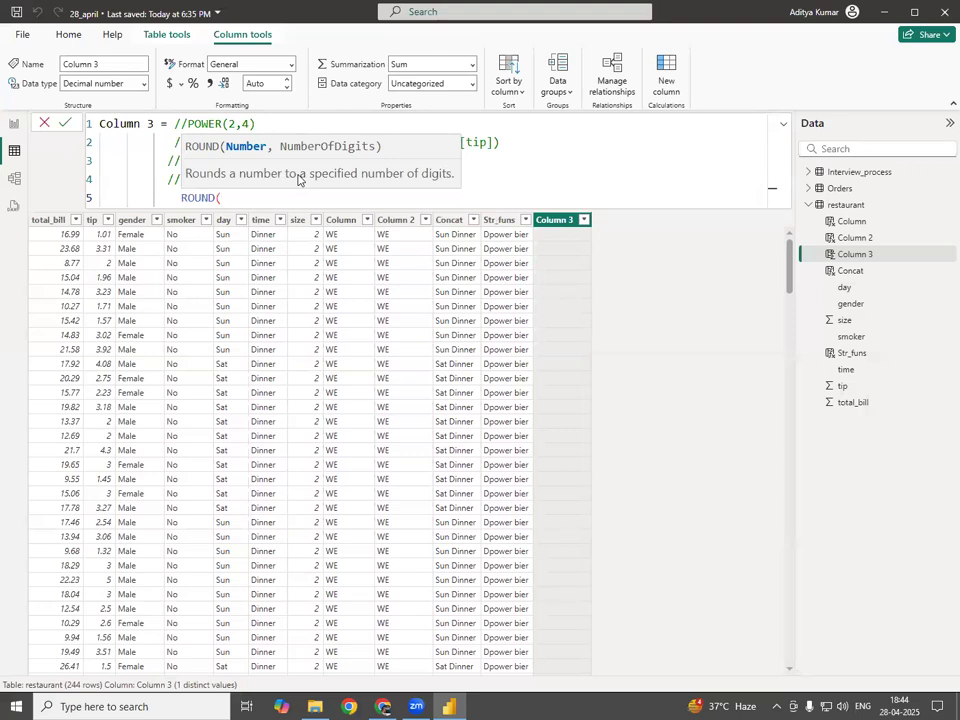
{"action": "type", "text": "3.142755"}
{"action": "key", "text": "BackSpace"}
{"action": "type", "text": "7"}
{"action": "left_click_drag", "start_coordinate": [223, 198], "coordinate": [288, 199]}
{"action": "left_click", "coordinate": [305, 198]}
{"action": "double_click", "coordinate": [306, 199]}
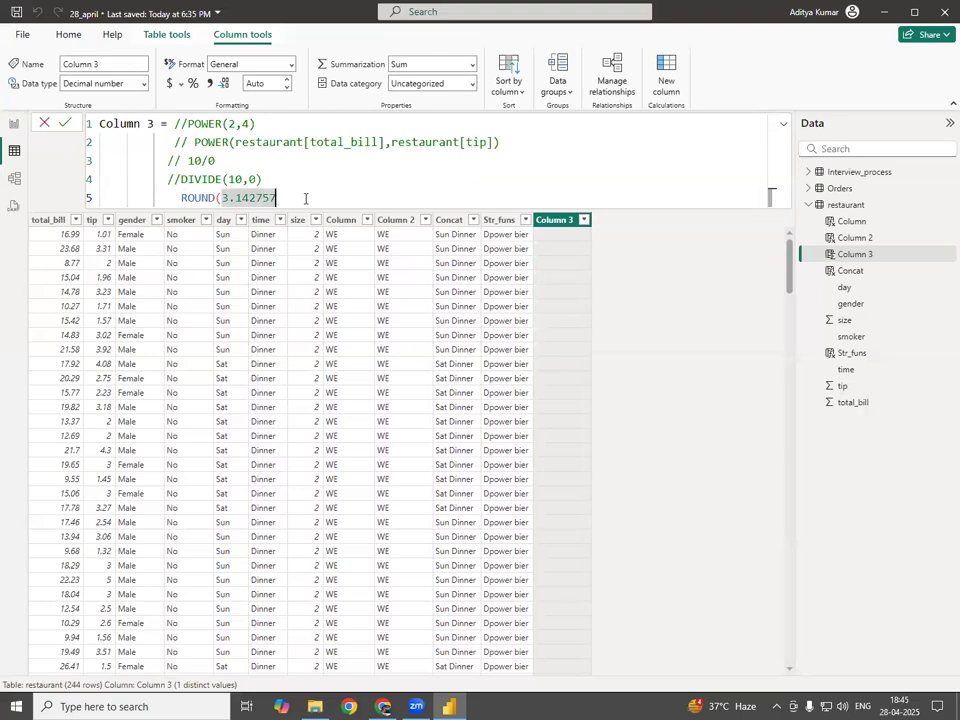
{"action": "type", "text": ",2"}
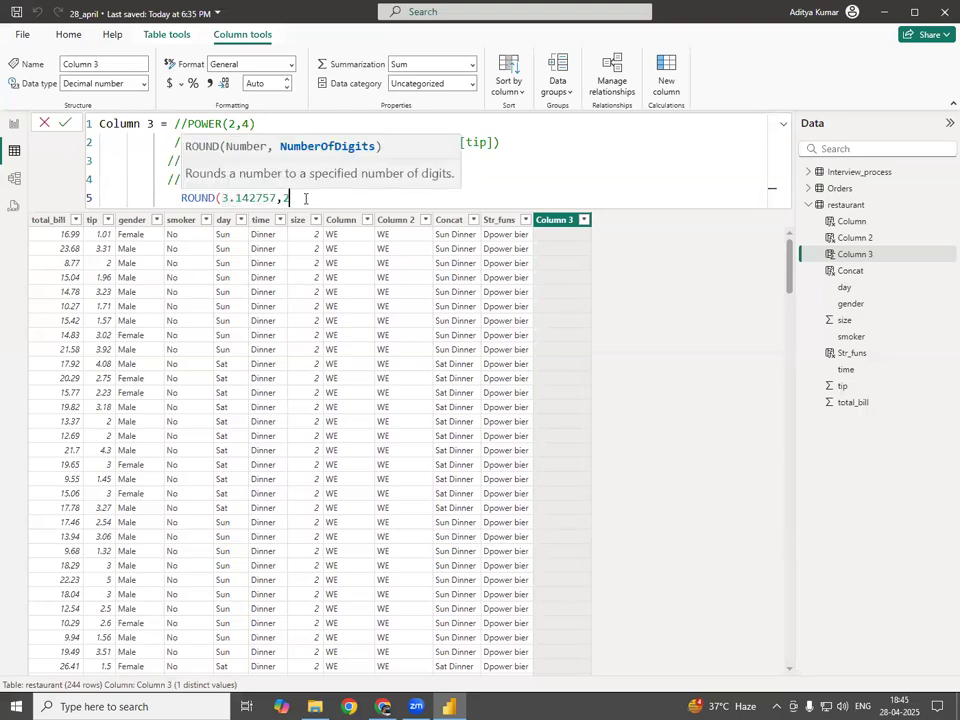
{"action": "type", "text": ")"}
{"action": "key", "text": "Return"}
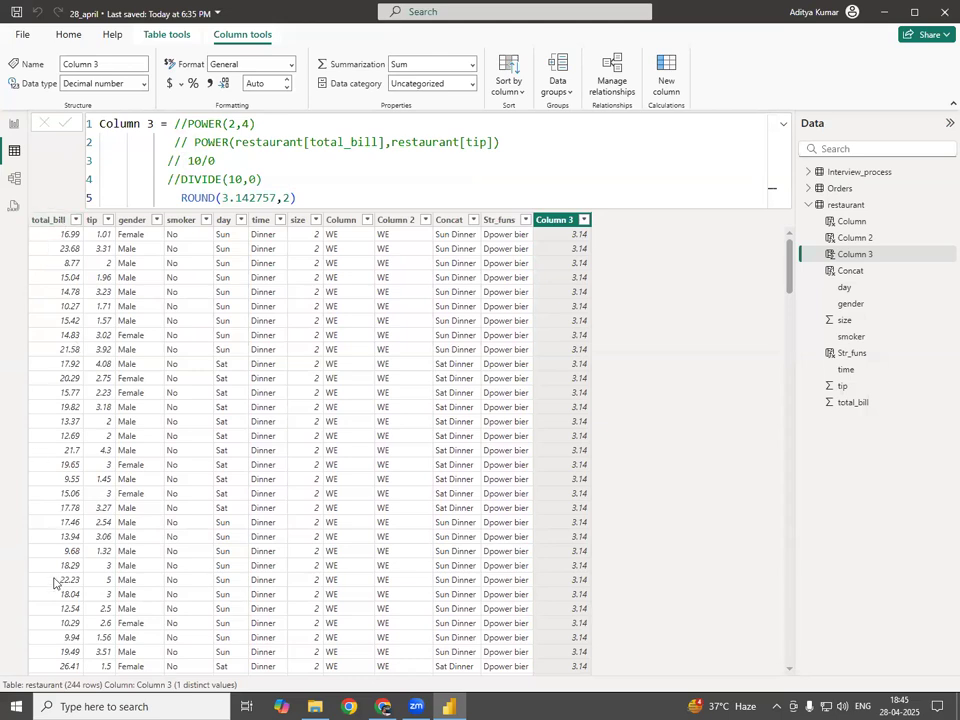
Step: Comment out the ROUND(3.142757,2) line and prepare an indented sixth line below it
{"action": "scroll", "coordinate": [55, 583], "scroll_direction": "down", "scroll_amount": 15}
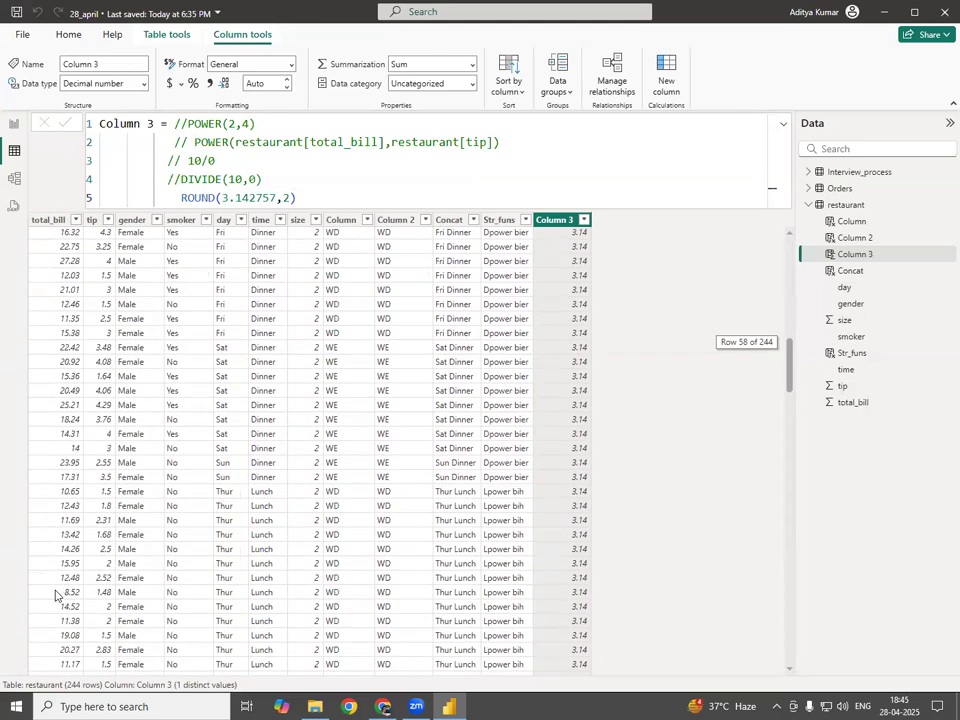
{"action": "scroll", "coordinate": [58, 560], "scroll_direction": "up", "scroll_amount": 15}
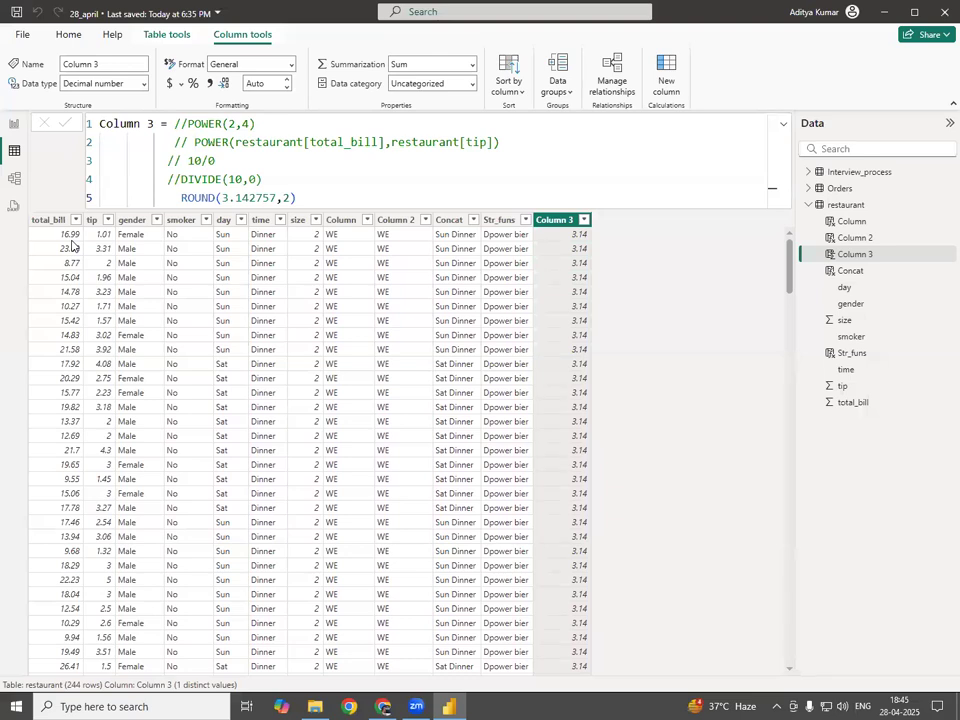
{"action": "left_click", "coordinate": [276, 198]}
{"action": "left_click", "coordinate": [324, 196]}
{"action": "key", "text": "Up"}
{"action": "type", "text": "//"}
{"action": "key", "text": "Down"}
{"action": "key", "text": "Tab"}
{"action": "key", "text": "Tab"}
{"action": "key", "text": "Tab"}
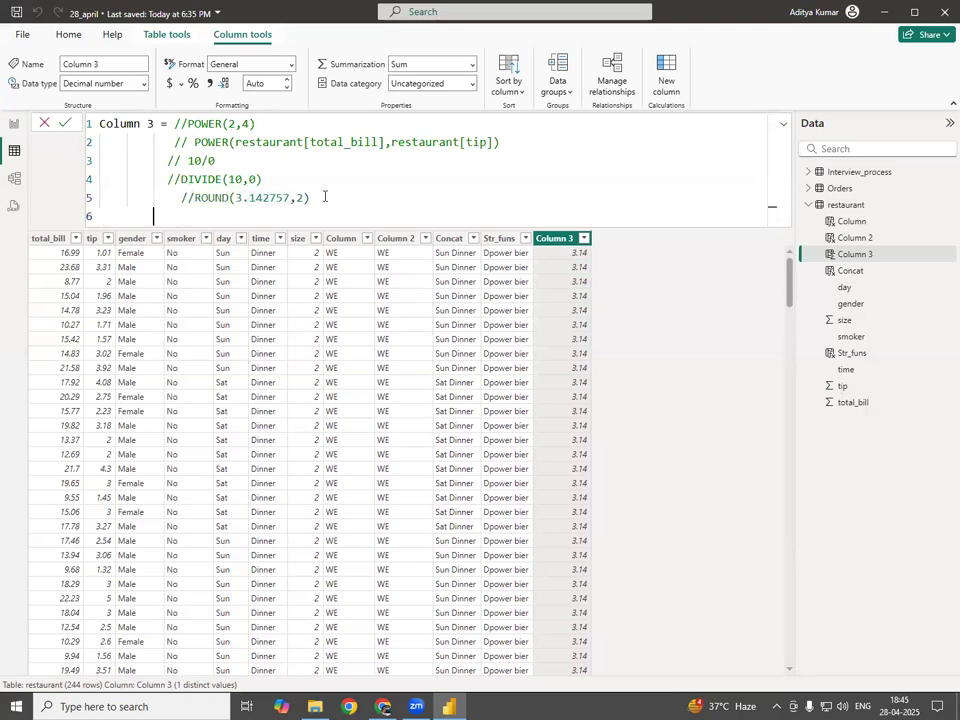
Step: Enter ROUND(restaurant[total_bill],1) on the sixth line and commit the formula
{"action": "type", "text": "ROUND("}
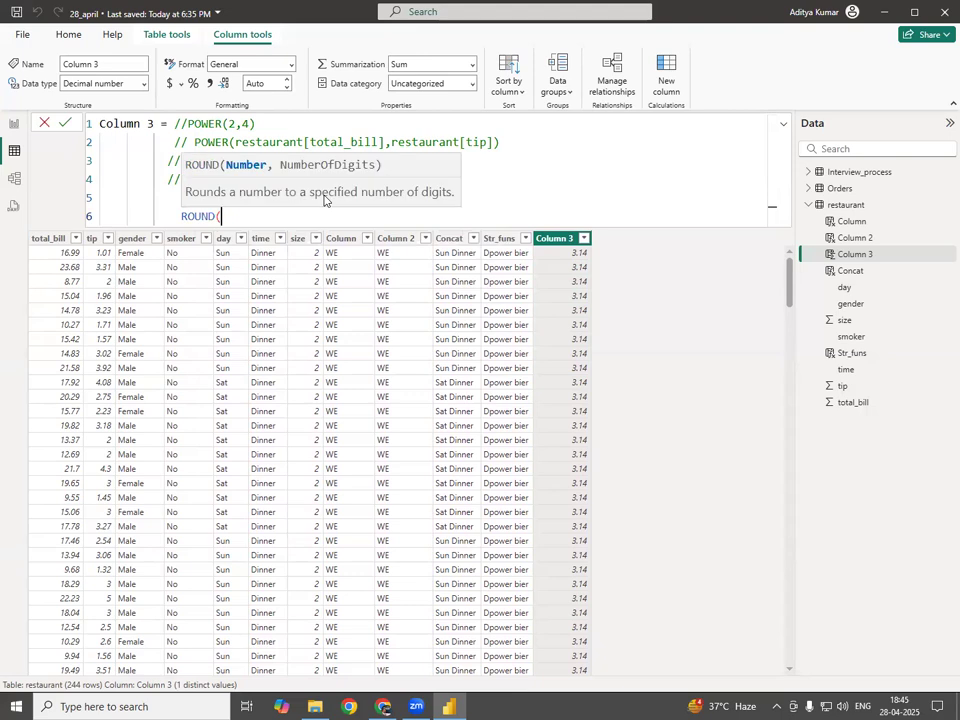
{"action": "type", "text": "tot"}
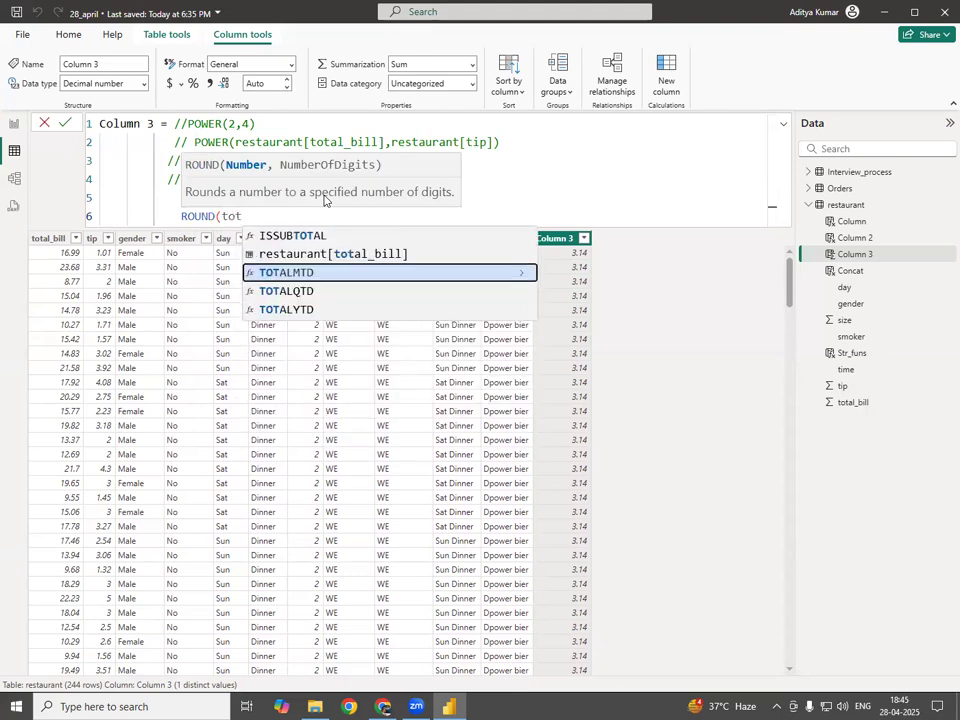
{"action": "key", "text": "Up"}
{"action": "key", "text": "Tab"}
{"action": "type", "text": ",1)"}
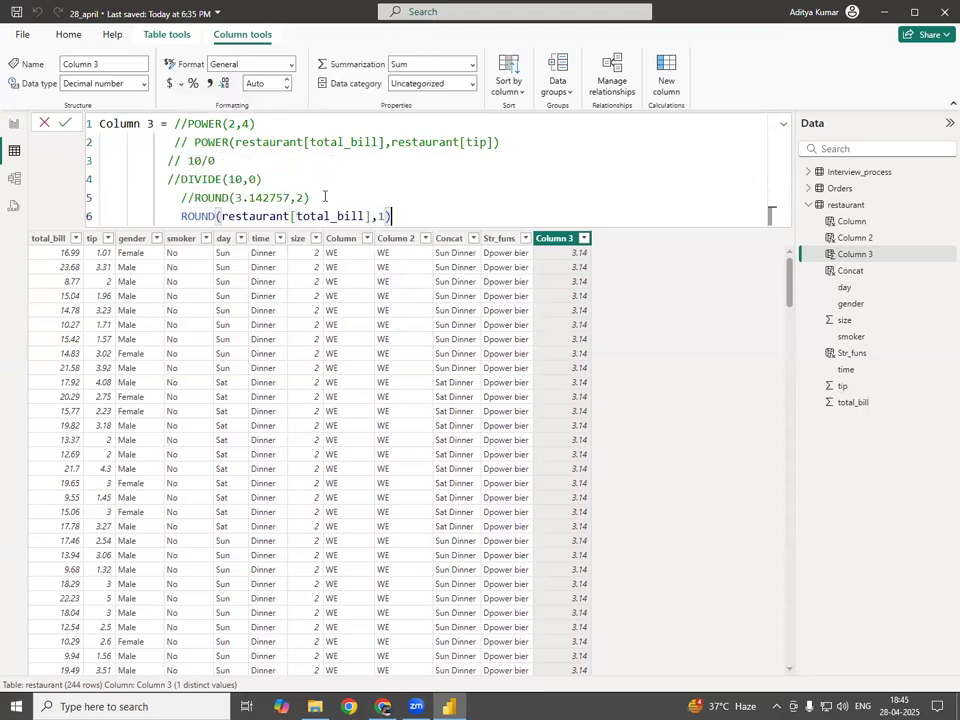
{"action": "key", "text": "Return"}
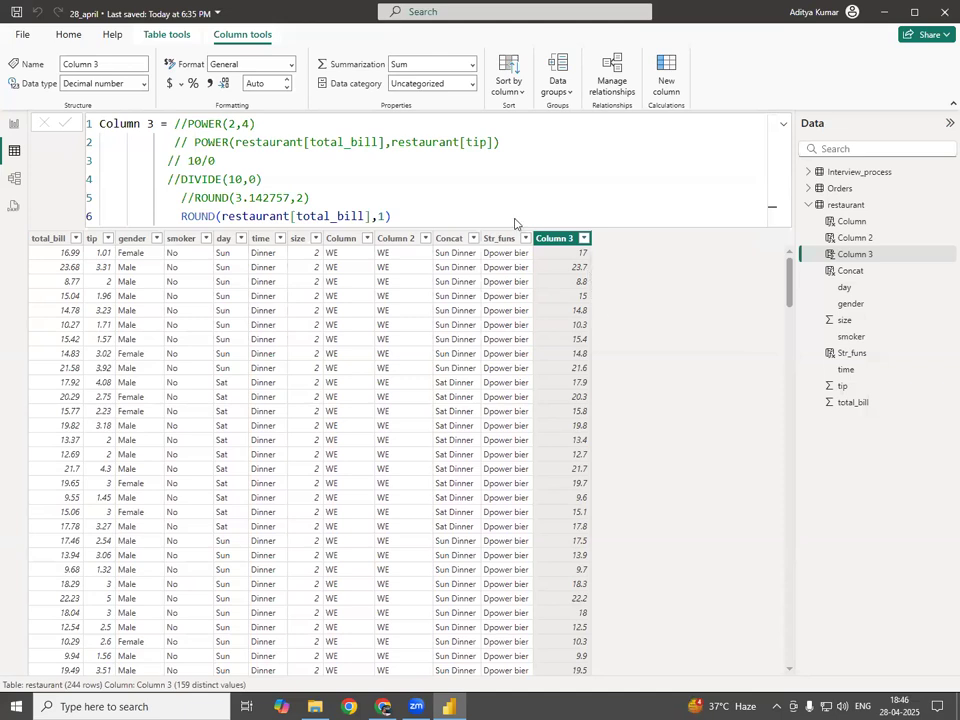
Step: Add a seventh line to the formula and comment out the ROUND(restaurant[total_bill],1) line
{"action": "left_click", "coordinate": [429, 212]}
{"action": "key", "text": "shift+Return"}
{"action": "key", "text": "Up"}
{"action": "type", "text": "//"}
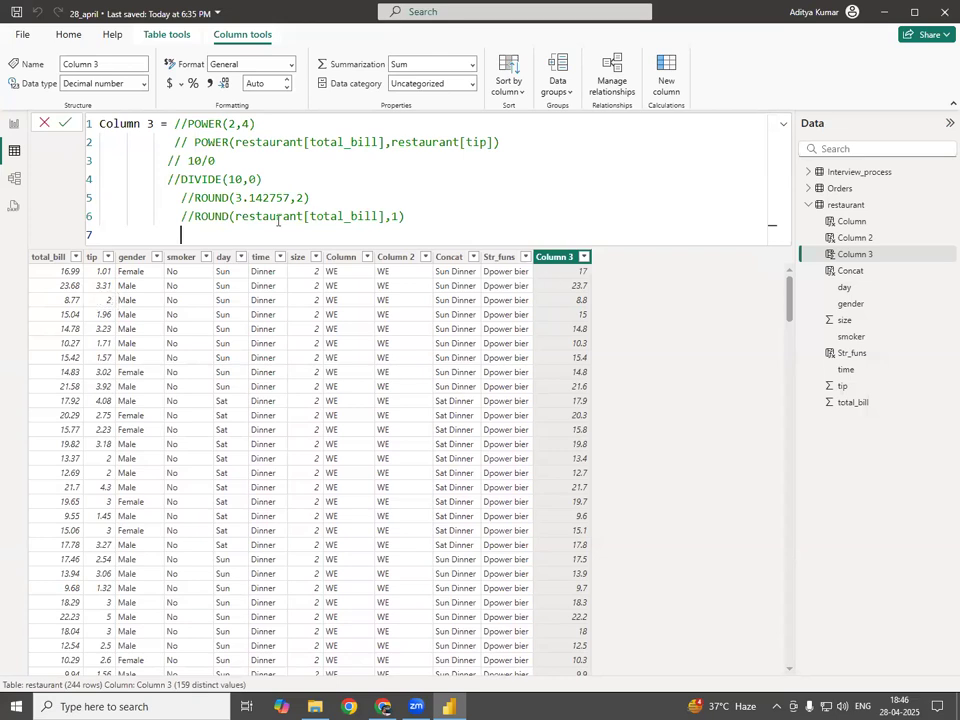
Step: Enter ROUNDUP(3.145267,2) on the seventh line and commit the formula
{"action": "type", "text": "roun"}
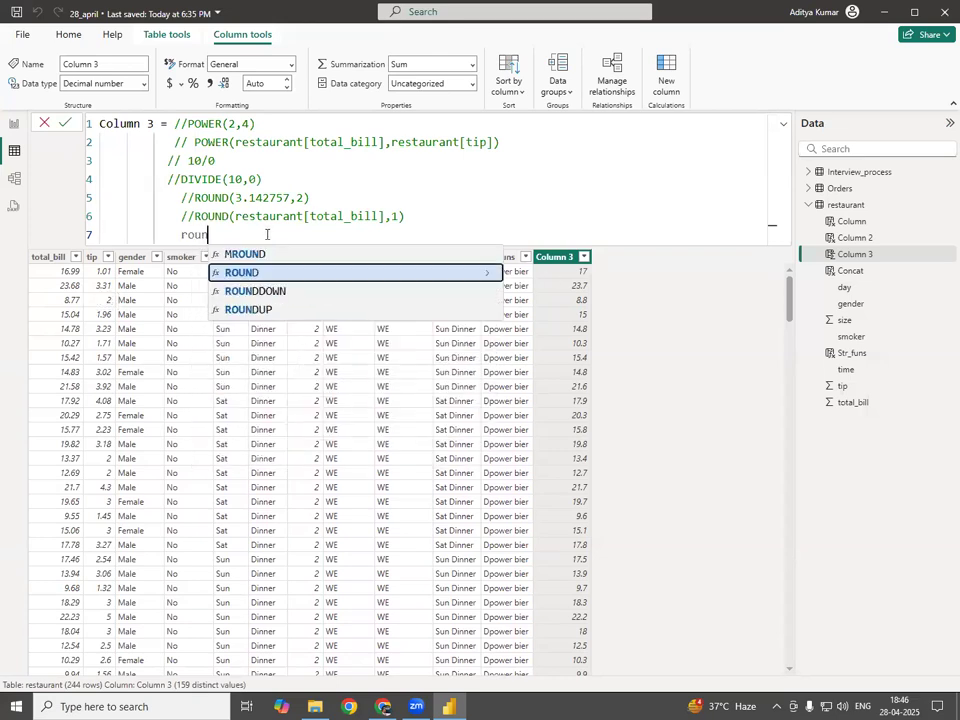
{"action": "key", "text": "Down"}
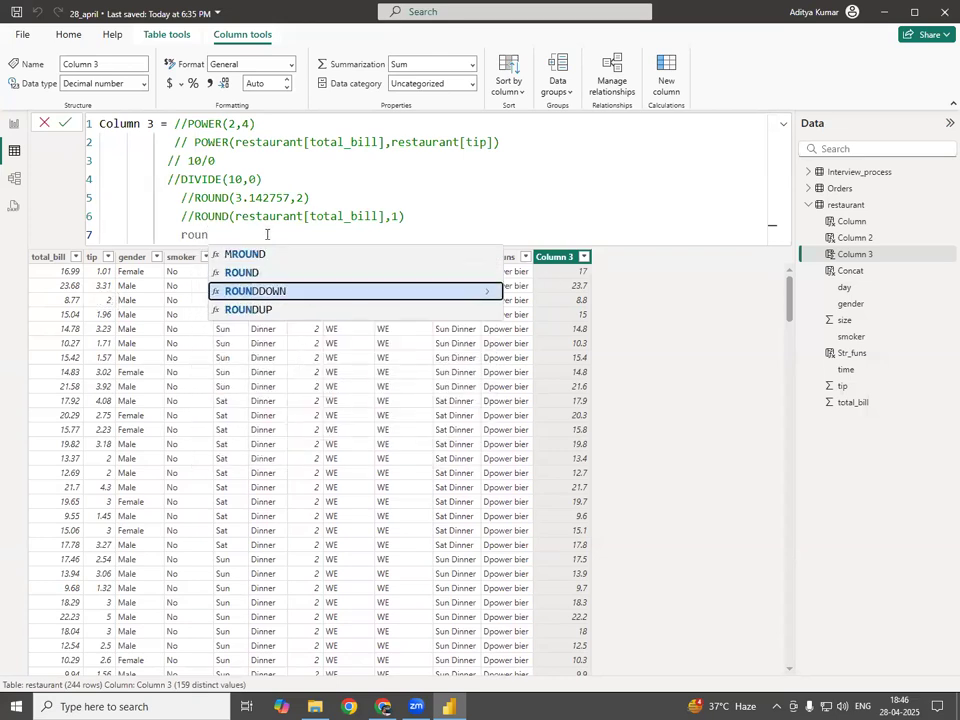
{"action": "key", "text": "Down"}
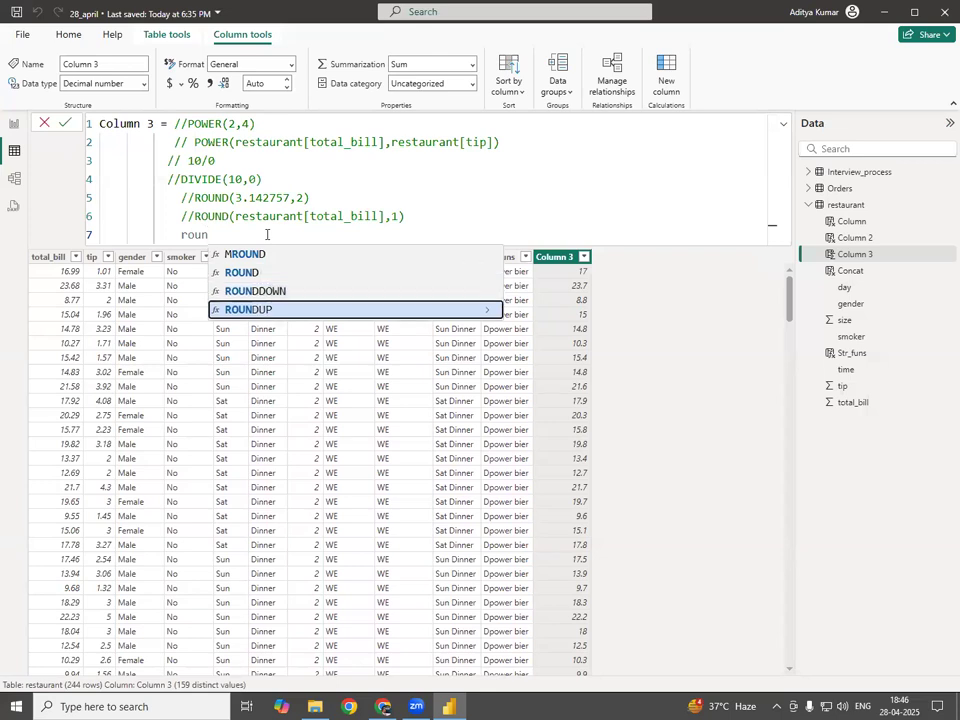
{"action": "key", "text": "Tab"}
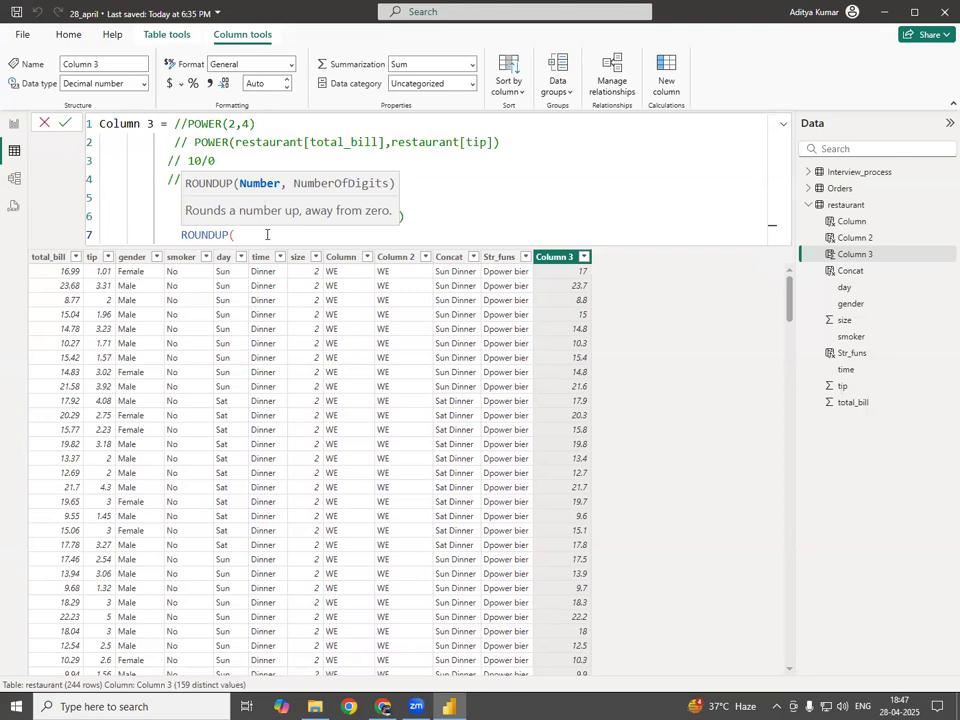
{"action": "type", "text": "3.142267"}
{"action": "type", "text": ")"}
{"action": "key", "text": "Left"}
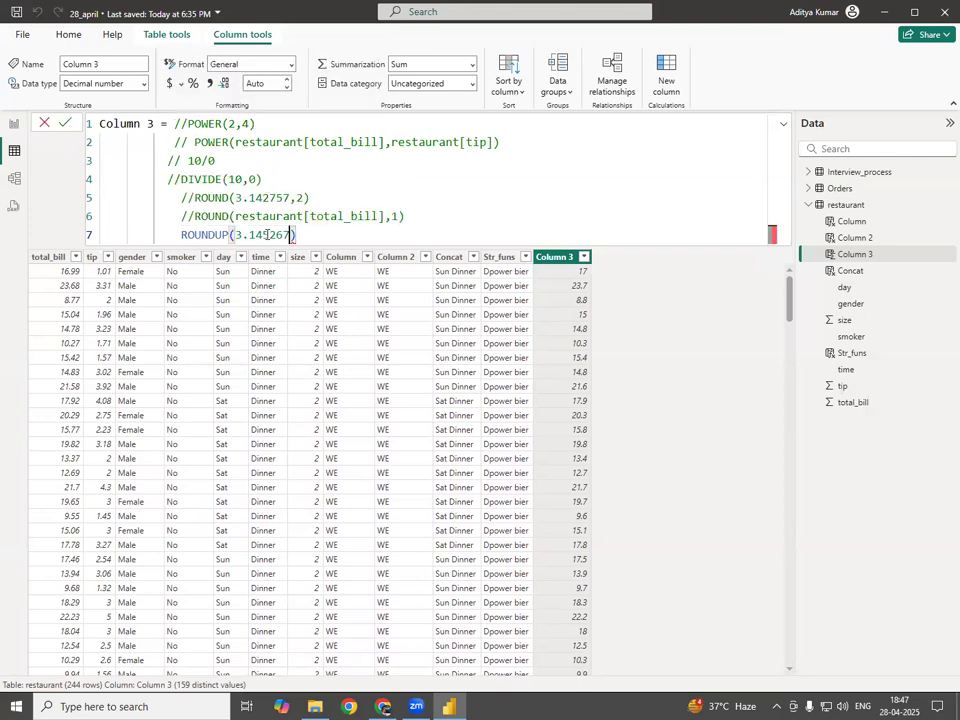
{"action": "type", "text": ","}
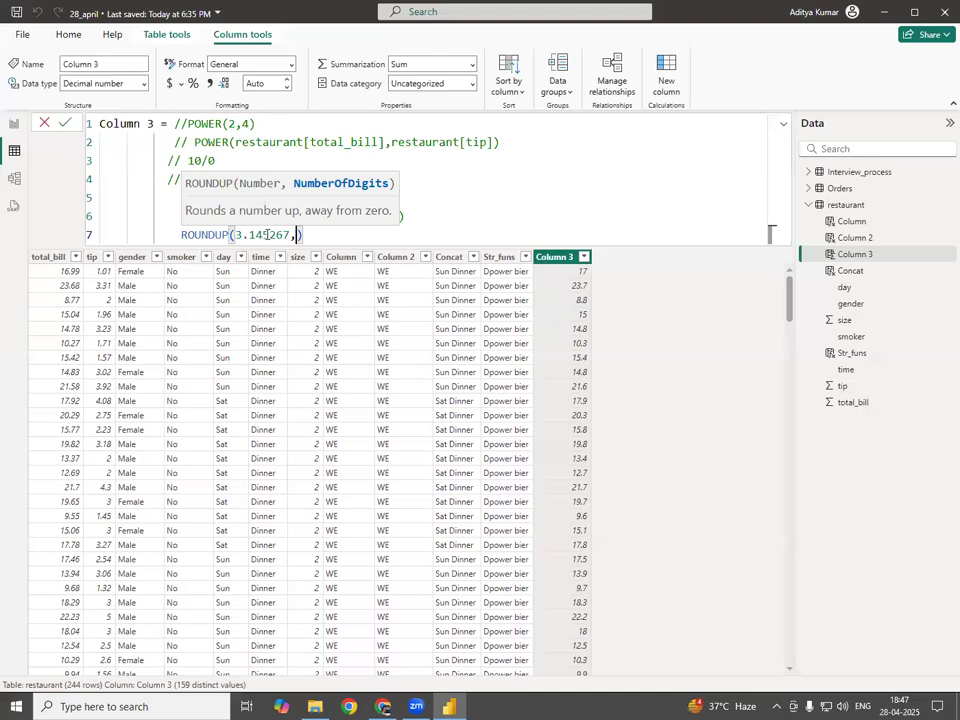
{"action": "type", "text": "2"}
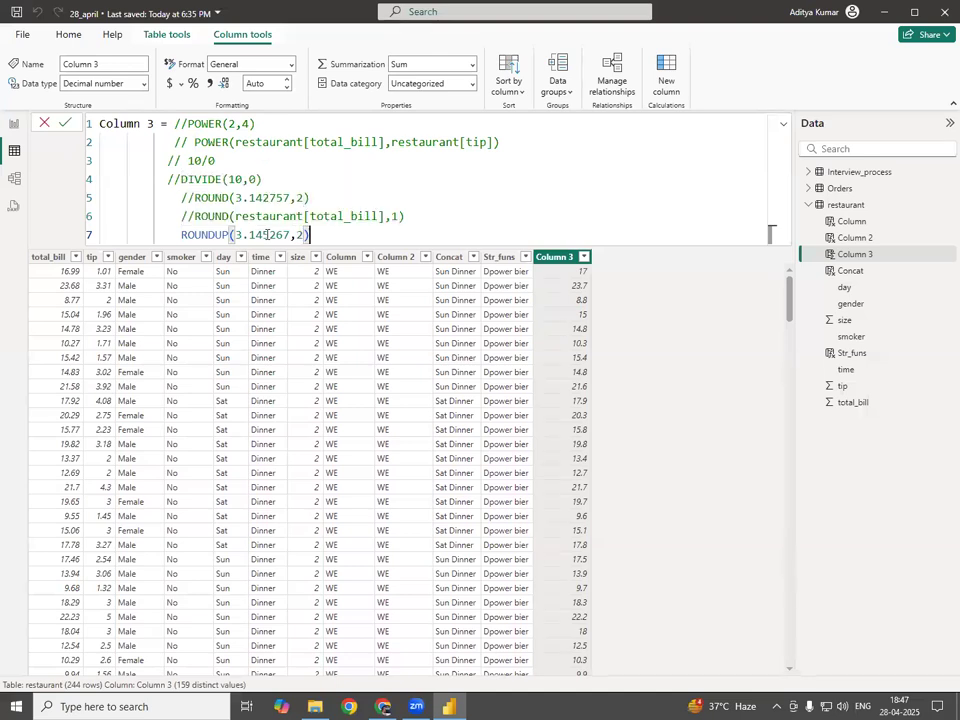
{"action": "key", "text": "End"}
{"action": "key", "text": "Return"}
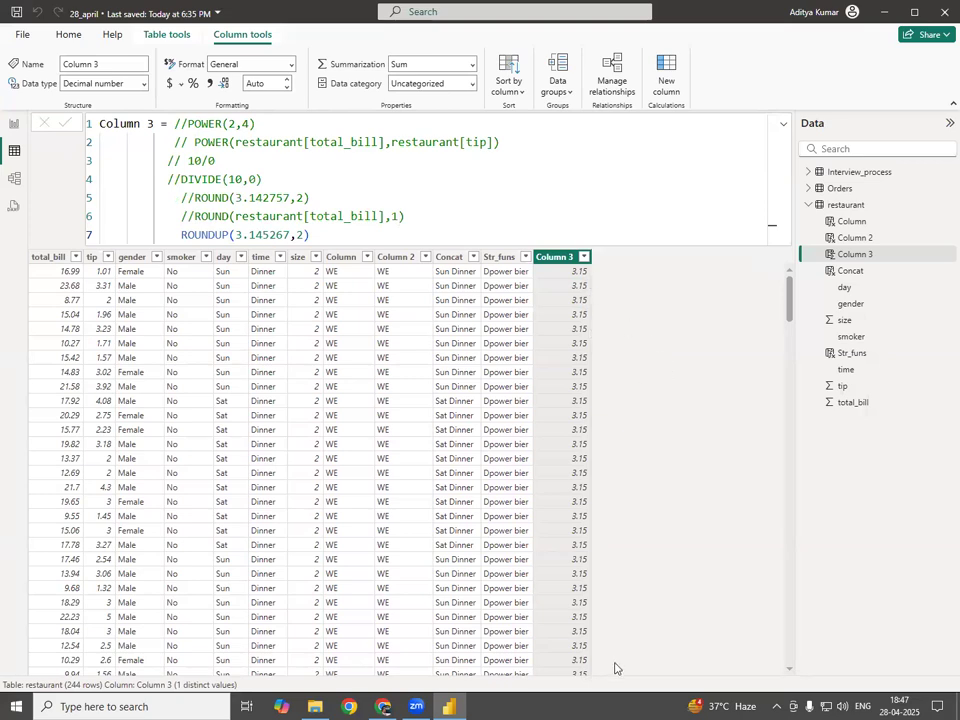
Step: Change the number inside ROUNDUP to 3.125267 and commit the formula
{"action": "left_click", "coordinate": [260, 232]}
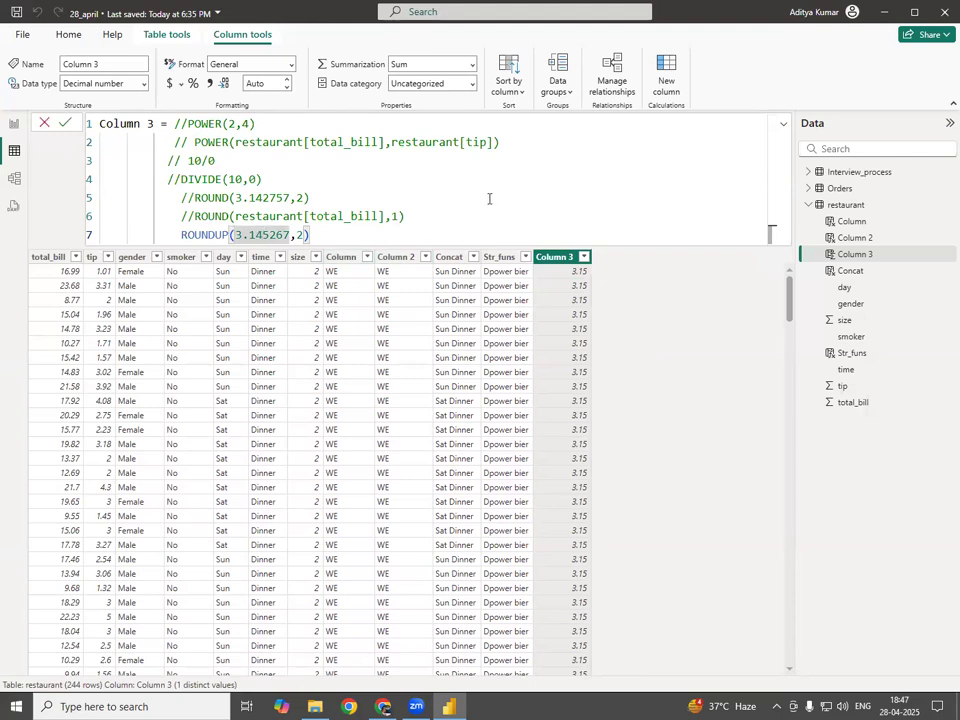
{"action": "key", "text": "BackSpace"}
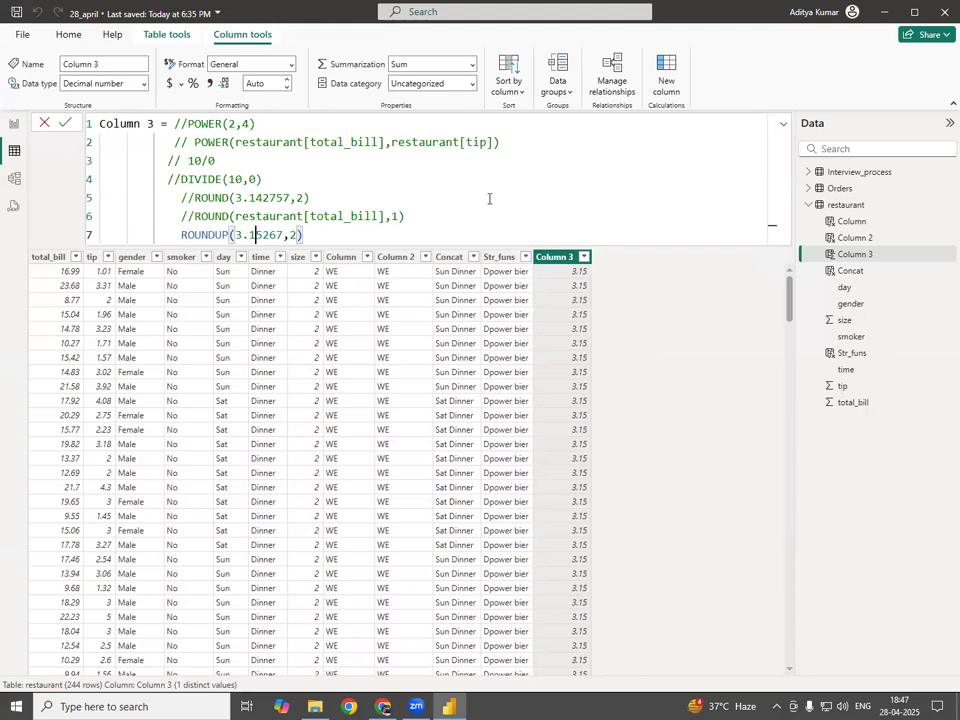
{"action": "type", "text": "2"}
{"action": "key", "text": "Return"}
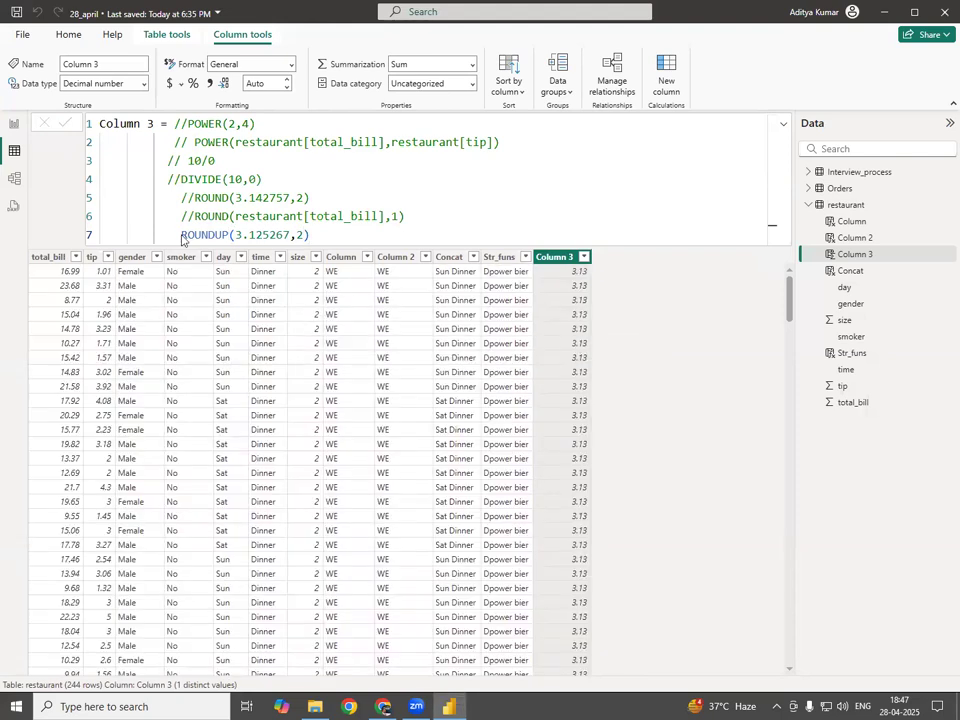
Step: Change the number inside ROUNDUP to 3.165267, keeping 2 digits, and commit the formula
{"action": "left_click_drag", "start_coordinate": [183, 236], "coordinate": [283, 235]}
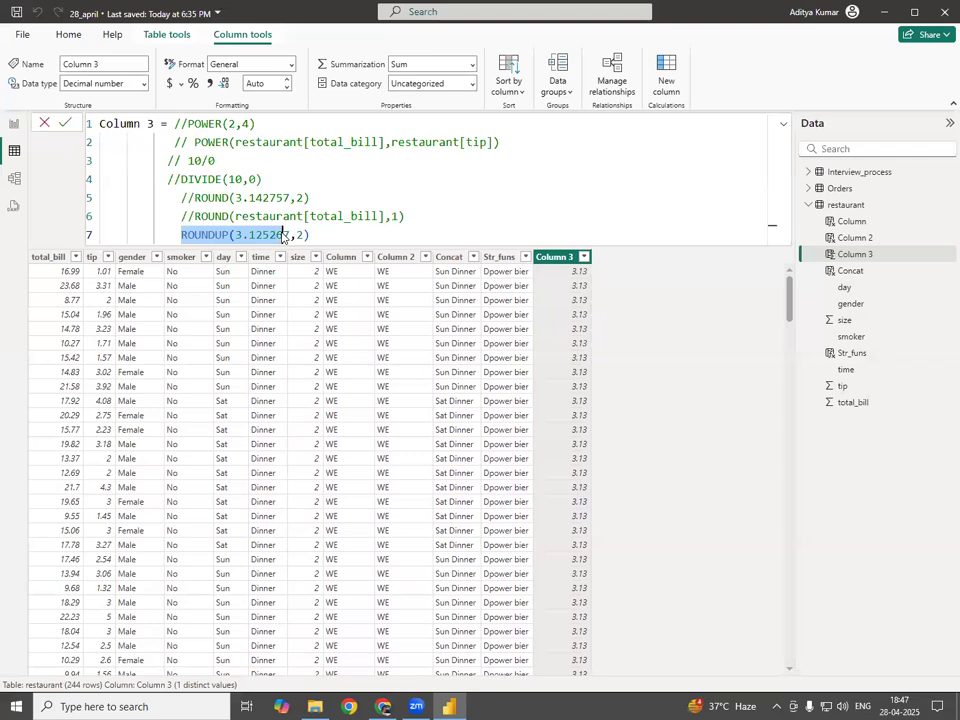
{"action": "left_click", "coordinate": [284, 237]}
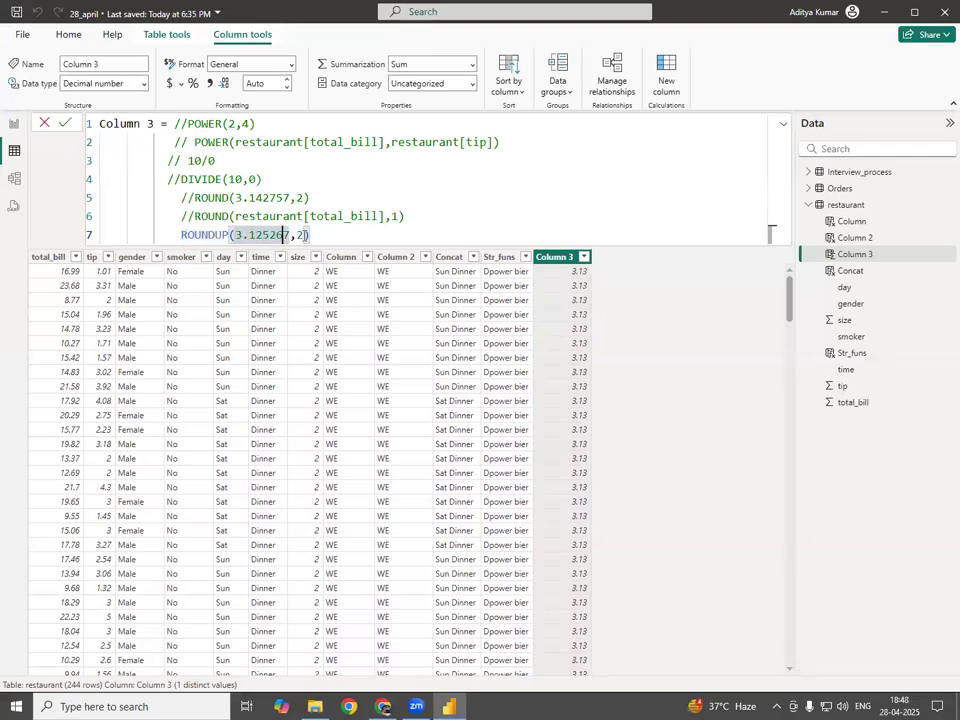
{"action": "type", "text": "2"}
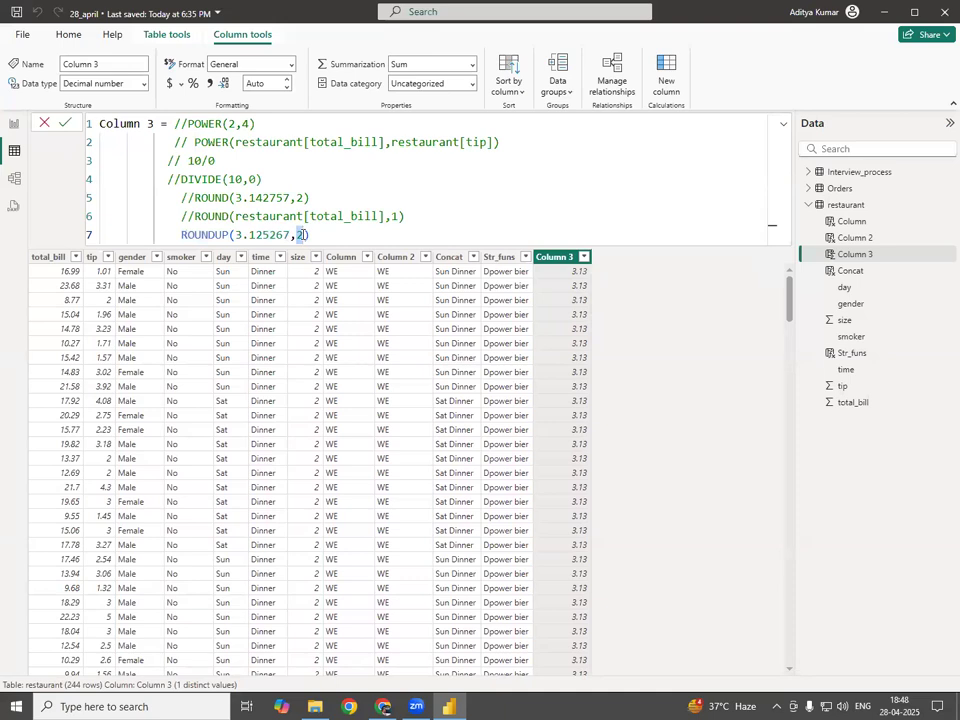
{"action": "left_click_drag", "start_coordinate": [250, 234], "coordinate": [263, 235]}
{"action": "left_click", "coordinate": [266, 235]}
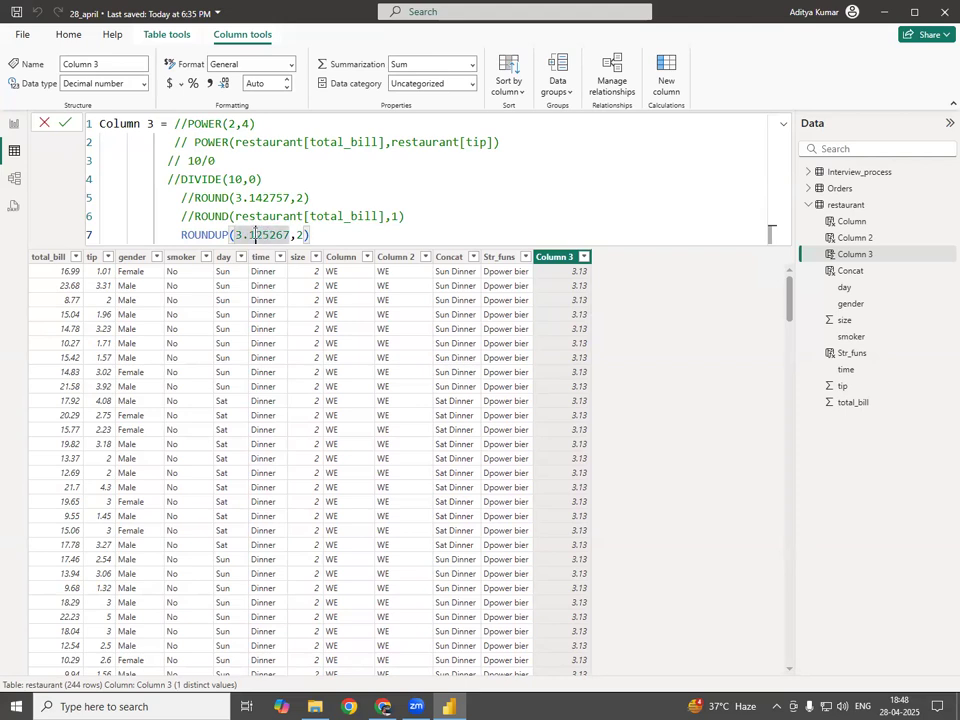
{"action": "left_click_drag", "start_coordinate": [256, 235], "coordinate": [261, 234]}
{"action": "type", "text": "3"}
{"action": "key", "text": "BackSpace"}
{"action": "type", "text": "6"}
{"action": "left_click_drag", "start_coordinate": [256, 235], "coordinate": [264, 235]}
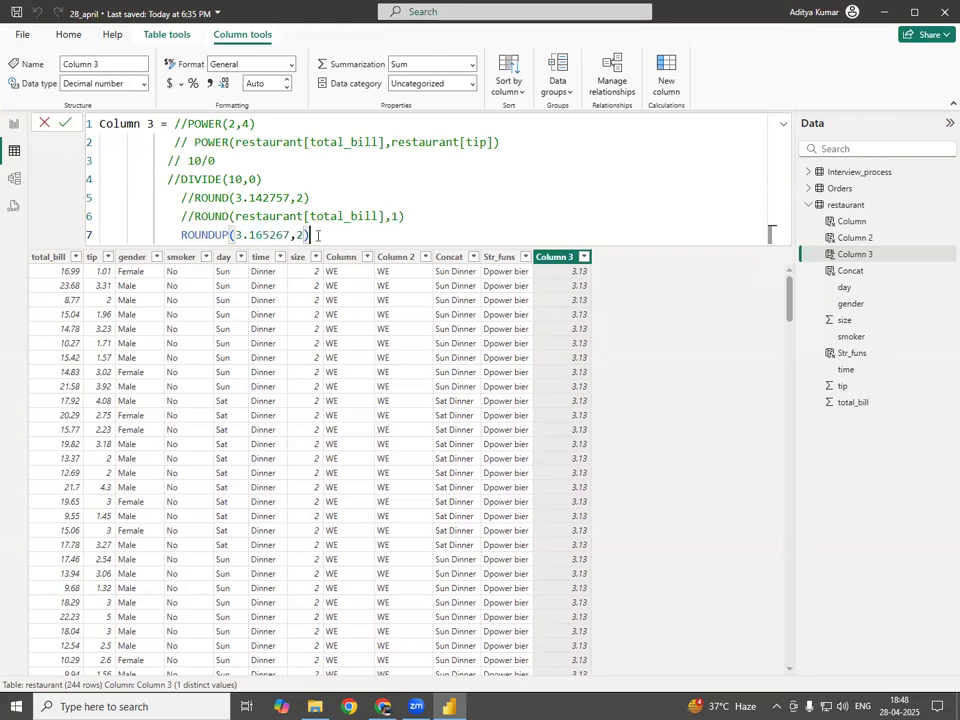
{"action": "key", "text": "Return"}
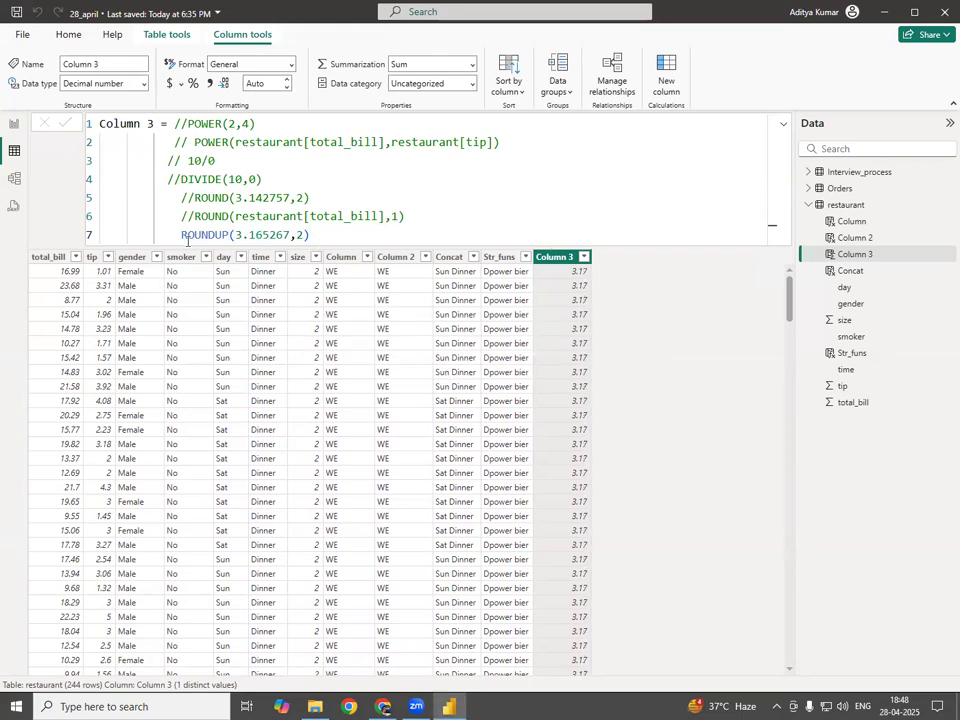
Step: Comment out the ROUNDUP(3.165267,2) line and prepare an indented eighth line below it
{"action": "left_click", "coordinate": [322, 235]}
{"action": "key", "text": "shift+Return"}
{"action": "key", "text": "Up"}
{"action": "key", "text": "Home"}
{"action": "type", "text": "//"}
{"action": "key", "text": "Down"}
{"action": "key", "text": "Tab"}
{"action": "key", "text": "Tab"}
{"action": "key", "text": "Tab"}
Step: Enter ROUNDDOWN(3.145678,2) on the eighth line and commit the formula
{"action": "type", "text": "r"}
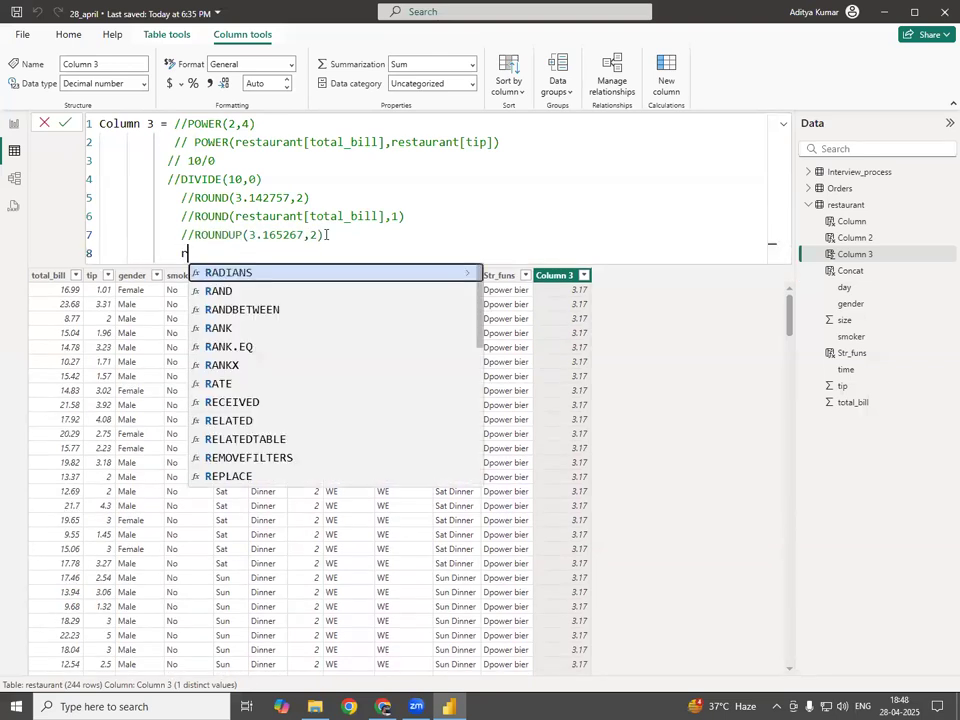
{"action": "type", "text": "oun"}
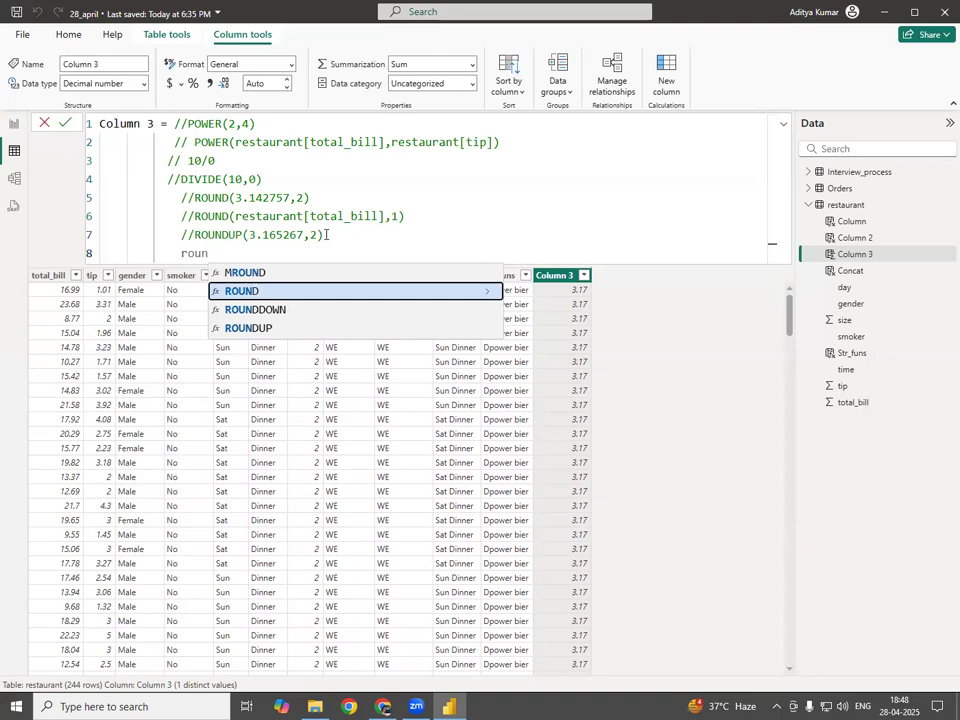
{"action": "key", "text": "Down"}
{"action": "key", "text": "Tab"}
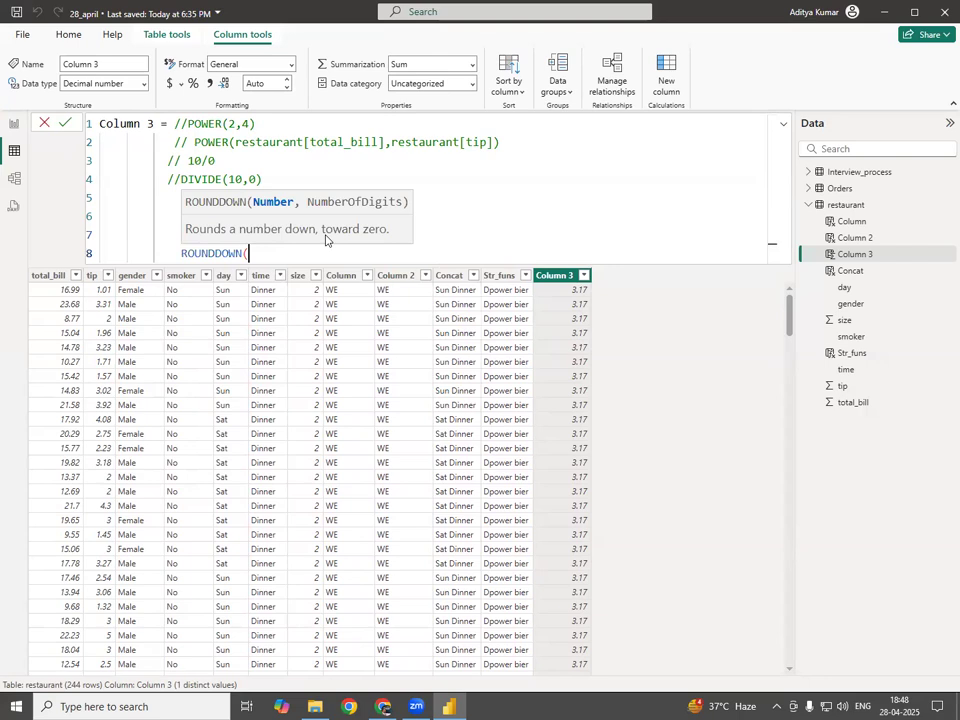
{"action": "type", "text": "3.145678,2)"}
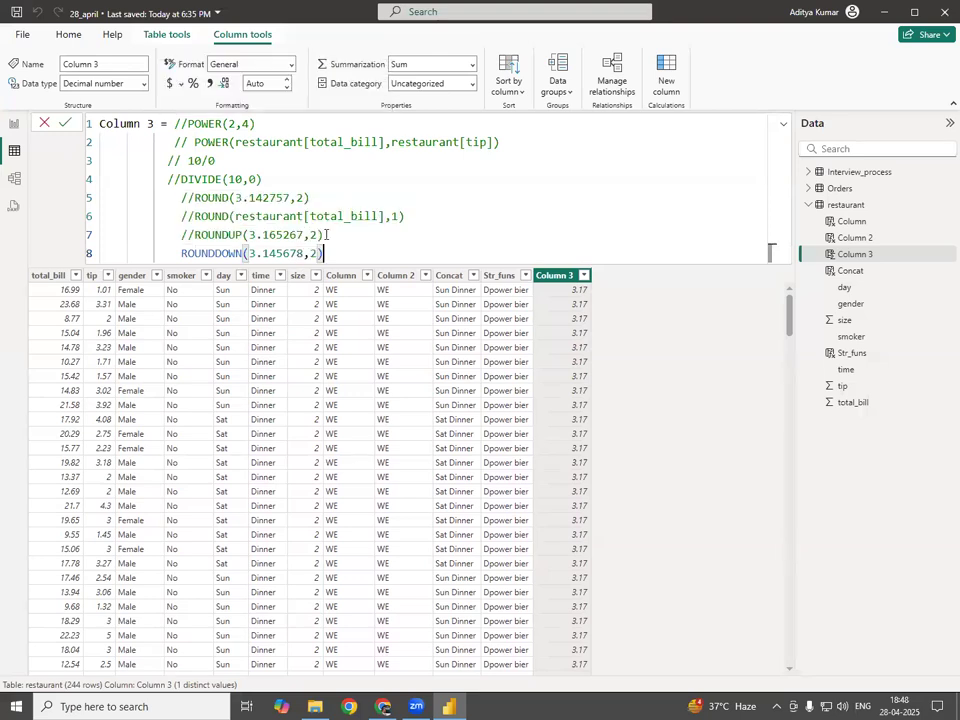
{"action": "key", "text": "Return"}
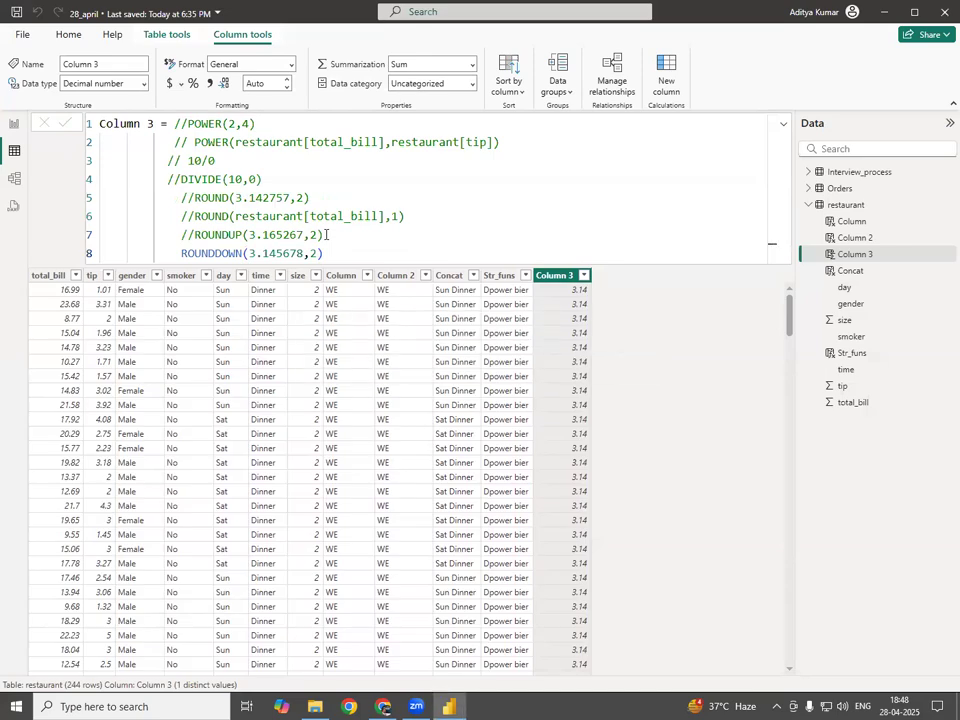
Step: Change the number inside ROUNDDOWN to 3.175678 and commit the formula
{"action": "left_click", "coordinate": [273, 254]}
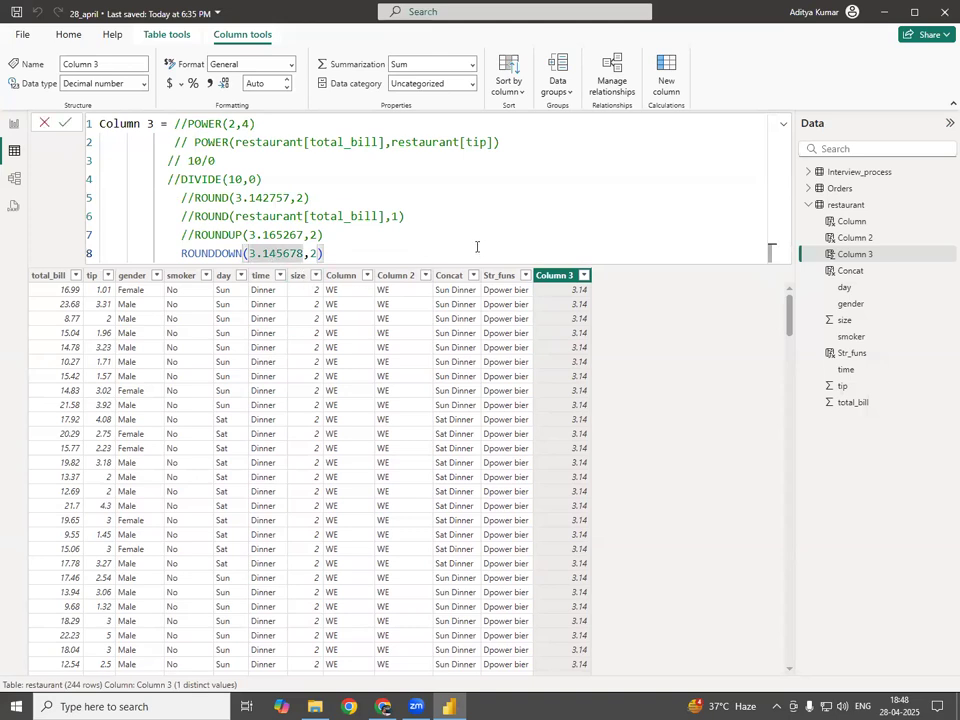
{"action": "key", "text": "BackSpace"}
{"action": "type", "text": "7"}
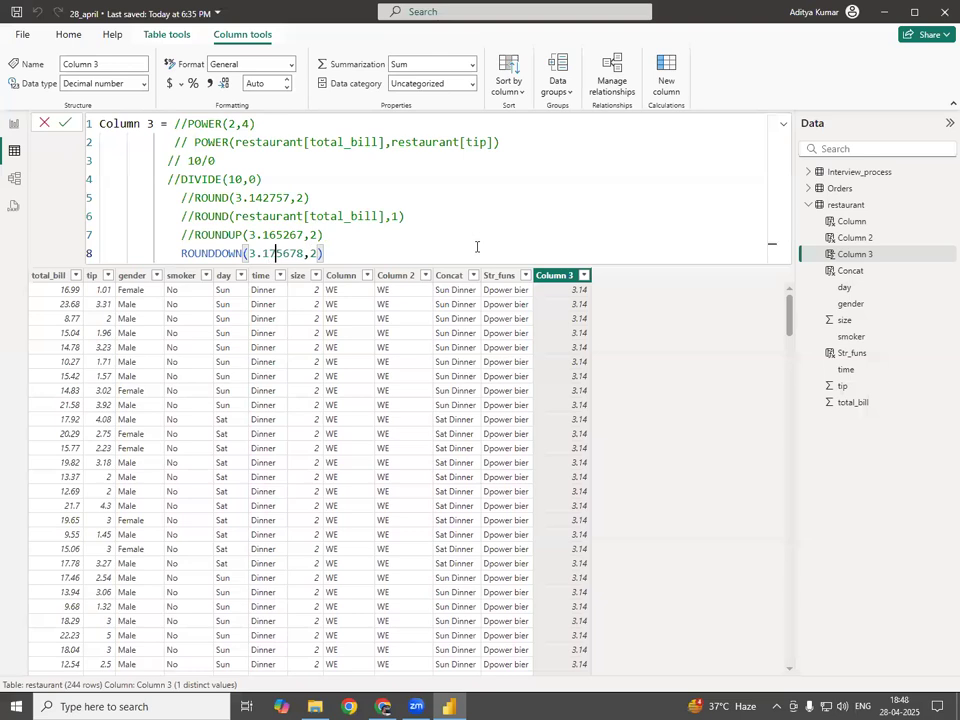
{"action": "key", "text": "Return"}
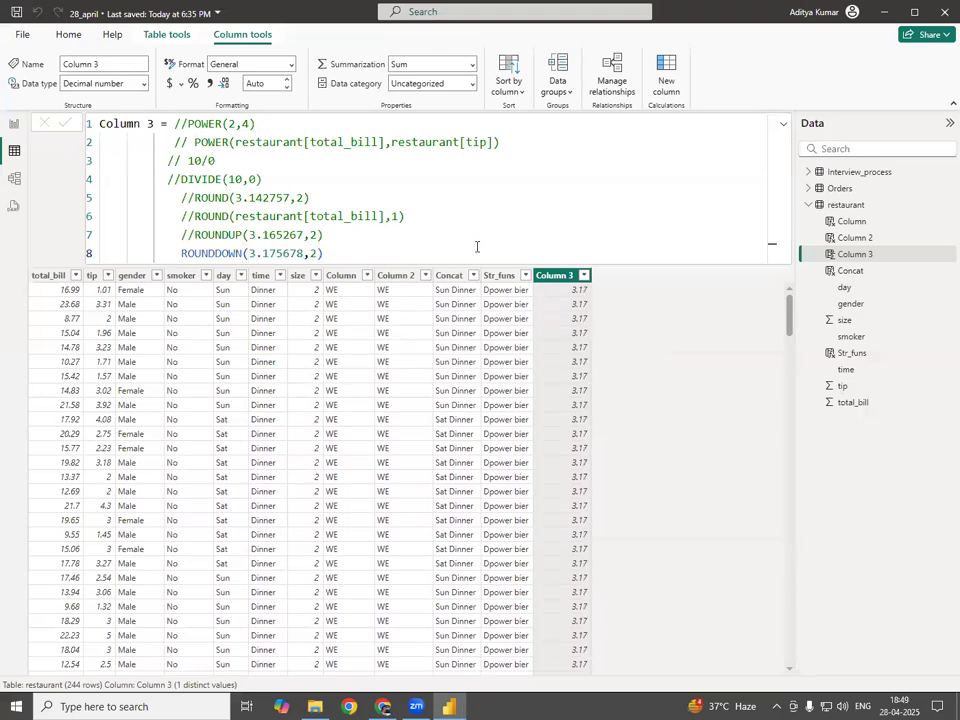
Step: Change the number inside ROUNDDOWN to 3.195678, keeping 2 digits, and commit the formula
{"action": "left_click", "coordinate": [278, 254]}
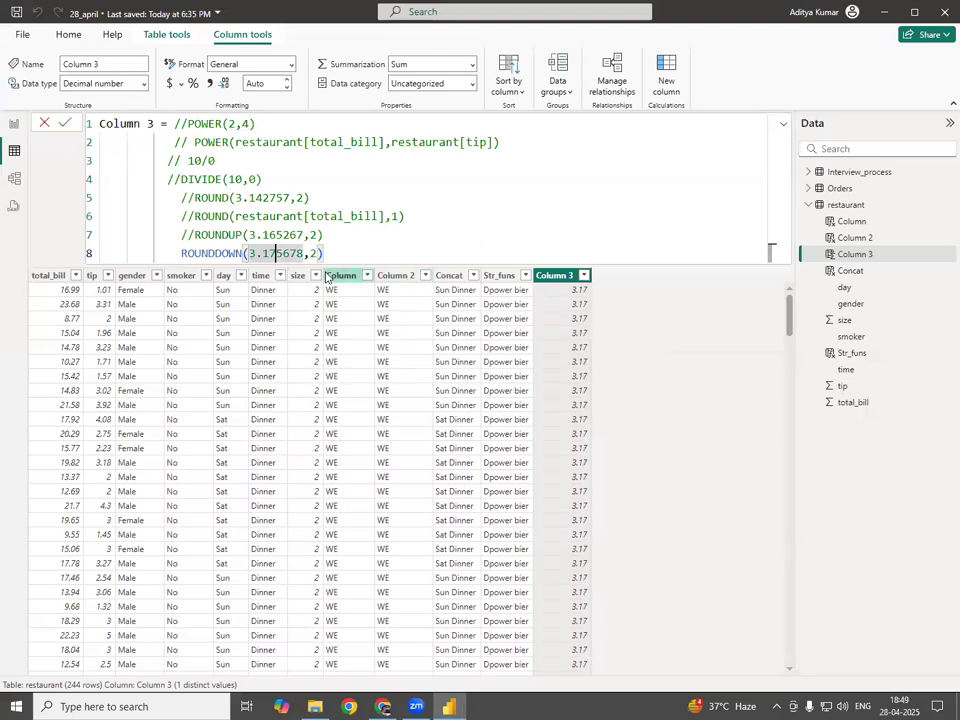
{"action": "key", "text": "BackSpace"}
{"action": "type", "text": "9"}
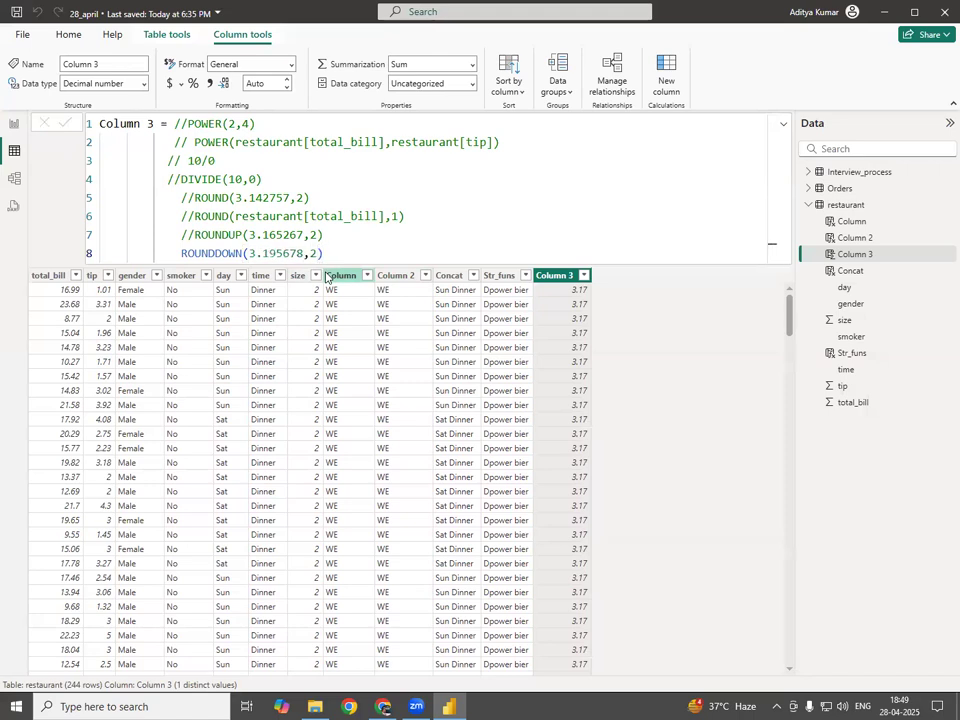
{"action": "key", "text": "Return"}
Step: Comment out the ROUNDDOWN(3.195678,2) line and add an empty ninth line below it
{"action": "left_click", "coordinate": [379, 251]}
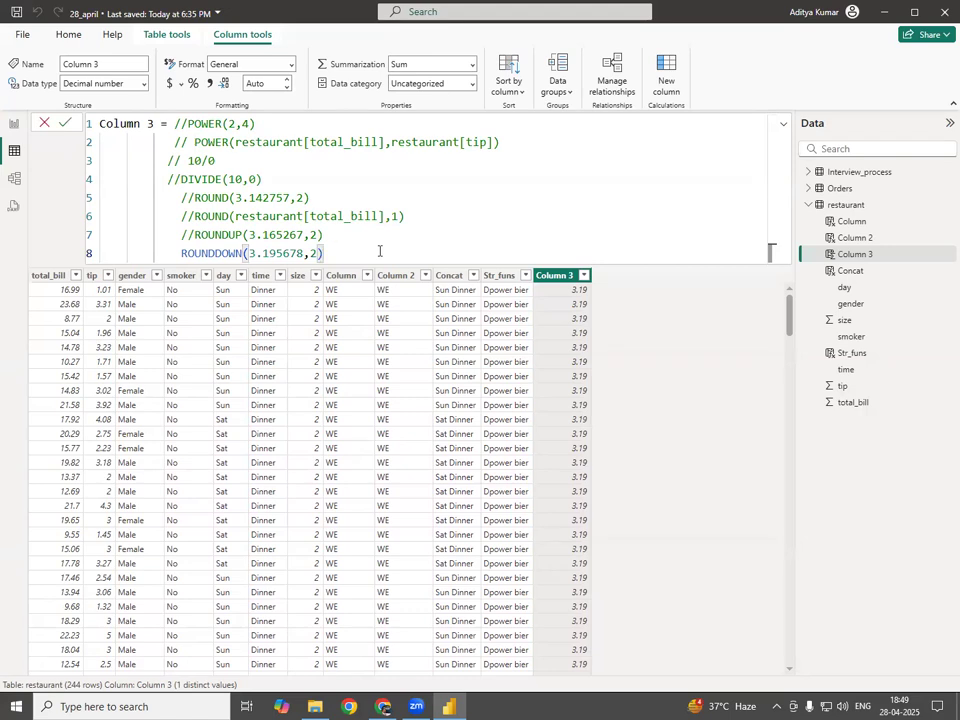
{"action": "left_click", "coordinate": [306, 254]}
{"action": "left_click", "coordinate": [272, 253]}
{"action": "double_click", "coordinate": [273, 253]}
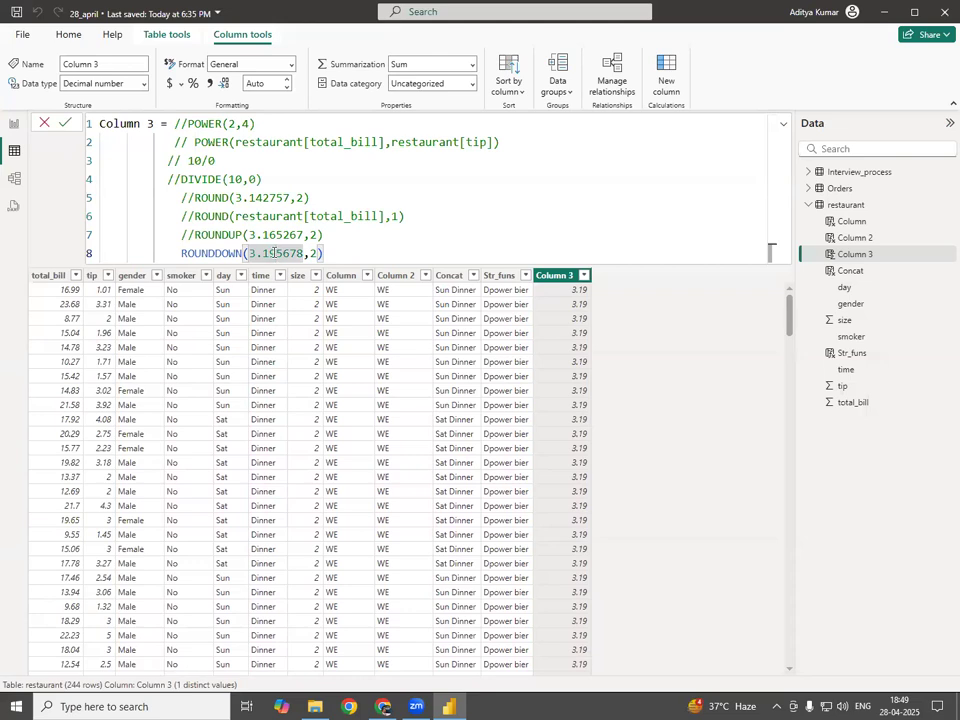
{"action": "left_click", "coordinate": [181, 253]}
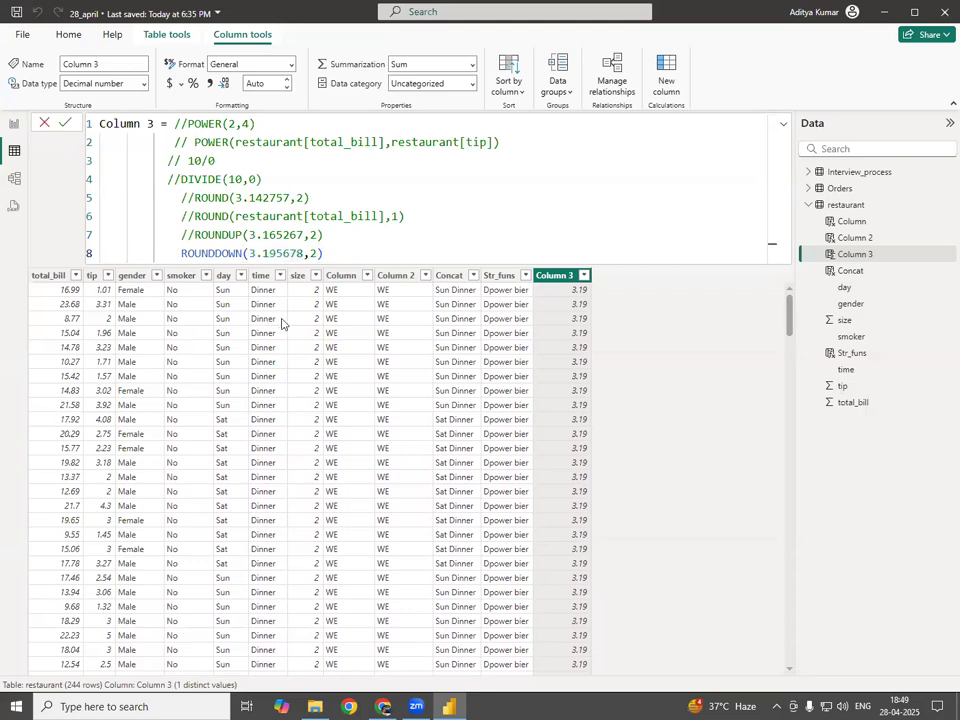
{"action": "type", "text": "//"}
{"action": "left_click", "coordinate": [407, 251]}
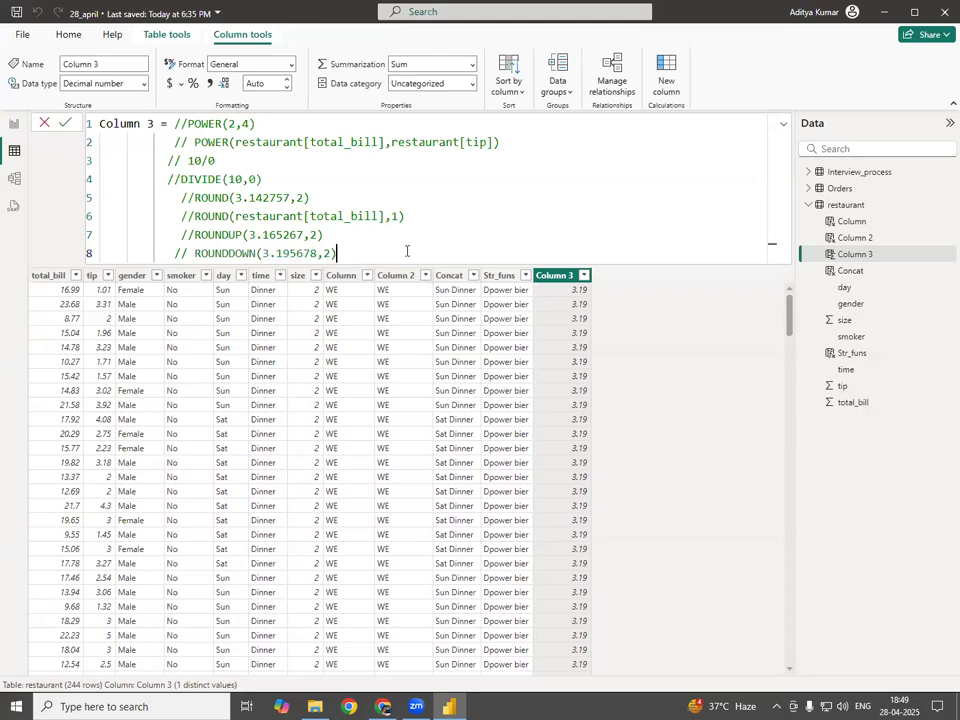
{"action": "key", "text": "shift+Return"}
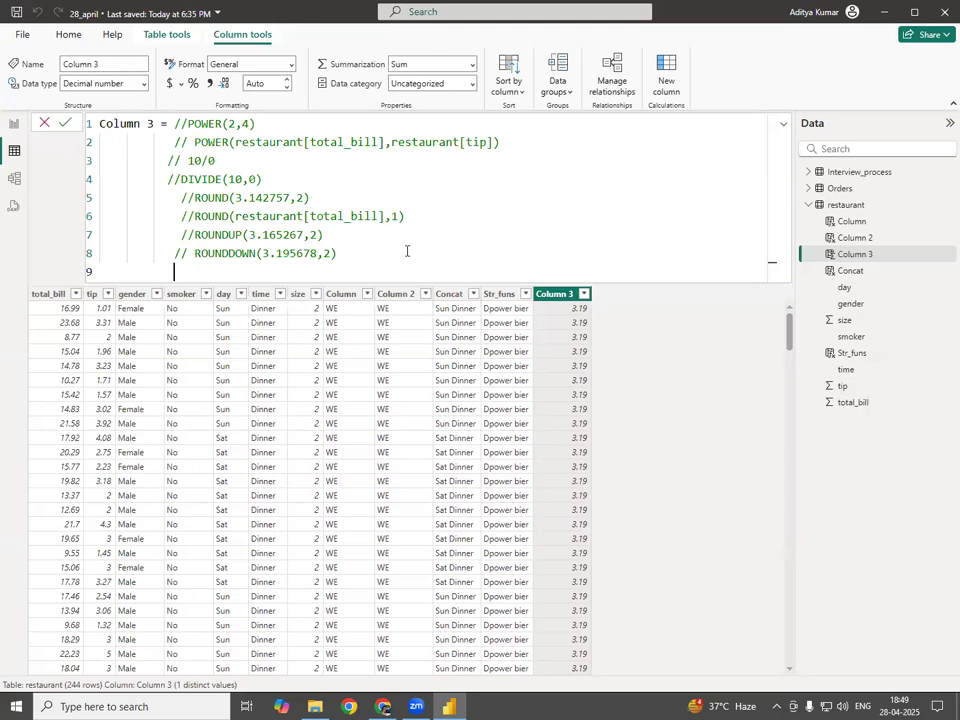
Step: Remove the empty ninth line, uncomment the ROUNDDOWN(3.195678,2) line and commit the formula
{"action": "key", "text": "BackSpace"}
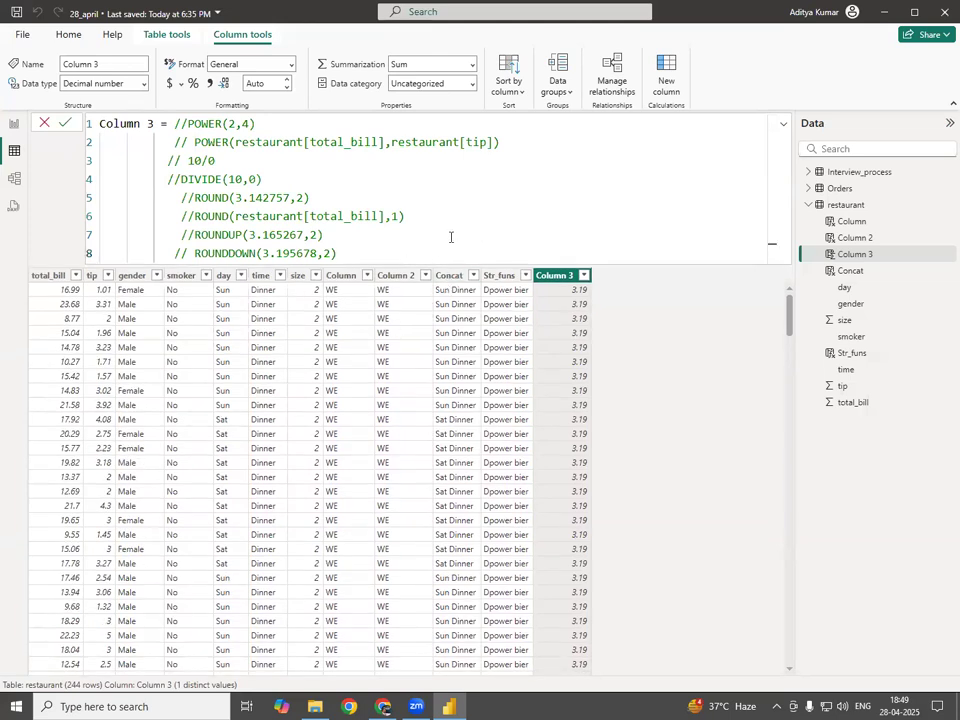
{"action": "left_click", "coordinate": [187, 254]}
{"action": "key", "text": "BackSpace"}
{"action": "key", "text": "BackSpace"}
{"action": "key", "text": "Return"}
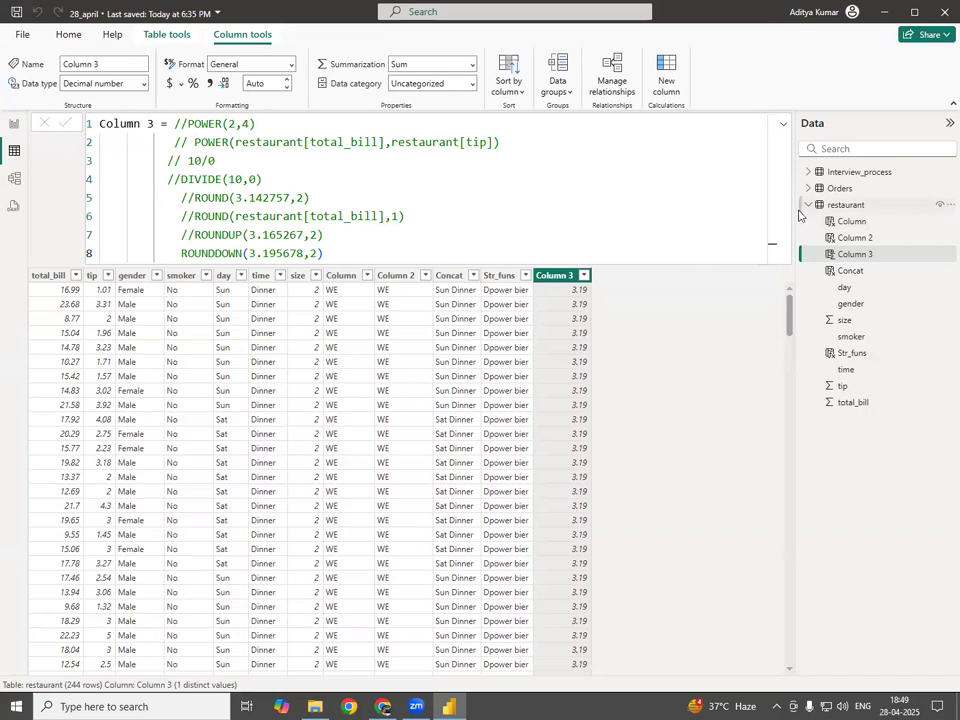
Step: Open the Orders table and add a new calculated column to it, ready for its formula
{"action": "left_click", "coordinate": [840, 204]}
{"action": "left_click", "coordinate": [840, 189]}
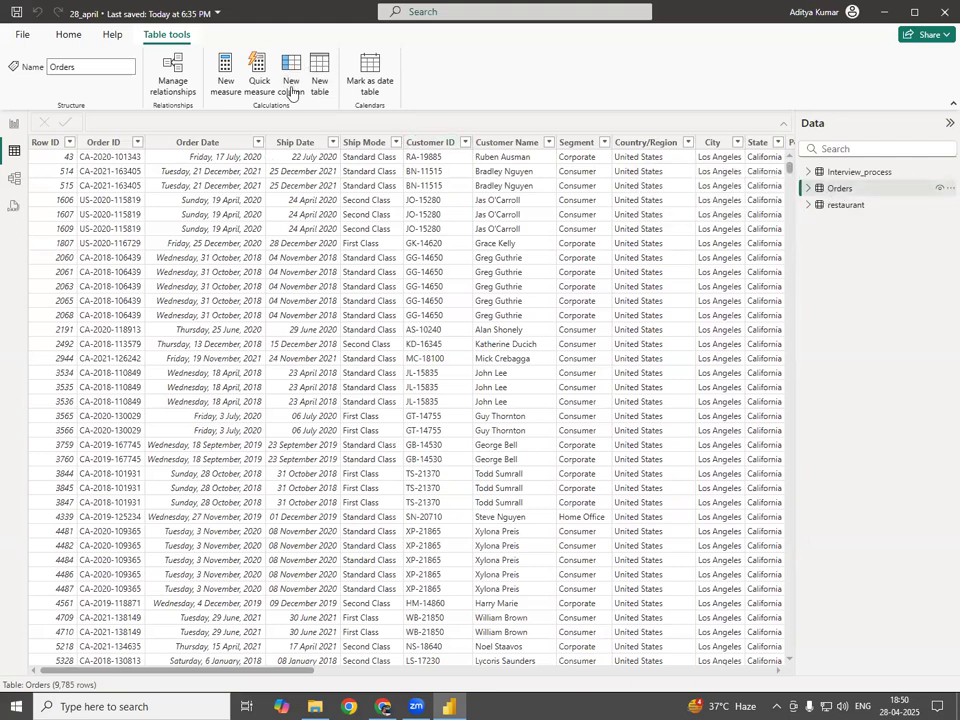
{"action": "left_click", "coordinate": [291, 72]}
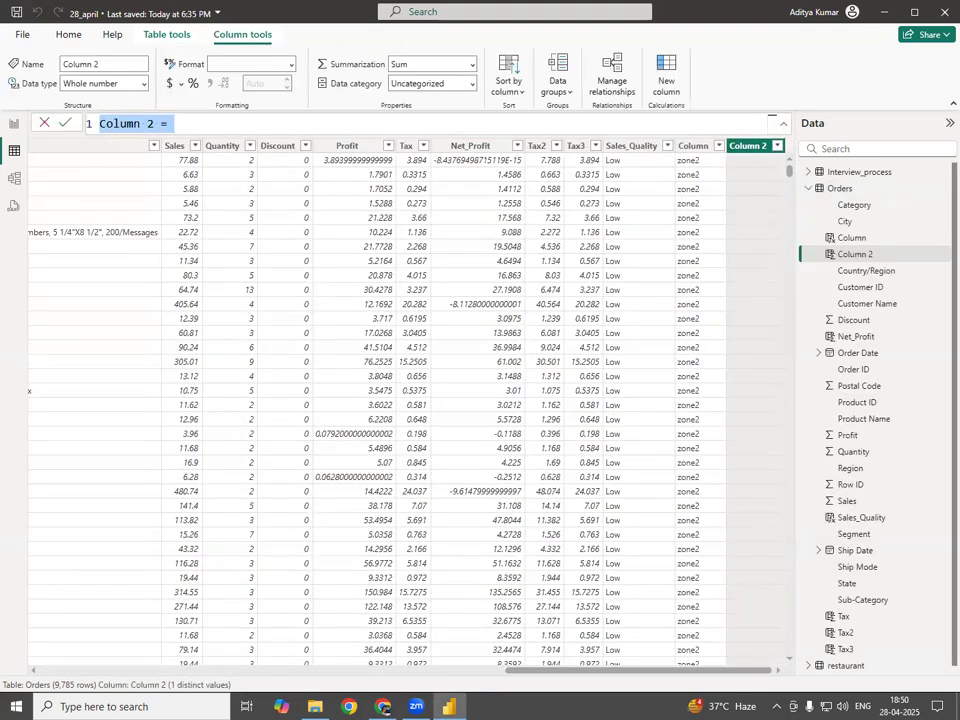
{"action": "left_click_drag", "start_coordinate": [638, 670], "coordinate": [13, 659]}
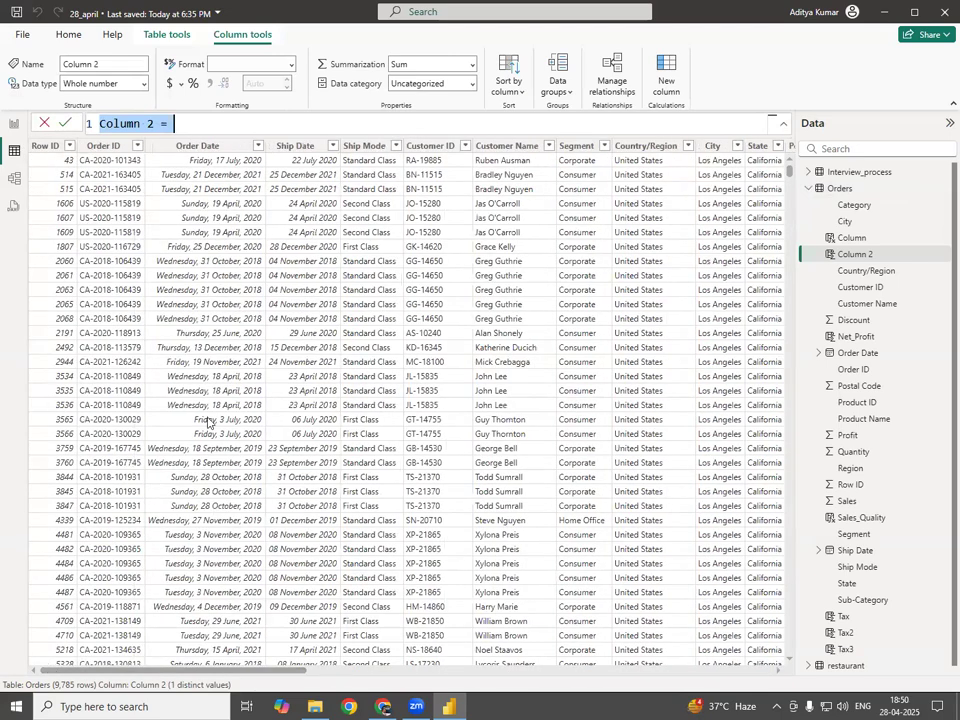
{"action": "left_click", "coordinate": [212, 124]}
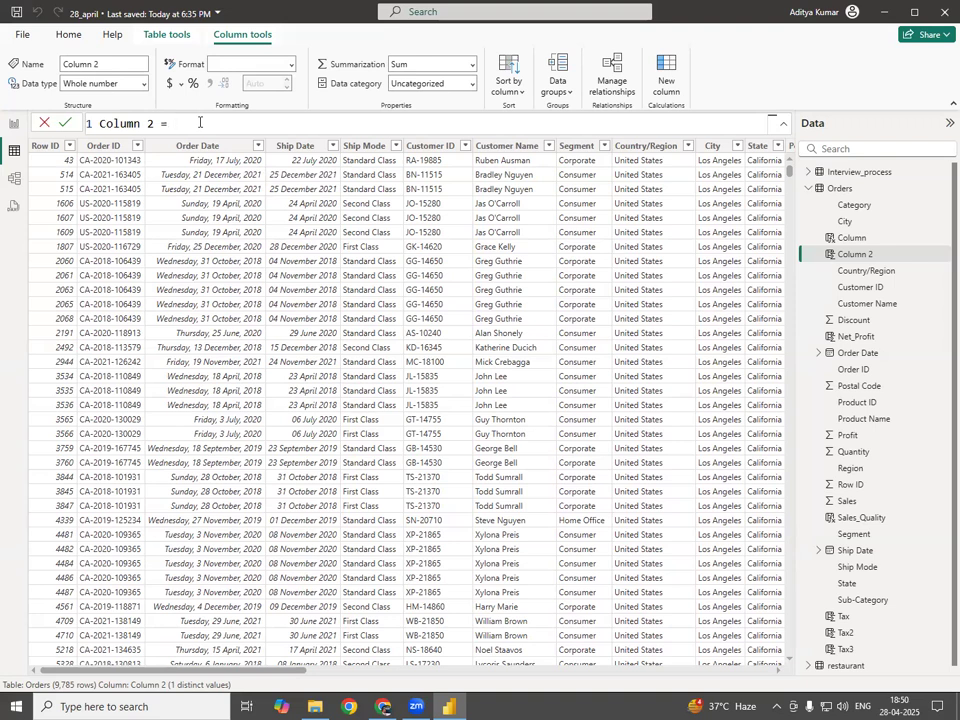
Step: Begin the new column's formula with the FORMAT function, using Orders[Order Date] as the value argument
{"action": "type", "text": "for"}
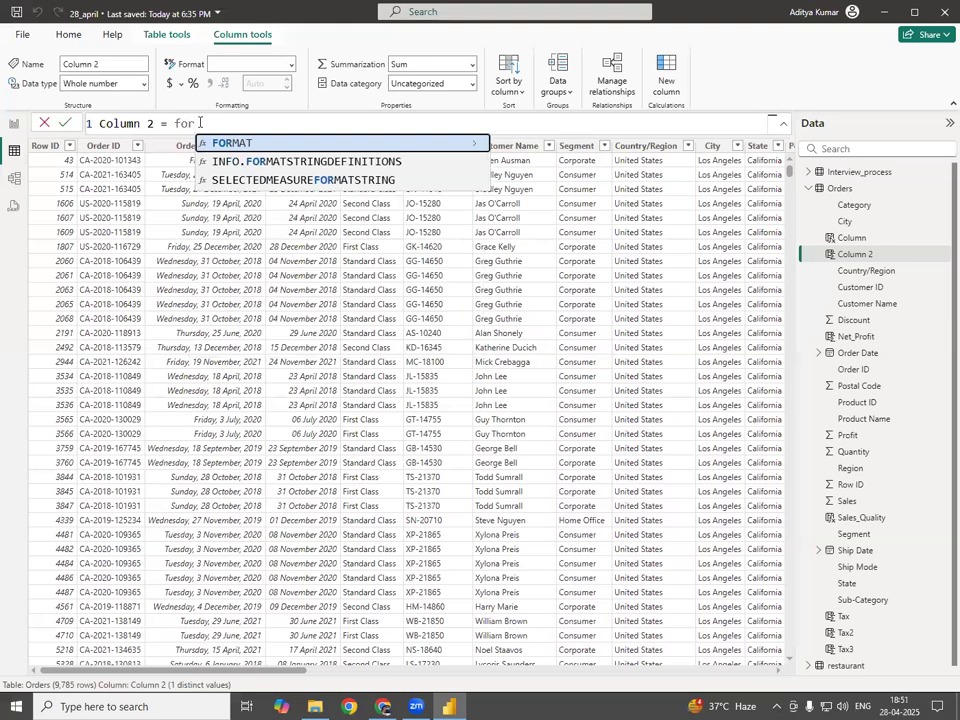
{"action": "key", "text": "Tab"}
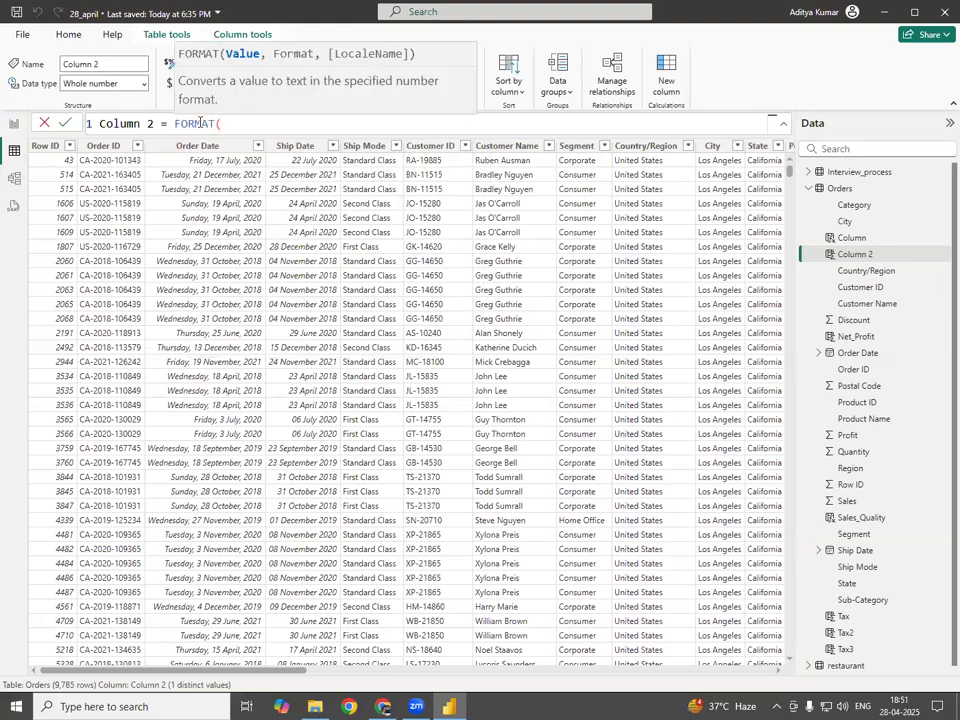
{"action": "key", "text": "Escape"}
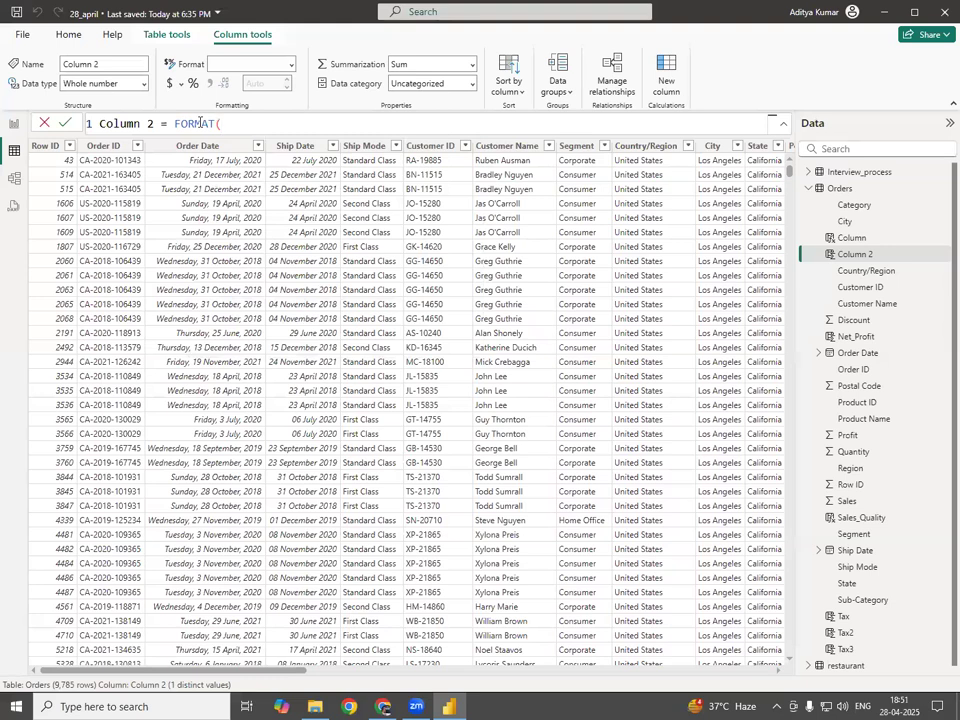
{"action": "type", "text": "o"}
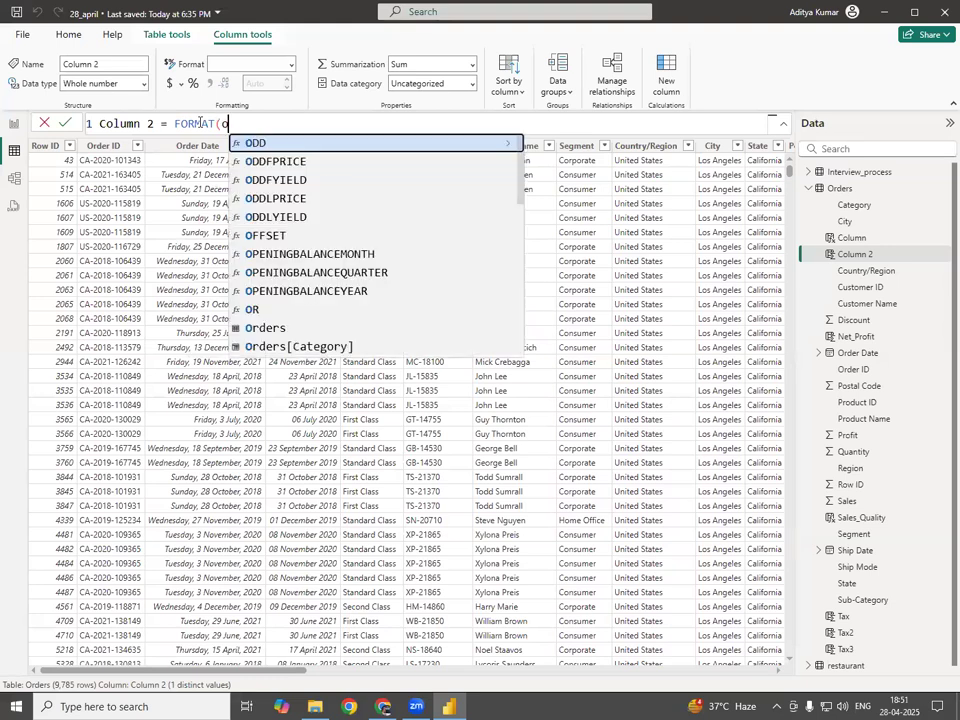
{"action": "type", "text": "rde"}
{"action": "key", "text": "Down"}
{"action": "key", "text": "Down"}
{"action": "key", "text": "Down"}
{"action": "key", "text": "Down"}
{"action": "key", "text": "Down"}
{"action": "key", "text": "Down"}
{"action": "key", "text": "Down"}
{"action": "key", "text": "Down"}
{"action": "key", "text": "Down"}
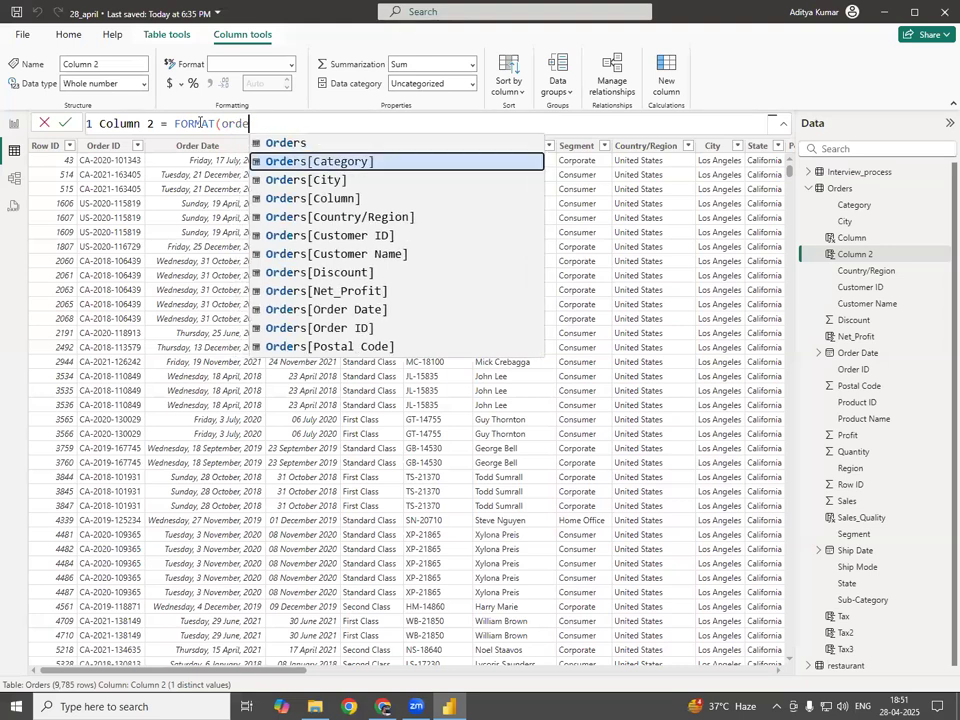
{"action": "key", "text": "Tab"}
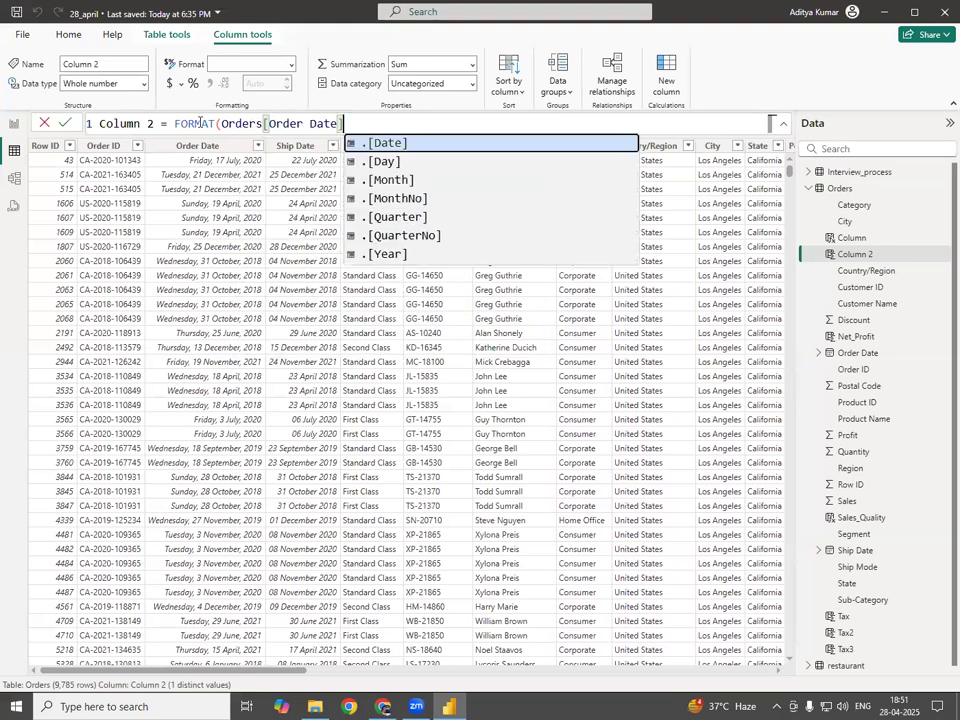
{"action": "key", "text": "Escape"}
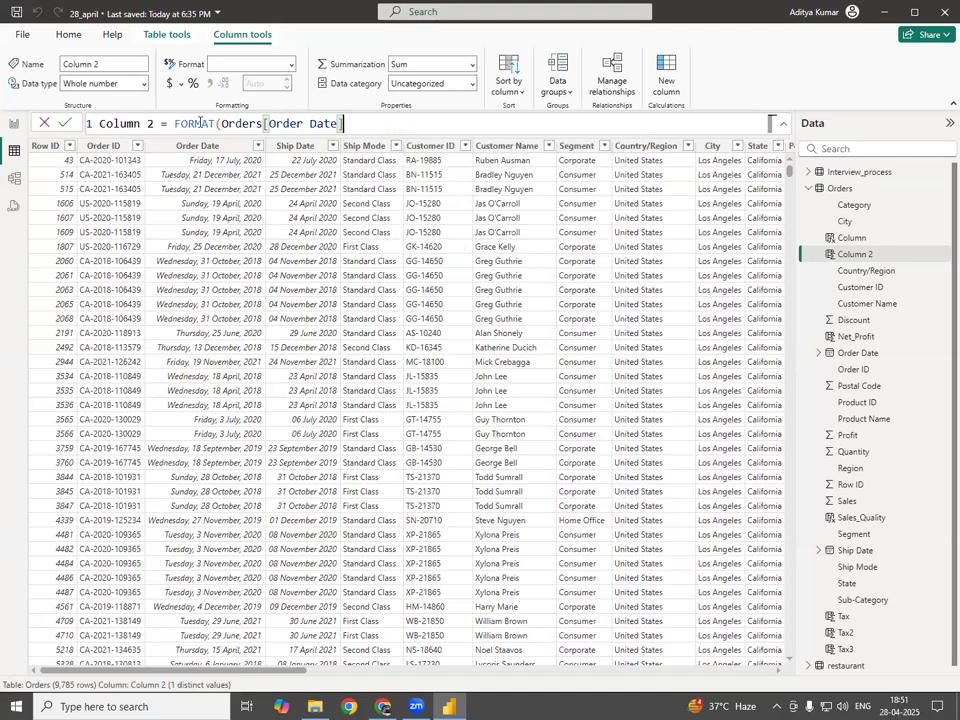
Step: Complete the FORMAT formula with the double-quoted format code "d" and commit it
{"action": "type", "text": ","}
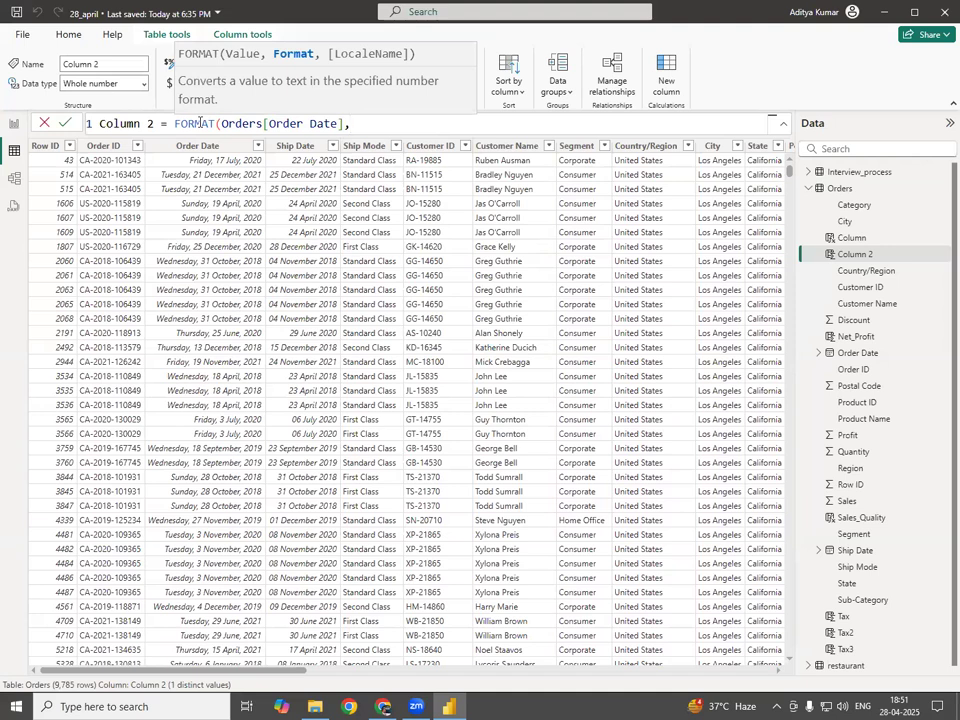
{"action": "type", "text": "''"}
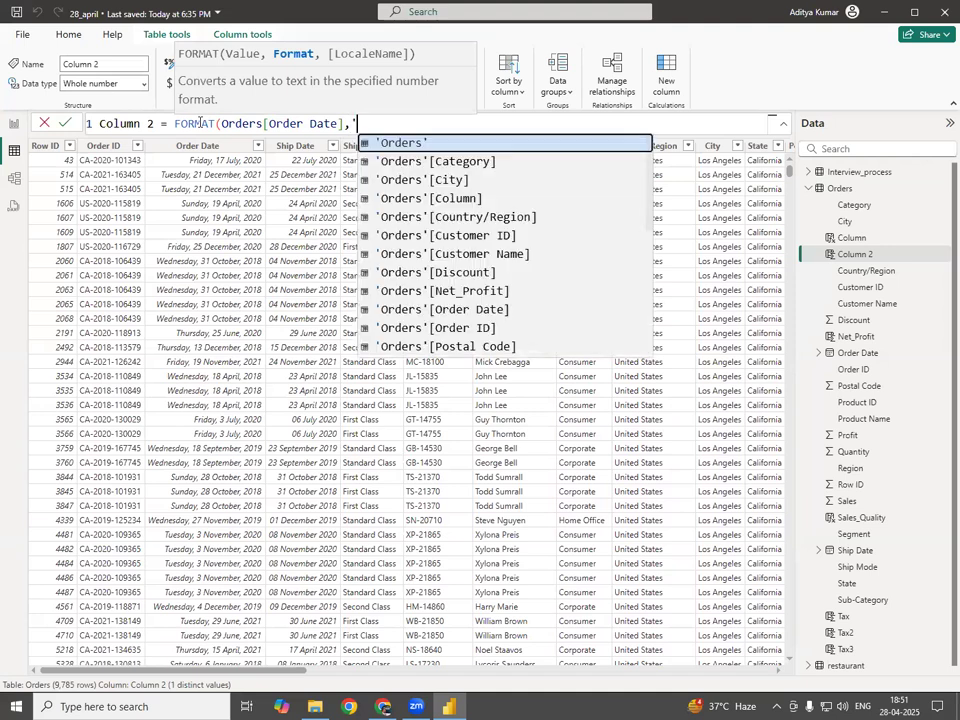
{"action": "type", "text": ")"}
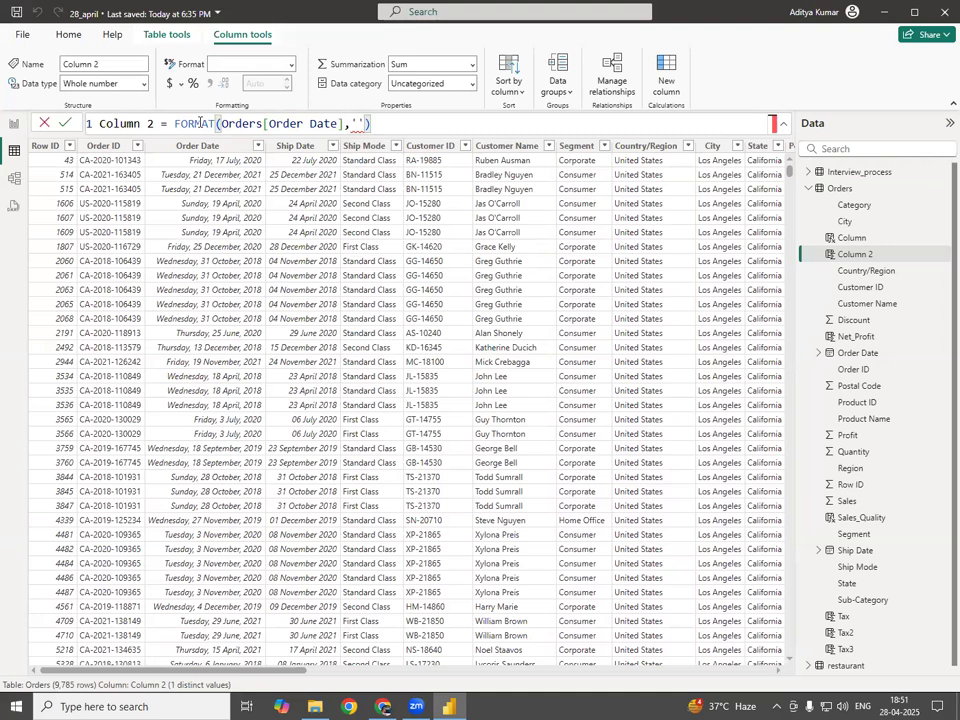
{"action": "type", "text": "d"}
{"action": "left_click_drag", "start_coordinate": [357, 123], "coordinate": [368, 124]}
{"action": "left_click", "coordinate": [410, 127]}
{"action": "left_click", "coordinate": [359, 124]}
{"action": "key", "text": "BackSpace"}
{"action": "type", "text": "\"d"}
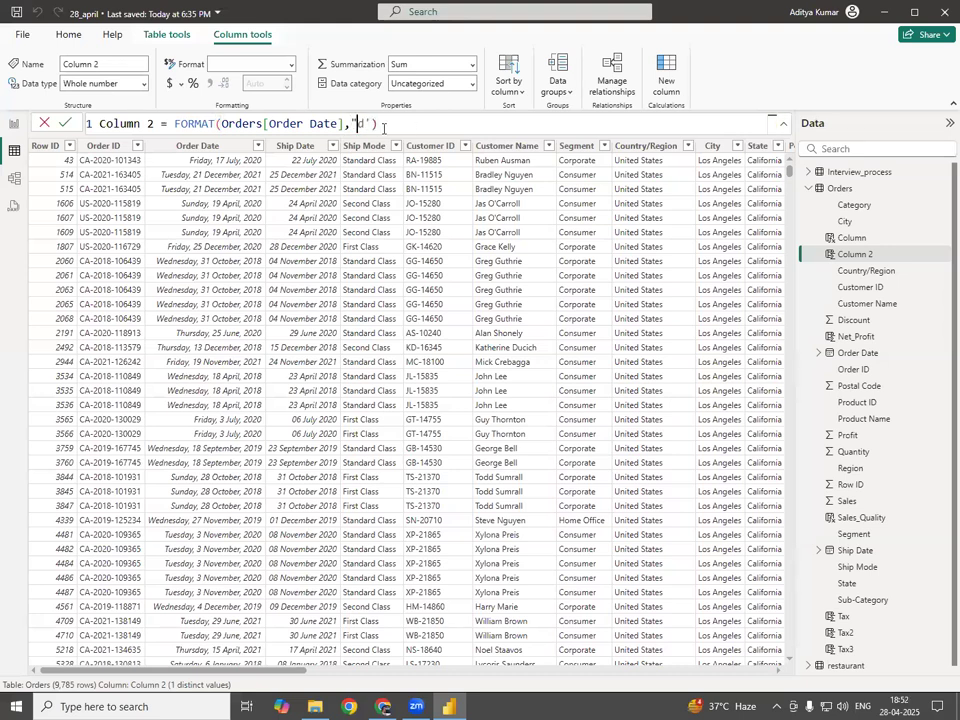
{"action": "type", "text": "\""}
{"action": "key", "text": "Return"}
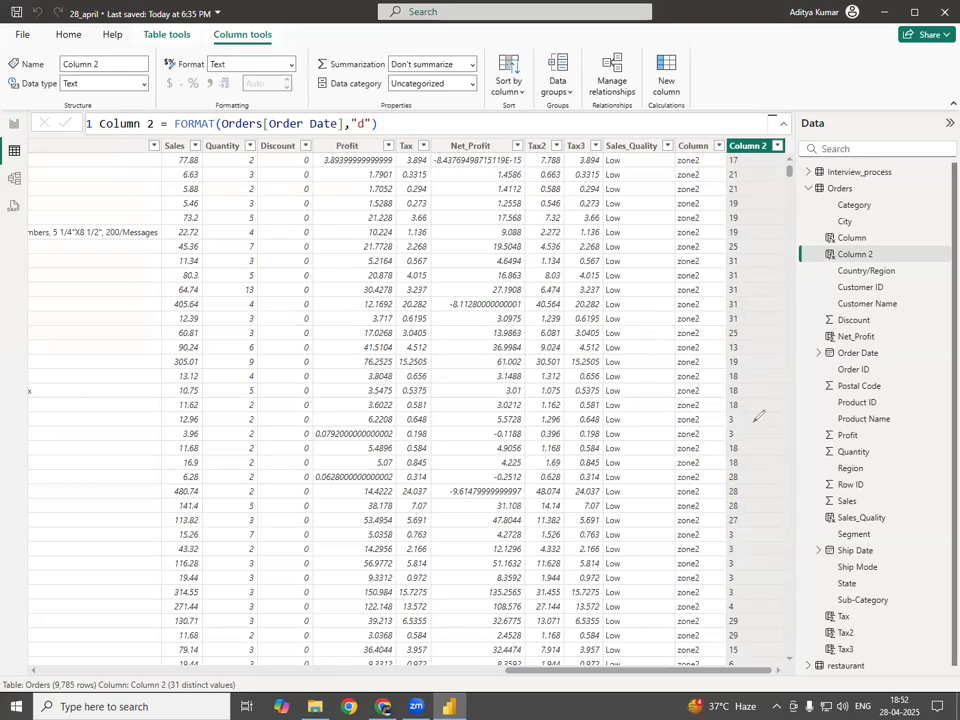
{"action": "left_click_drag", "start_coordinate": [728, 424], "coordinate": [734, 440]}
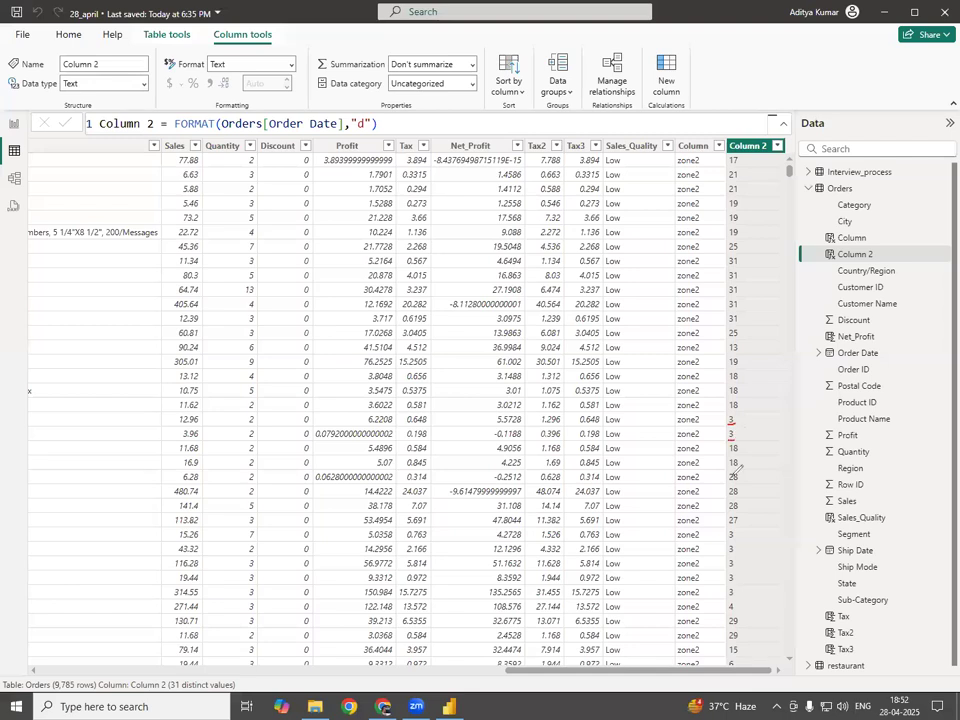
{"action": "mouse_move", "coordinate": [739, 538]}
{"action": "left_mouse_down"}
{"action": "mouse_move", "coordinate": [741, 601]}
{"action": "mouse_move", "coordinate": [722, 609]}
{"action": "mouse_move", "coordinate": [720, 534]}
{"action": "mouse_move", "coordinate": [739, 525]}
{"action": "left_mouse_up"}
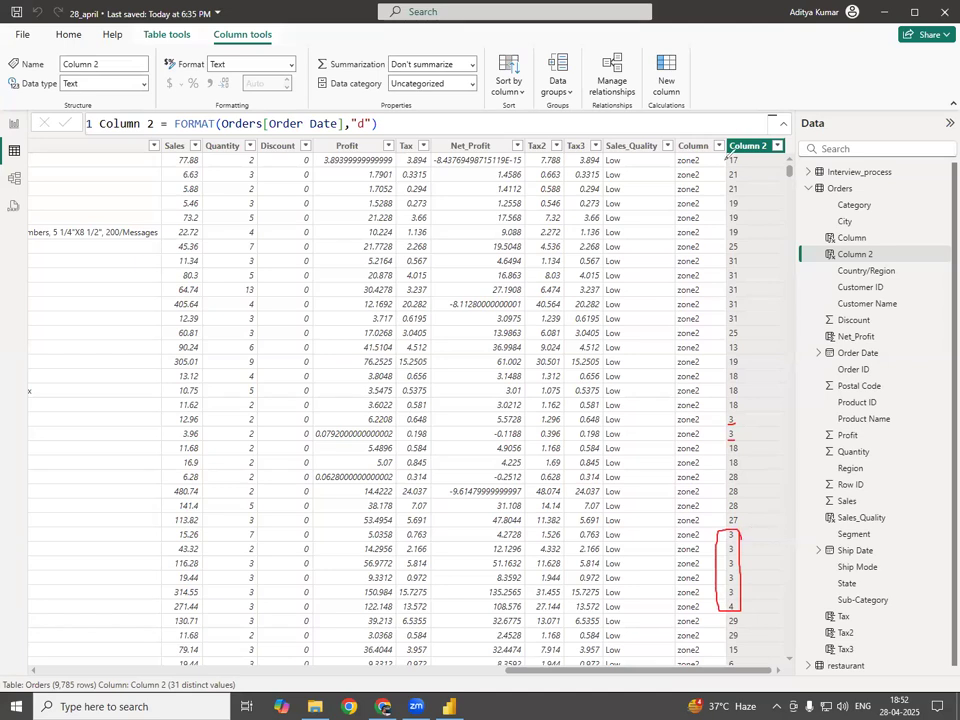
{"action": "mouse_move", "coordinate": [727, 211]}
{"action": "left_mouse_down"}
{"action": "mouse_move", "coordinate": [731, 156]}
{"action": "mouse_move", "coordinate": [742, 168]}
{"action": "left_mouse_up"}
{"action": "mouse_move", "coordinate": [740, 400]}
{"action": "left_mouse_down"}
{"action": "mouse_move", "coordinate": [750, 436]}
{"action": "mouse_move", "coordinate": [728, 425]}
{"action": "left_mouse_up"}
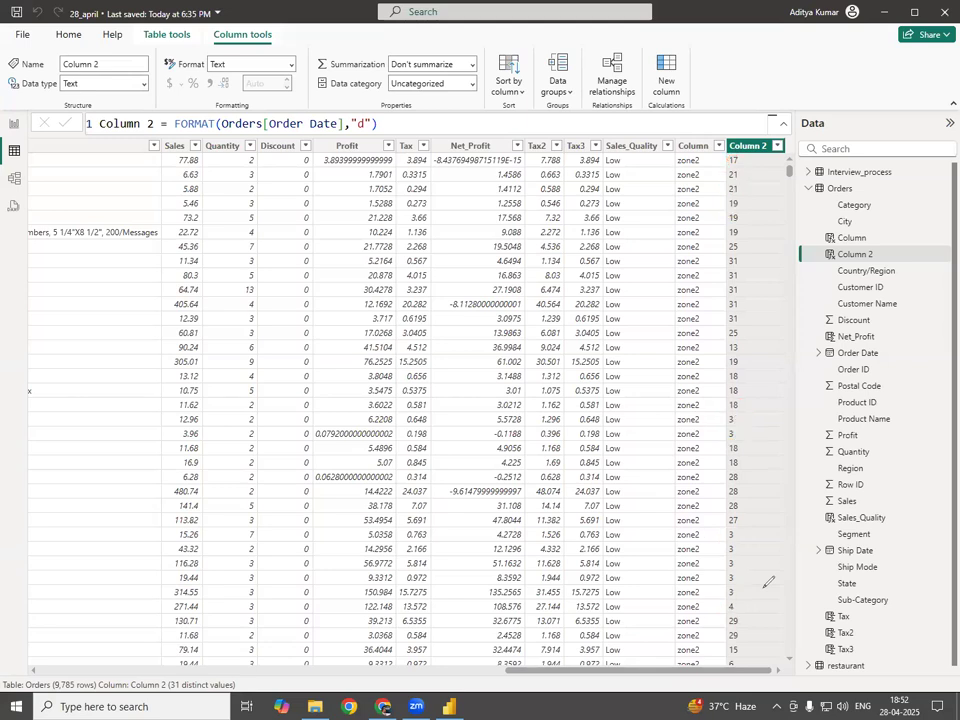
Step: Add an empty second line to the Column 2 formula and copy the expression FORMAT(Orders[Order Date],"d")
{"action": "left_click", "coordinate": [422, 116]}
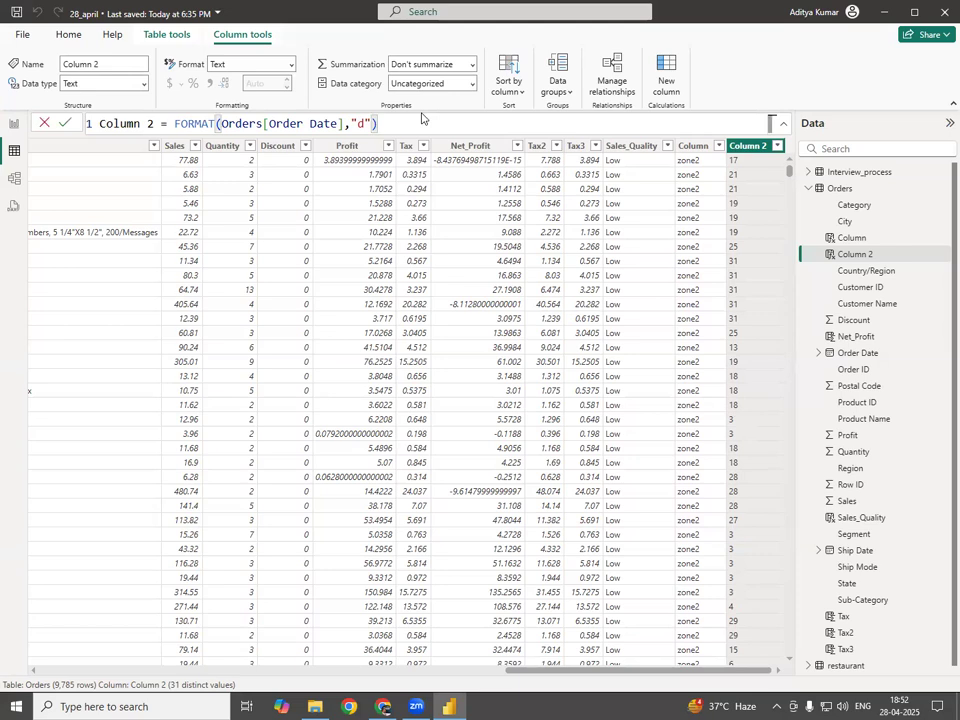
{"action": "key", "text": "shift+Return"}
{"action": "key", "text": "Up"}
{"action": "key", "text": "Right"}
{"action": "key", "text": "Right"}
{"action": "key", "text": "Right"}
{"action": "key", "text": "Right"}
{"action": "key", "text": "Right"}
{"action": "key", "text": "Right"}
{"action": "key", "text": "Right"}
{"action": "key", "text": "Right"}
{"action": "key", "text": "Right"}
{"action": "key", "text": "Right"}
{"action": "key", "text": "Right"}
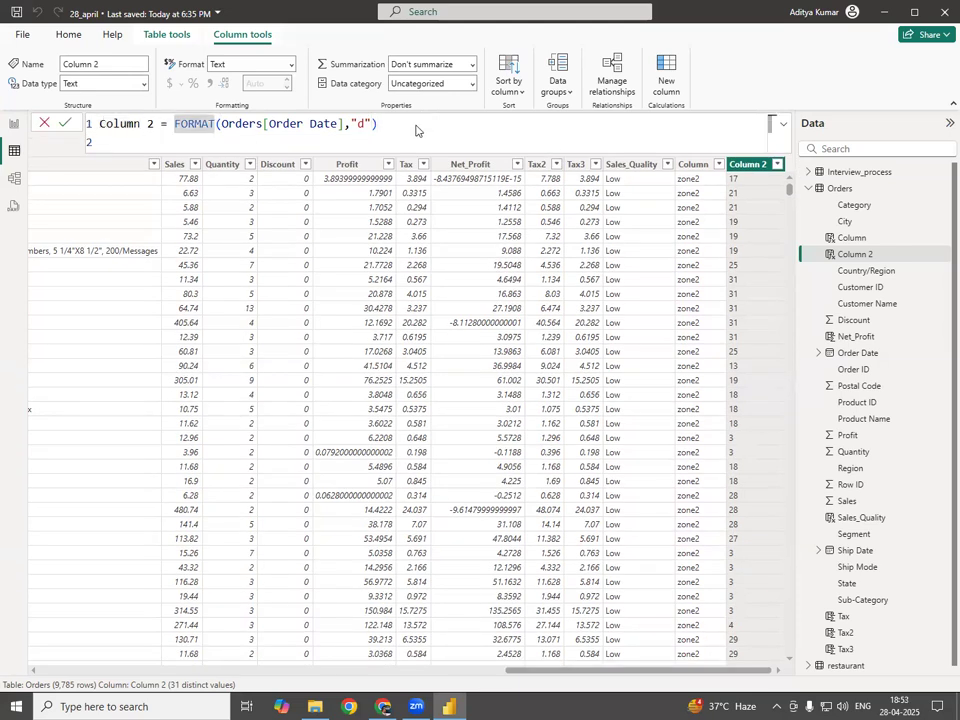
{"action": "key", "text": "shift+Down"}
{"action": "key", "text": "ctrl+c"}
Step: Comment out the FORMAT expression on the first line and paste its copy onto the second line
{"action": "key", "text": "Up"}
{"action": "key", "text": "Right"}
{"action": "key", "text": "Right"}
{"action": "key", "text": "Right"}
{"action": "key", "text": "Right"}
{"action": "key", "text": "Right"}
{"action": "key", "text": "Right"}
{"action": "key", "text": "Right"}
{"action": "key", "text": "Right"}
{"action": "key", "text": "Right"}
{"action": "key", "text": "Right"}
{"action": "type", "text": "//"}
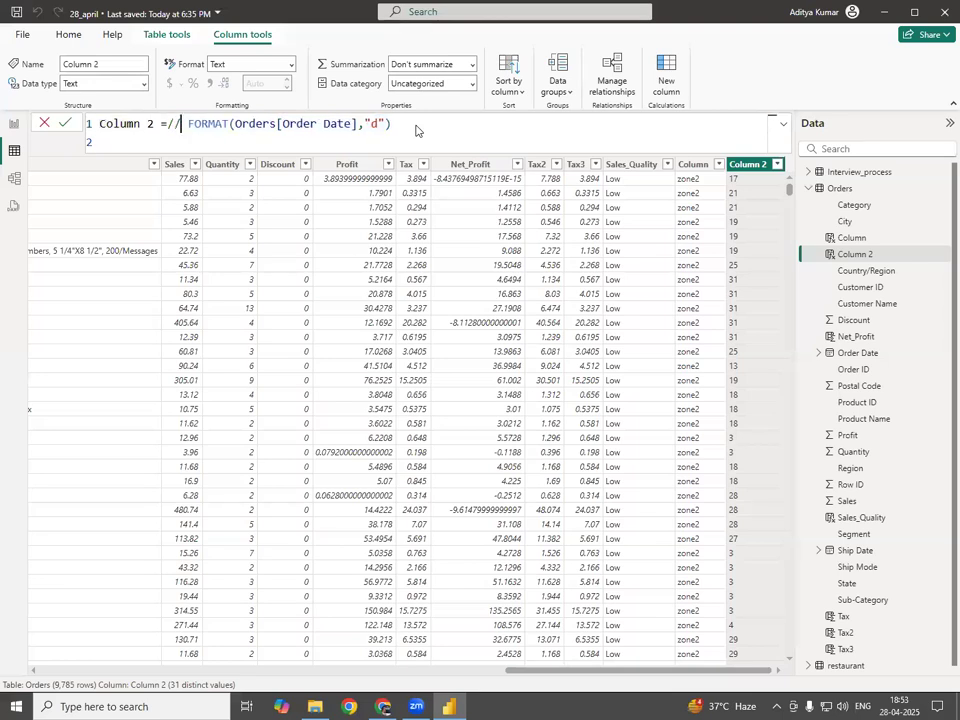
{"action": "key", "text": "Down"}
{"action": "key", "text": "ctrl+v"}
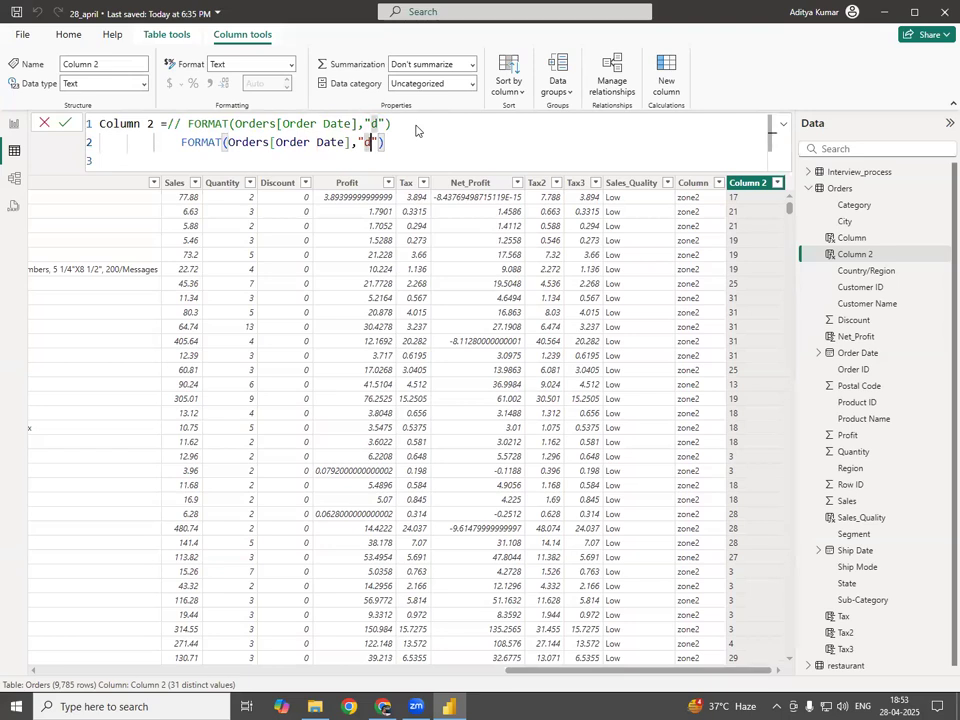
Step: Set the format code on the second line of the Column 2 formula to "dd" and commit it
{"action": "type", "text": "d"}
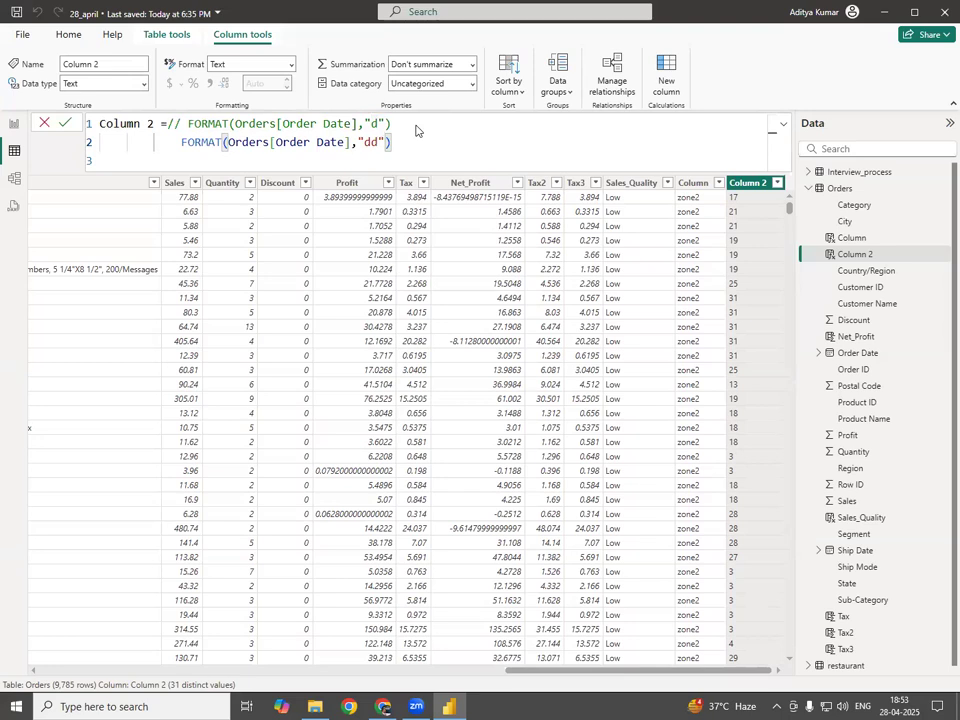
{"action": "key", "text": "Return"}
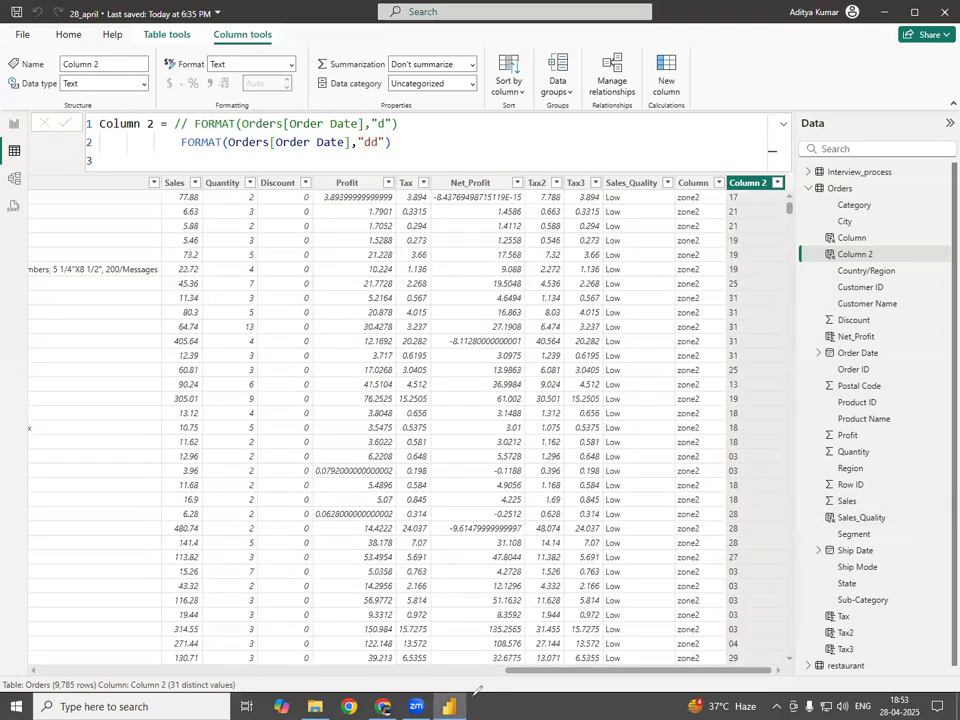
{"action": "mouse_move", "coordinate": [738, 464]}
{"action": "left_mouse_down"}
{"action": "mouse_move", "coordinate": [725, 462]}
{"action": "mouse_move", "coordinate": [725, 476]}
{"action": "left_mouse_up"}
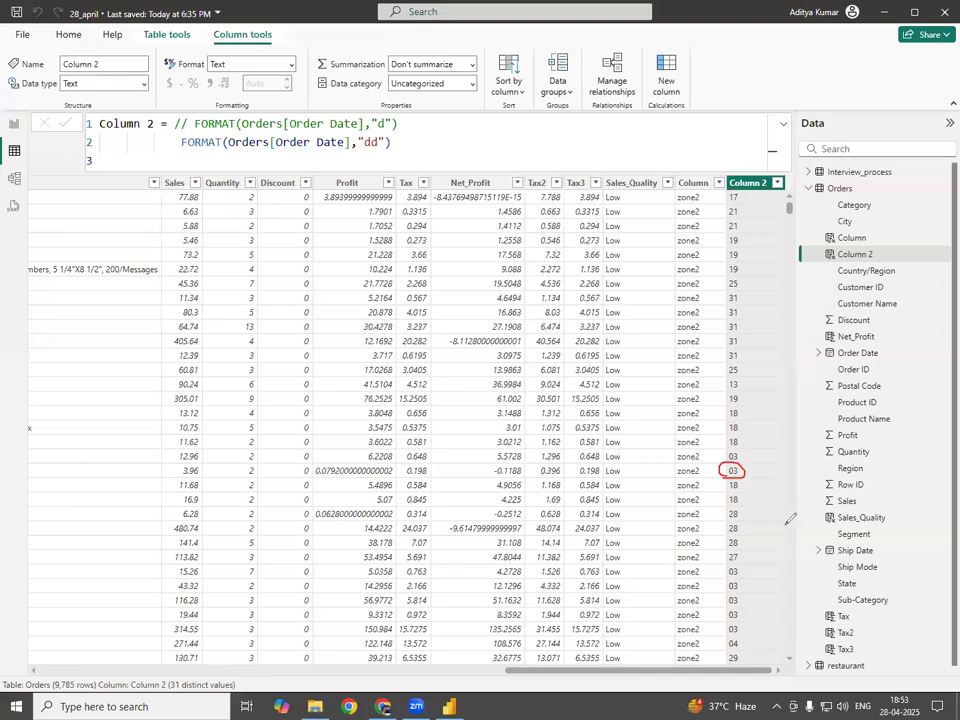
Step: Comment out the "dd" line and paste FORMAT(Orders[Order Date],"d") onto the third line of the formula
{"action": "left_click", "coordinate": [456, 126]}
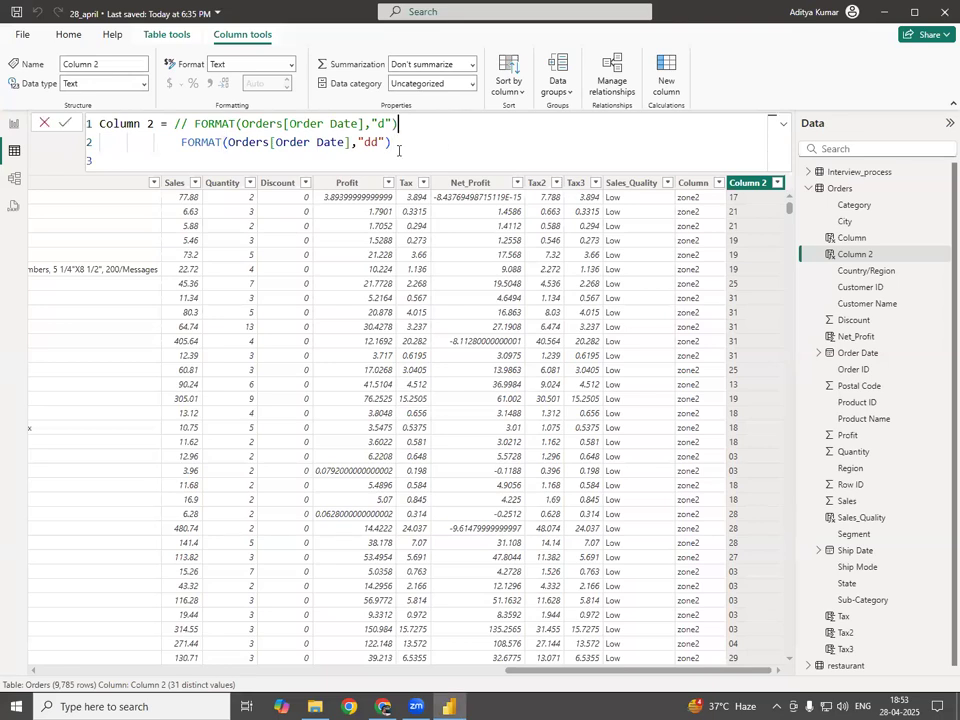
{"action": "double_click", "coordinate": [193, 145]}
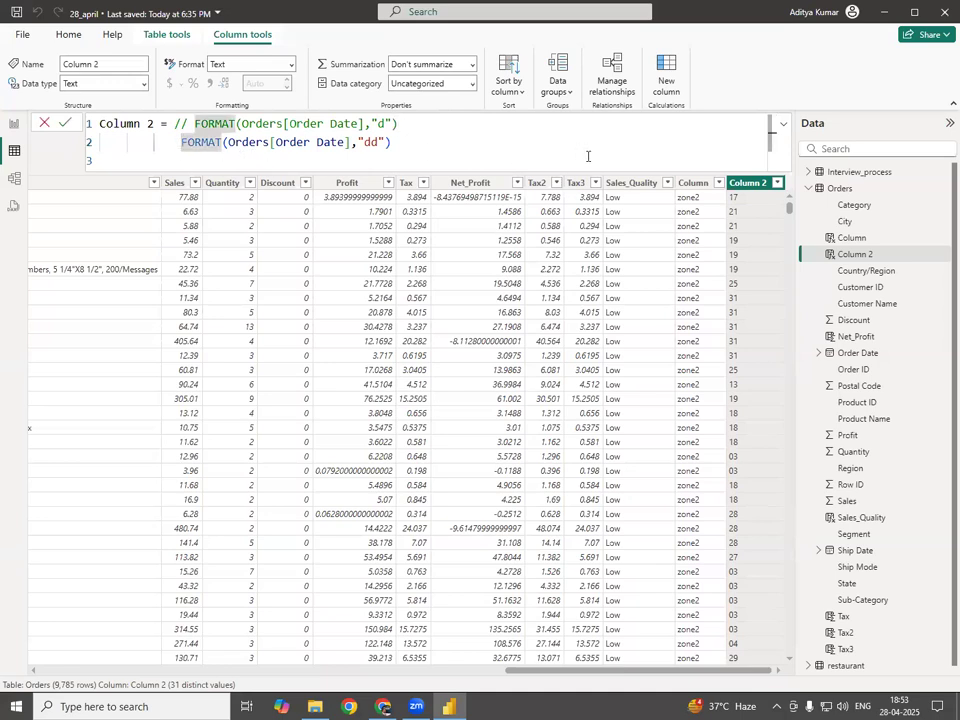
{"action": "key", "text": "ctrl+slash"}
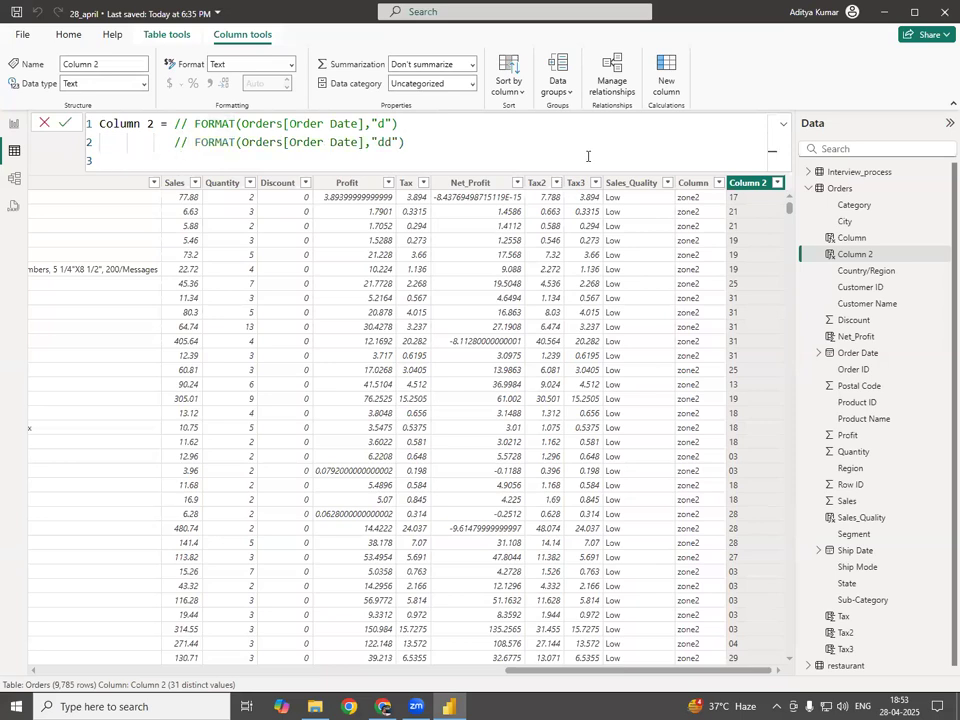
{"action": "key", "text": "ctrl+v"}
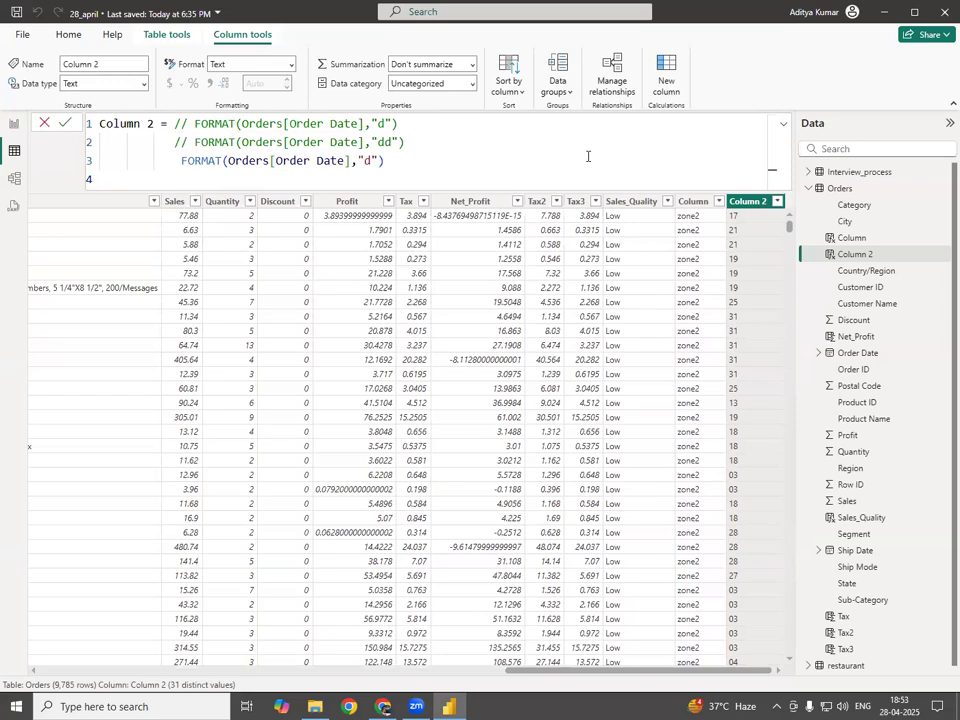
Step: Rename Column 2 to date_format at the start of its formula
{"action": "key", "text": "ctrl+Home"}
{"action": "key", "text": "ctrl+shift+Right"}
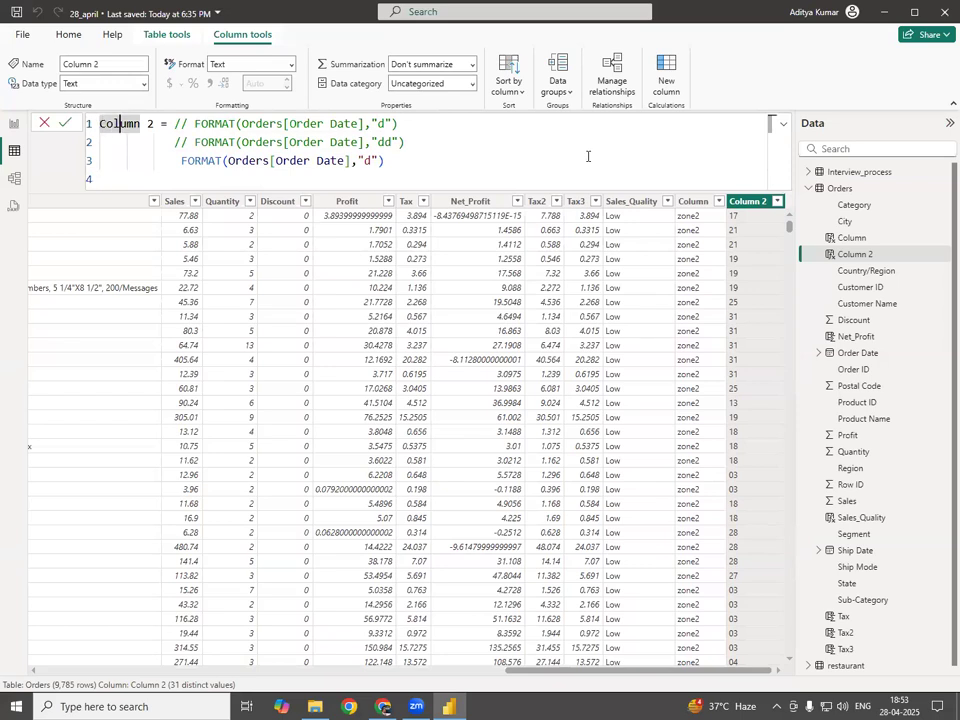
{"action": "key", "text": "Delete"}
{"action": "key", "text": "Delete"}
{"action": "key", "text": "BackSpace"}
{"action": "key", "text": "BackSpace"}
{"action": "key", "text": "BackSpace"}
{"action": "key", "text": "BackSpace"}
{"action": "key", "text": "BackSpace"}
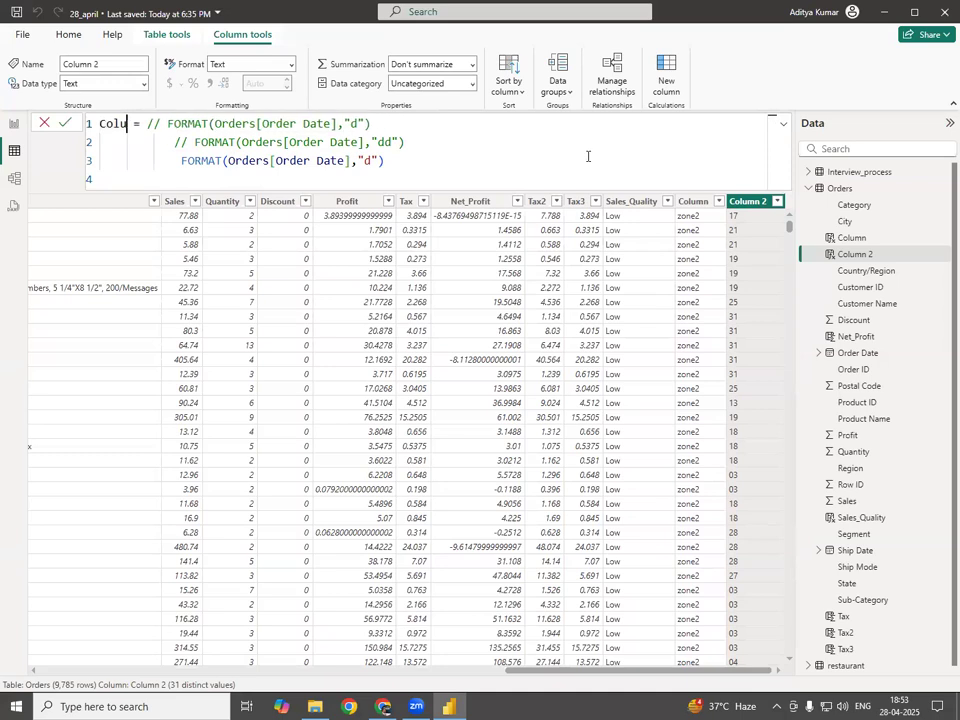
{"action": "key", "text": "BackSpace"}
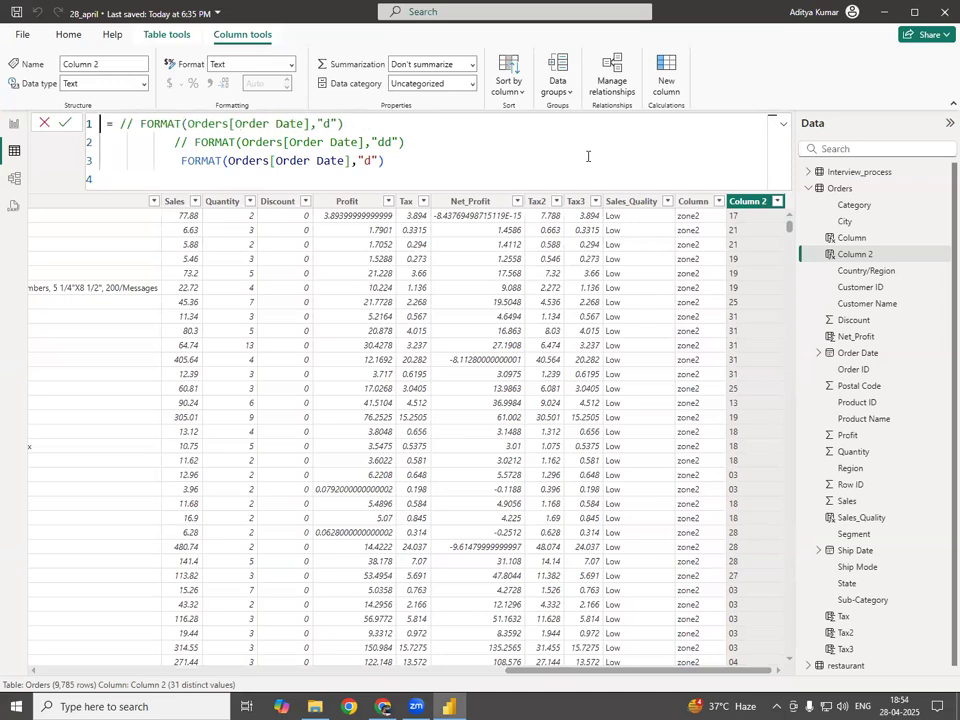
{"action": "type", "text": "date_format"}
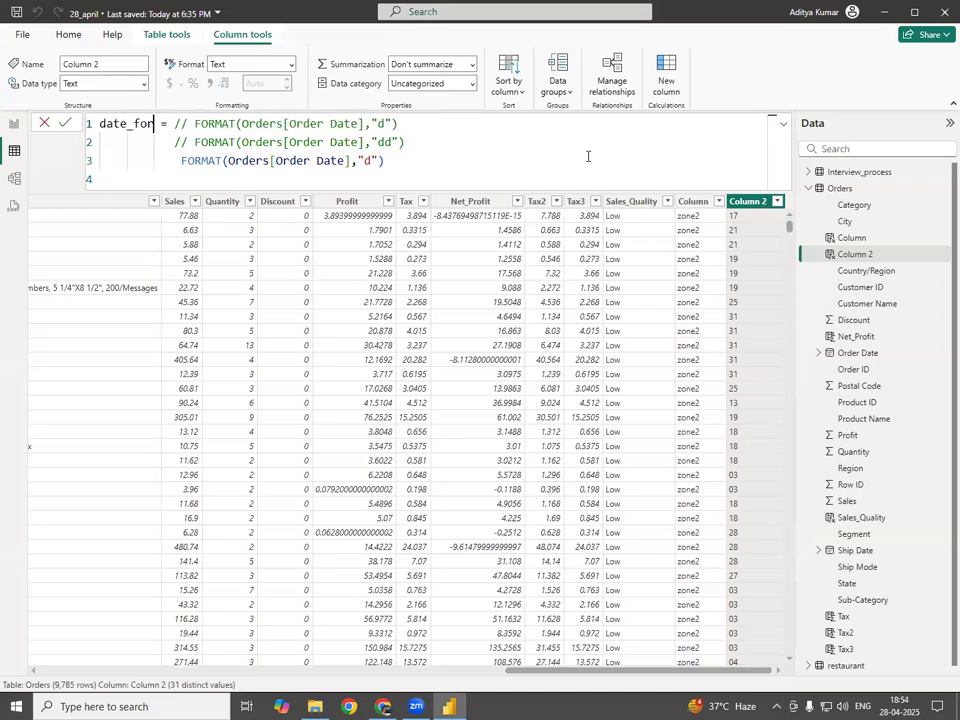
Step: Set the format code on the formula's third line to "ddd" and commit the formula
{"action": "key", "text": "Down"}
{"action": "key", "text": "Down"}
{"action": "key", "text": "Down"}
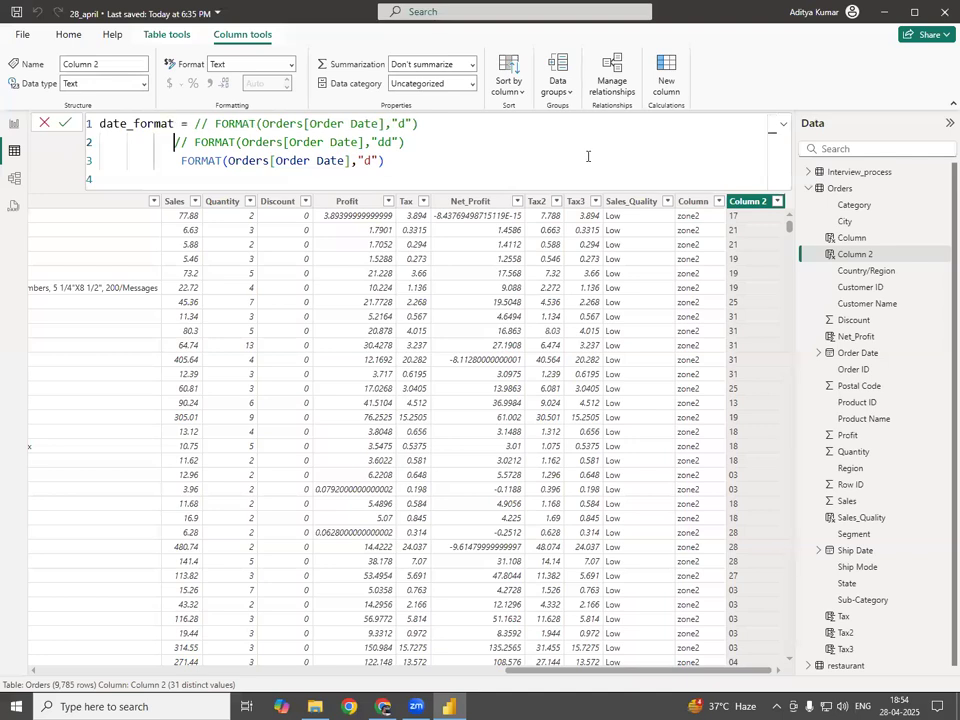
{"action": "key", "text": "Tab"}
{"action": "key", "text": "Up"}
{"action": "type", "text": "//"}
{"action": "key", "text": "BackSpace"}
{"action": "key", "text": "BackSpace"}
{"action": "key", "text": "Right"}
{"action": "key", "text": "Right"}
{"action": "key", "text": "Right"}
{"action": "key", "text": "Right"}
{"action": "key", "text": "Right"}
{"action": "key", "text": "Right"}
{"action": "key", "text": "Right"}
{"action": "key", "text": "Right"}
{"action": "key", "text": "Right"}
{"action": "key", "text": "Right"}
{"action": "key", "text": "Right"}
{"action": "key", "text": "Right"}
{"action": "key", "text": "Right"}
{"action": "key", "text": "Right"}
{"action": "key", "text": "Right"}
{"action": "key", "text": "Right"}
{"action": "key", "text": "Right"}
{"action": "key", "text": "Right"}
{"action": "key", "text": "Right"}
{"action": "key", "text": "Right"}
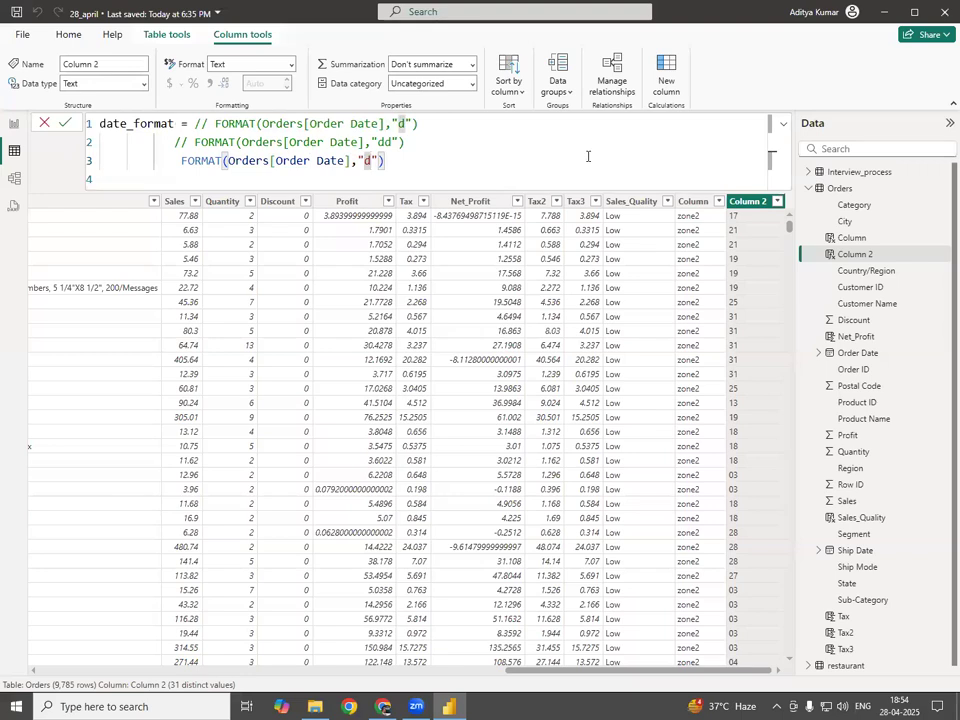
{"action": "type", "text": "dd"}
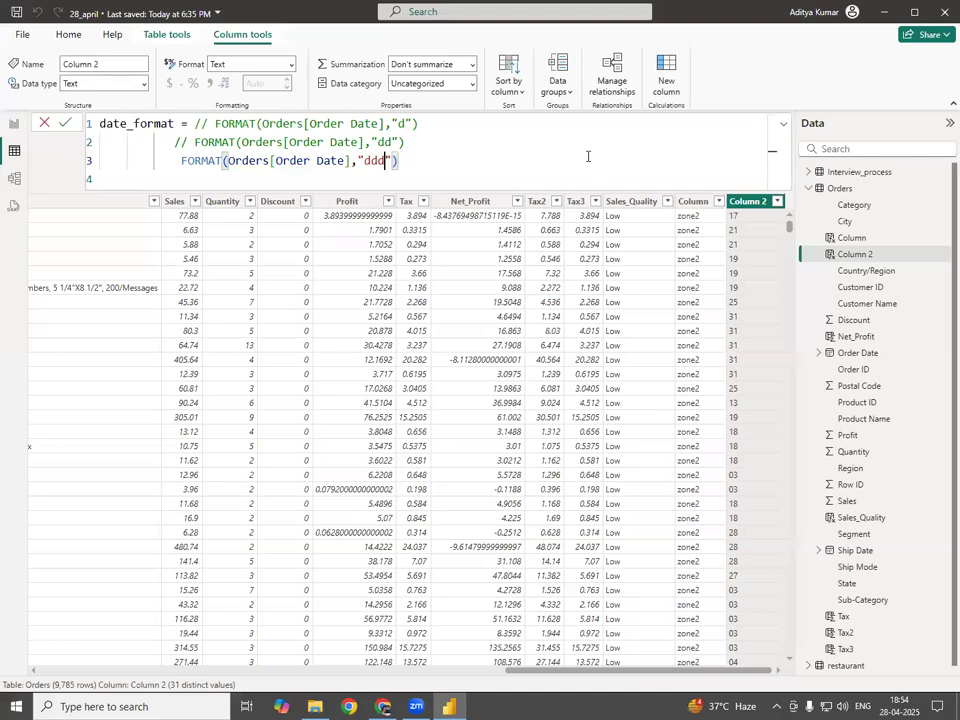
{"action": "key", "text": "Return"}
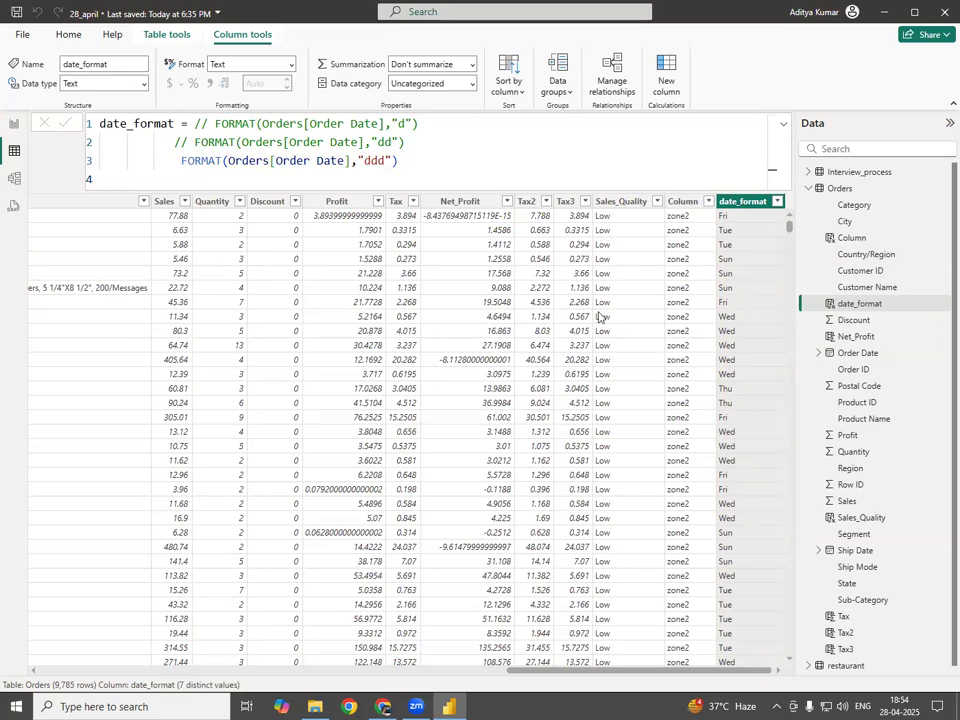
Step: Add FORMAT(Orders[Order Date],"d") on a fourth line of the date_format formula and comment out the "ddd" line
{"action": "left_click", "coordinate": [408, 167]}
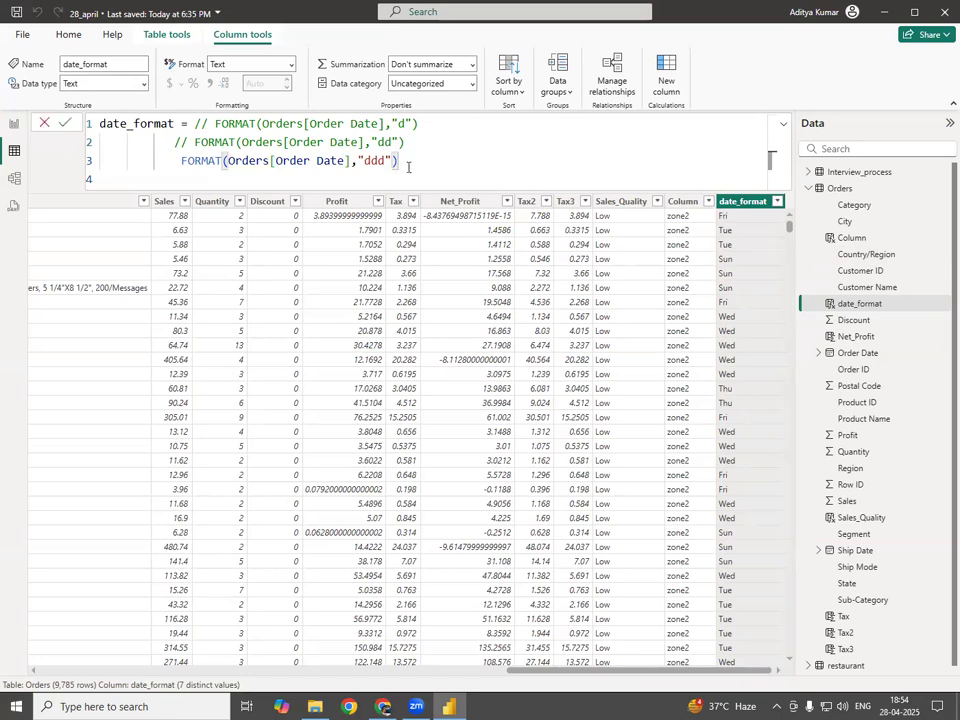
{"action": "key", "text": "shift+Return"}
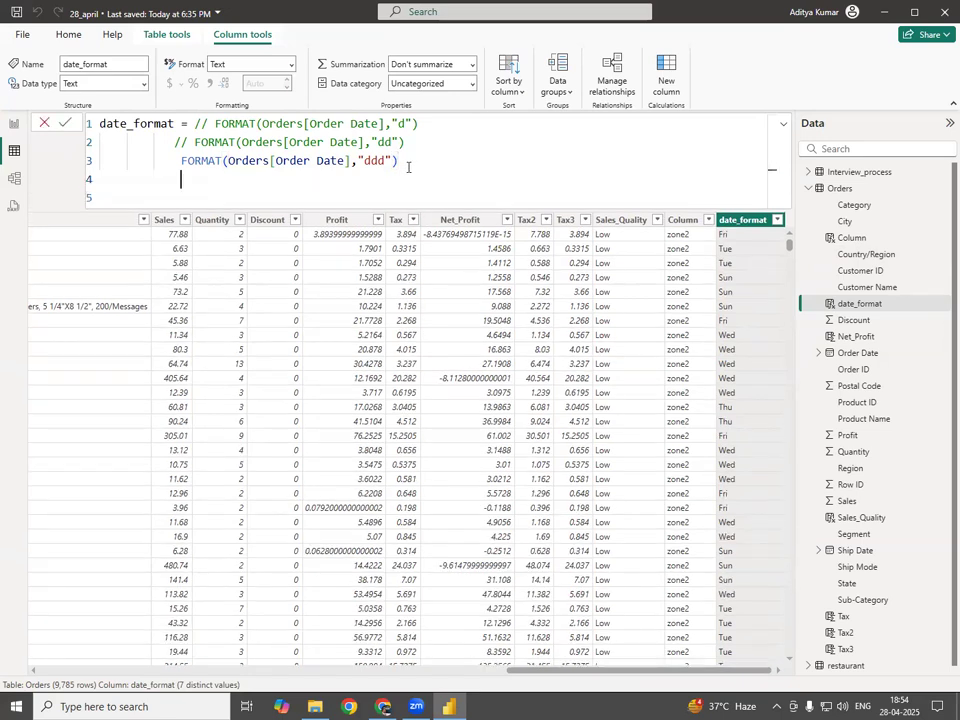
{"action": "type", "text": "FORMAT(Orders[Order Date],\"d\")"}
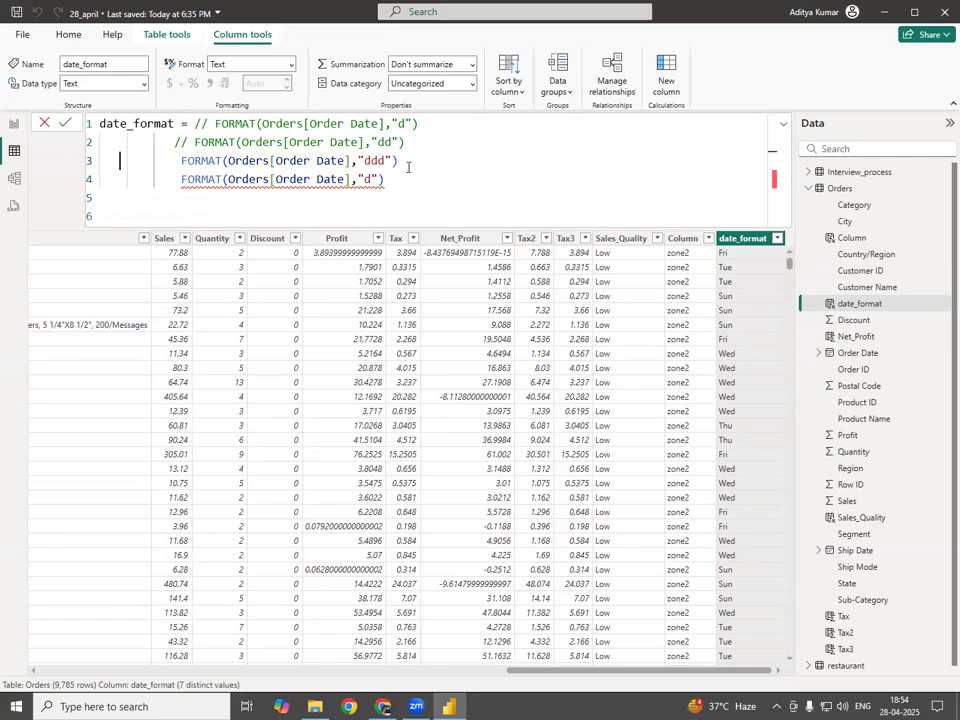
{"action": "key", "text": "Home"}
{"action": "type", "text": "//"}
Step: Set the fourth line's format code to "dddd" and commit the date_format formula
{"action": "key", "text": "Down"}
{"action": "key", "text": "Right"}
{"action": "key", "text": "Right"}
{"action": "key", "text": "Right"}
{"action": "key", "text": "Right"}
{"action": "key", "text": "Right"}
{"action": "key", "text": "Right"}
{"action": "key", "text": "Right"}
{"action": "key", "text": "Right"}
{"action": "key", "text": "Right"}
{"action": "key", "text": "Right"}
{"action": "key", "text": "Right"}
{"action": "key", "text": "Right"}
{"action": "key", "text": "Right"}
{"action": "key", "text": "Right"}
{"action": "key", "text": "shift+Right"}
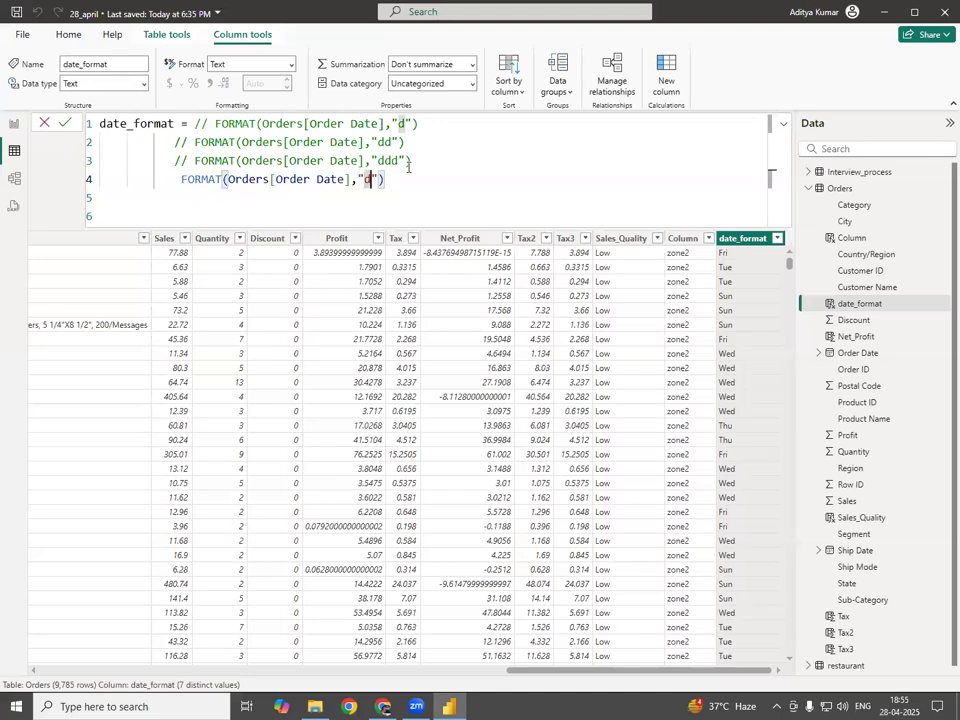
{"action": "type", "text": "dddd"}
{"action": "key", "text": "Return"}
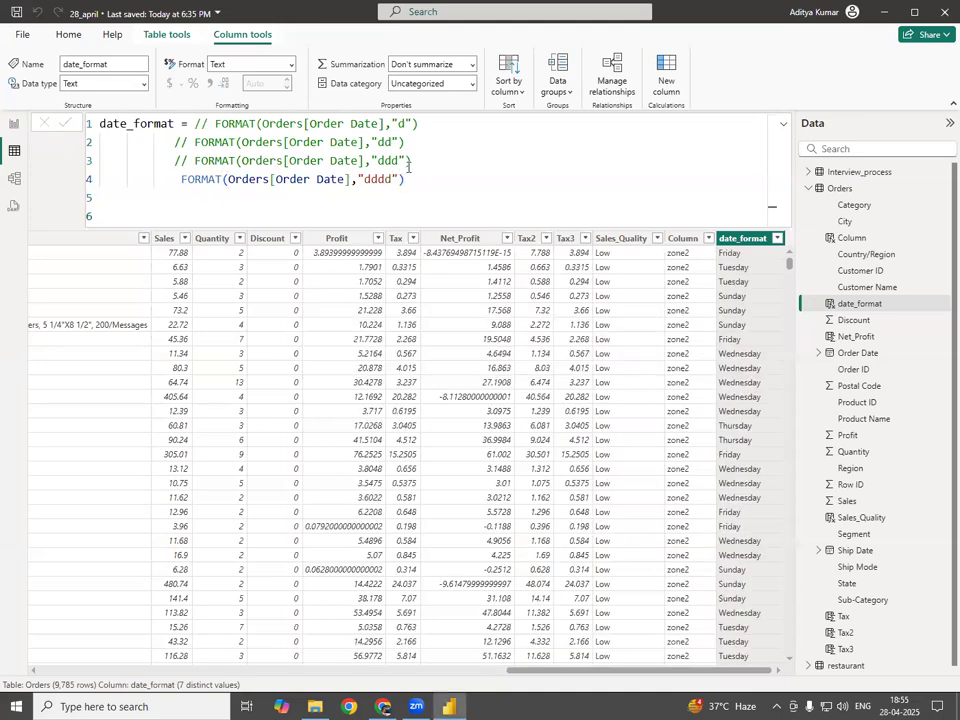
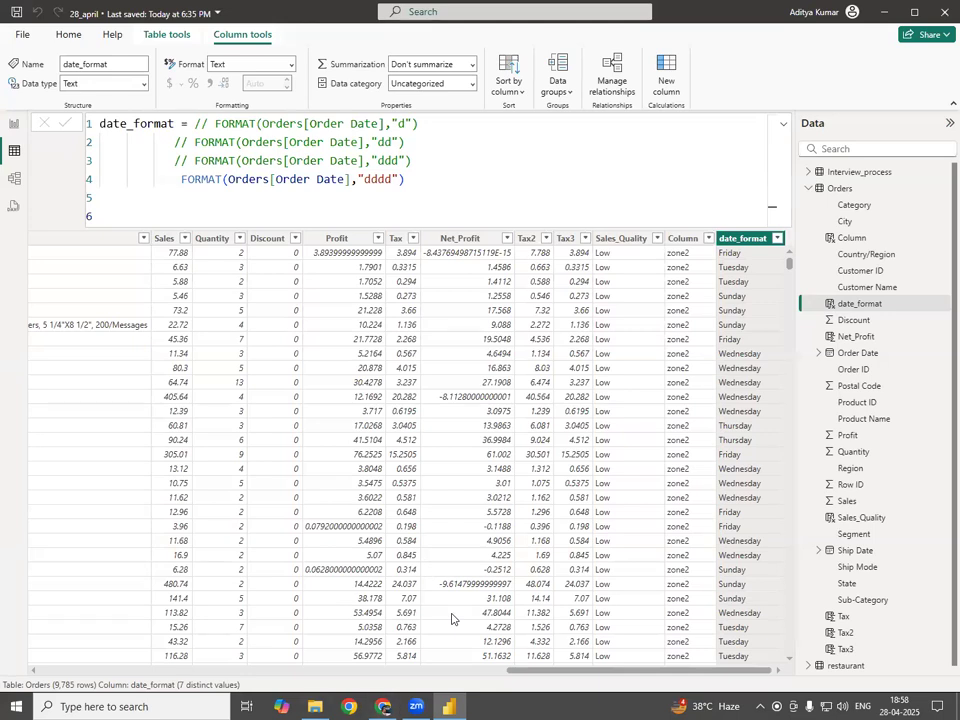
Step: Build a stacked bar chart on report Page 5 with date_format on the Y-axis and its count on the X-axis
{"action": "left_click", "coordinate": [611, 182]}
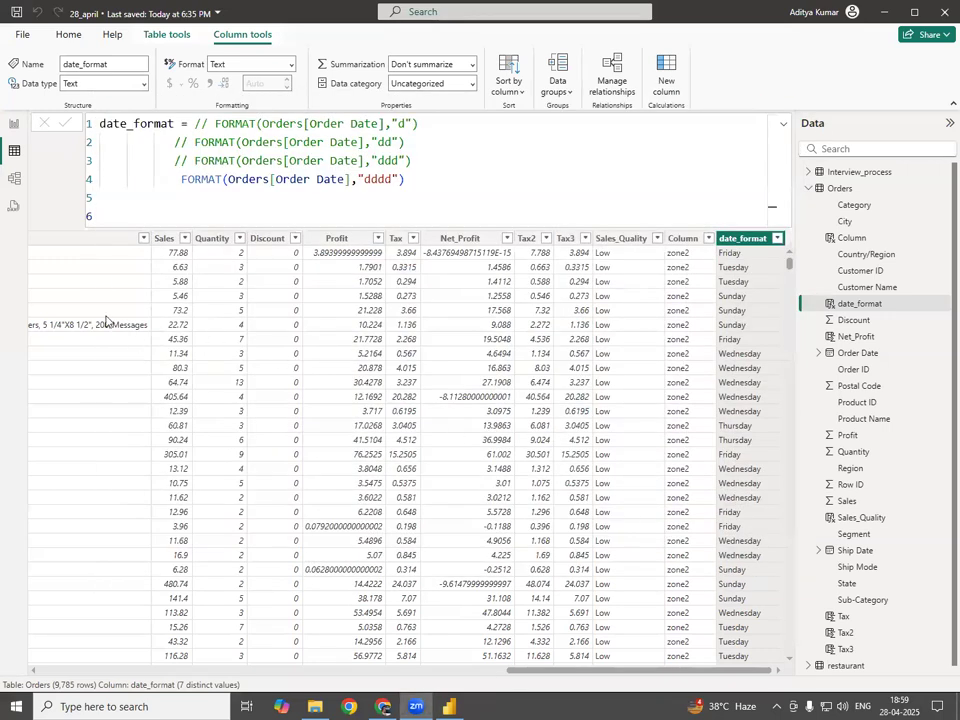
{"action": "left_click", "coordinate": [411, 198]}
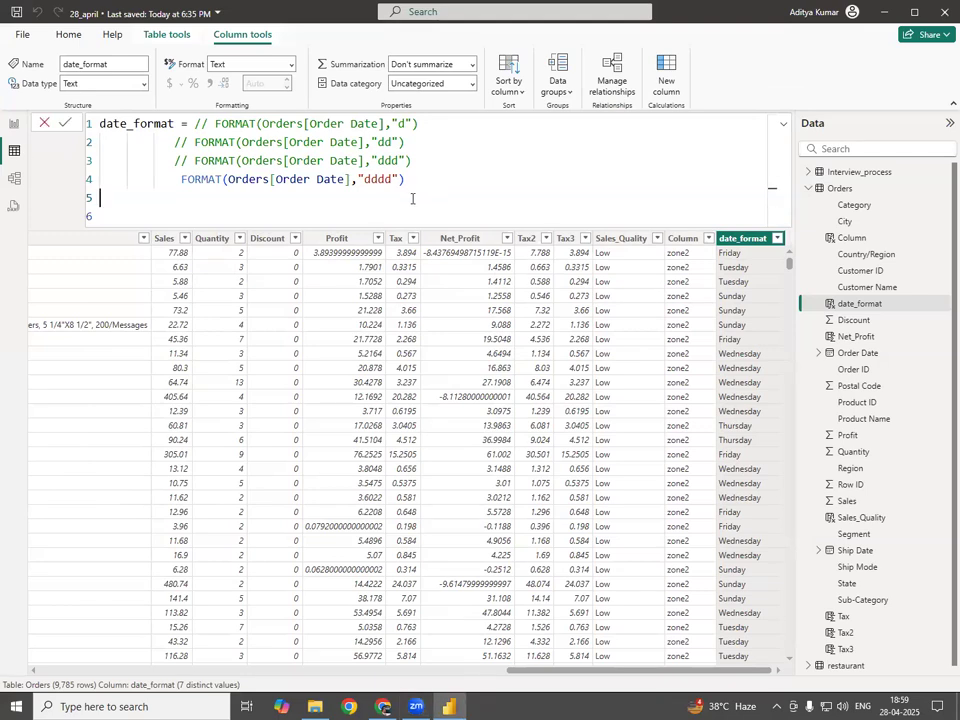
{"action": "left_click", "coordinate": [15, 127]}
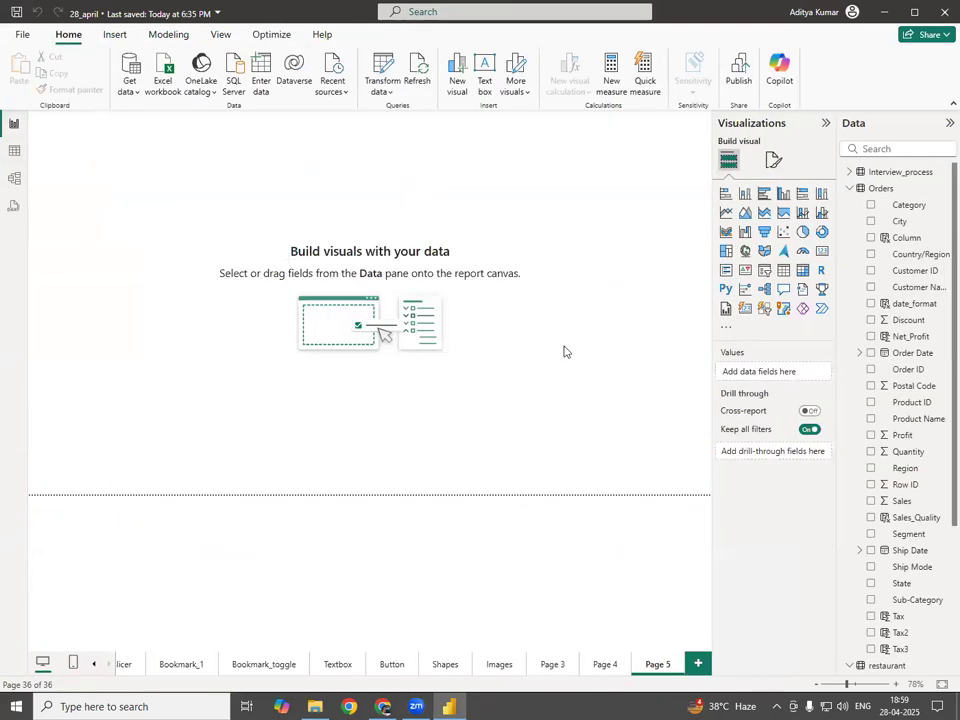
{"action": "left_click", "coordinate": [726, 195]}
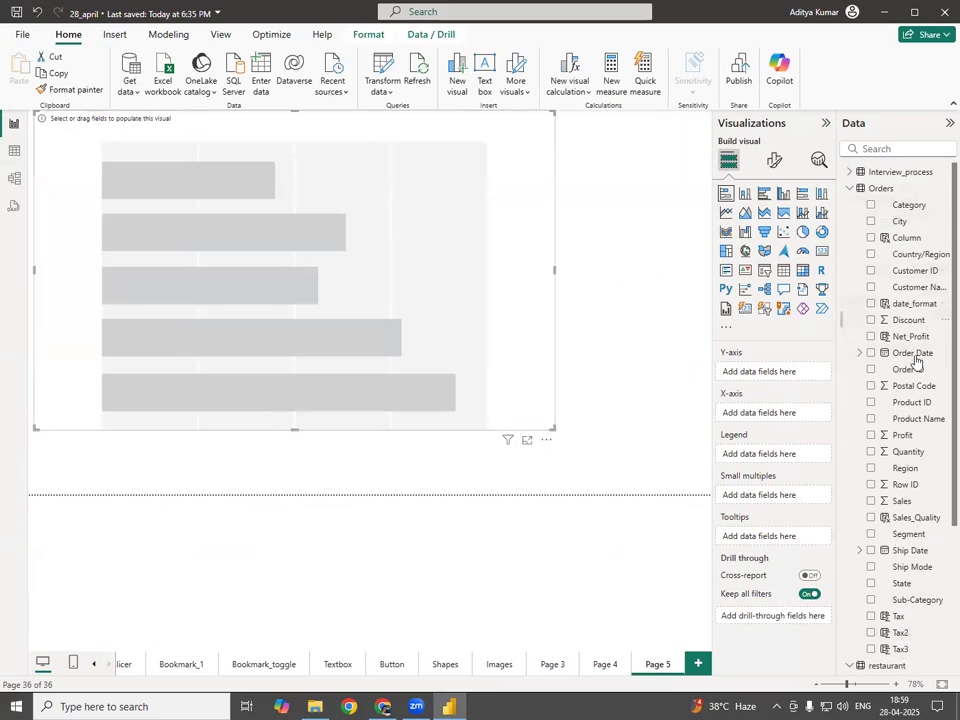
{"action": "left_click_drag", "start_coordinate": [889, 306], "coordinate": [435, 281]}
{"action": "left_click_drag", "start_coordinate": [925, 305], "coordinate": [793, 420]}
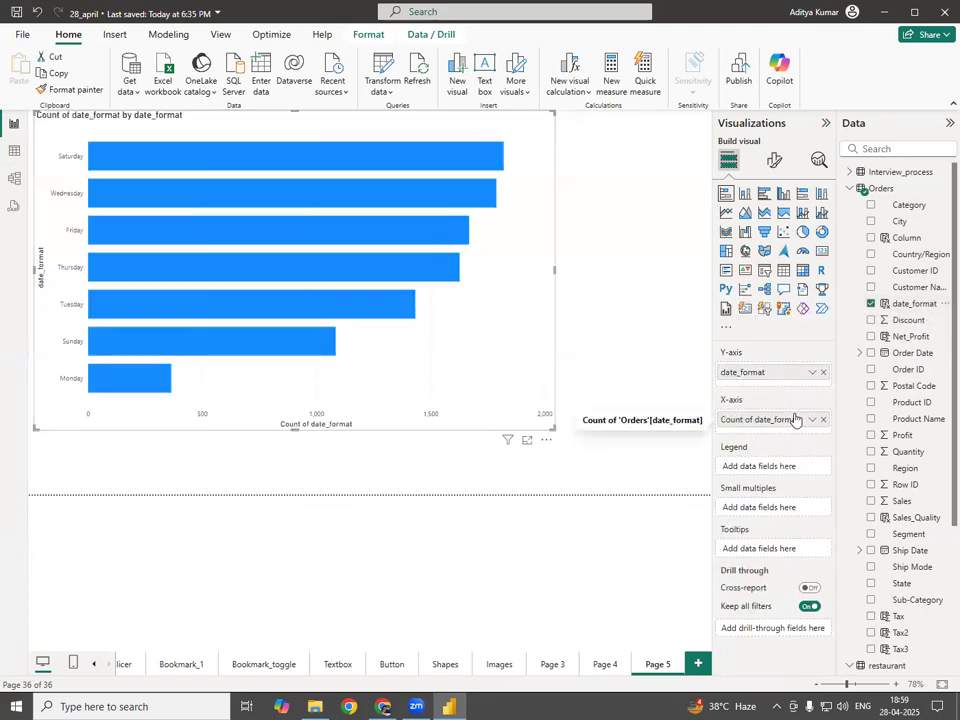
Step: Turn on data labels for the bar chart and collapse the Data and Visualizations panes to enlarge the canvas
{"action": "left_click", "coordinate": [775, 160]}
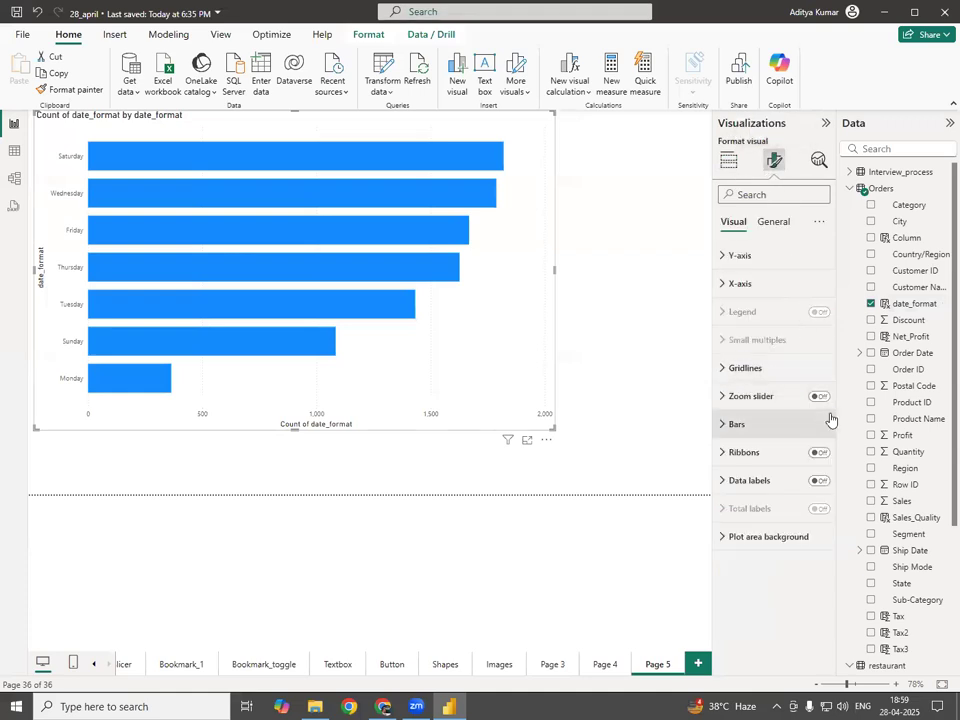
{"action": "left_click", "coordinate": [819, 481]}
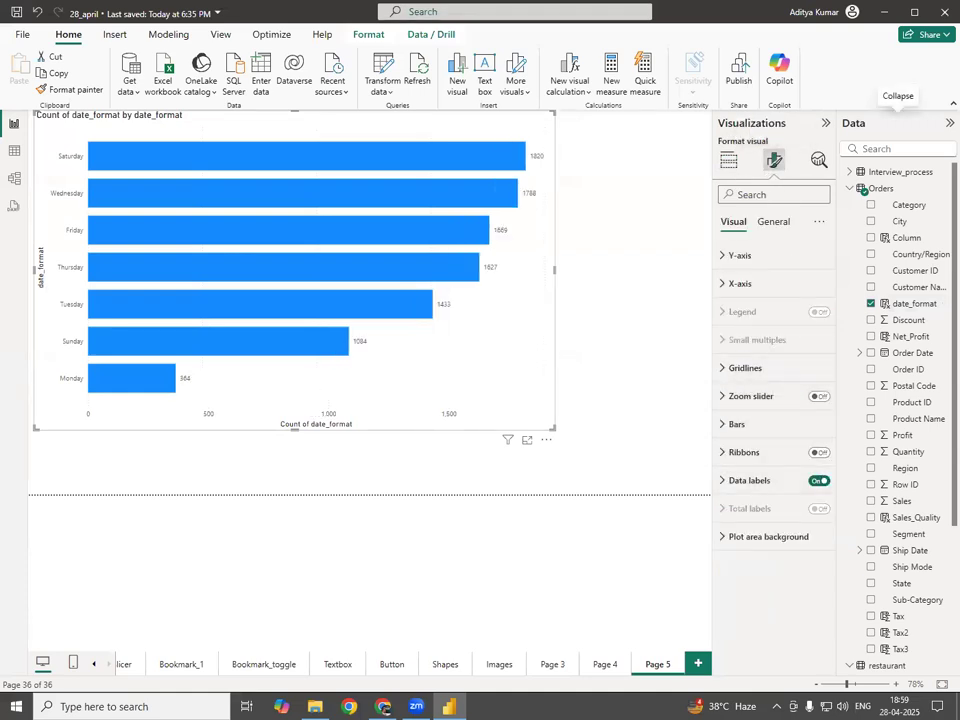
{"action": "left_click", "coordinate": [950, 122]}
{"action": "left_click", "coordinate": [921, 124]}
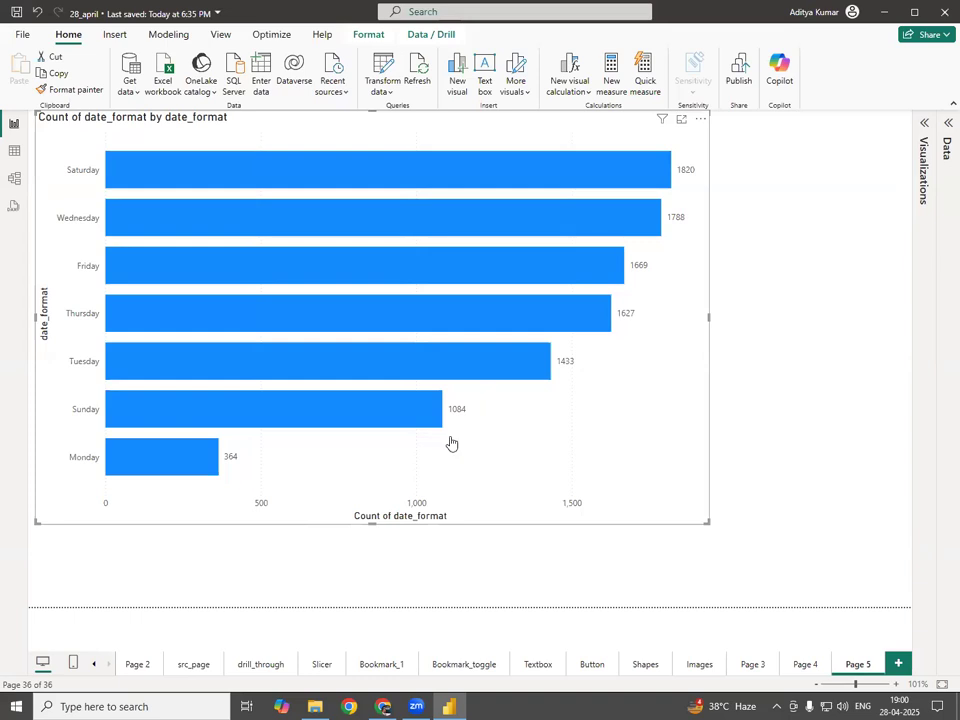
Step: Back in the Orders table's date_format formula, comment out the "dddd" line and add FORMAT(Orders[Order Date],"d") on the fifth line
{"action": "left_click", "coordinate": [13, 152]}
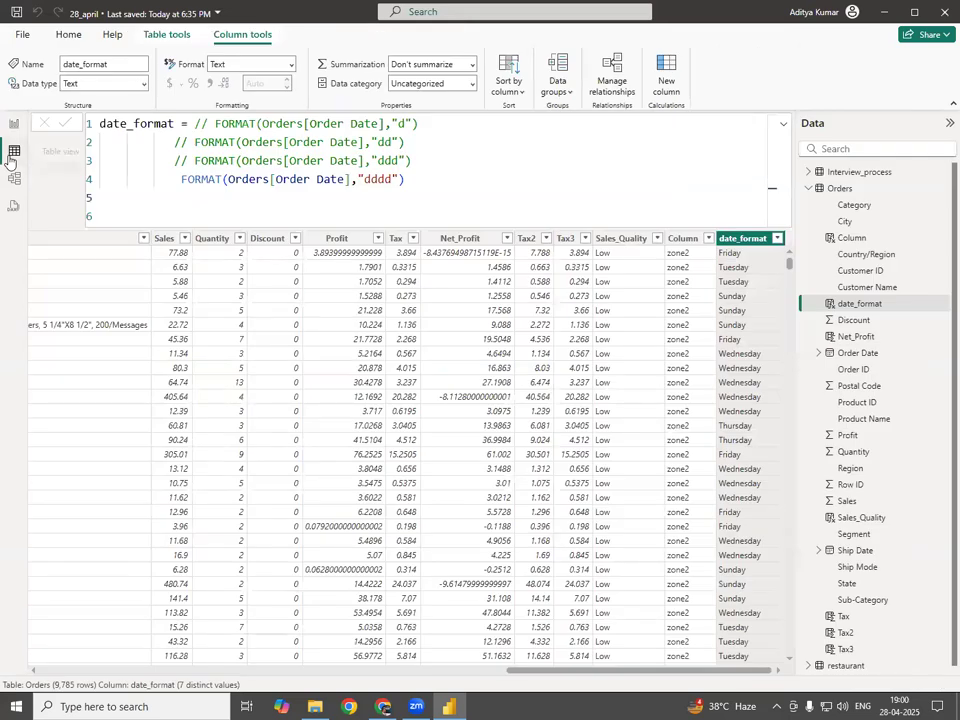
{"action": "left_click", "coordinate": [182, 180]}
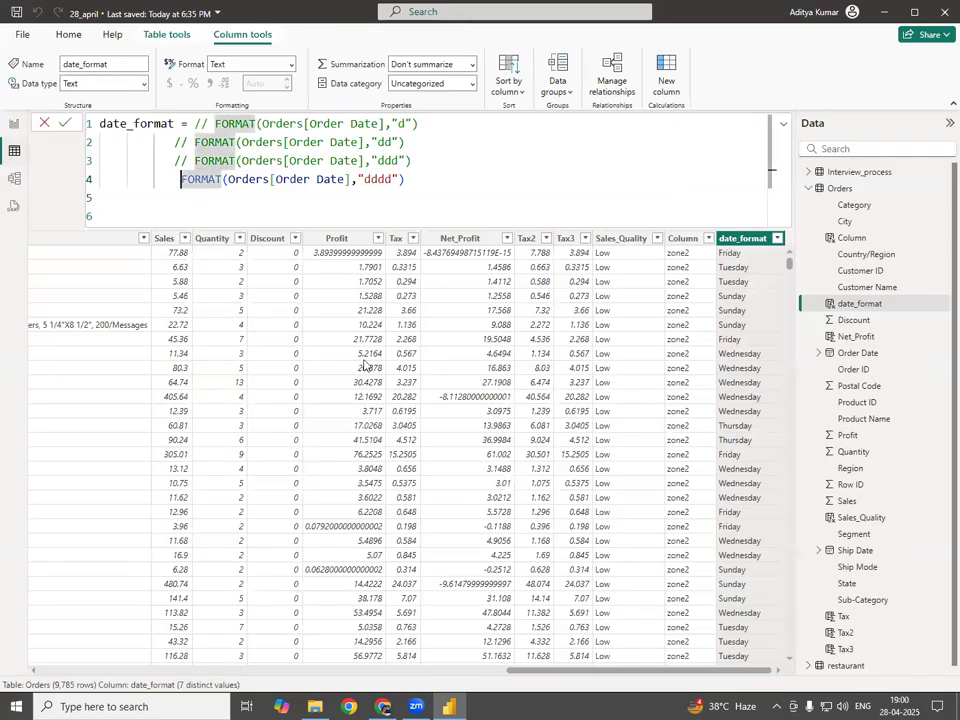
{"action": "type", "text": "//"}
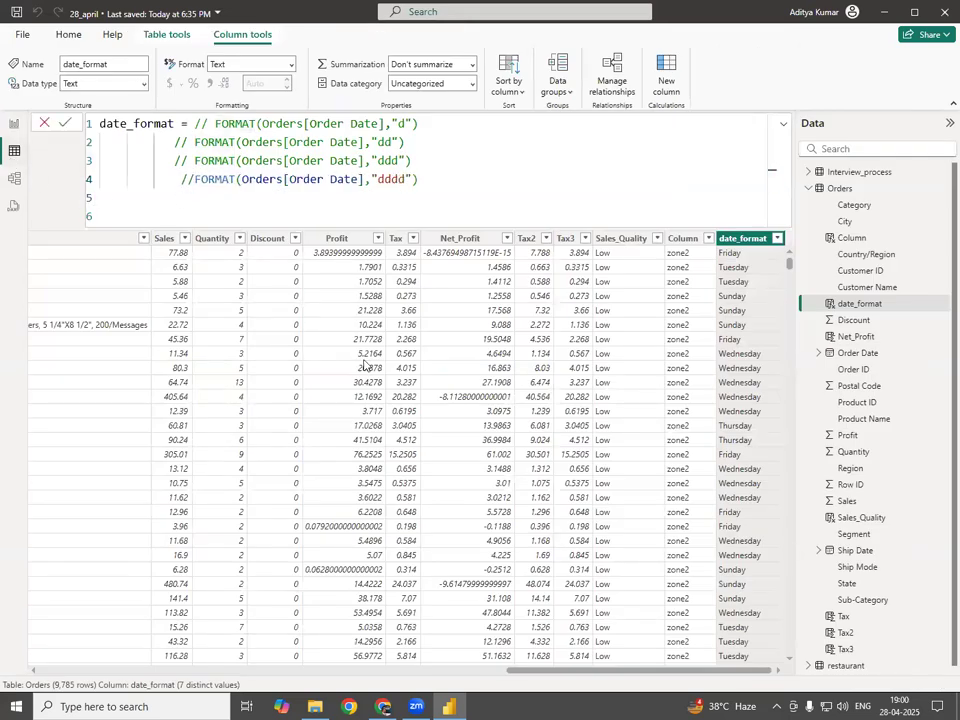
{"action": "key", "text": "Down"}
{"action": "type", "text": "FORMAT(Orders[Order Date],\"d\")"}
Step: Replace the fifth line's format code with "m" and commit the date_format formula
{"action": "key", "text": "Left"}
{"action": "key", "text": "Left"}
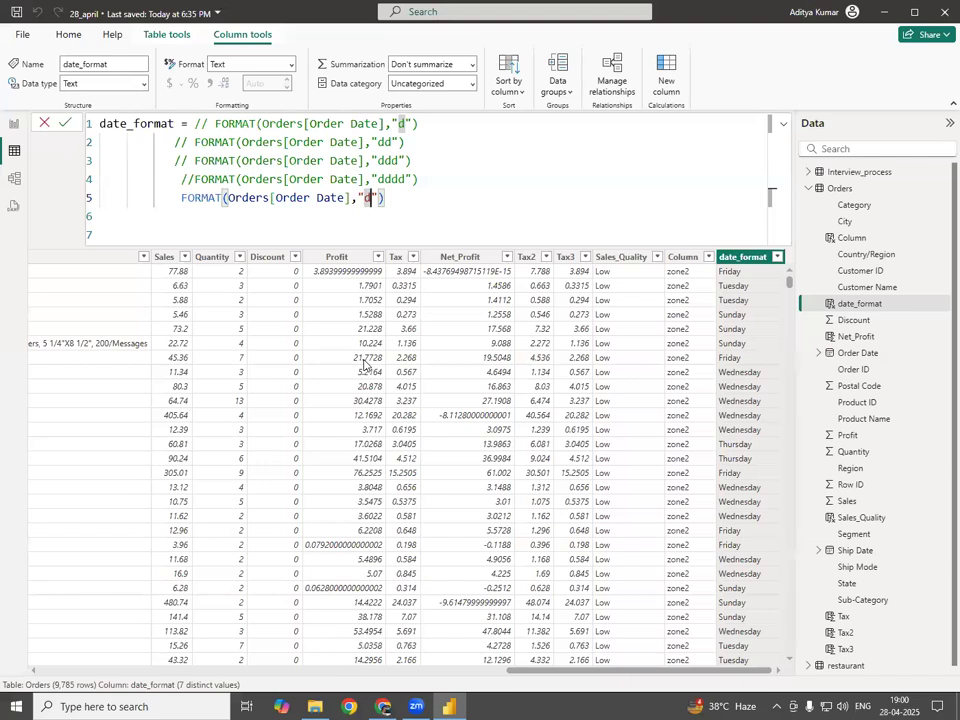
{"action": "key", "text": "BackSpace"}
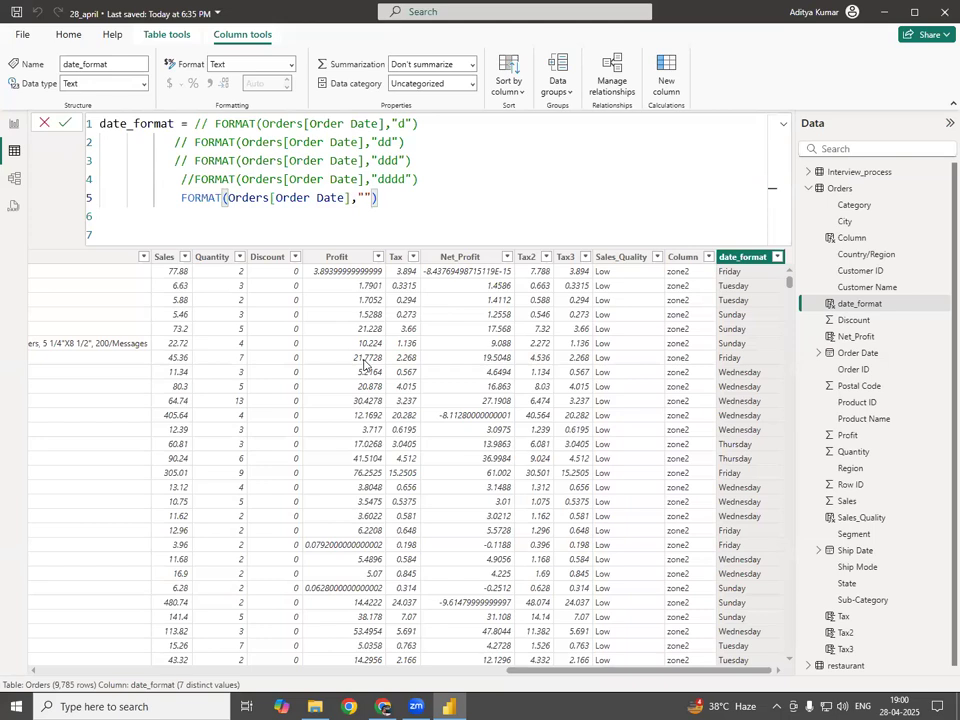
{"action": "type", "text": "m"}
{"action": "key", "text": "Return"}
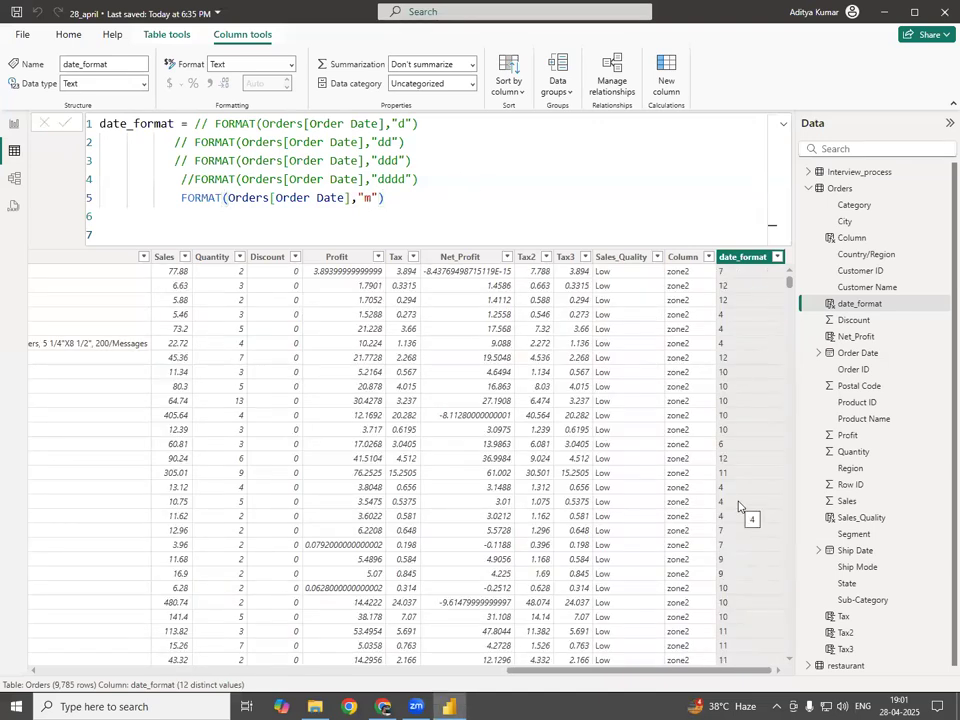
Step: Comment out the "m" line of the date_format formula and add FORMAT(Orders[Order Date],"d") on the sixth line
{"action": "left_click", "coordinate": [422, 200]}
{"action": "key", "text": "shift+Return"}
{"action": "key", "text": "Up"}
{"action": "type", "text": "//"}
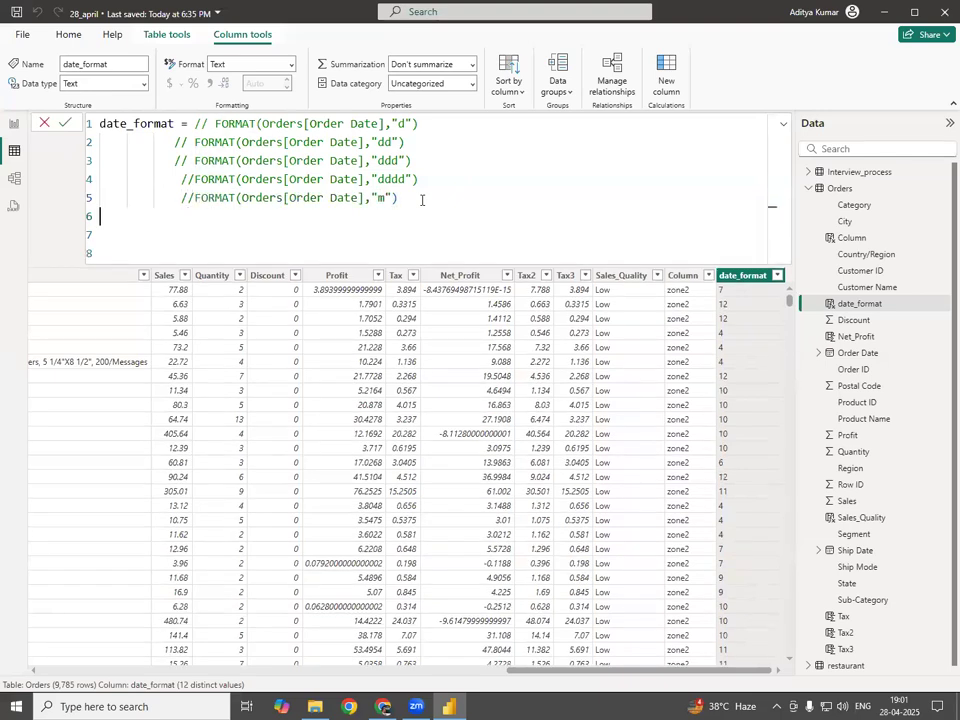
{"action": "type", "text": "FORMAT(Orders[Order Date],\"d\")"}
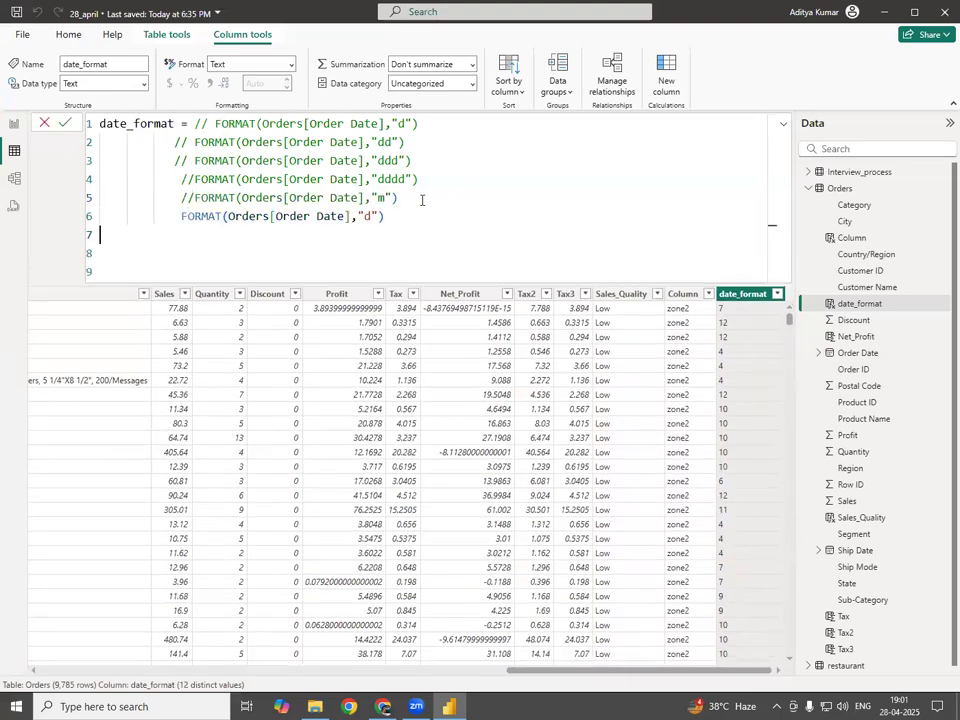
Step: Replace the sixth line's format code with "mm" and commit the date_format formula
{"action": "key", "text": "Left"}
{"action": "key", "text": "Left"}
{"action": "key", "text": "Left"}
{"action": "key", "text": "BackSpace"}
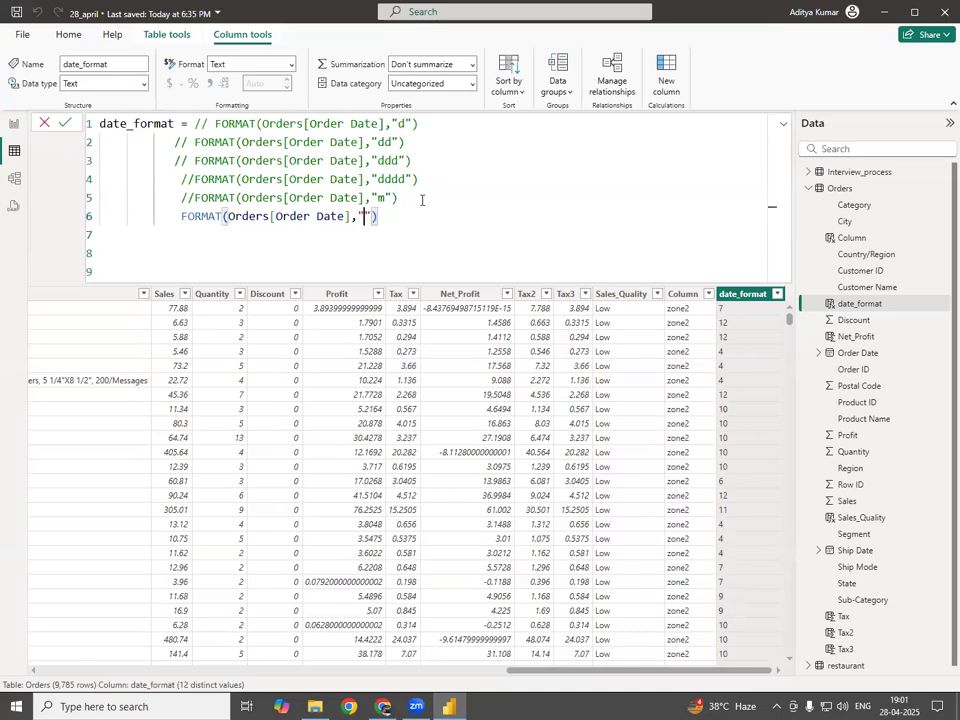
{"action": "type", "text": "mm"}
{"action": "key", "text": "Return"}
Step: Comment out the "mm" line and add an indented FORMAT(Orders[Order Date],"d") on the seventh line
{"action": "left_click", "coordinate": [425, 211]}
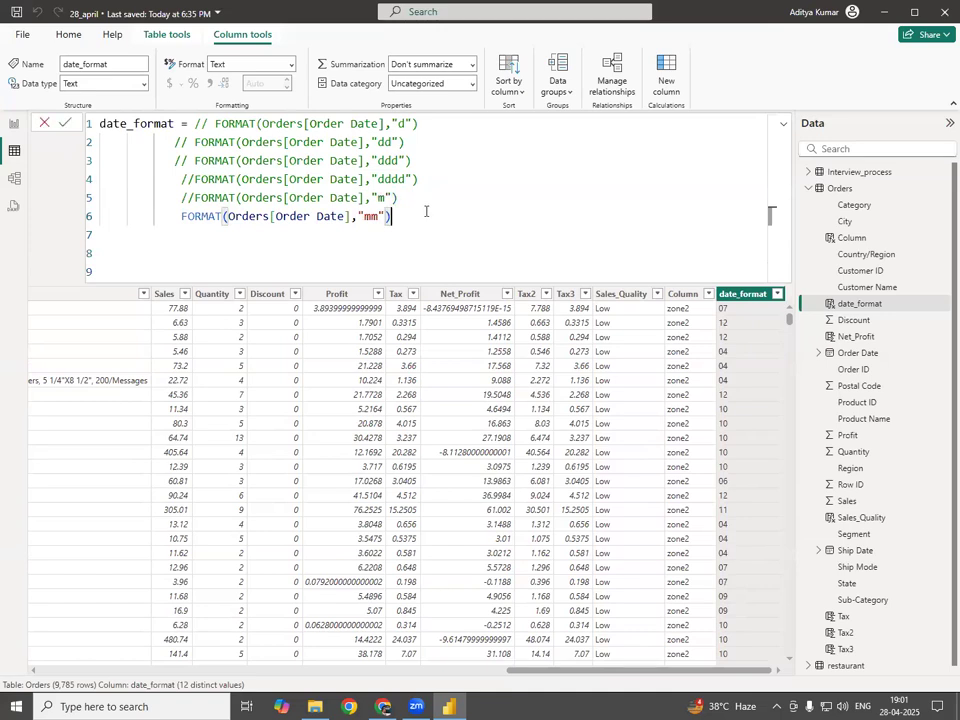
{"action": "key", "text": "Home"}
{"action": "type", "text": "//"}
{"action": "key", "text": "Down"}
{"action": "key", "text": "Tab"}
{"action": "key", "text": "Tab"}
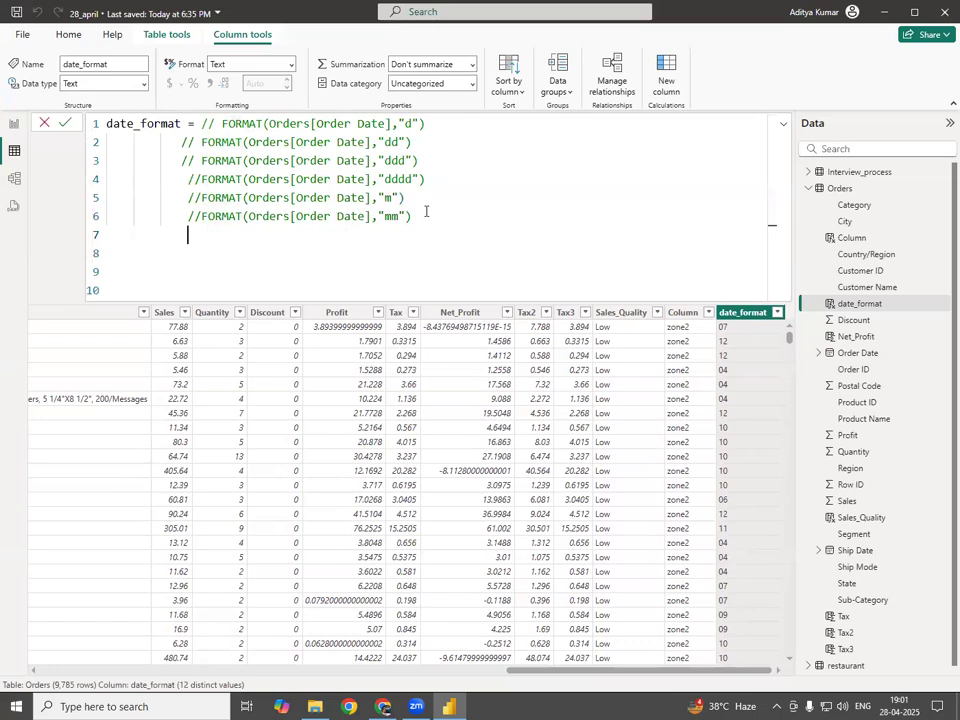
{"action": "type", "text": "FORMAT(Orders[Order Date],\"d\")"}
Step: Replace the seventh line's format code with "mmm" and commit the date_format formula
{"action": "key", "text": "Left"}
{"action": "key", "text": "Left"}
{"action": "key", "text": "Left"}
{"action": "key", "text": "Delete"}
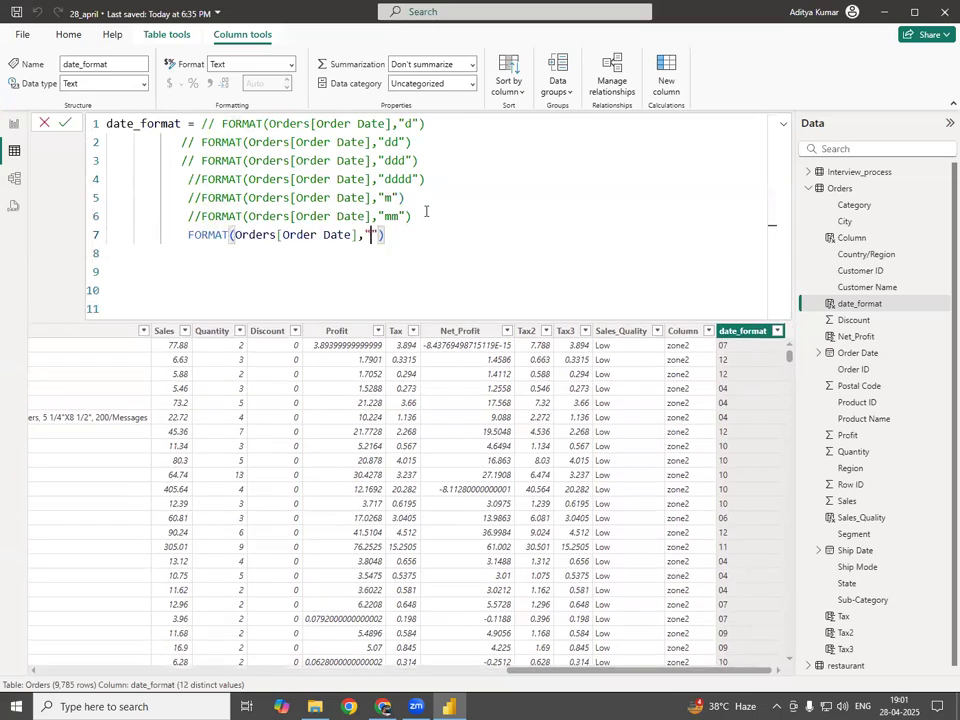
{"action": "type", "text": "mmm"}
{"action": "key", "text": "Return"}
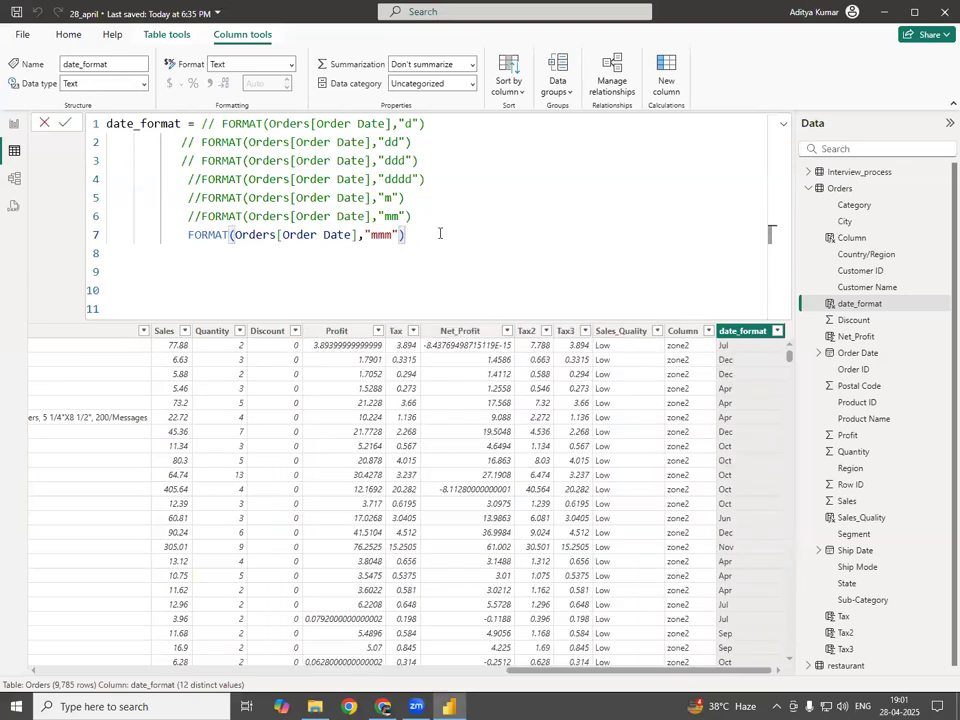
Step: Comment out the "mmm" line and add an indented FORMAT(Orders[Order Date],"d") on the eighth line
{"action": "key", "text": "shift+Return"}
{"action": "key", "text": "Up"}
{"action": "type", "text": "//"}
{"action": "key", "text": "Down"}
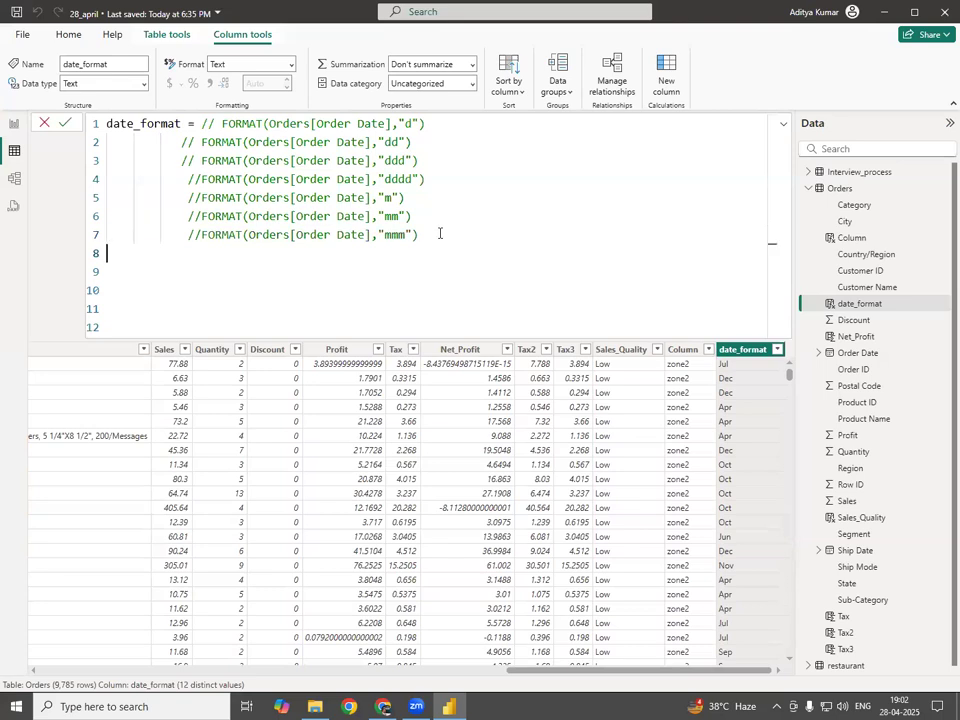
{"action": "type", "text": "FORMAT(Orders[Order Date],\"d\")"}
{"action": "key", "text": "Home"}
{"action": "key", "text": "Tab"}
Step: Replace the eighth line's format code with "mmmm" and commit the date_format formula
{"action": "key", "text": "End"}
{"action": "key", "text": "Left"}
{"action": "key", "text": "Left"}
{"action": "key", "text": "BackSpace"}
{"action": "type", "text": "mmmm"}
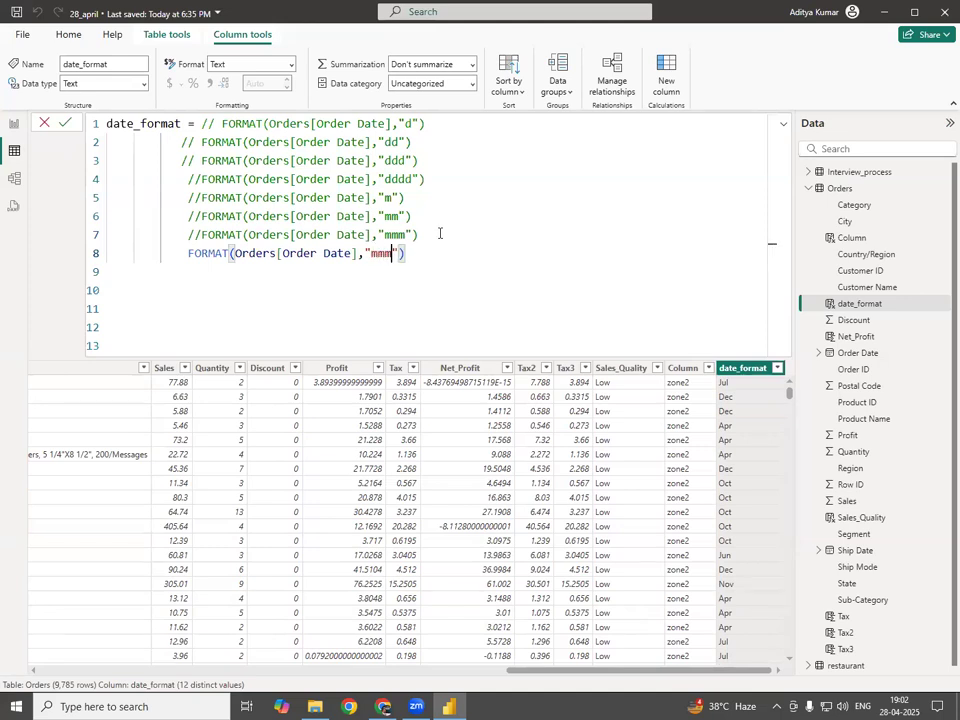
{"action": "key", "text": "Return"}
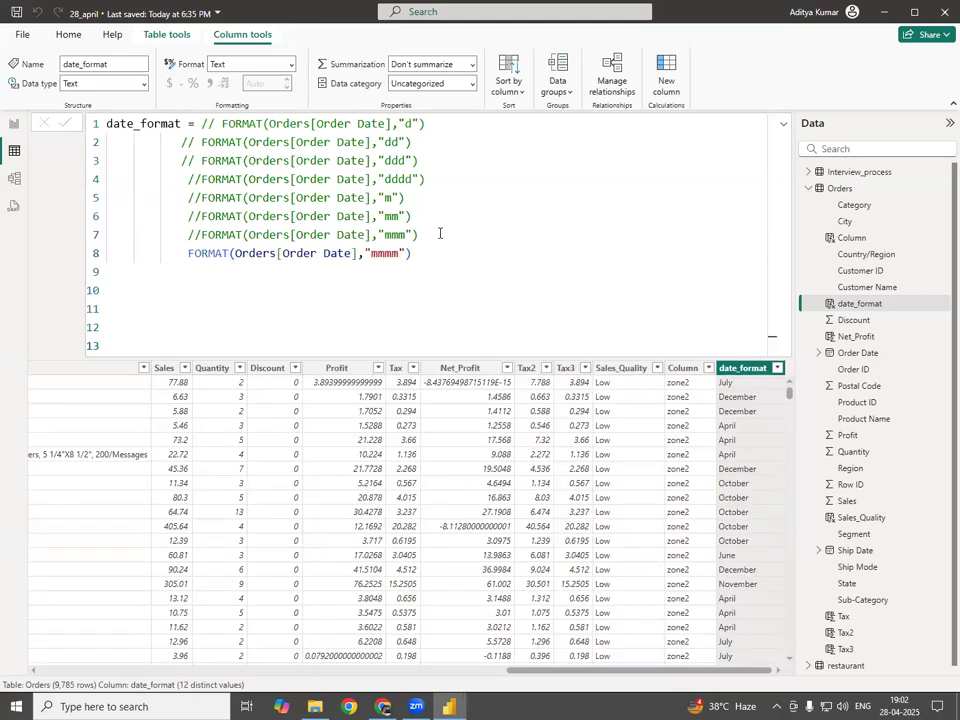
Step: Comment out the "mmmm" line, add FORMAT(Orders[Order Date],"yy") on the ninth line and commit the formula
{"action": "left_click", "coordinate": [184, 255]}
{"action": "key", "text": "ctrl+slash"}
{"action": "key", "text": "Down"}
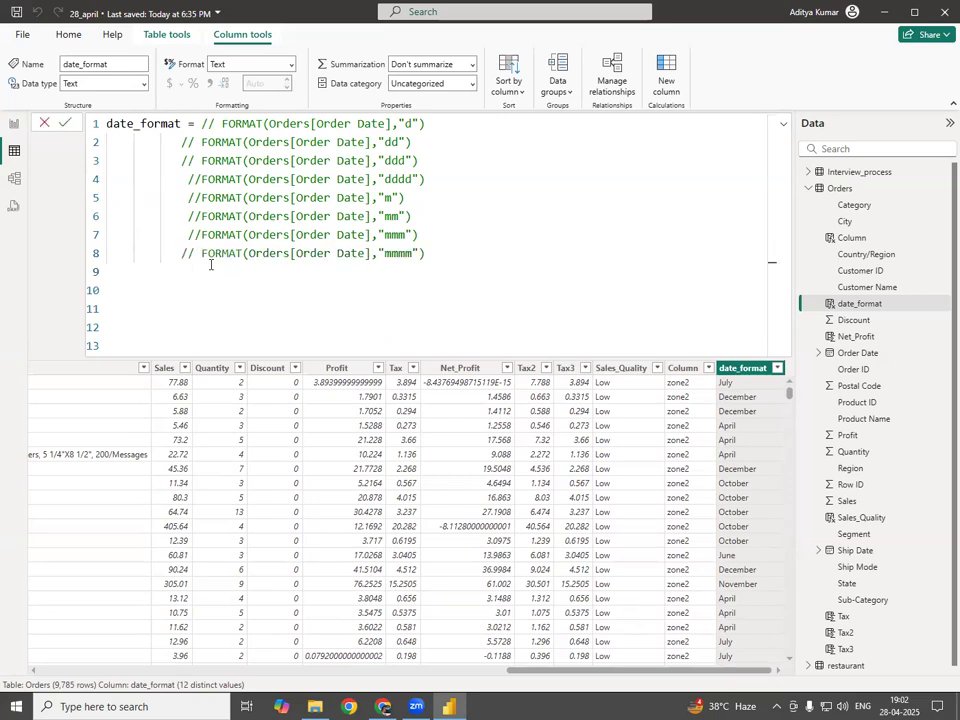
{"action": "type", "text": "FORMAT(Orders[Order Date],\"d\")"}
{"action": "key", "text": "BackSpace"}
{"action": "key", "text": "BackSpace"}
{"action": "type", "text": "\"yy"}
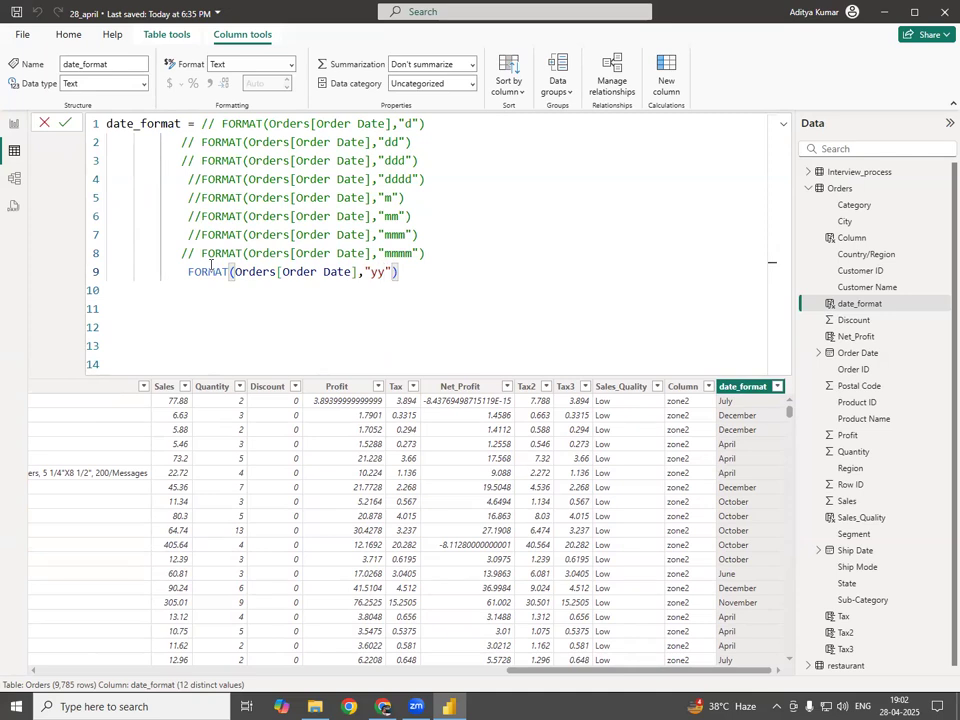
{"action": "key", "text": "Return"}
Step: Comment out the "yy" line and add an indented FORMAT(Orders[Order Date],"d") on the tenth line
{"action": "left_click", "coordinate": [408, 272]}
{"action": "key", "text": "shift+Return"}
{"action": "key", "text": "Up"}
{"action": "type", "text": "//"}
{"action": "key", "text": "End"}
{"action": "type", "text": "FORMAT(Orders[Order Date],\"d\")"}
{"action": "key", "text": "Up"}
{"action": "key", "text": "Tab"}
{"action": "key", "text": "Tab"}
{"action": "key", "text": "Tab"}
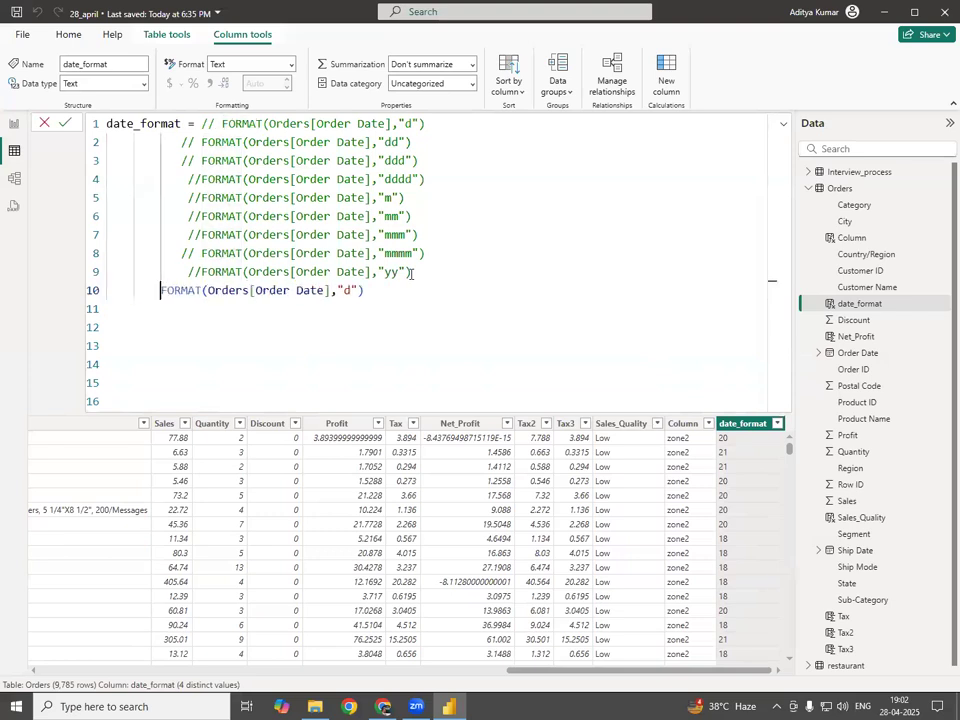
Step: Replace the tenth line's format code with "yyyy" and commit the date_format formula
{"action": "key", "text": "End"}
{"action": "key", "text": "Left"}
{"action": "key", "text": "Left"}
{"action": "key", "text": "BackSpace"}
{"action": "type", "text": "yyyy"}
{"action": "key", "text": "Return"}
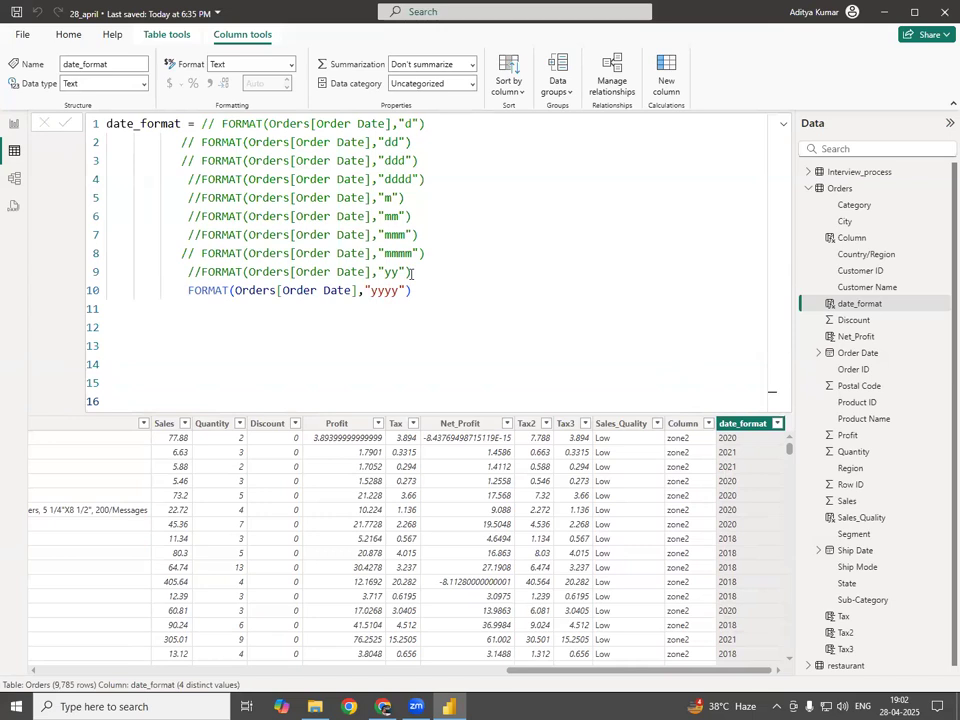
Step: Comment out the "yyyy" line and add an indented FORMAT(Orders[Order Date],"d") on the eleventh line
{"action": "left_click", "coordinate": [195, 306]}
{"action": "key", "text": "Tab"}
{"action": "key", "text": "Tab"}
{"action": "key", "text": "Up"}
{"action": "type", "text": "//"}
{"action": "key", "text": "Down"}
{"action": "key", "text": "Tab"}
{"action": "key", "text": "Tab"}
{"action": "key", "text": "Tab"}
{"action": "type", "text": "FORMAT(Orders[Order Date],\"d\")"}
Step: Replace the eleventh line's format code with "ddd,dd-mmmm-yyyy" and commit the date_format formula
{"action": "key", "text": "Left"}
{"action": "key", "text": "Left"}
{"action": "key", "text": "BackSpace"}
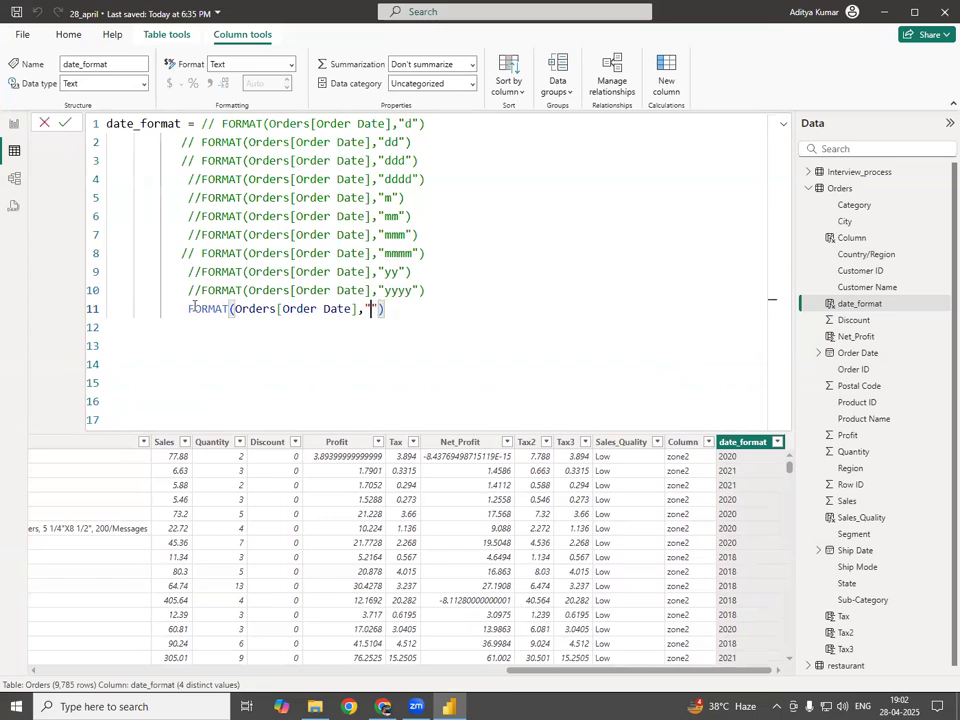
{"action": "type", "text": "ddd,"}
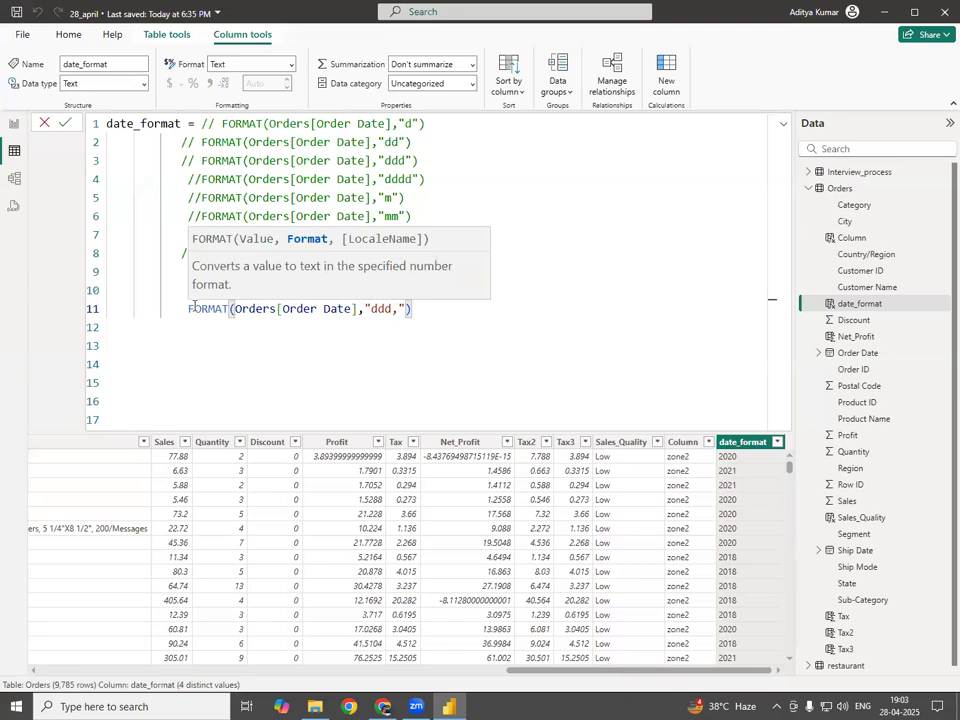
{"action": "type", "text": "mm"}
{"action": "key", "text": "BackSpace"}
{"action": "key", "text": "BackSpace"}
{"action": "type", "text": "dd-mmmm-yyyy"}
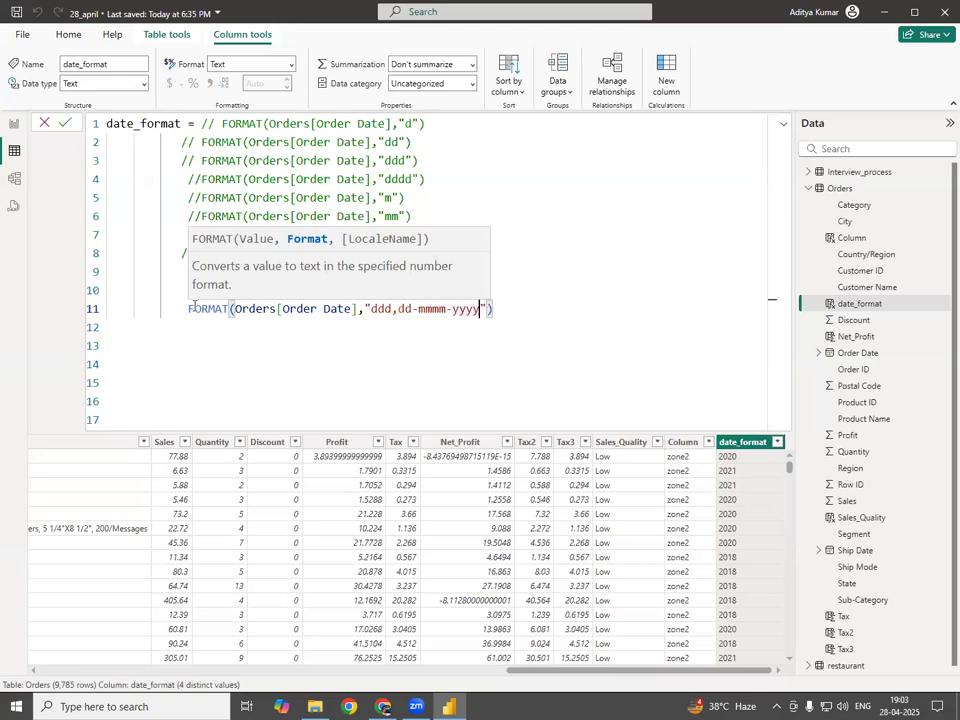
{"action": "key", "text": "Return"}
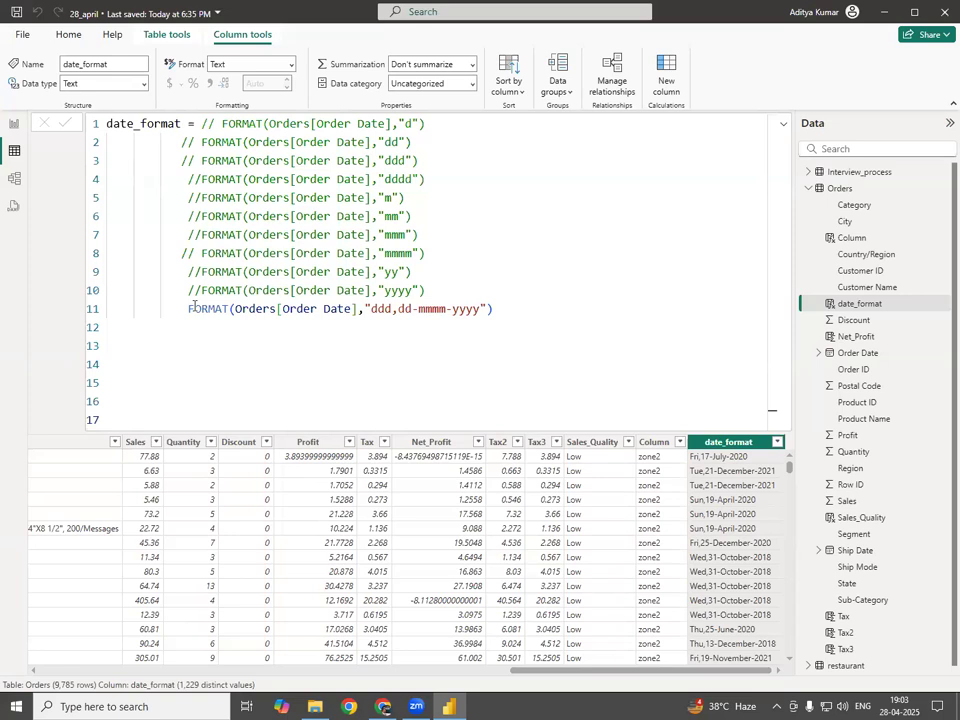
Step: Delete the surplus empty lines at the end of the date_format formula, keeping one below the last FORMAT line
{"action": "left_click", "coordinate": [172, 415]}
{"action": "key", "text": "BackSpace"}
{"action": "key", "text": "BackSpace"}
{"action": "key", "text": "BackSpace"}
{"action": "key", "text": "BackSpace"}
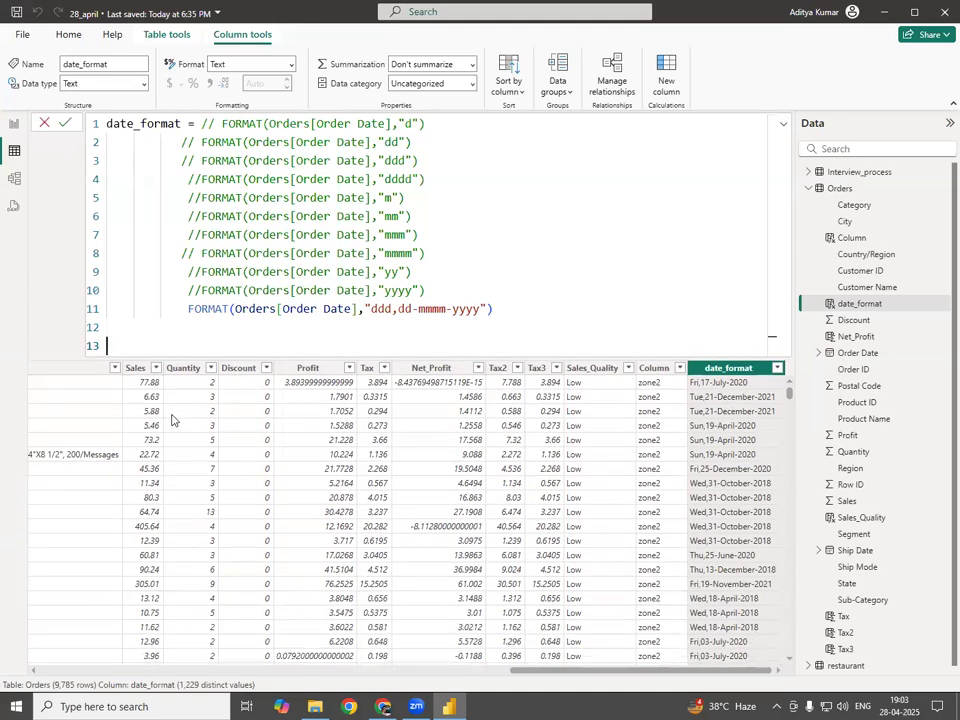
{"action": "key", "text": "BackSpace"}
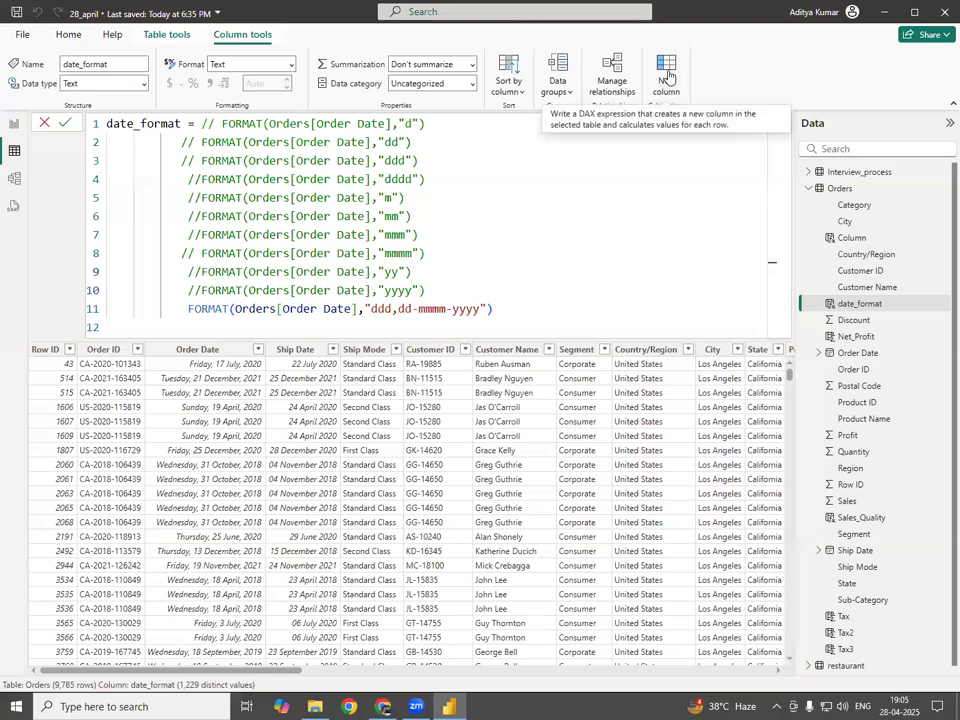
{"action": "left_click", "coordinate": [670, 72]}
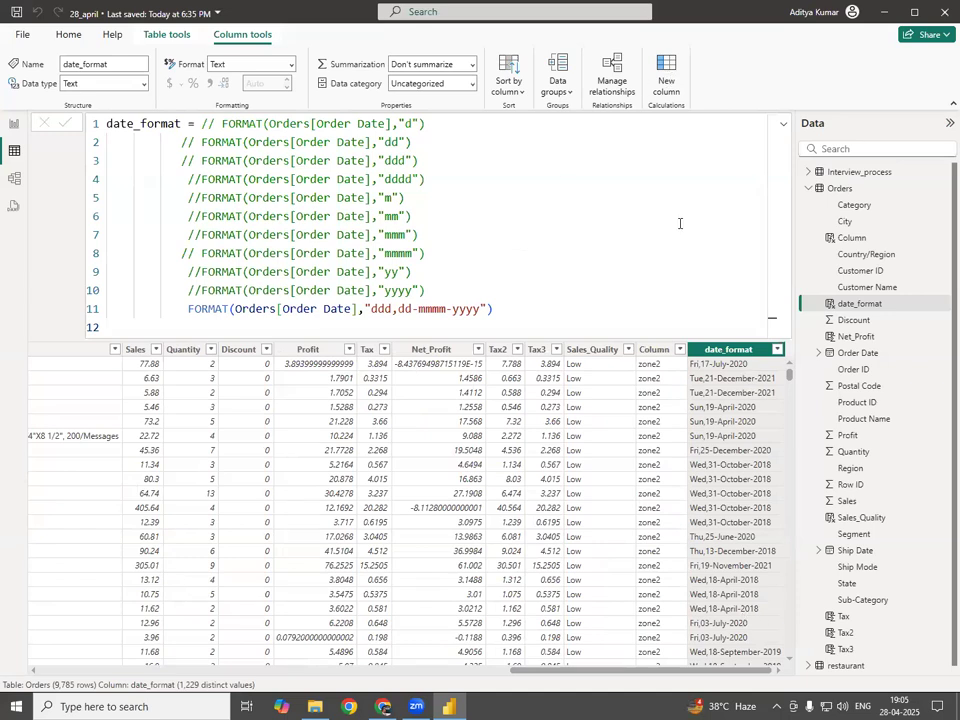
{"action": "left_click", "coordinate": [672, 84]}
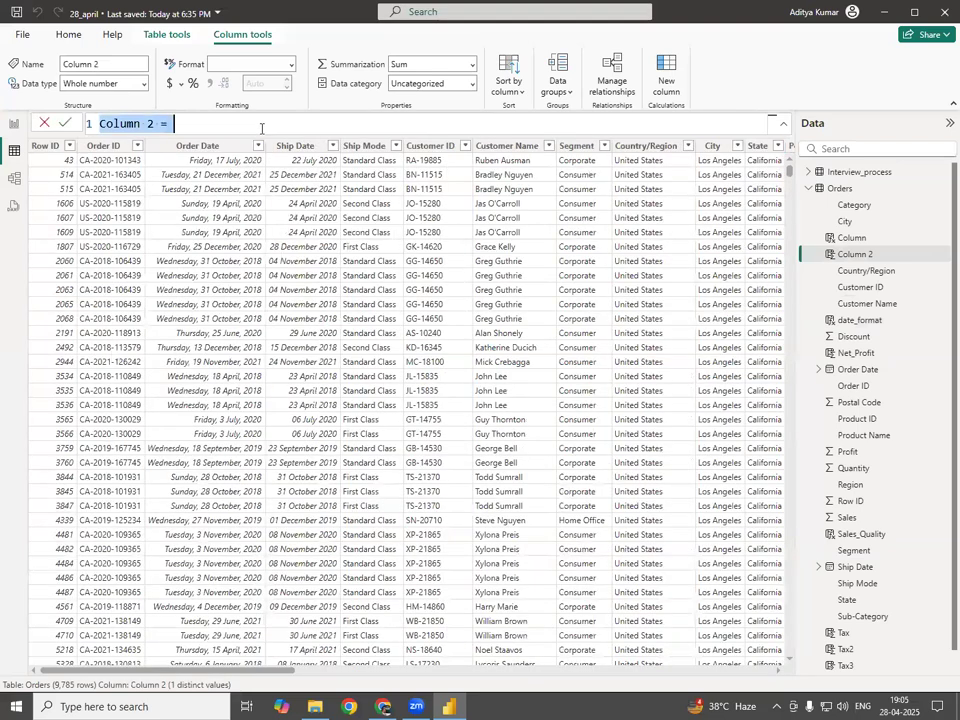
{"action": "left_click", "coordinate": [153, 124]}
{"action": "left_click", "coordinate": [221, 124]}
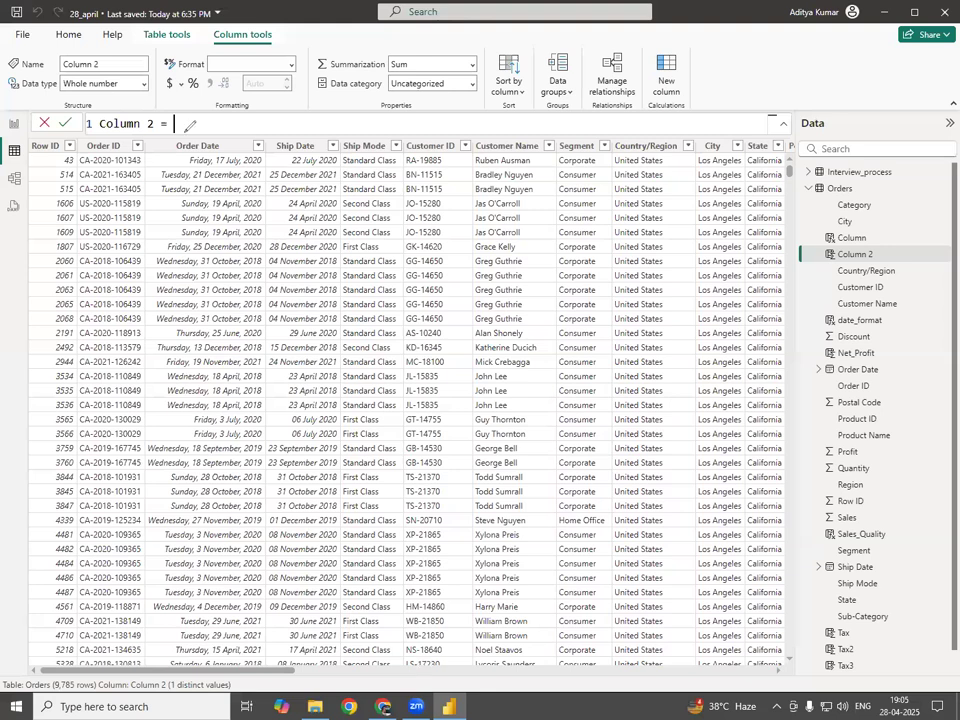
{"action": "left_click_drag", "start_coordinate": [179, 117], "coordinate": [300, 612]}
{"action": "left_click_drag", "start_coordinate": [275, 154], "coordinate": [192, 637]}
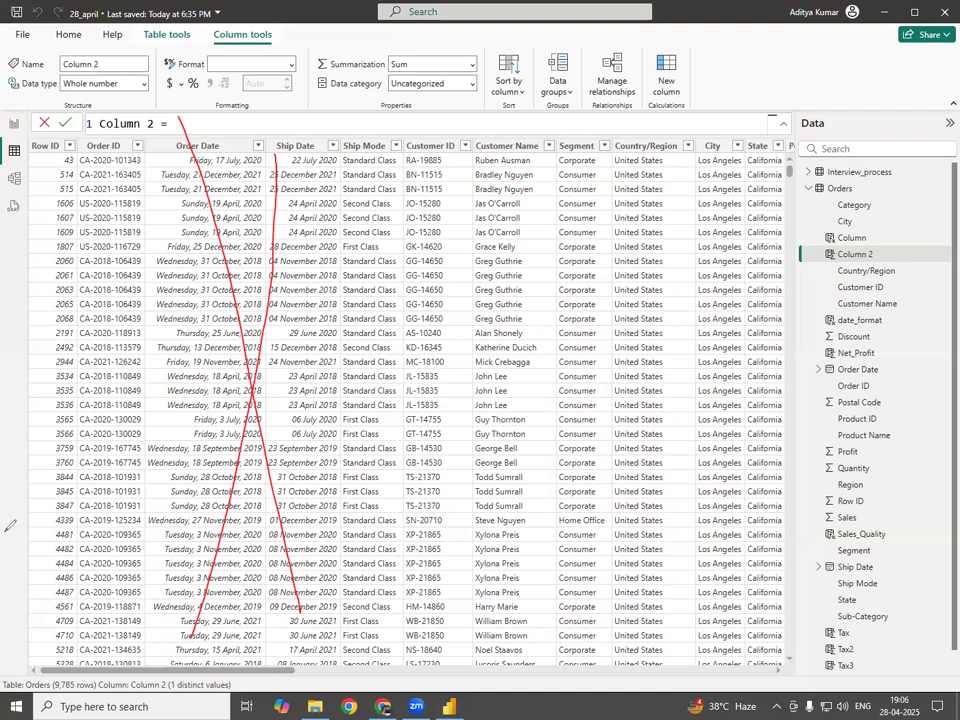
{"action": "key", "text": "Escape"}
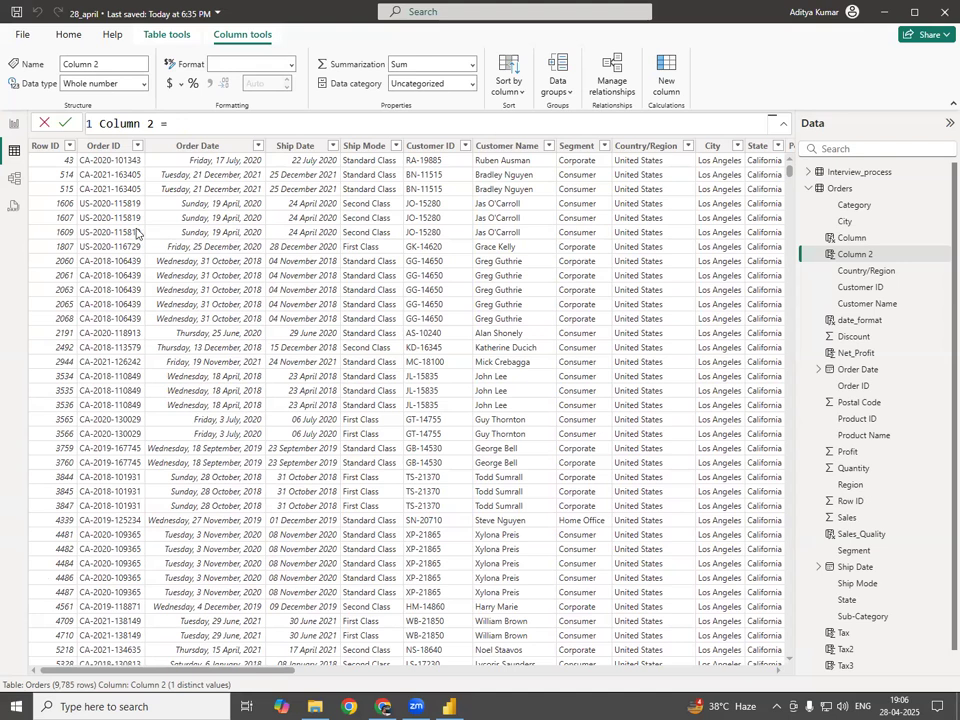
{"action": "left_click", "coordinate": [44, 122]}
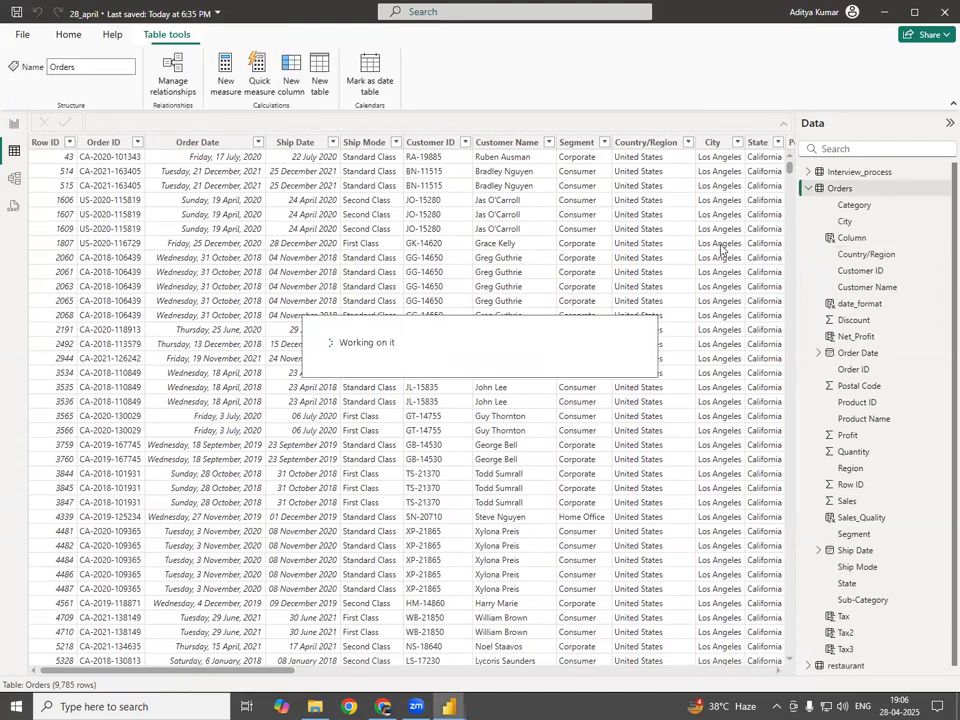
Step: Add a calculated column to the restaurant table with the formula TODAY() and commit it
{"action": "left_click", "coordinate": [808, 188]}
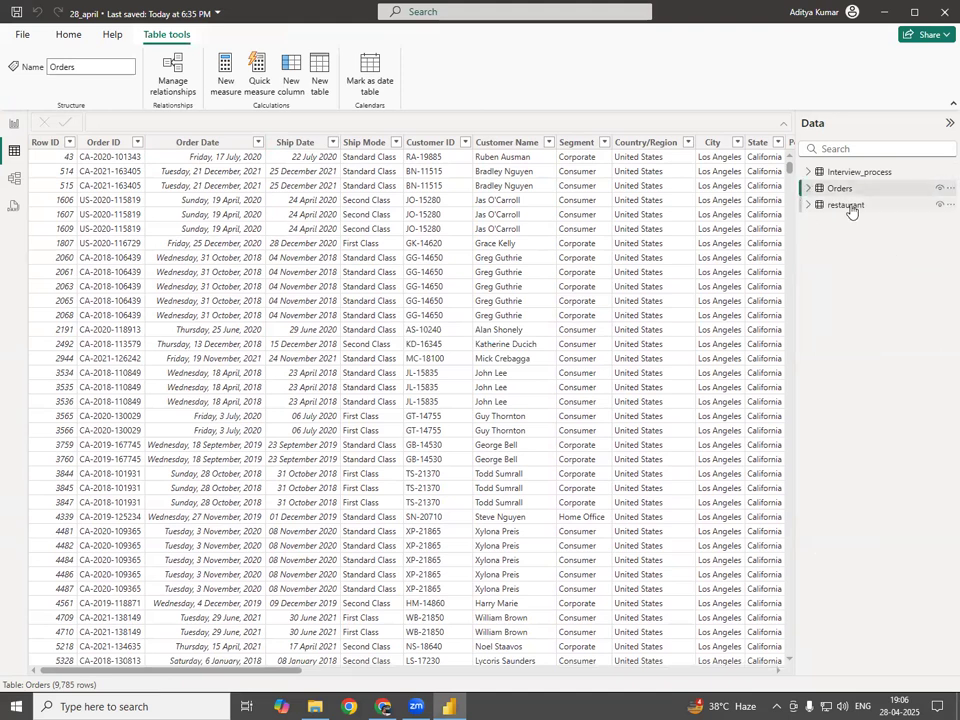
{"action": "left_click", "coordinate": [848, 205]}
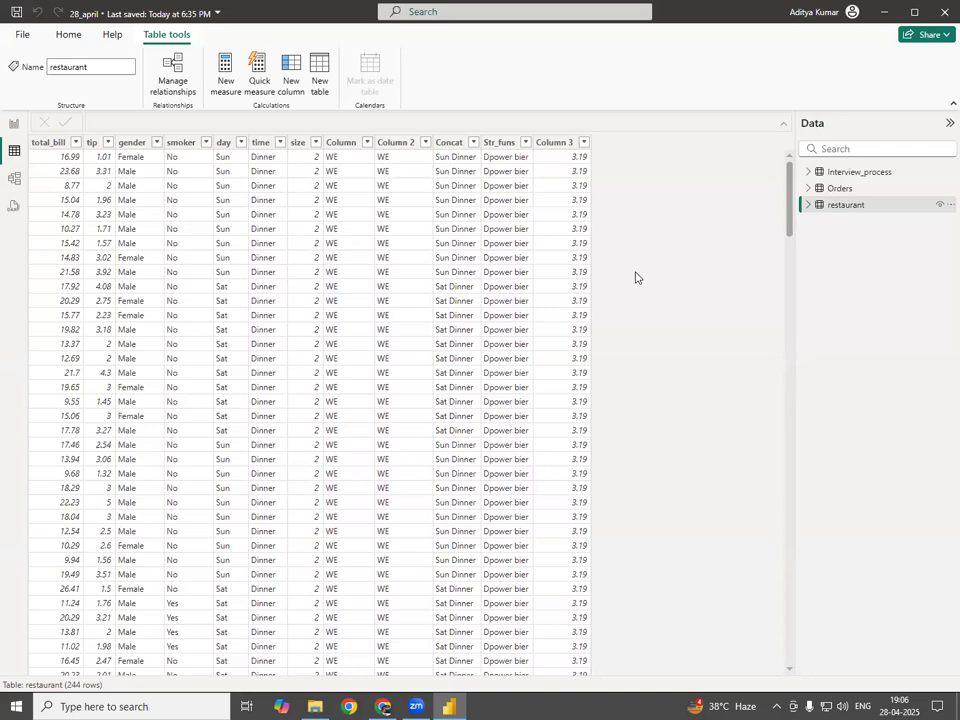
{"action": "left_click", "coordinate": [291, 79]}
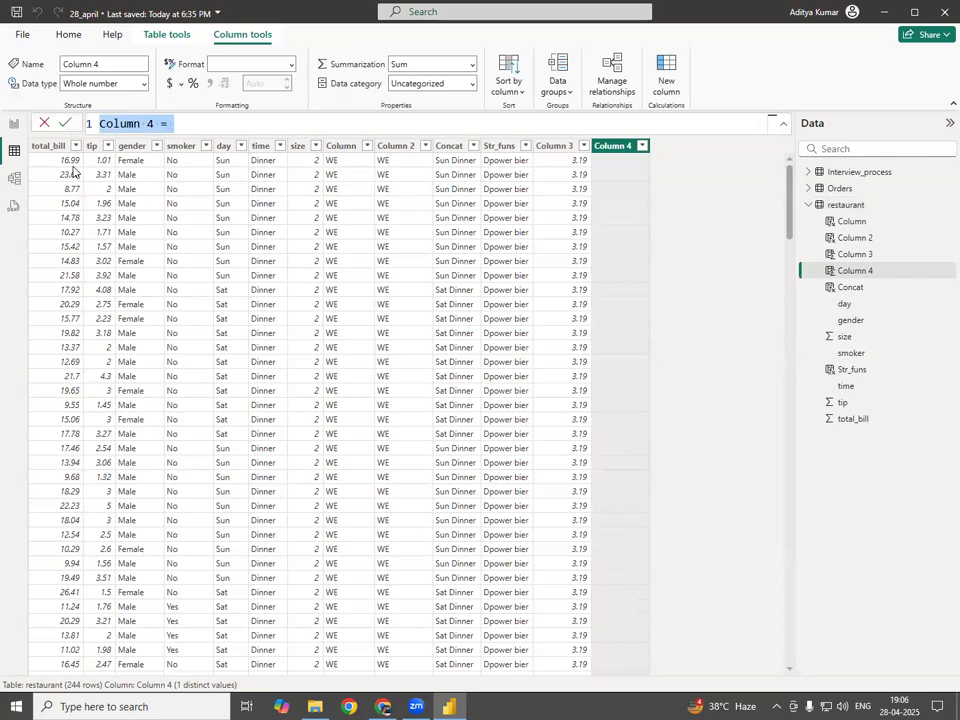
{"action": "left_click", "coordinate": [191, 121]}
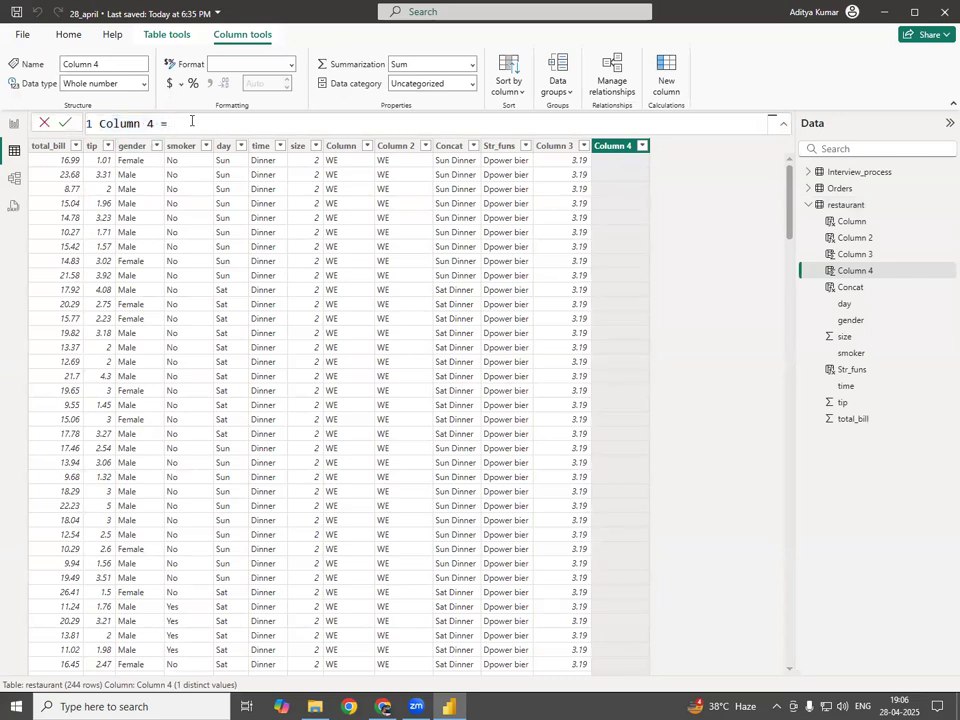
{"action": "type", "text": "to"}
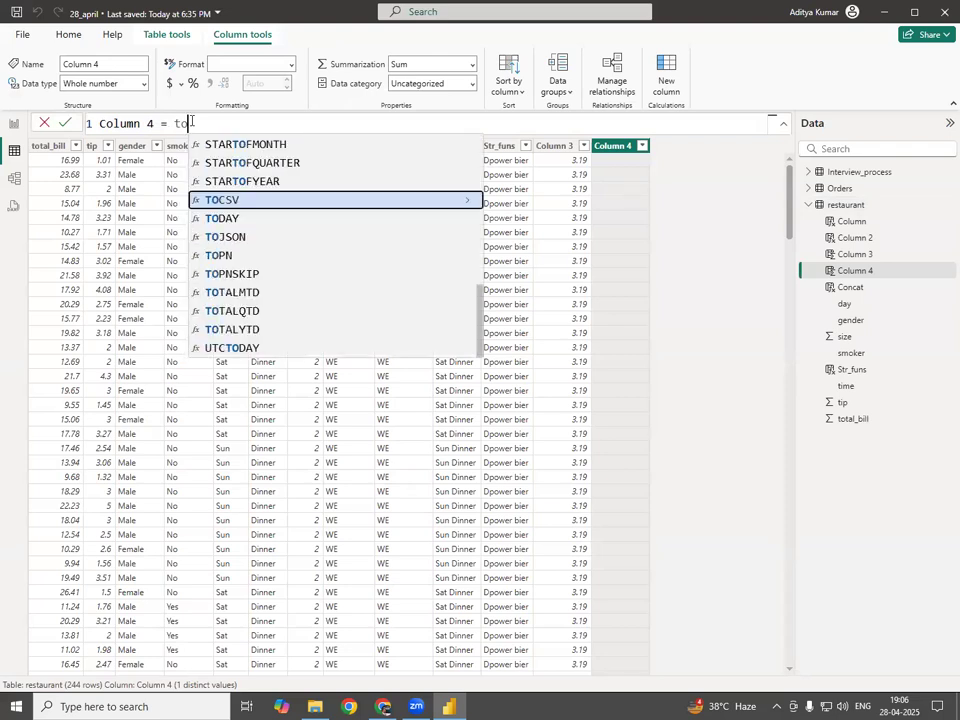
{"action": "type", "text": "d"}
{"action": "key", "text": "Tab"}
{"action": "type", "text": ")"}
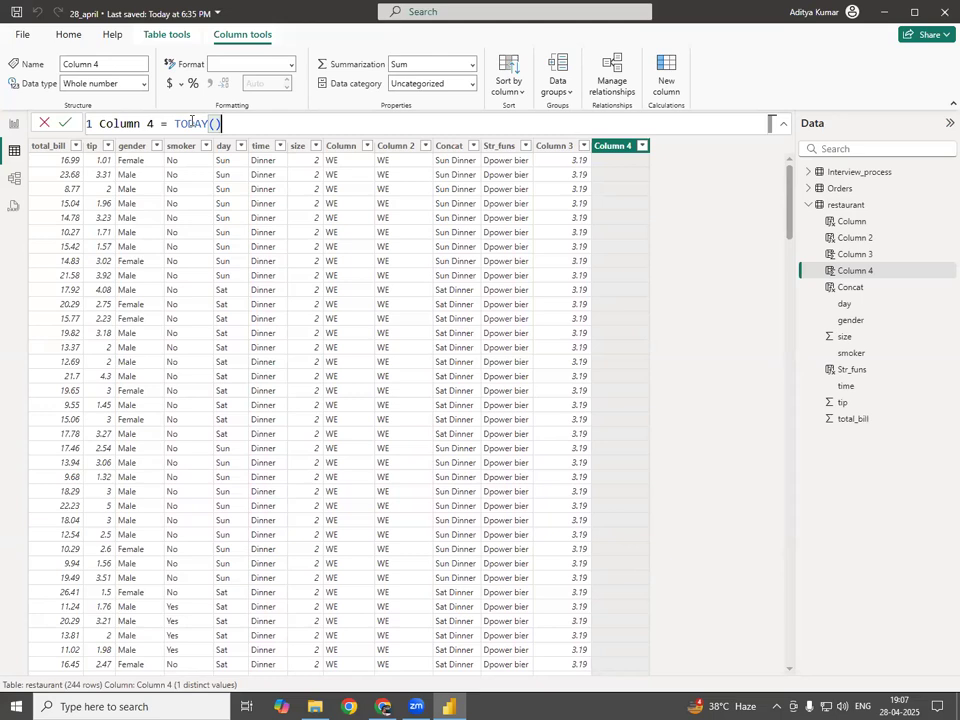
{"action": "key", "text": "Return"}
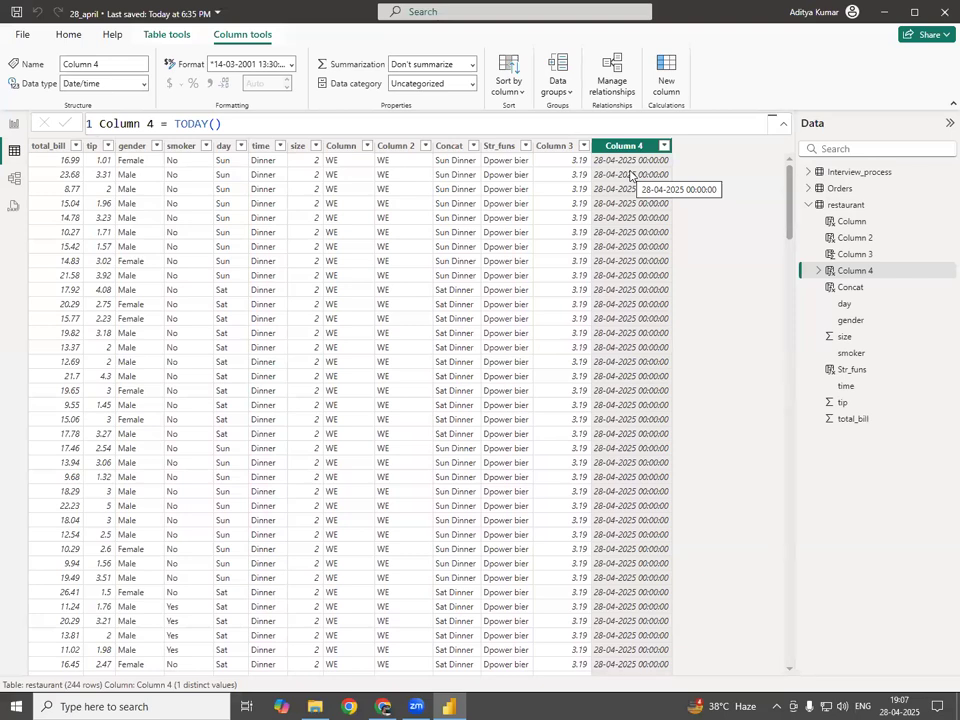
Step: Comment out TODAY() in the Column 4 formula with // and start a second line below it
{"action": "left_click", "coordinate": [256, 119]}
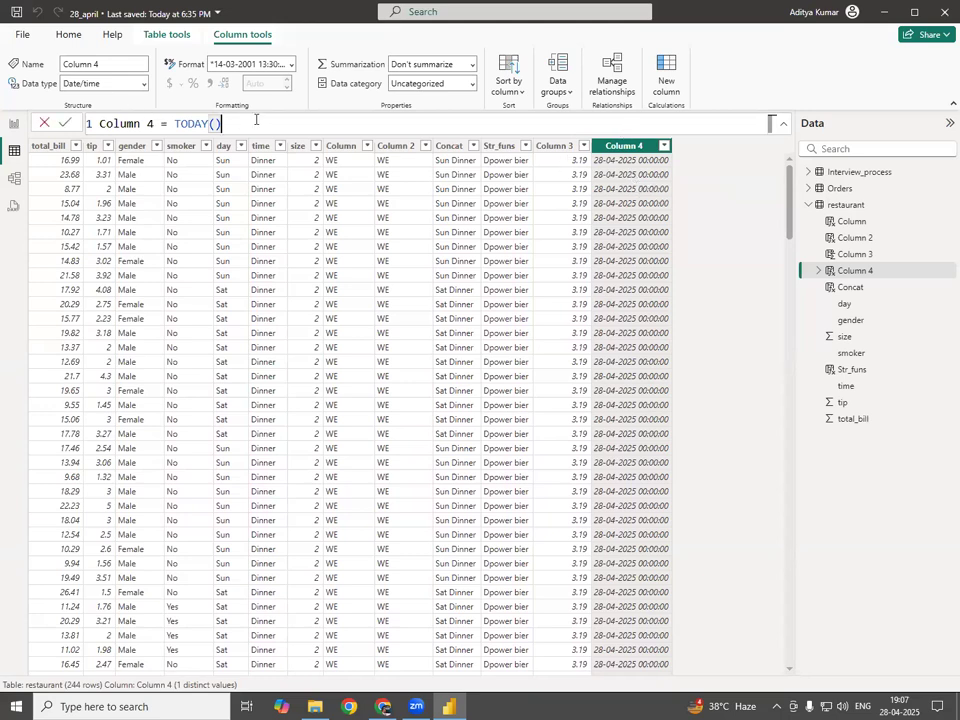
{"action": "key", "text": "shift+Return"}
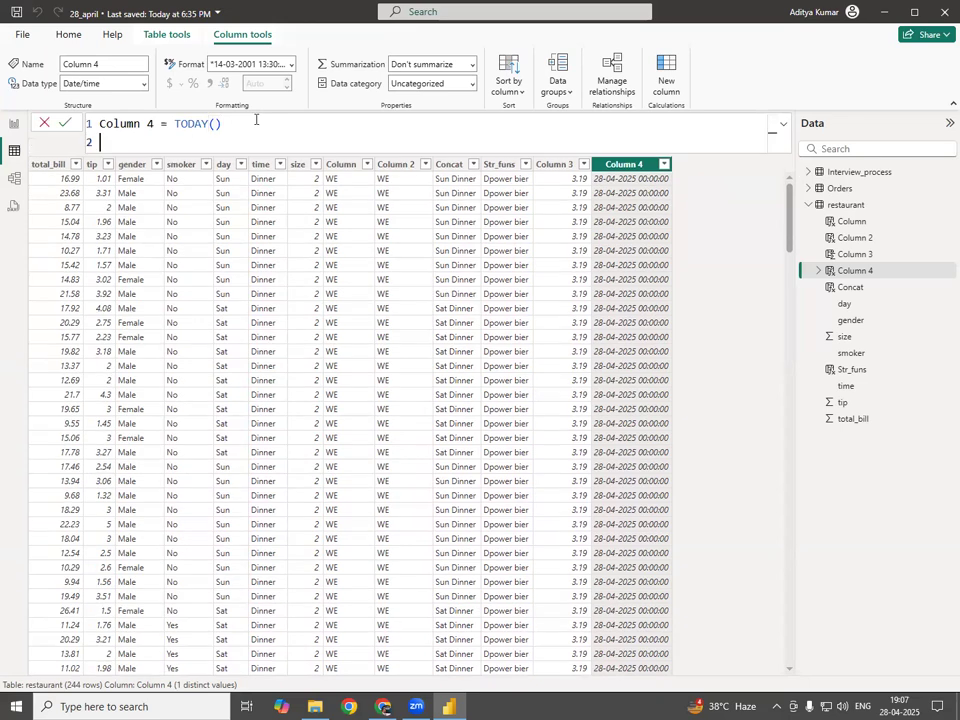
{"action": "key", "text": "Left"}
{"action": "key", "text": "Left"}
{"action": "key", "text": "Left"}
{"action": "key", "text": "Left"}
{"action": "key", "text": "Left"}
{"action": "key", "text": "Left"}
{"action": "key", "text": "Left"}
{"action": "key", "text": "Left"}
{"action": "type", "text": "//"}
{"action": "key", "text": "Down"}
Step: Enter NOW() on the second line and commit the Column 4 formula
{"action": "type", "text": "No"}
{"action": "key", "text": "Down"}
{"action": "key", "text": "Down"}
{"action": "key", "text": "Down"}
{"action": "key", "text": "Down"}
{"action": "key", "text": "Down"}
{"action": "key", "text": "Down"}
{"action": "key", "text": "Down"}
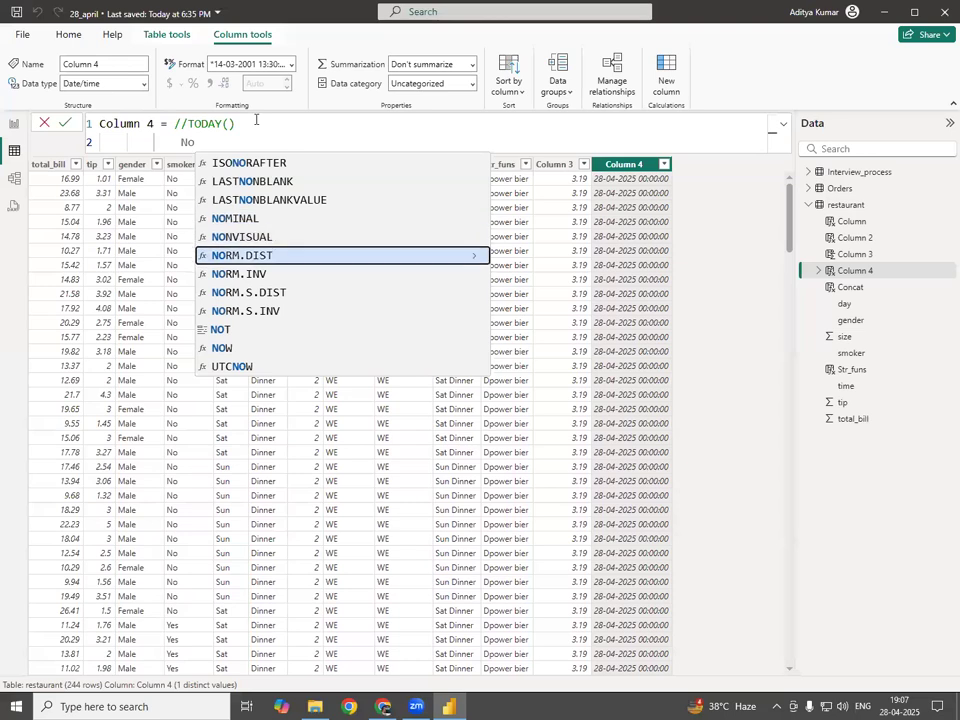
{"action": "key", "text": "Tab"}
{"action": "type", "text": ")"}
{"action": "key", "text": "Return"}
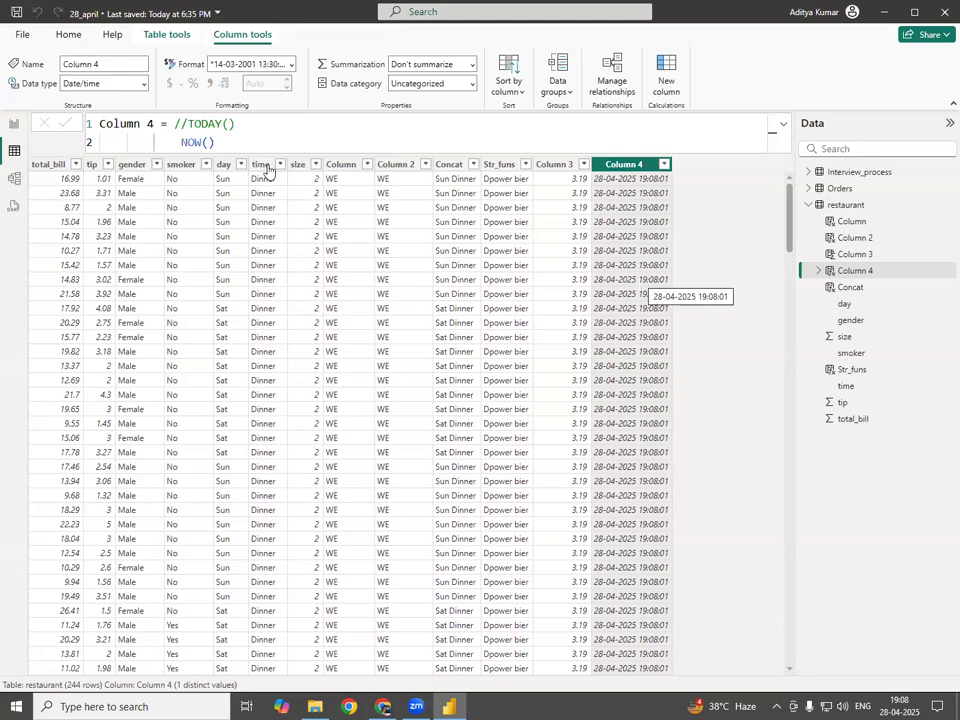
Step: Comment out the NOW() line with // and start a third line in the Column 4 formula
{"action": "left_click", "coordinate": [181, 142]}
{"action": "type", "text": "//"}
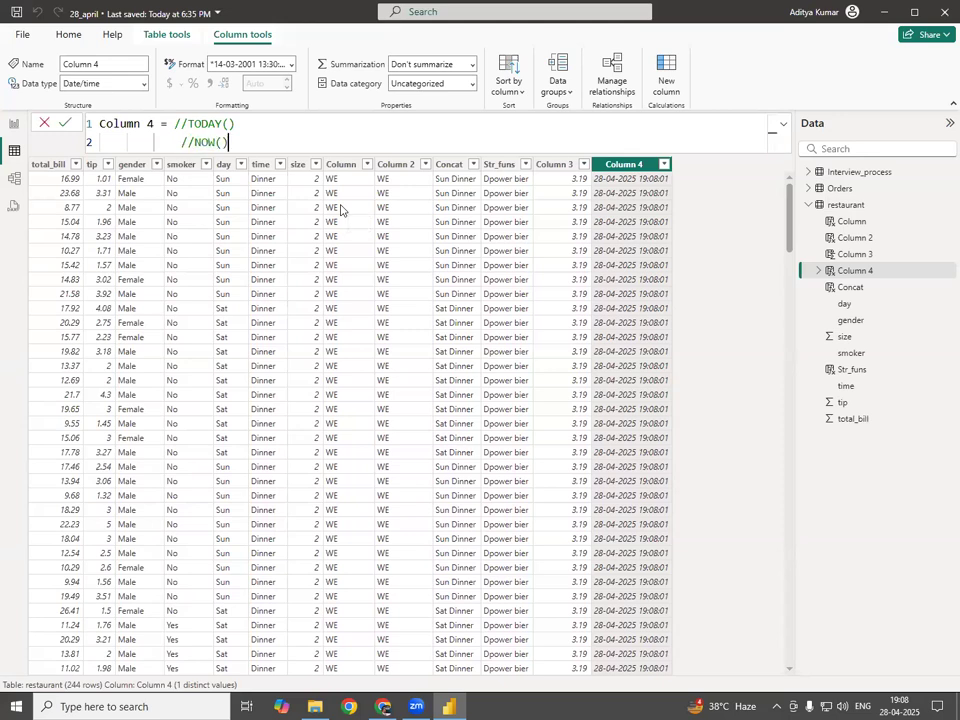
{"action": "key", "text": "Return"}
{"action": "left_click", "coordinate": [293, 141]}
{"action": "key", "text": "shift+Return"}
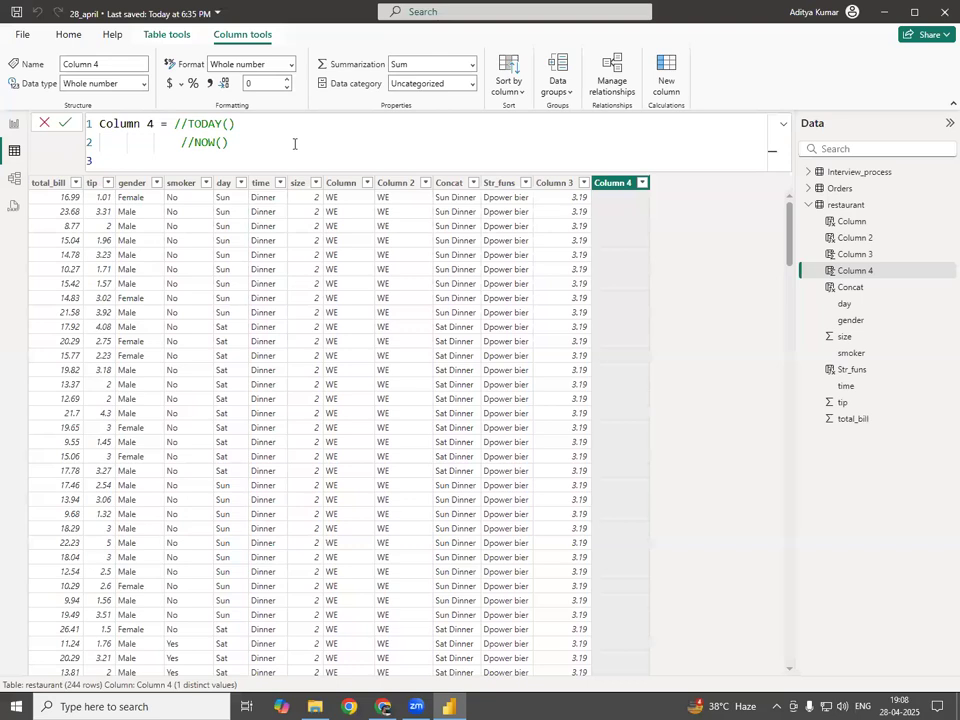
Step: Enter DATE(2023,4,25) on the third line and commit the Column 4 formula
{"action": "type", "text": "Da"}
{"action": "key", "text": "Down"}
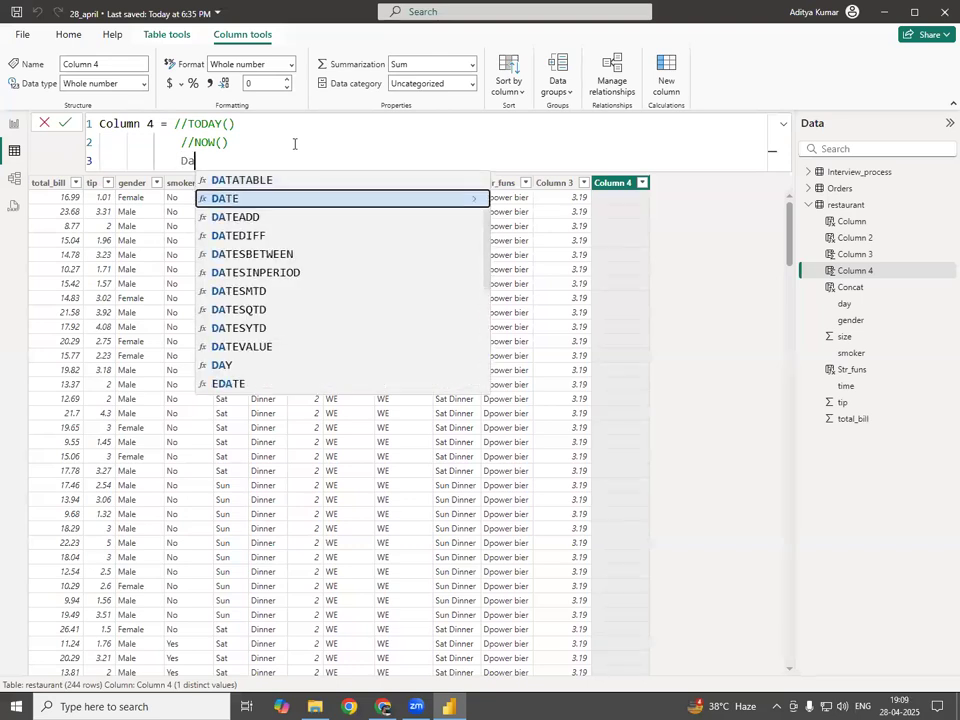
{"action": "key", "text": "Tab"}
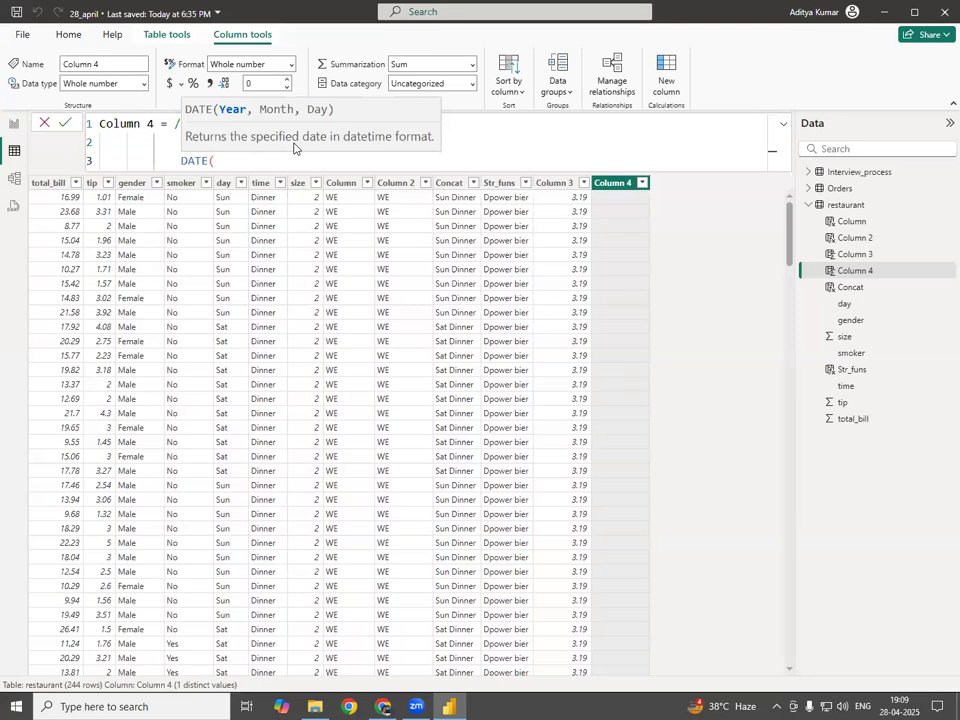
{"action": "type", "text": "2023,4,25)"}
{"action": "key", "text": "Return"}
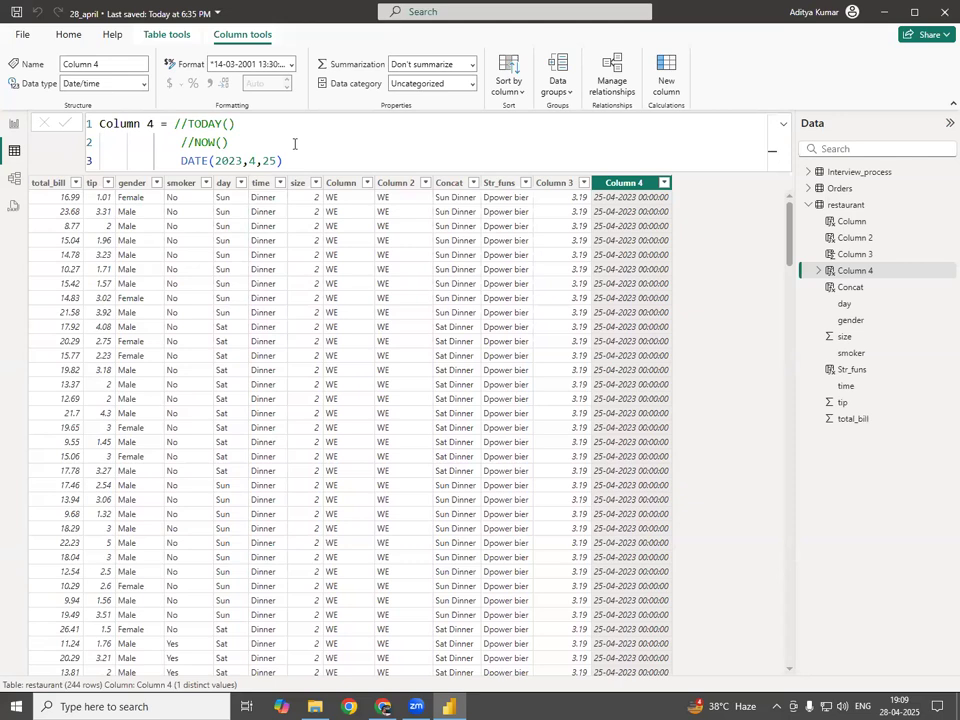
Step: Add a fourth line to the Column 4 formula and comment out the DATE(2023,4,25) line with //
{"action": "left_click", "coordinate": [312, 160]}
{"action": "key", "text": "shift+Return"}
{"action": "key", "text": "Up"}
{"action": "type", "text": "//"}
{"action": "key", "text": "Down"}
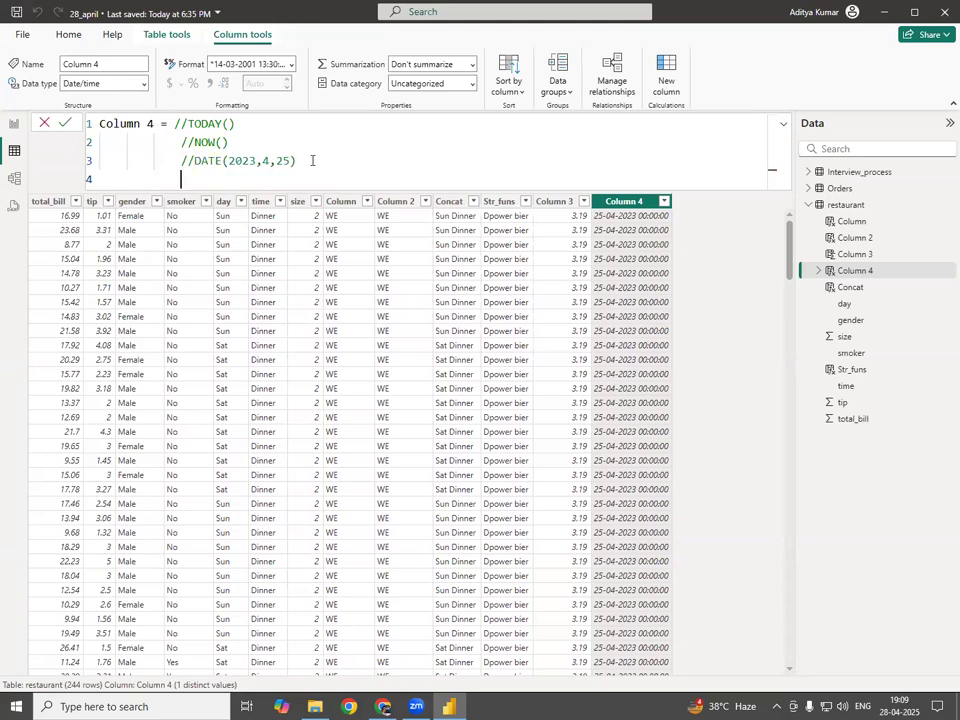
Step: Enter YEAR("10-5-2025") on the fourth line and commit the Column 4 formula
{"action": "type", "text": "ye"}
{"action": "key", "text": "Tab"}
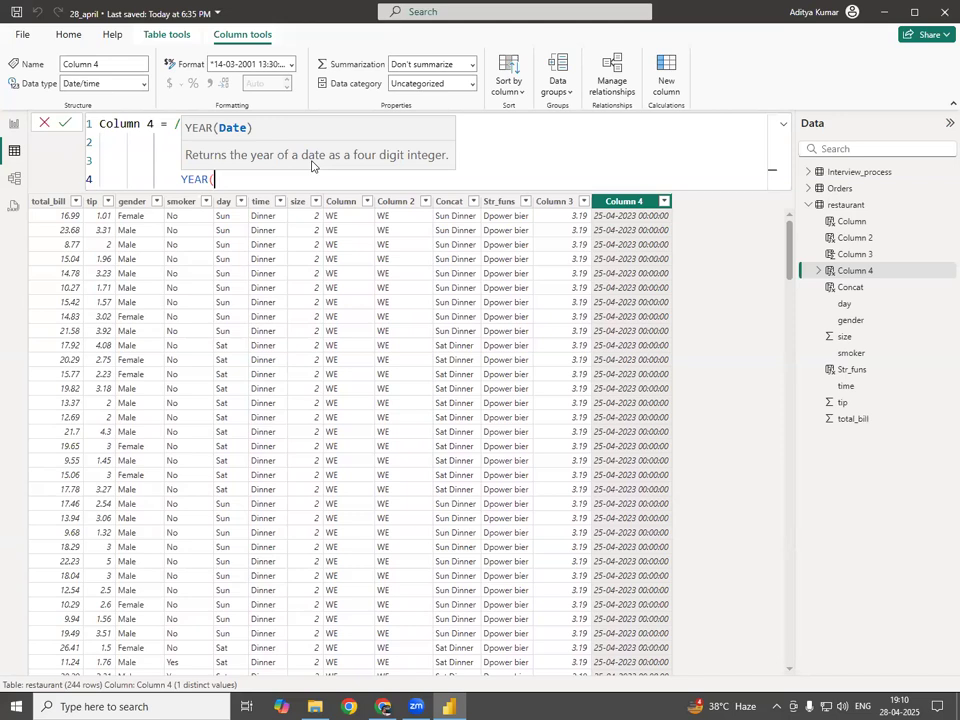
{"action": "type", "text": "\"\""}
{"action": "type", "text": "10"}
{"action": "type", "text": "-5-2"}
{"action": "type", "text": "025\")"}
{"action": "key", "text": "Return"}
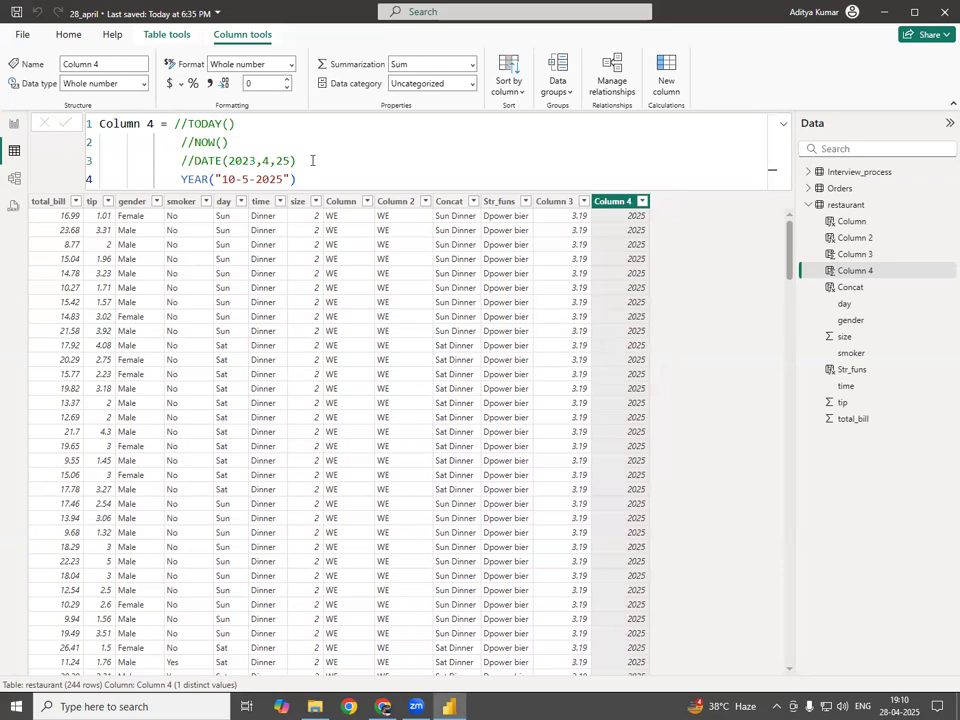
Step: Start a fifth line in the Column 4 formula and comment out the YEAR("10-5-2025") line with //
{"action": "left_click", "coordinate": [316, 179]}
{"action": "key", "text": "shift+Return"}
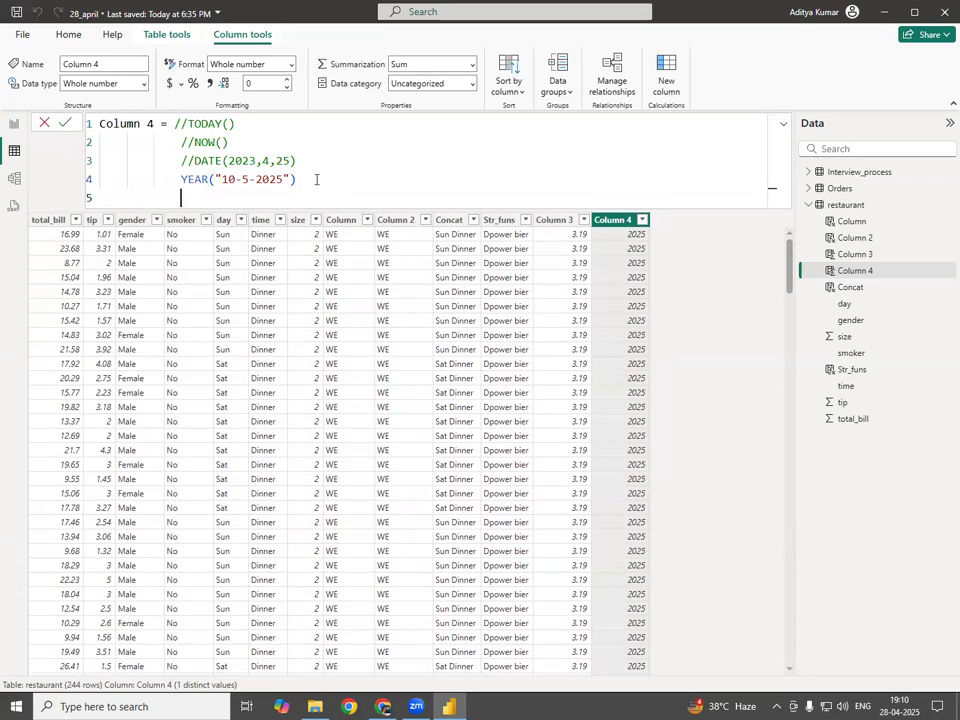
{"action": "type", "text": "Ye"}
{"action": "key", "text": "Up"}
{"action": "key", "text": "Left"}
{"action": "type", "text": "//"}
{"action": "key", "text": "Down"}
Step: Enter YEAR(2030-12-20) with an unquoted date on the fifth line and commit the Column 4 formula
{"action": "key", "text": "BackSpace"}
{"action": "key", "text": "Tab"}
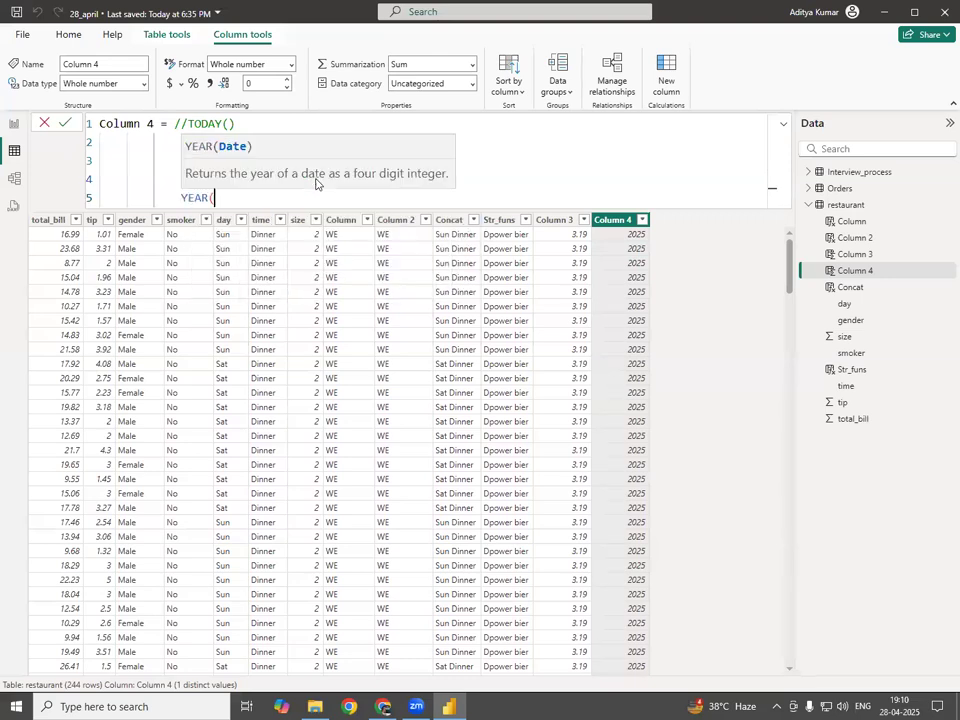
{"action": "type", "text": ")"}
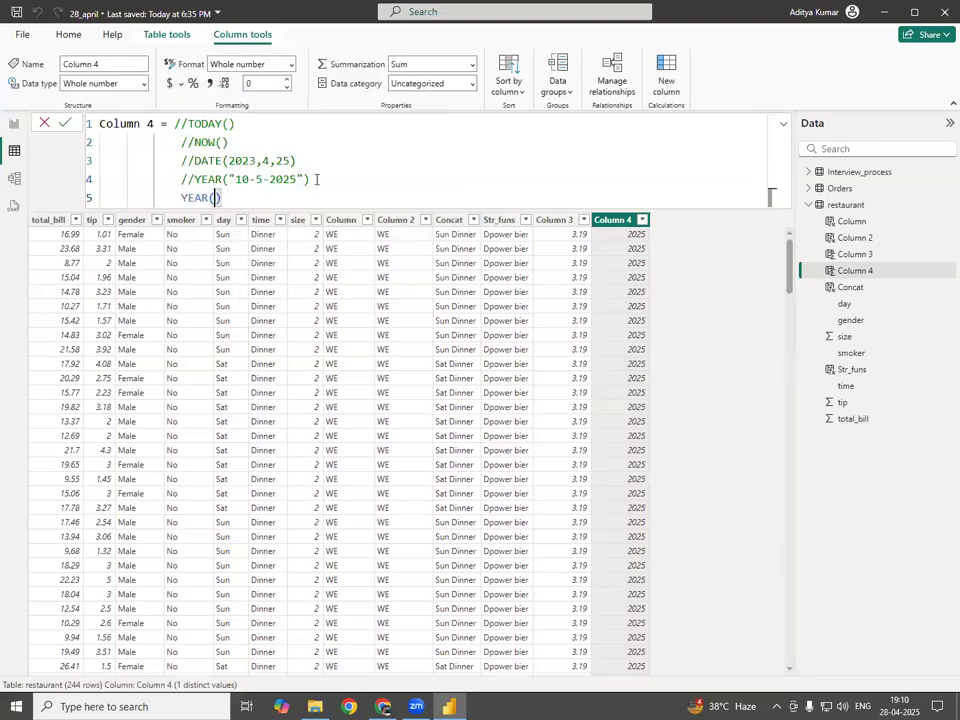
{"action": "key", "text": "Left"}
{"action": "type", "text": "202"}
{"action": "key", "text": "BackSpace"}
{"action": "type", "text": "30-"}
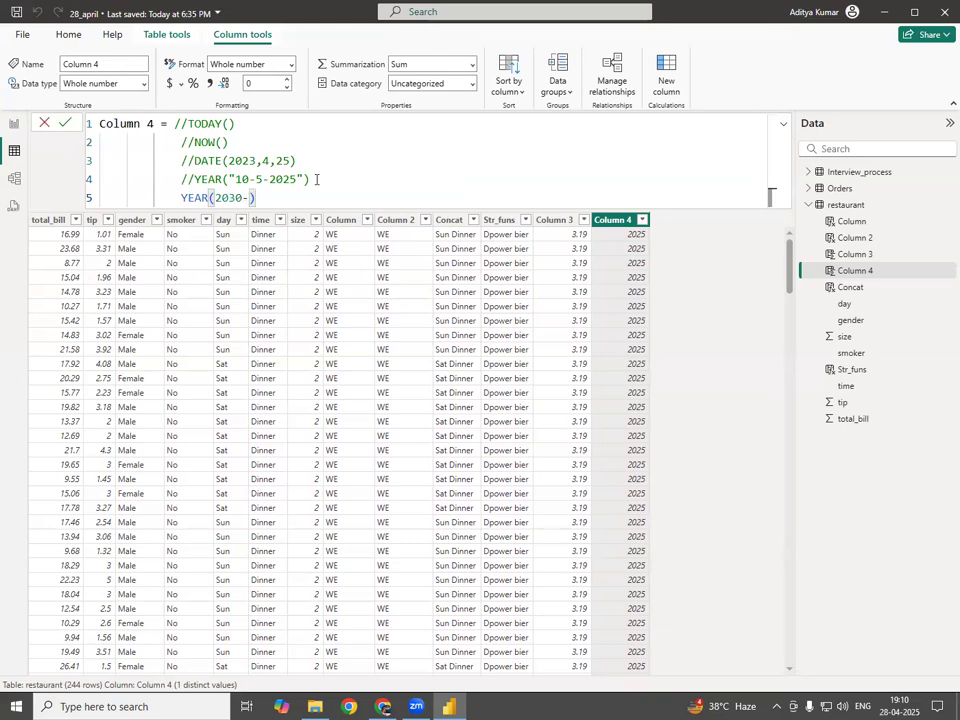
{"action": "type", "text": "12-20"}
{"action": "key", "text": "Return"}
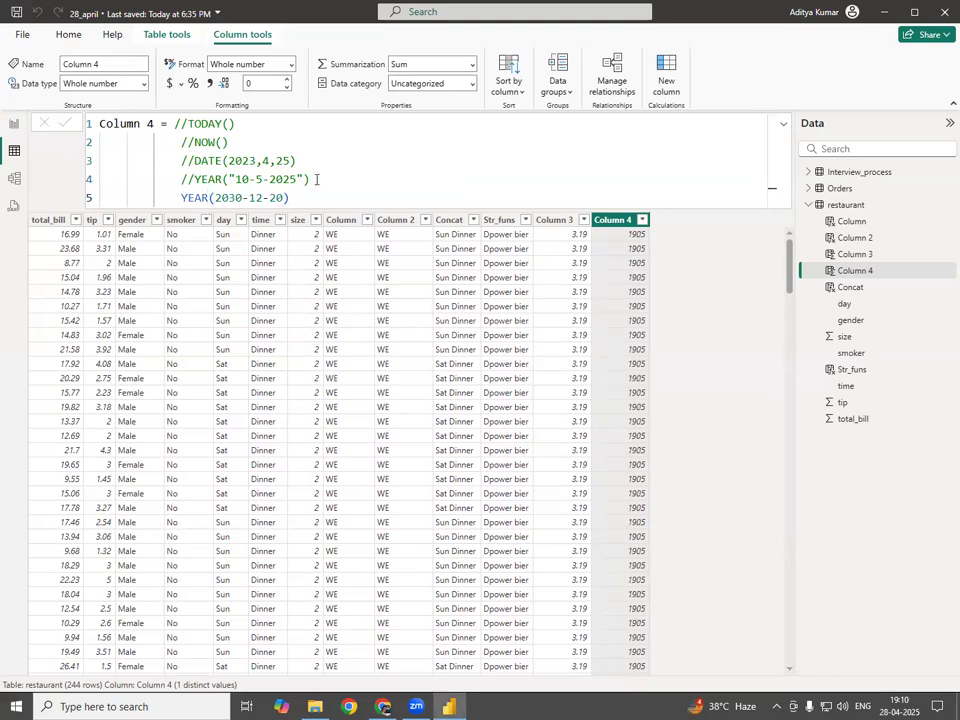
Step: Examine the order of the date parts in the quoted YEAR("10-5-2025") line against the unquoted date below it
{"action": "double_click", "coordinate": [275, 198]}
{"action": "left_click", "coordinate": [315, 195]}
{"action": "left_click_drag", "start_coordinate": [236, 179], "coordinate": [296, 179]}
{"action": "left_click", "coordinate": [296, 179]}
{"action": "left_click_drag", "start_coordinate": [236, 179], "coordinate": [244, 179]}
{"action": "left_click", "coordinate": [275, 179]}
{"action": "double_click", "coordinate": [276, 179]}
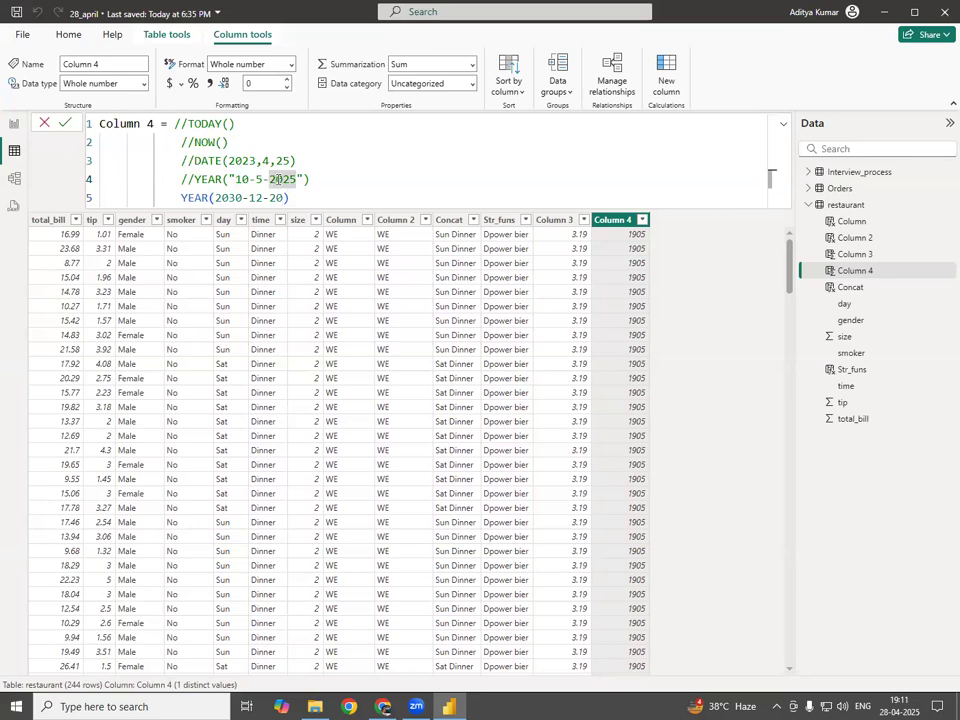
Step: Delete the YEAR(2030-12-20) expression from the fifth line of the Column 4 formula
{"action": "left_click", "coordinate": [330, 197]}
{"action": "key", "text": "shift+Home"}
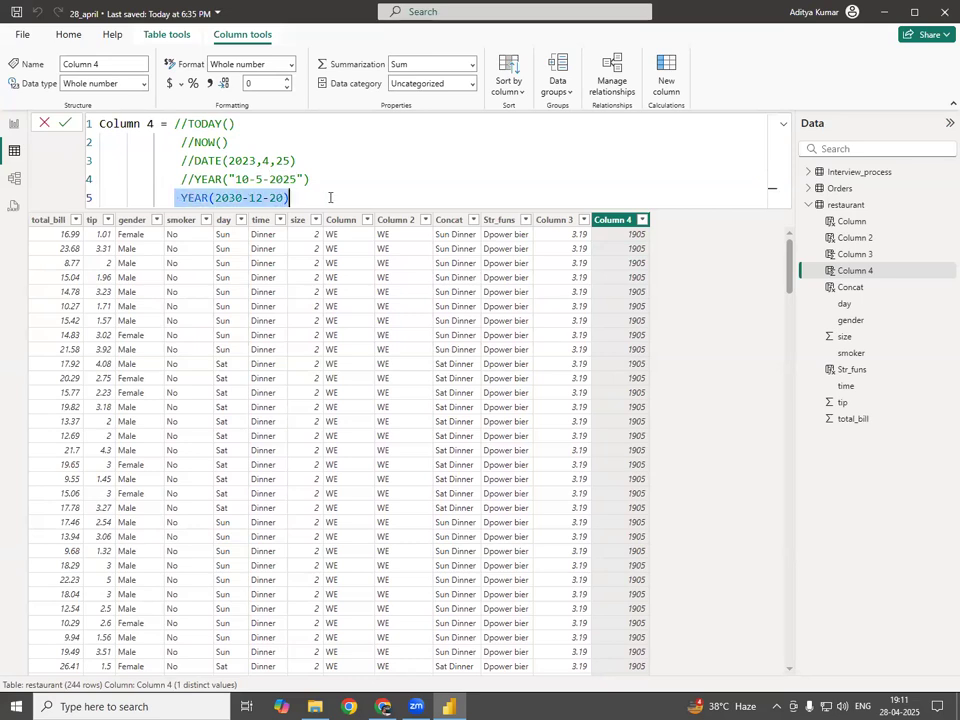
{"action": "key", "text": "BackSpace"}
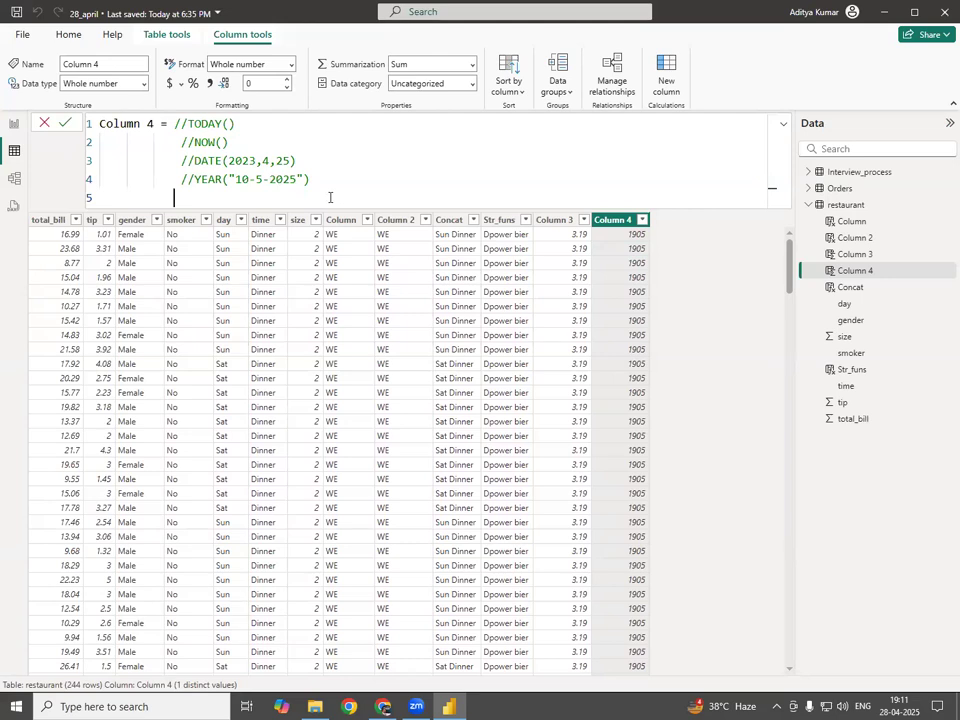
{"action": "type", "text": "Mo"}
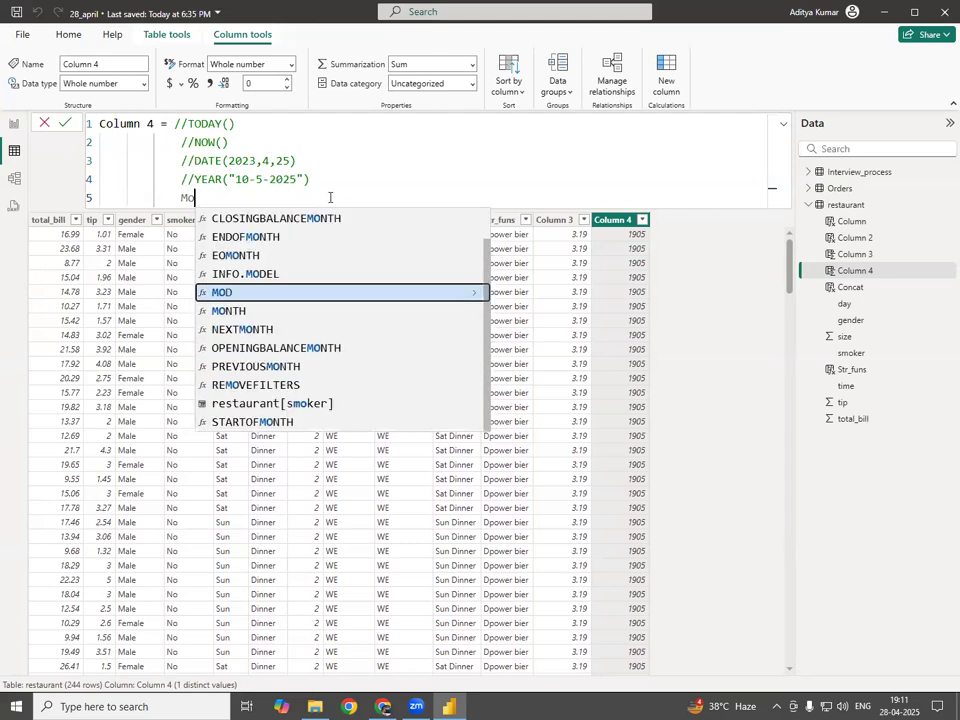
{"action": "key", "text": "Down"}
{"action": "key", "text": "Tab"}
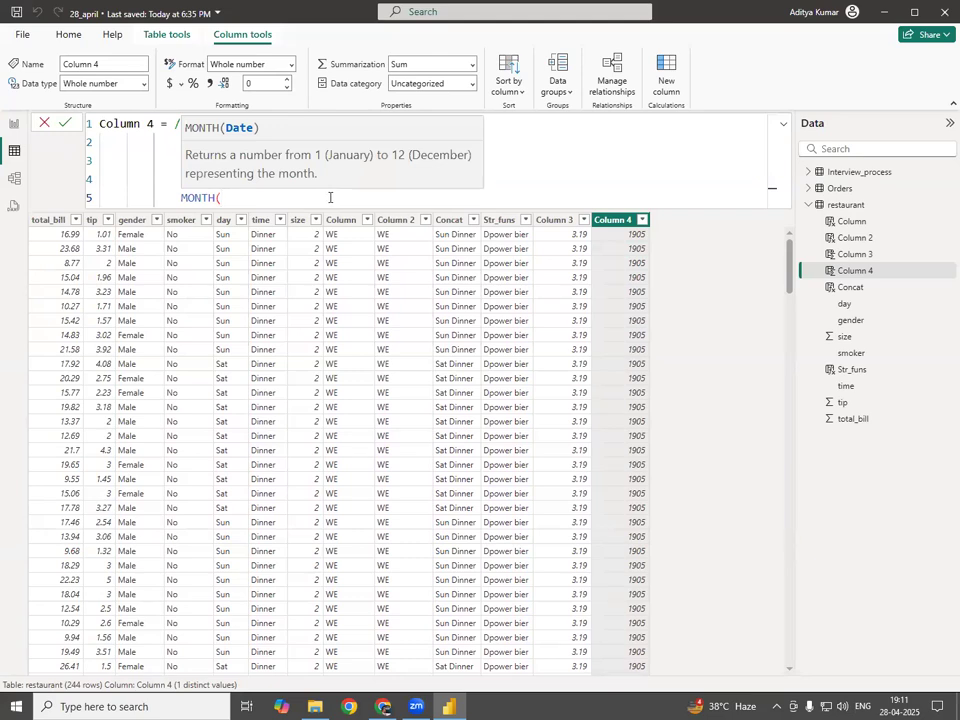
{"action": "key", "text": "BackSpace"}
{"action": "key", "text": "BackSpace"}
{"action": "key", "text": "BackSpace"}
{"action": "key", "text": "BackSpace"}
{"action": "key", "text": "BackSpace"}
{"action": "key", "text": "BackSpace"}
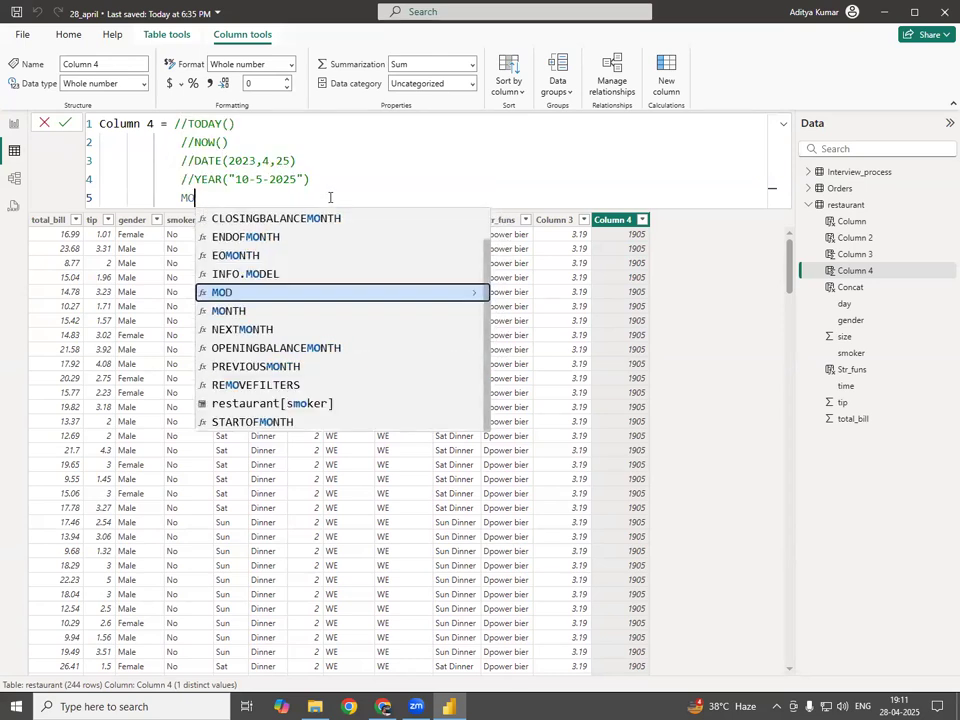
{"action": "type", "text": "da"}
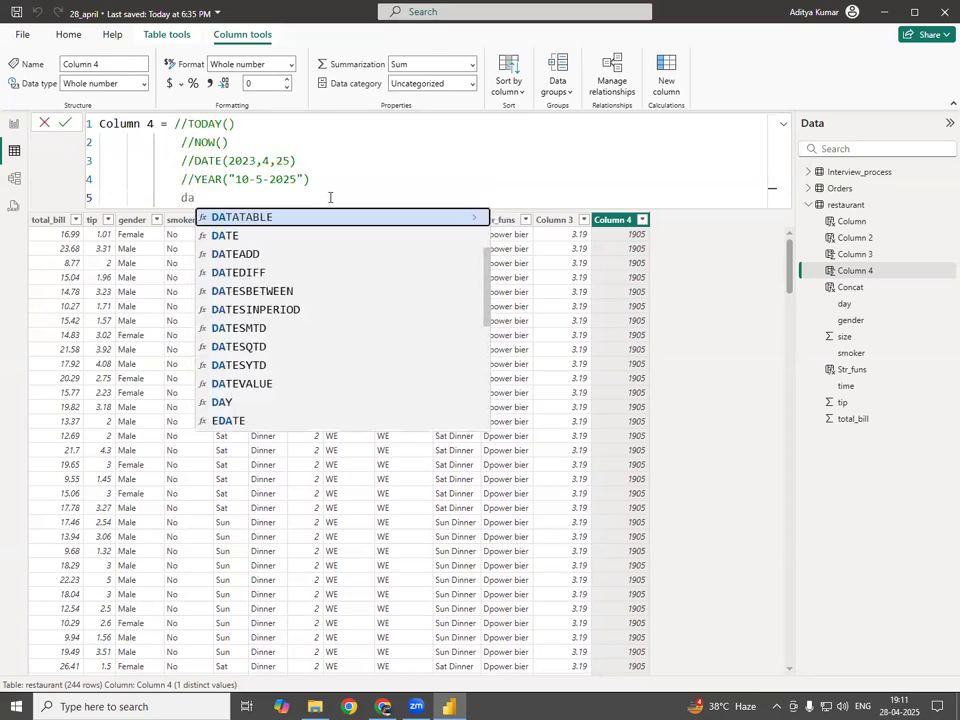
{"action": "key", "text": "Down"}
{"action": "key", "text": "Down"}
{"action": "key", "text": "Down"}
{"action": "key", "text": "Down"}
{"action": "key", "text": "Down"}
{"action": "key", "text": "Down"}
{"action": "key", "text": "Down"}
{"action": "key", "text": "Tab"}
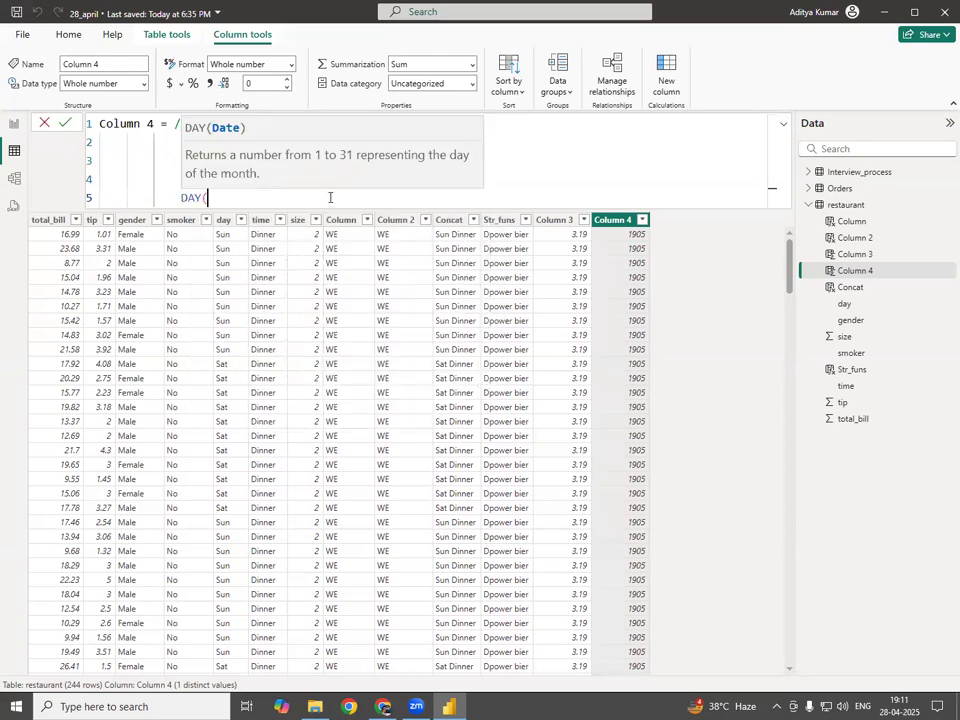
{"action": "key", "text": "BackSpace"}
{"action": "key", "text": "BackSpace"}
{"action": "key", "text": "BackSpace"}
{"action": "key", "text": "BackSpace"}
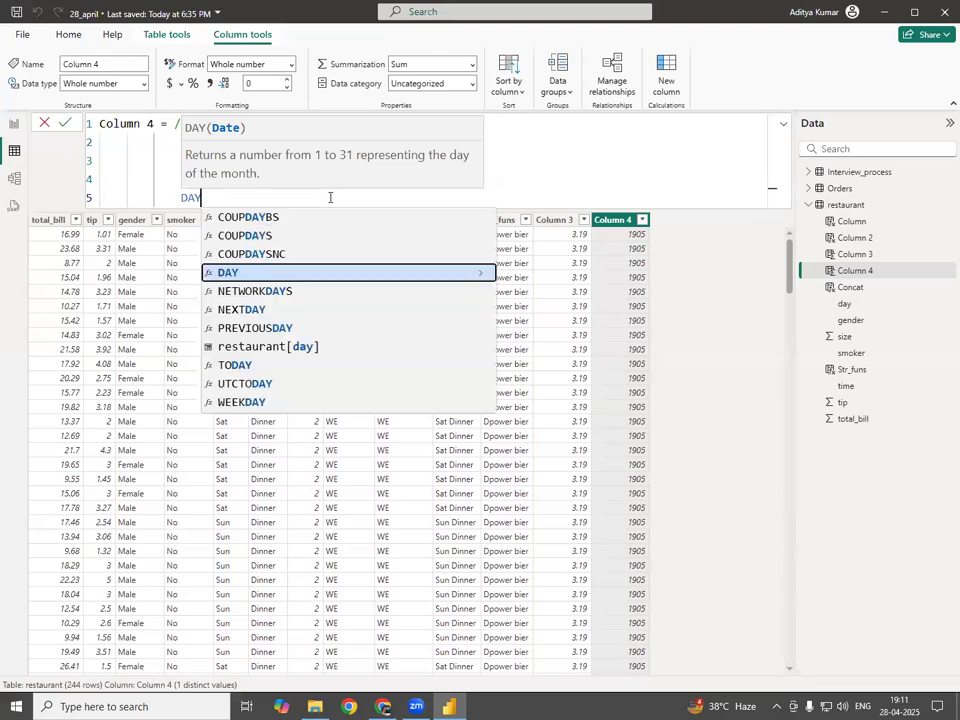
{"action": "key", "text": "Escape"}
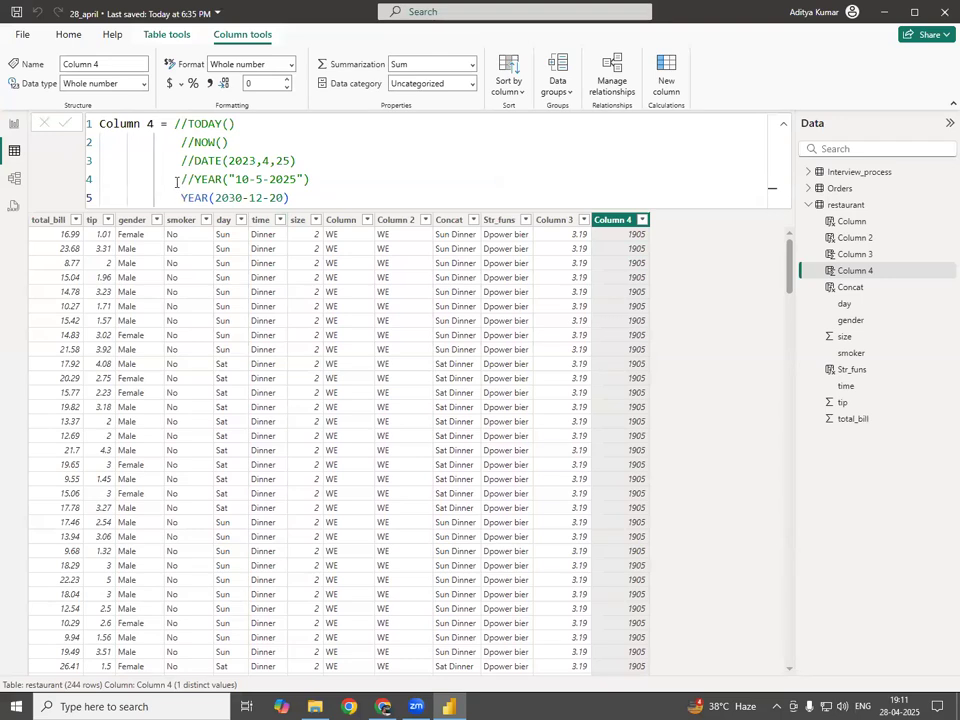
Step: Delete the YEAR(2030-12-20) expression from the last line of the Column 4 formula
{"action": "left_click_drag", "start_coordinate": [180, 197], "coordinate": [315, 195]}
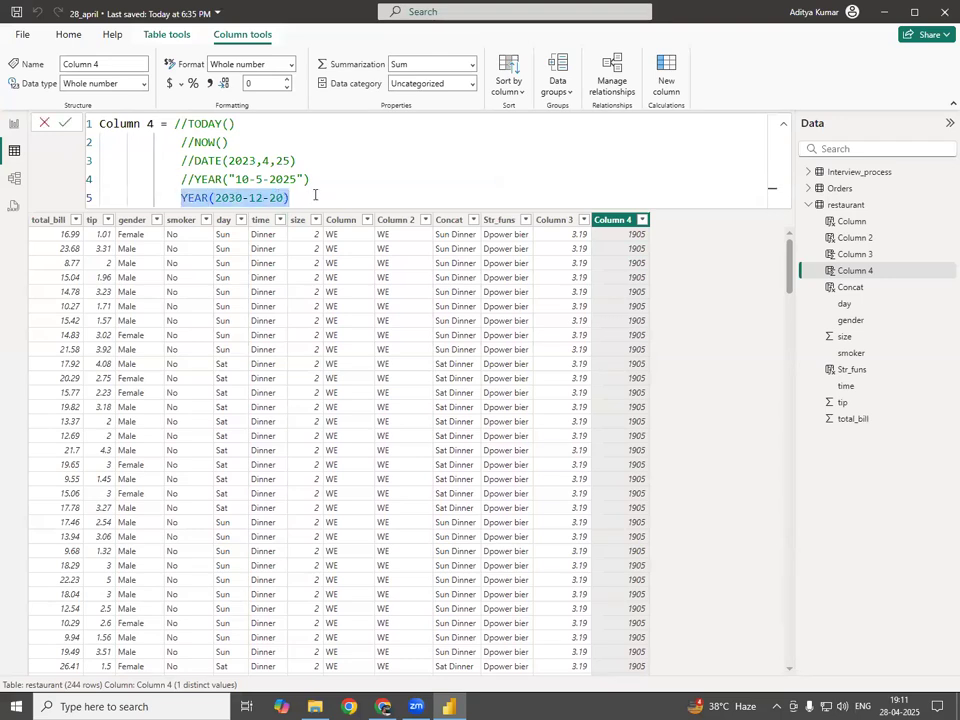
{"action": "key", "text": "BackSpace"}
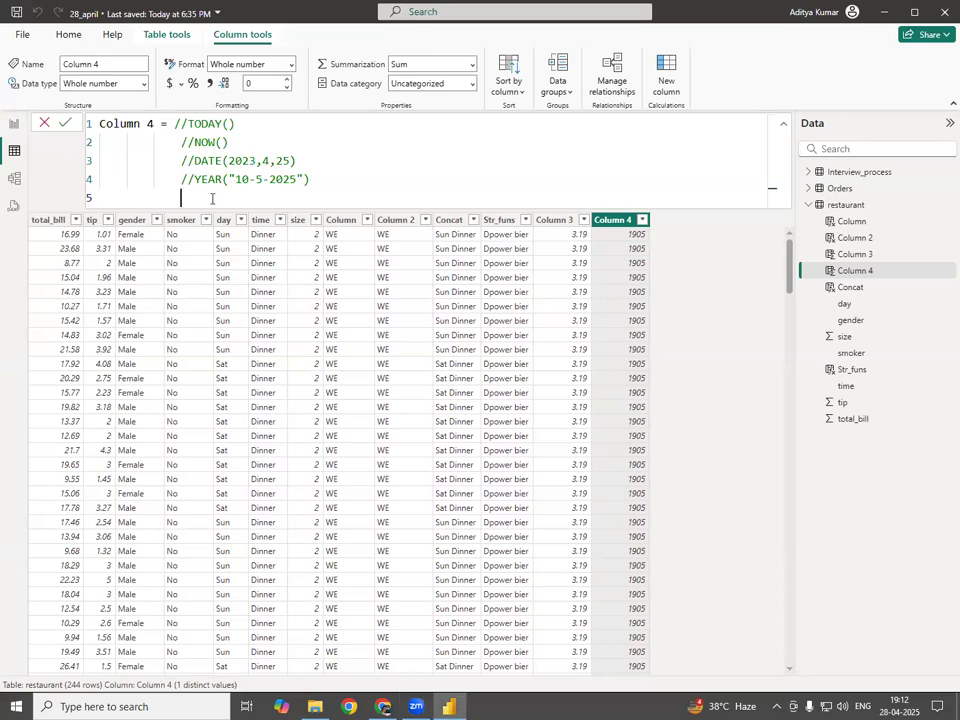
{"action": "type", "text": "yea"}
{"action": "key", "text": "Tab"}
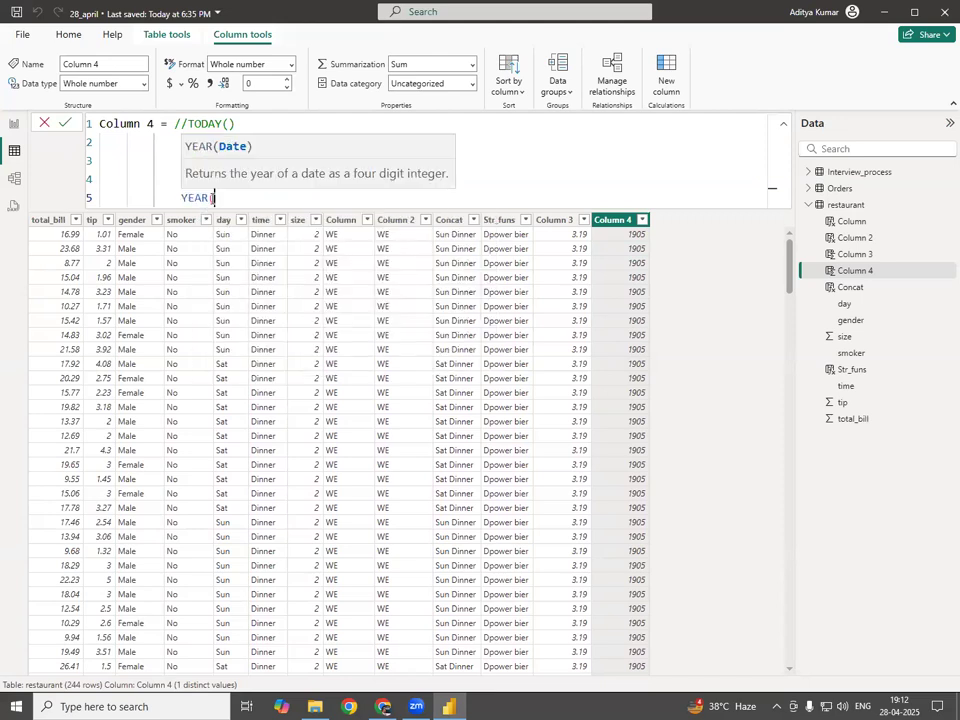
{"action": "type", "text": "o"}
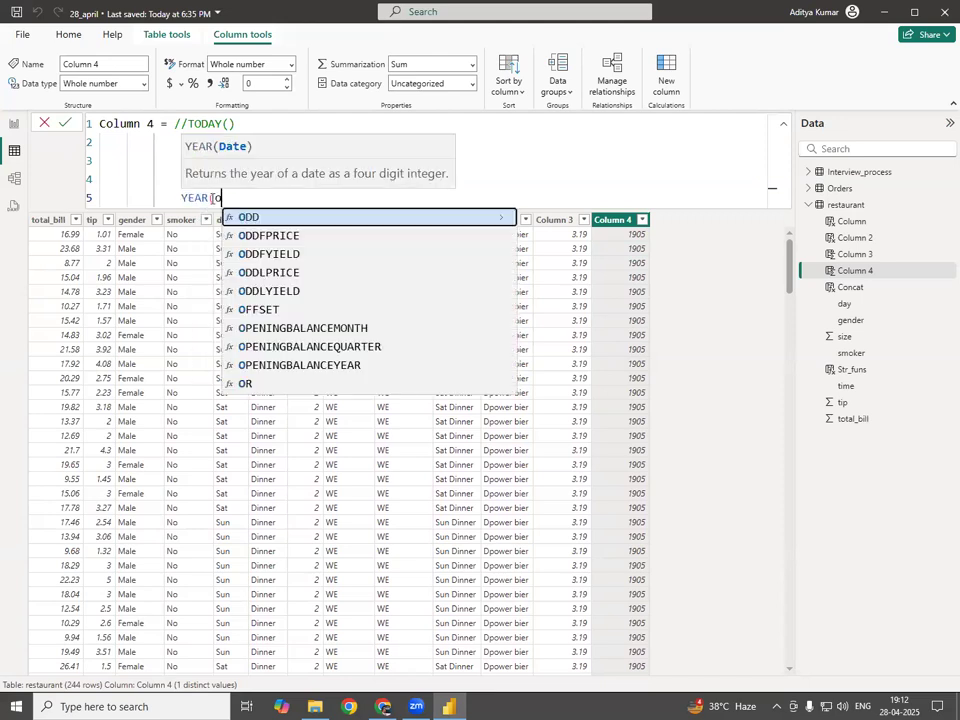
{"action": "type", "text": "rd"}
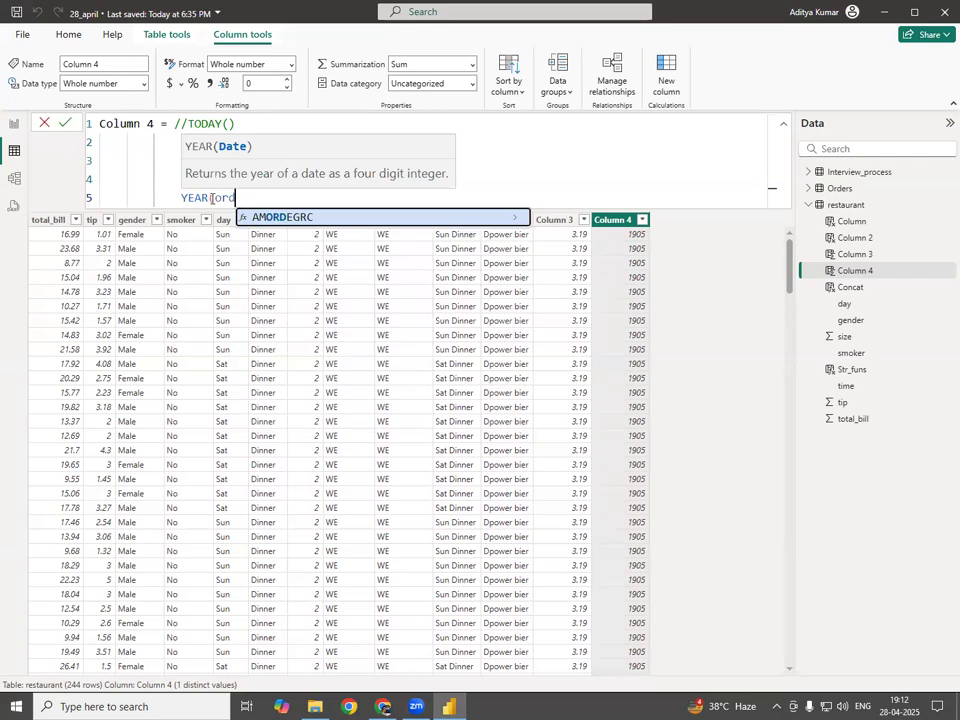
{"action": "key", "text": "BackSpace"}
{"action": "key", "text": "BackSpace"}
{"action": "key", "text": "BackSpace"}
{"action": "key", "text": "BackSpace"}
{"action": "key", "text": "BackSpace"}
{"action": "key", "text": "BackSpace"}
{"action": "key", "text": "BackSpace"}
{"action": "key", "text": "BackSpace"}
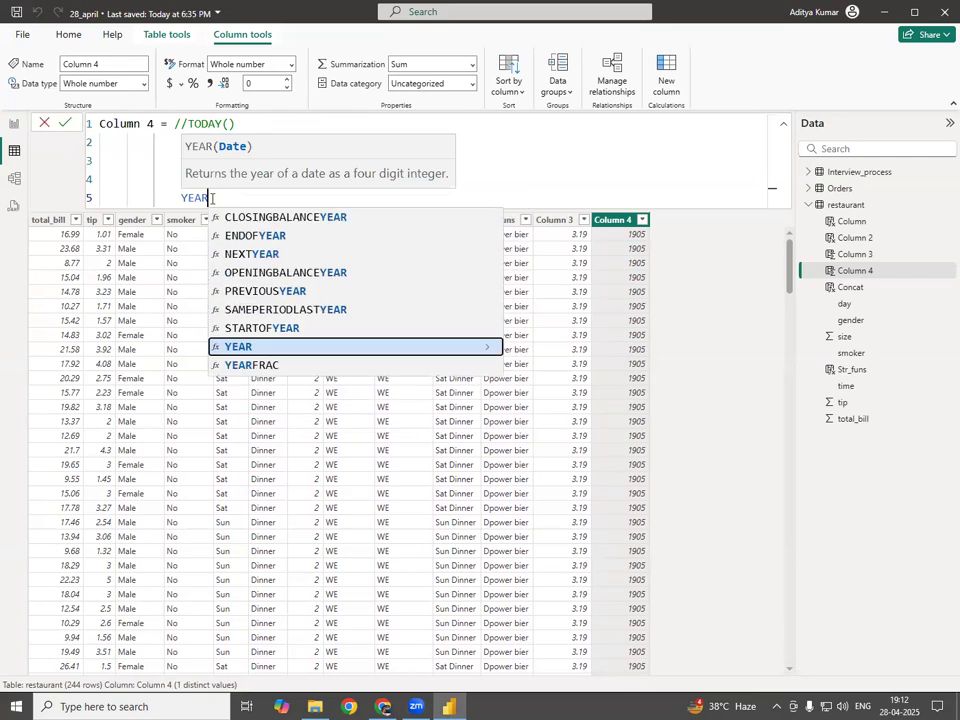
Step: Uncomment the YEAR("10-5-2025") line in the Column 4 formula, apply it, and collapse the restaurant table's field list
{"action": "left_click", "coordinate": [194, 180]}
{"action": "key", "text": "BackSpace"}
{"action": "key", "text": "BackSpace"}
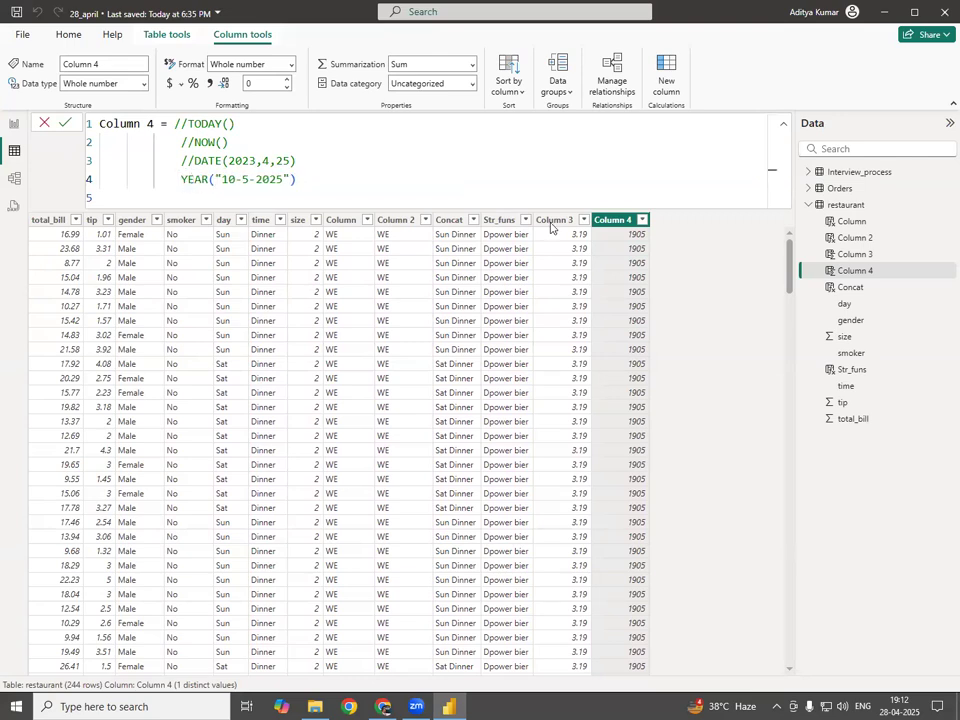
{"action": "left_click", "coordinate": [300, 179]}
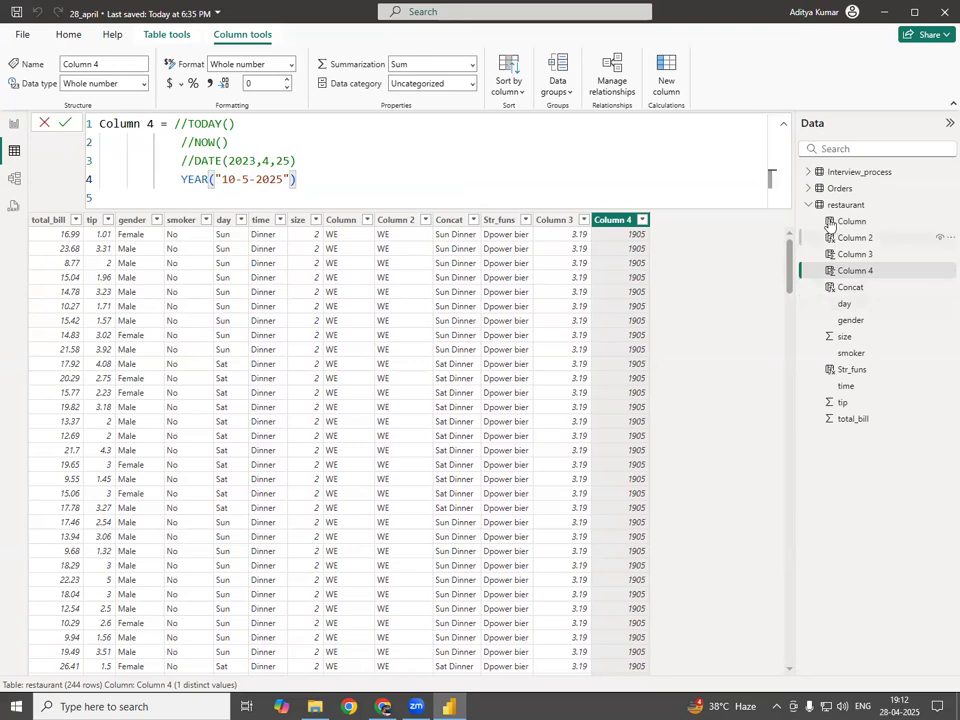
{"action": "key", "text": "Return"}
{"action": "left_click", "coordinate": [809, 205]}
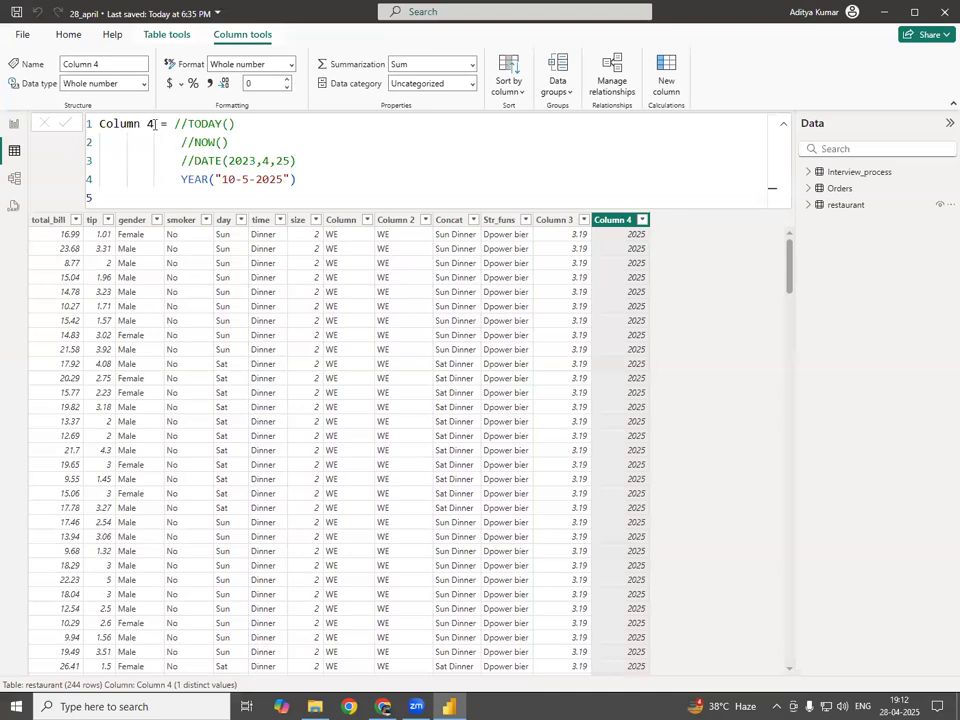
Step: Rename Column 4 to My_Date in its formula
{"action": "left_click_drag", "start_coordinate": [154, 124], "coordinate": [98, 124]}
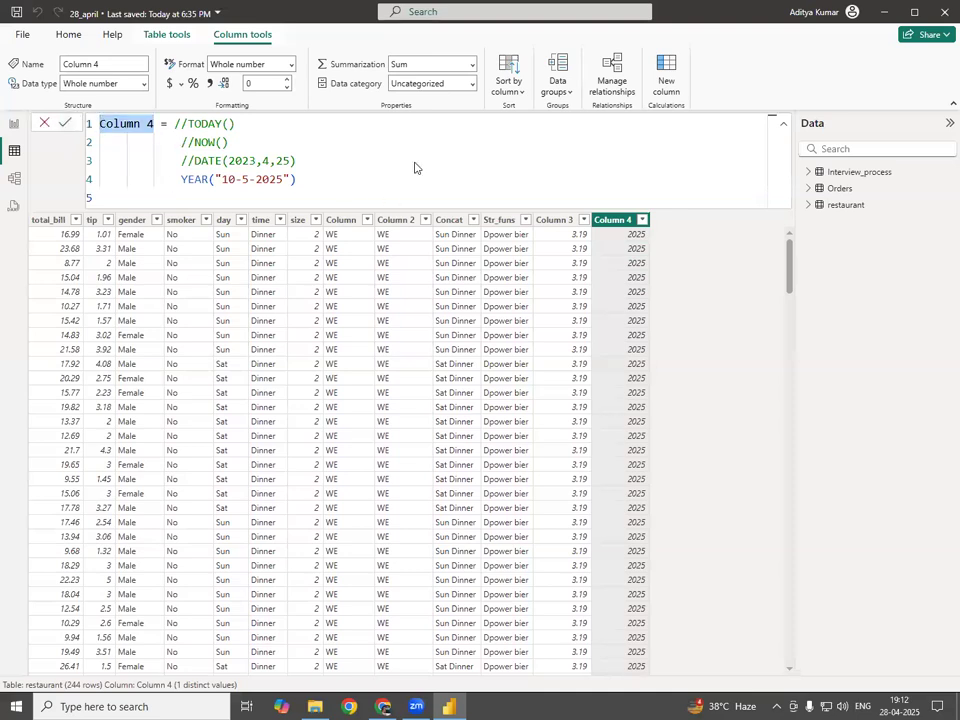
{"action": "type", "text": "My"}
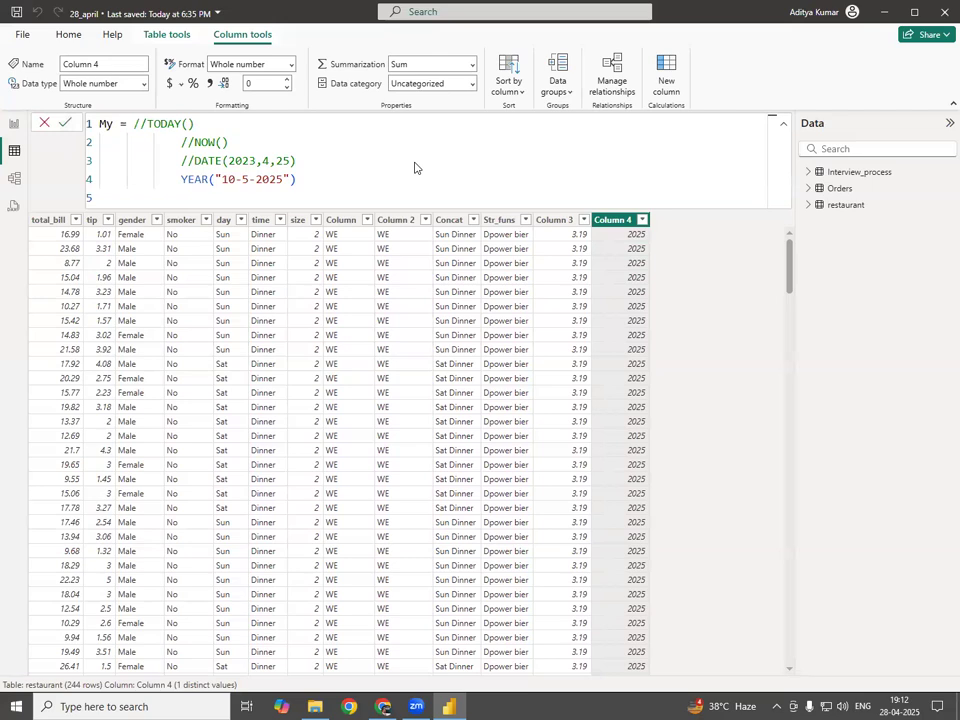
{"action": "type", "text": "_Date"}
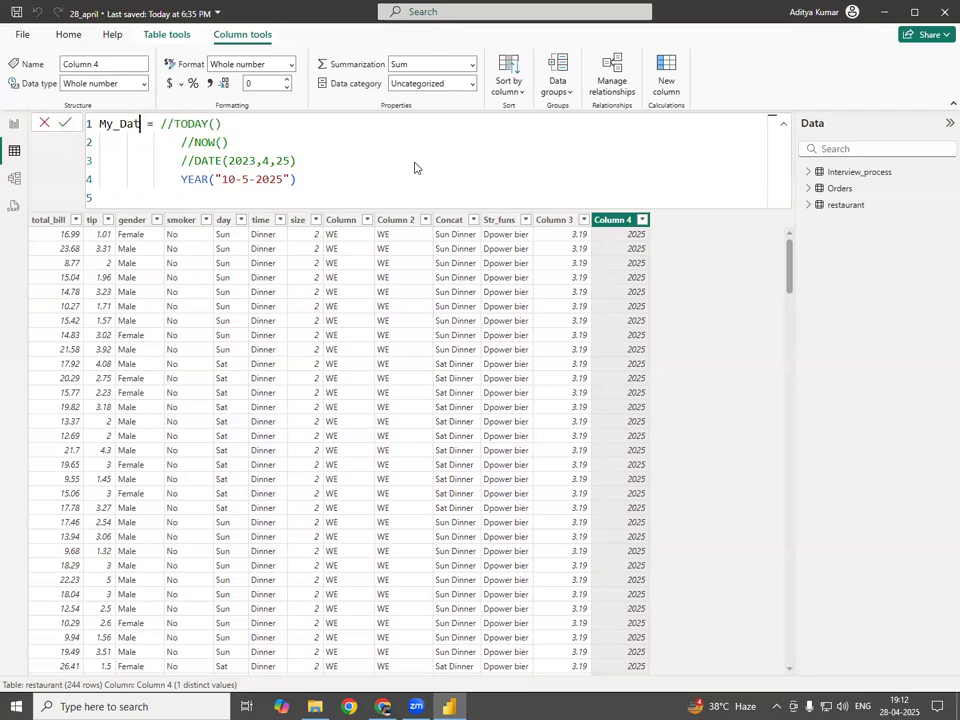
{"action": "key", "text": "Return"}
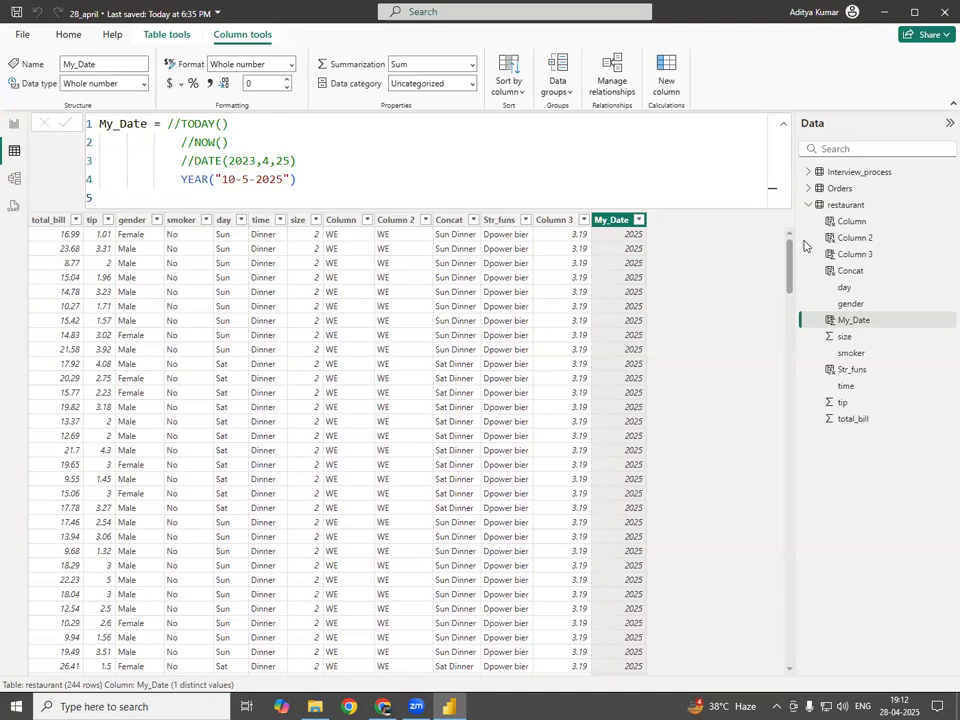
Step: Display the Orders table and open the formula of its date_format column
{"action": "left_click", "coordinate": [808, 204]}
{"action": "left_click", "coordinate": [830, 190]}
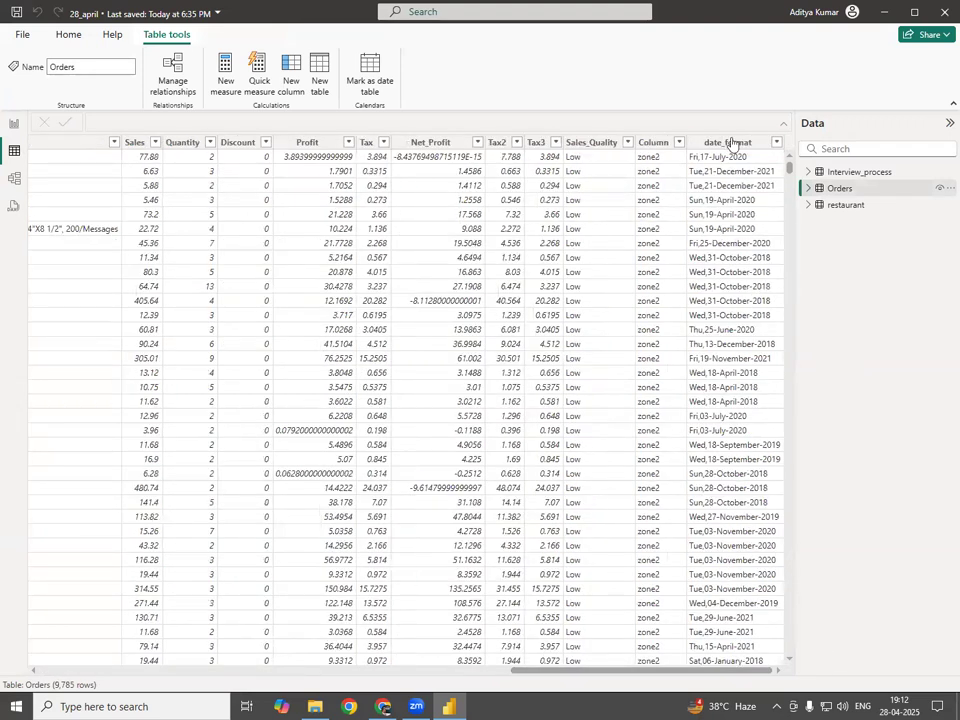
{"action": "left_click", "coordinate": [731, 142]}
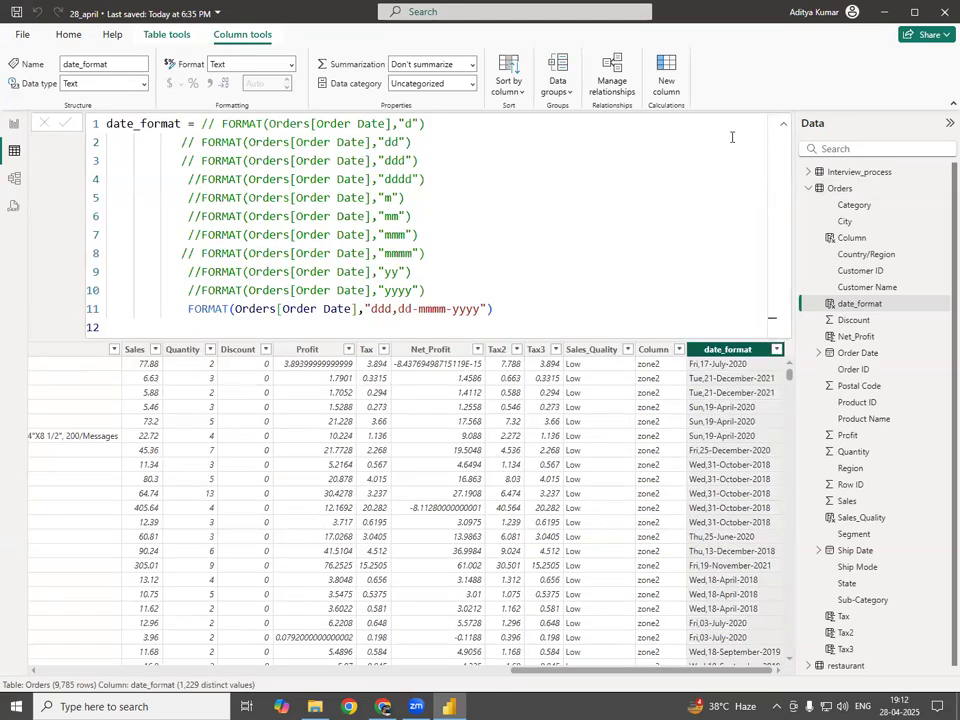
Step: Insert YEAR(Orders[Order Date]) on a new line below the commented "yyyy" FORMAT line of the date_format formula
{"action": "left_click_drag", "start_coordinate": [183, 290], "coordinate": [459, 289]}
{"action": "left_click", "coordinate": [459, 289]}
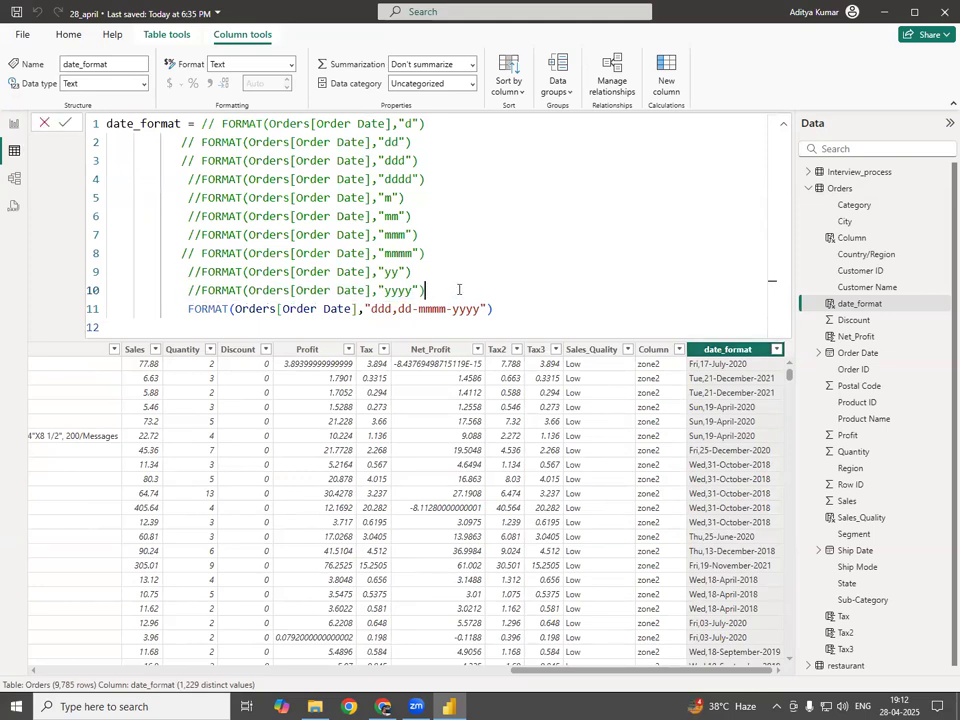
{"action": "key", "text": "Return"}
{"action": "type", "text": "F"}
{"action": "key", "text": "BackSpace"}
{"action": "type", "text": "ye"}
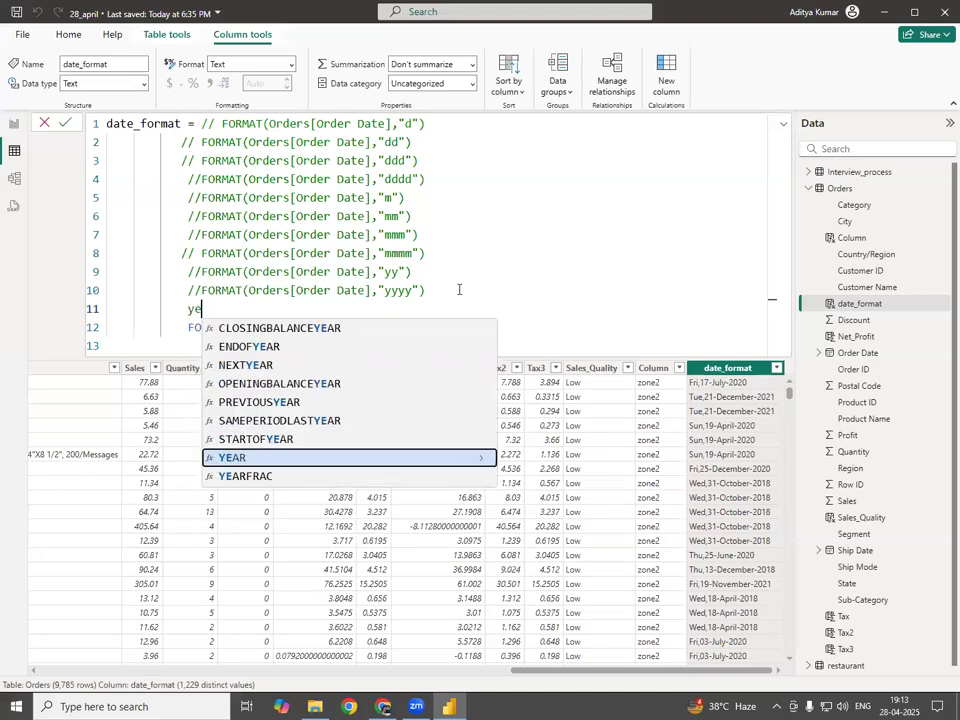
{"action": "key", "text": "Tab"}
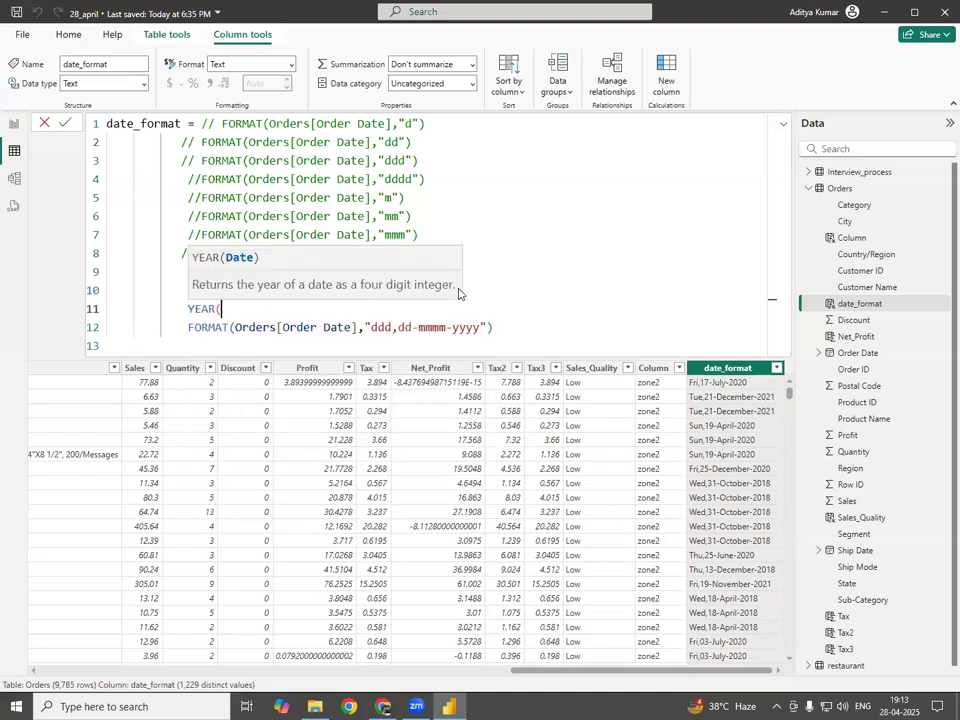
{"action": "type", "text": "ord"}
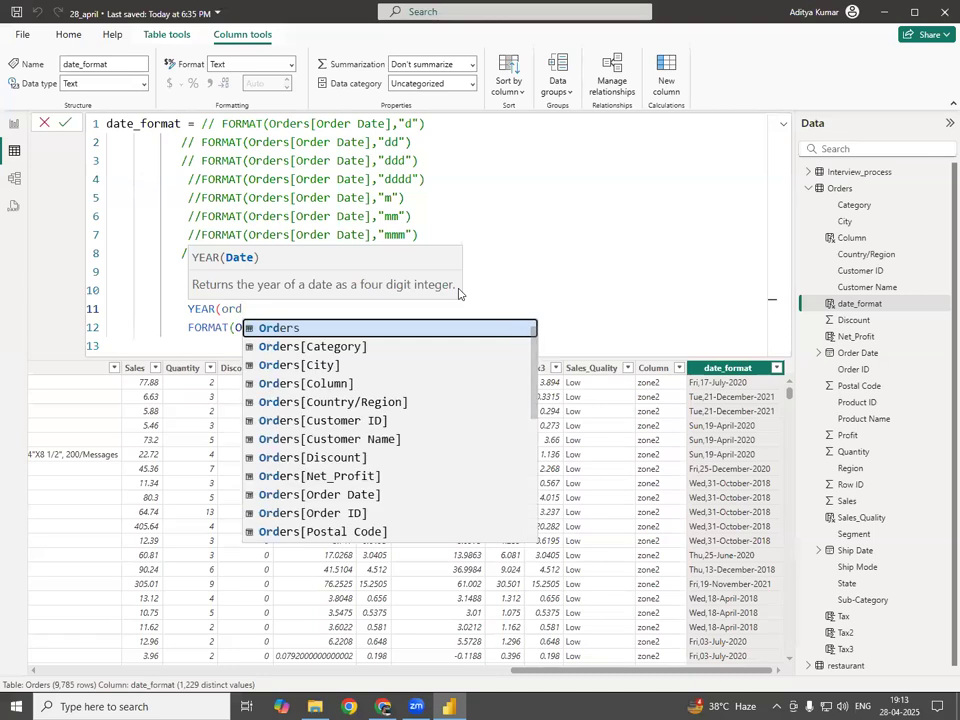
{"action": "key", "text": "Down"}
{"action": "key", "text": "Down"}
{"action": "key", "text": "Down"}
{"action": "key", "text": "Down"}
{"action": "key", "text": "Down"}
{"action": "key", "text": "Down"}
{"action": "key", "text": "Down"}
{"action": "key", "text": "Down"}
{"action": "key", "text": "Down"}
{"action": "key", "text": "Tab"}
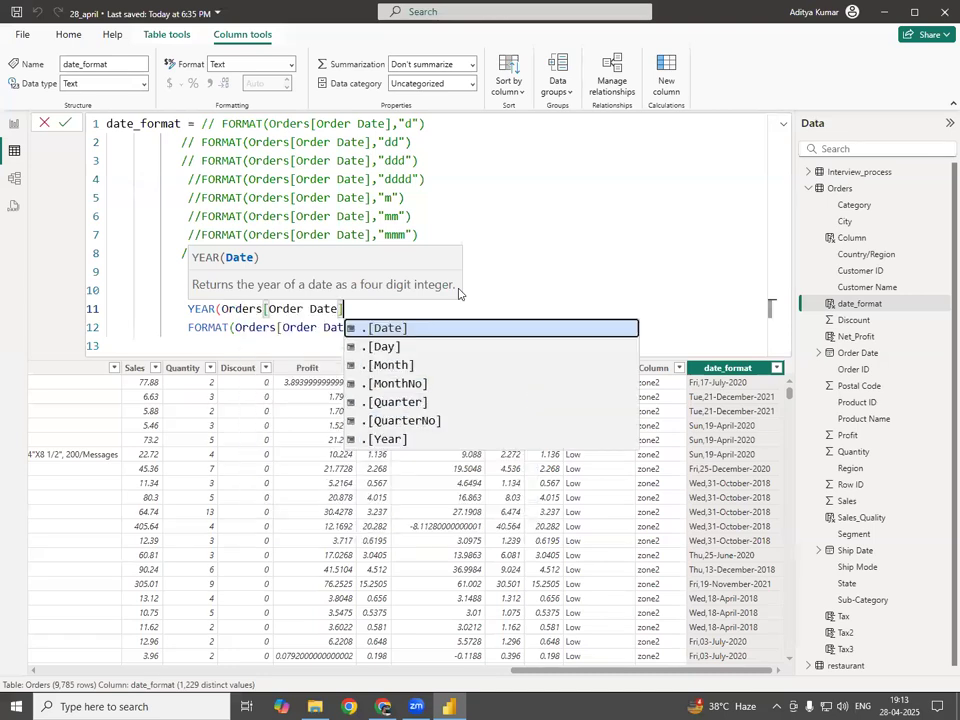
{"action": "type", "text": ")"}
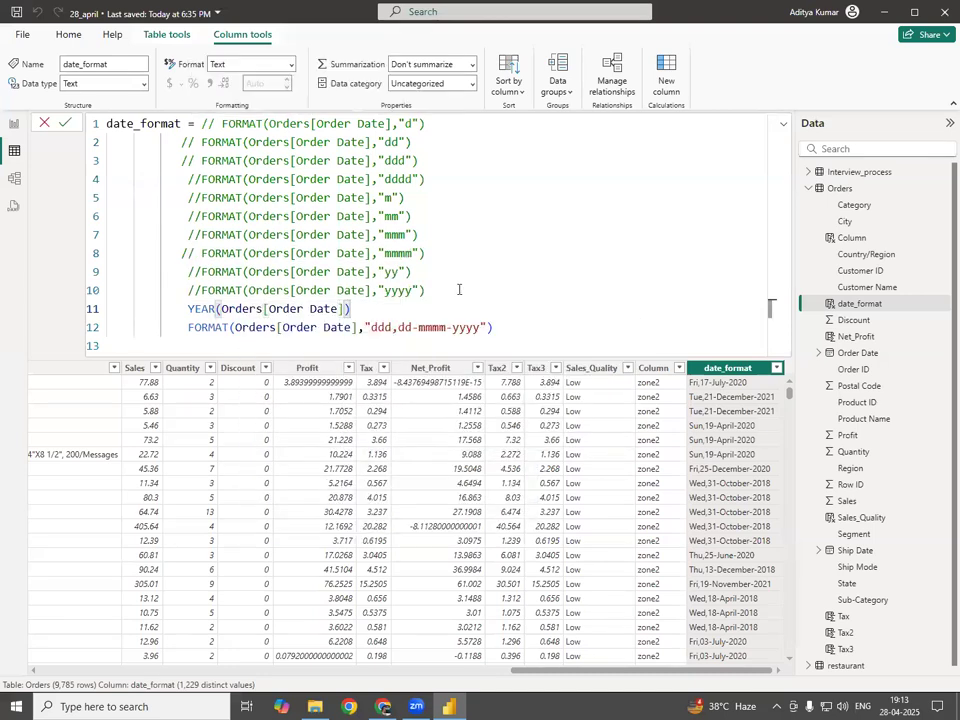
Step: Comment out the "ddd,dd-mmmm-yyyy" FORMAT line and apply the date_format formula
{"action": "left_click", "coordinate": [188, 327]}
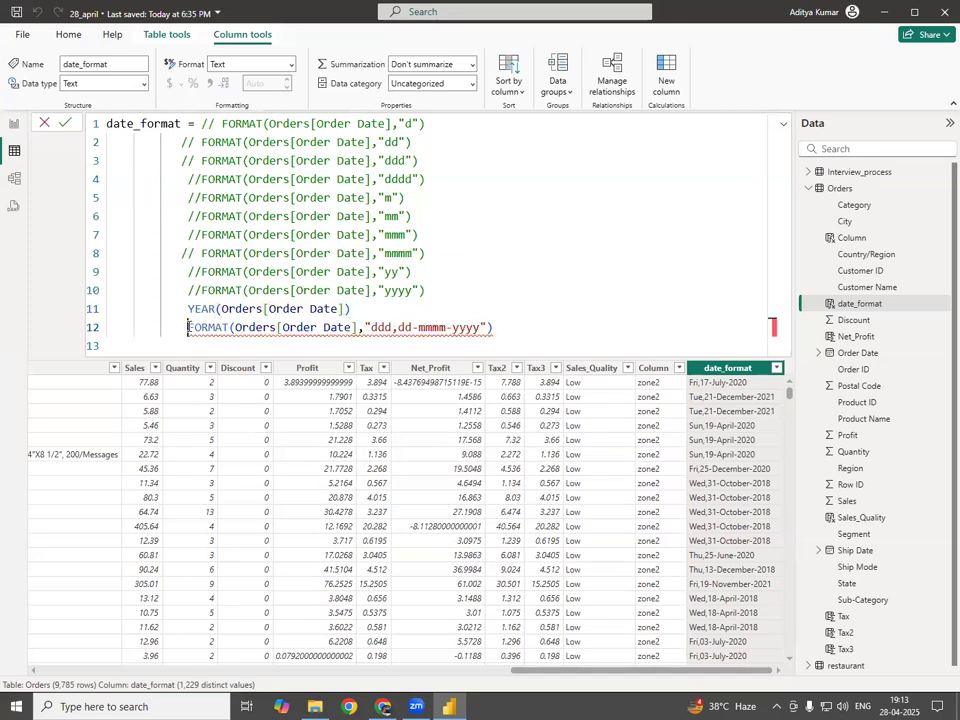
{"action": "type", "text": "//"}
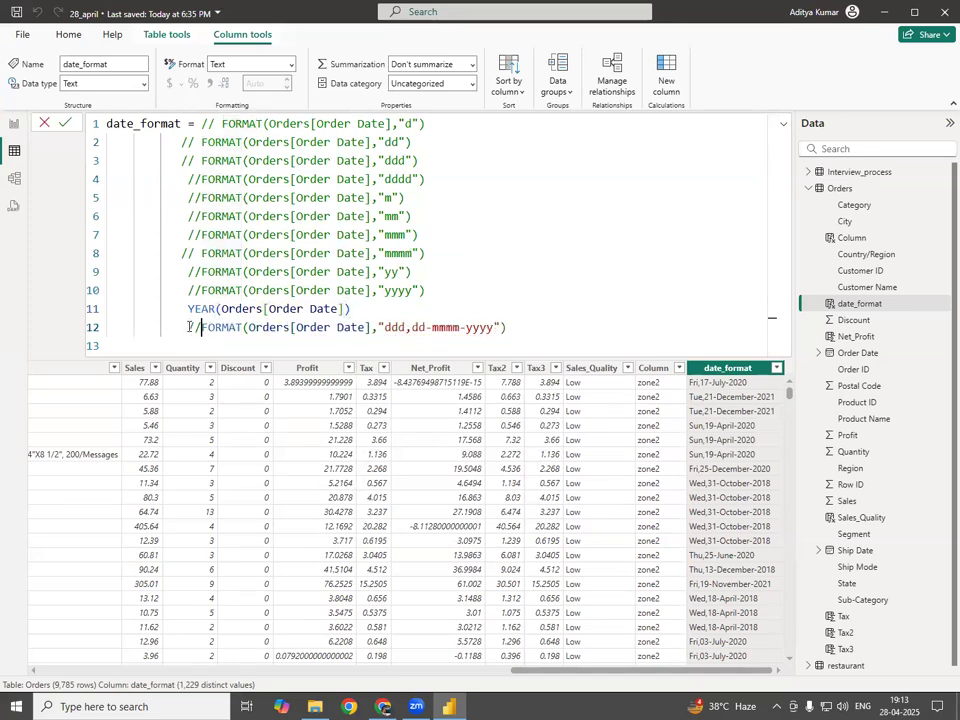
{"action": "key", "text": "Return"}
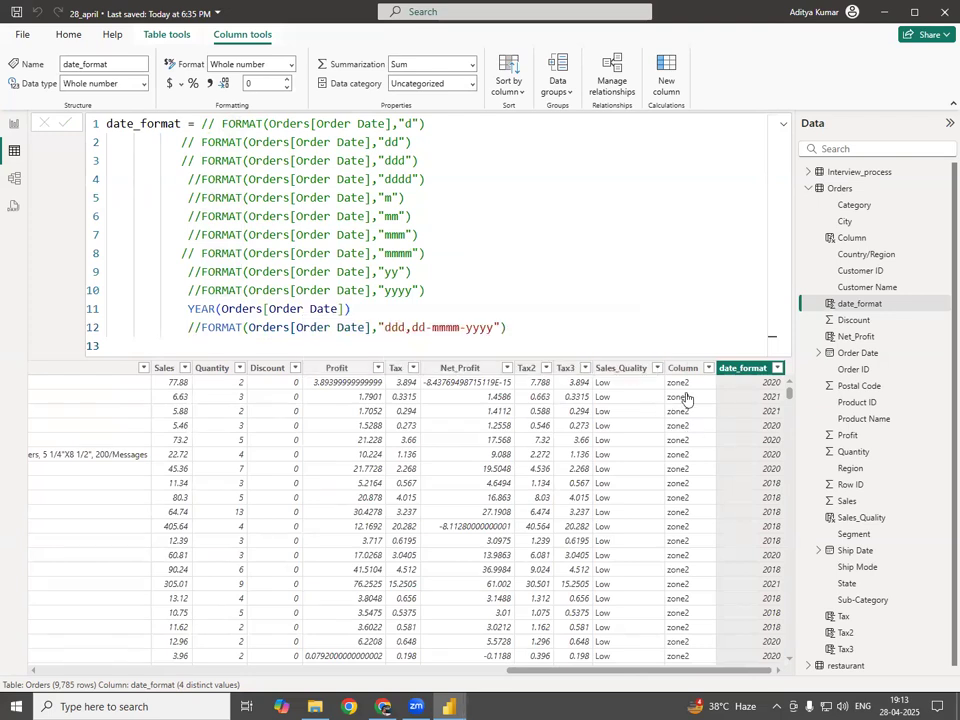
Step: Examine the YEAR expression alongside the commented month and year FORMAT codes in the date_format formula
{"action": "left_click_drag", "start_coordinate": [186, 305], "coordinate": [352, 310]}
{"action": "left_click", "coordinate": [376, 310]}
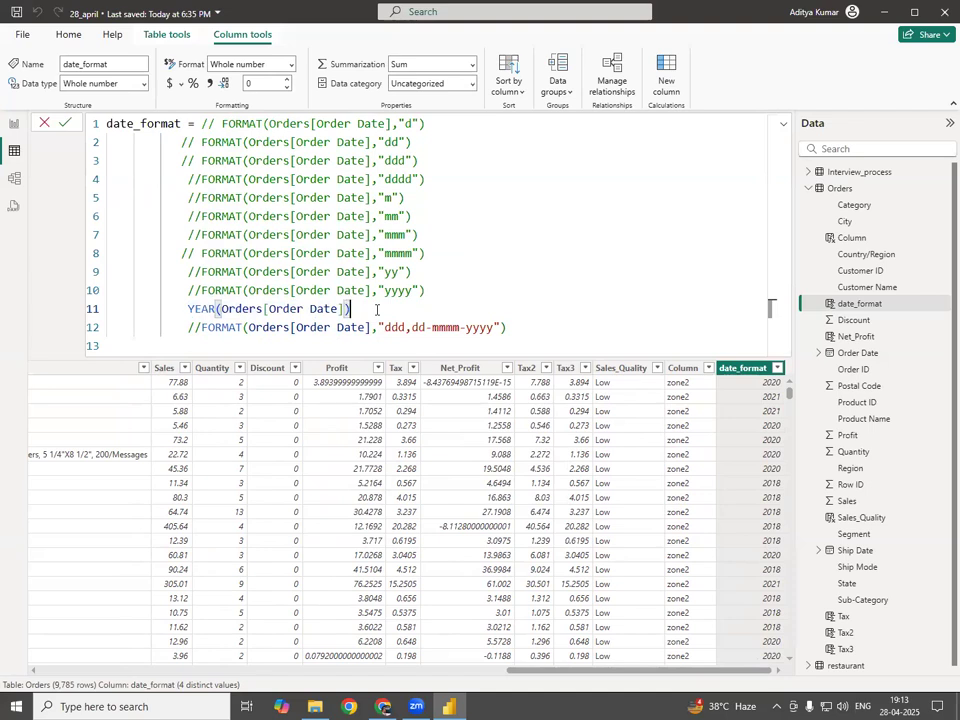
{"action": "left_click_drag", "start_coordinate": [386, 271], "coordinate": [407, 292]}
{"action": "left_click", "coordinate": [469, 291]}
{"action": "left_click_drag", "start_coordinate": [386, 231], "coordinate": [405, 233]}
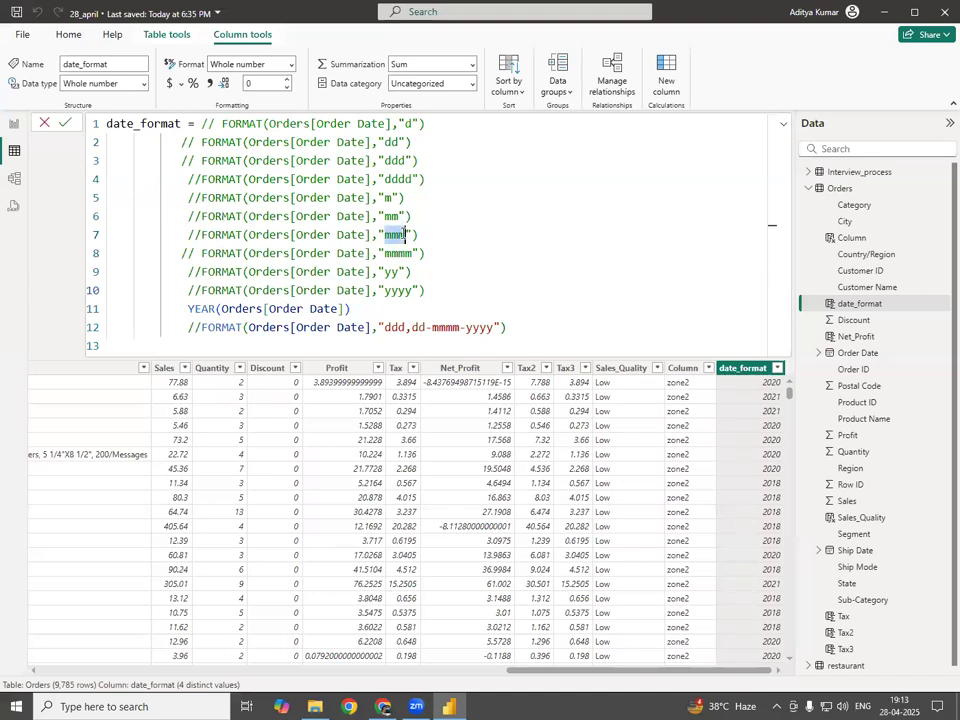
{"action": "left_click", "coordinate": [404, 234]}
{"action": "left_click", "coordinate": [387, 235]}
{"action": "left_click", "coordinate": [387, 253]}
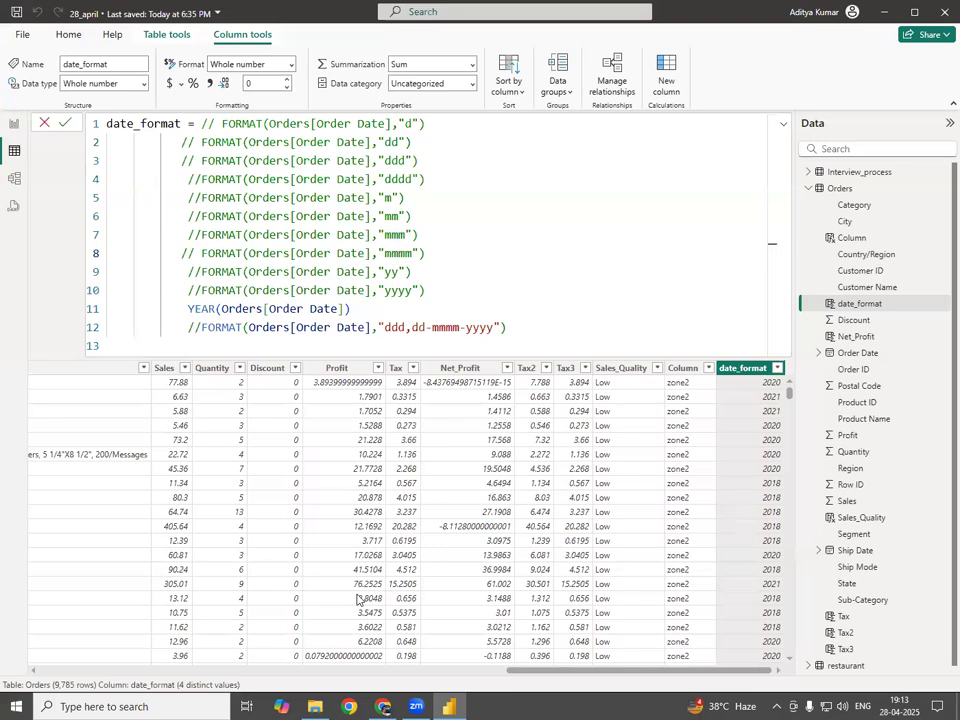
{"action": "left_click", "coordinate": [591, 330]}
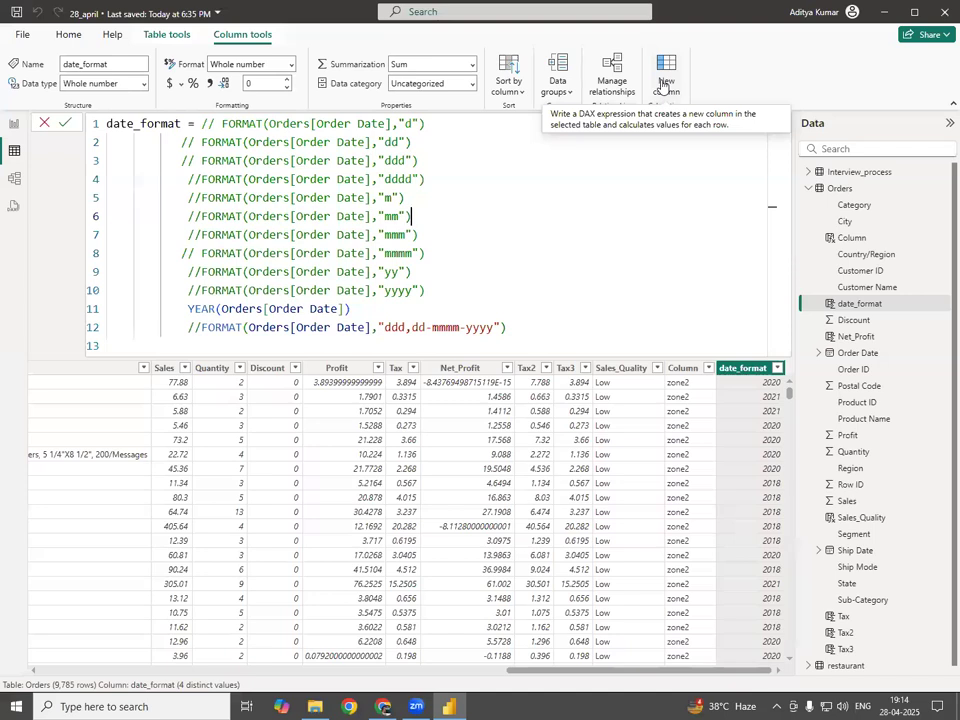
Step: Add a new calculated column to the Orders table and name it ship_days
{"action": "left_click", "coordinate": [664, 80]}
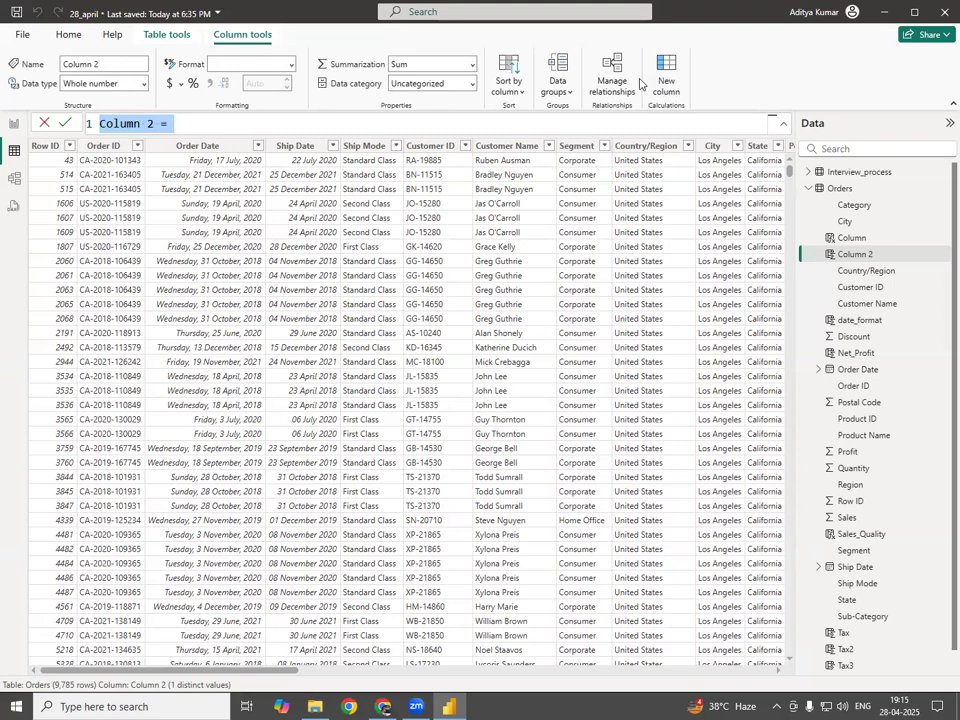
{"action": "left_click", "coordinate": [160, 125]}
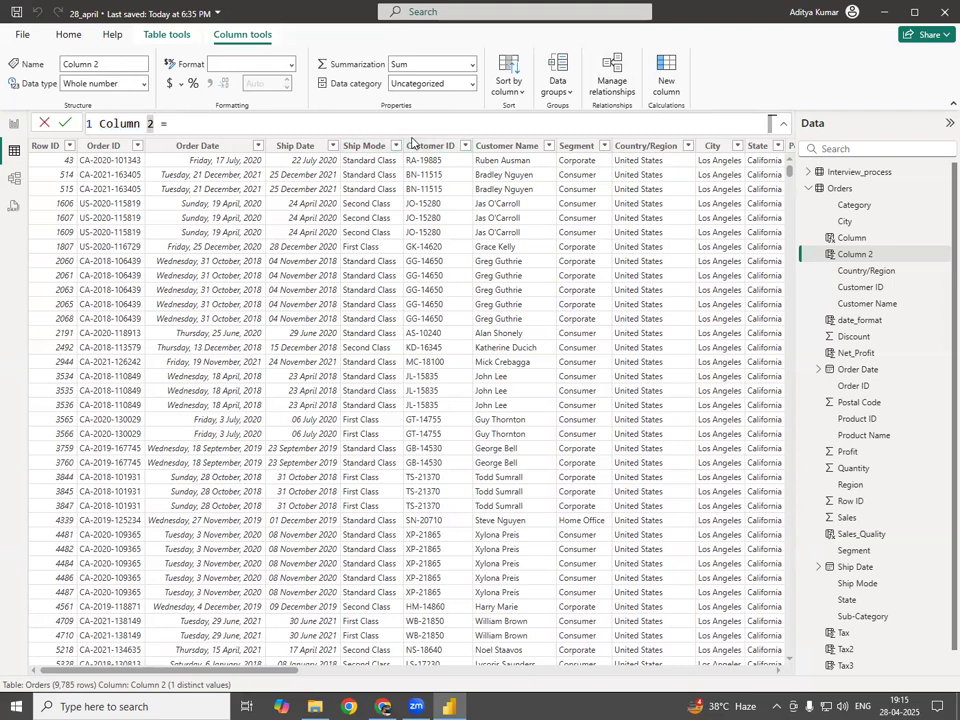
{"action": "key", "text": "BackSpace"}
{"action": "key", "text": "BackSpace"}
{"action": "key", "text": "BackSpace"}
{"action": "key", "text": "BackSpace"}
{"action": "key", "text": "BackSpace"}
{"action": "key", "text": "BackSpace"}
{"action": "key", "text": "BackSpace"}
{"action": "key", "text": "BackSpace"}
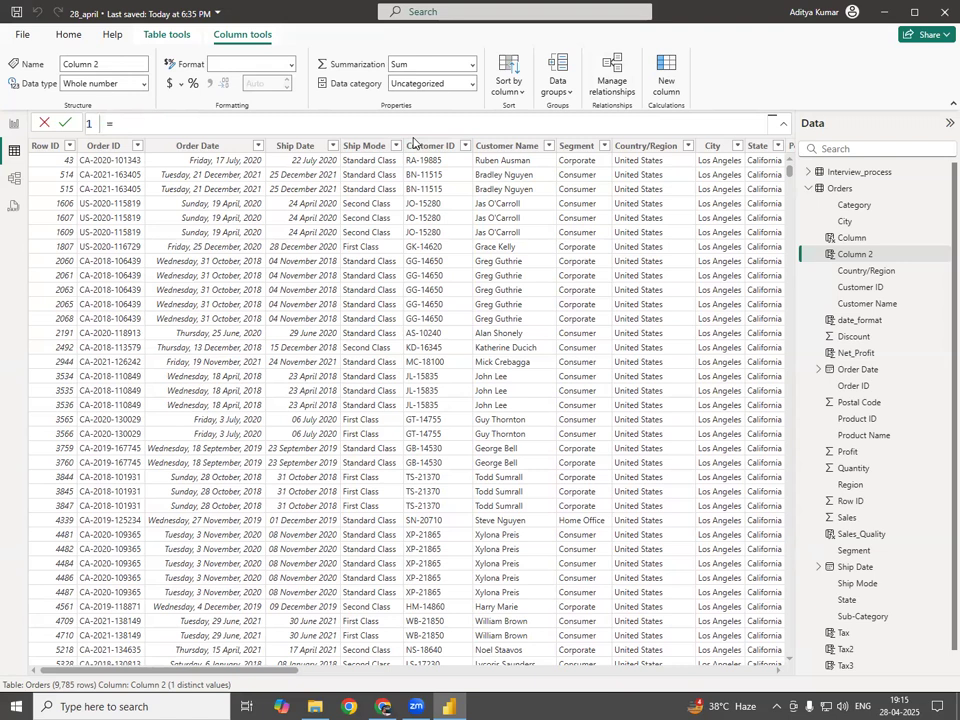
{"action": "type", "text": "ship_days"}
{"action": "key", "text": "End"}
{"action": "type", "text": "-"}
{"action": "key", "text": "BackSpace"}
Step: Start the ship_days formula with DATEDIFF, using Orders[Order Date] as the first date
{"action": "type", "text": "dated"}
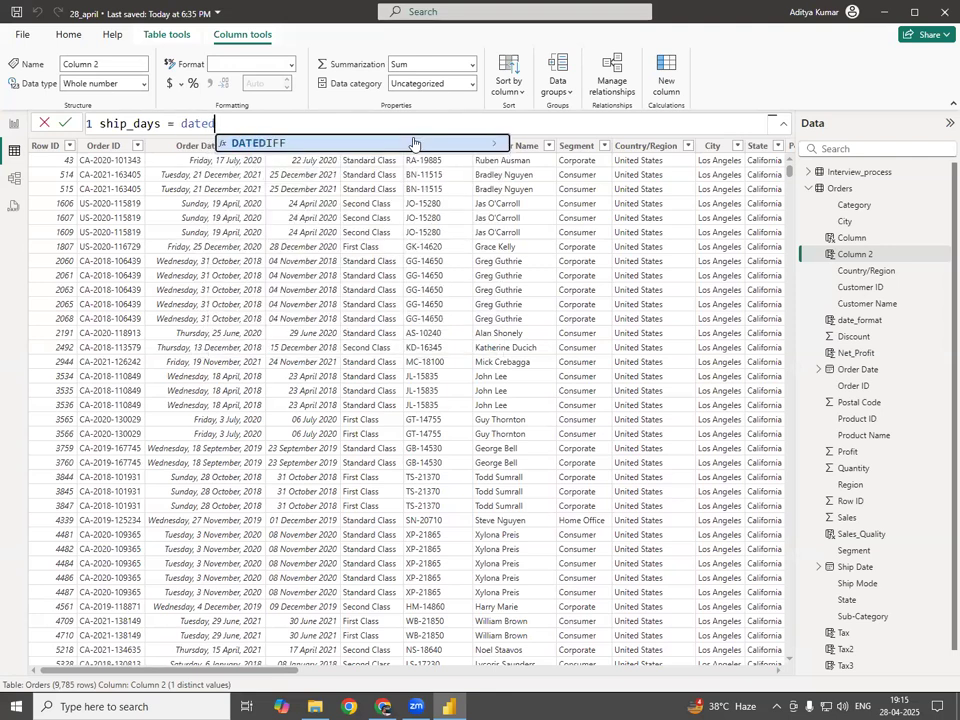
{"action": "left_click", "coordinate": [413, 143]}
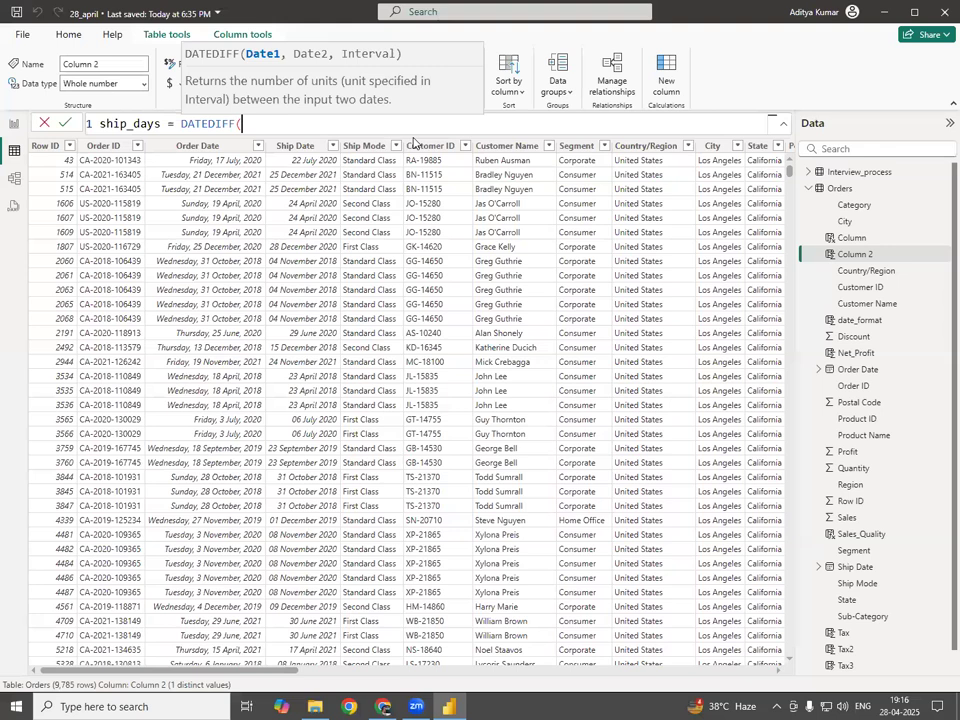
{"action": "type", "text": "or"}
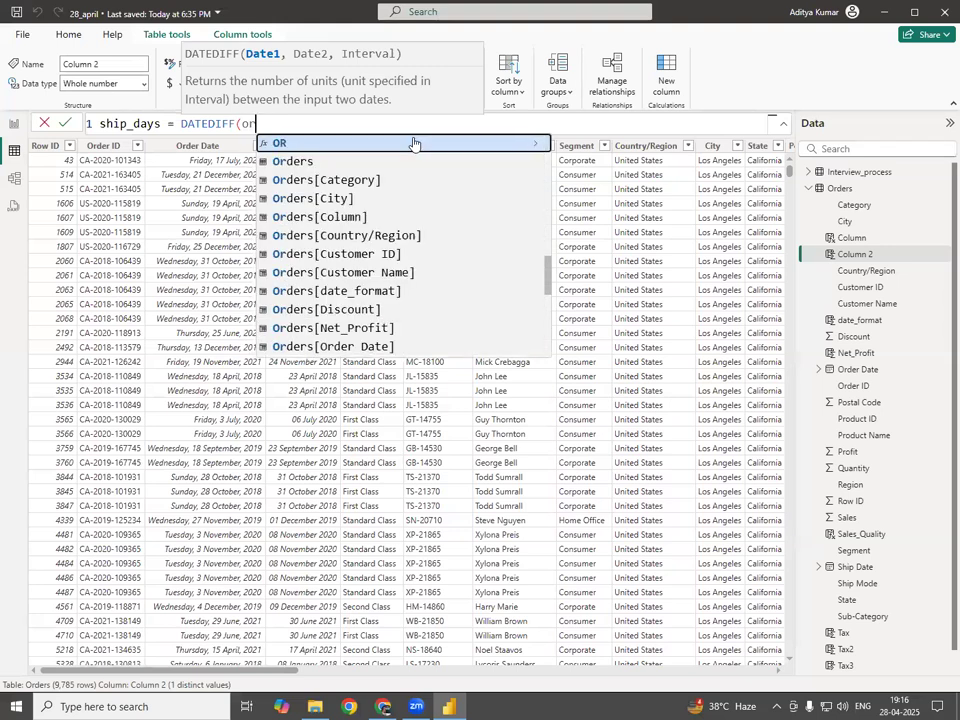
{"action": "key", "text": "Down"}
{"action": "key", "text": "Down"}
{"action": "key", "text": "Down"}
{"action": "key", "text": "Down"}
{"action": "key", "text": "Down"}
{"action": "key", "text": "Down"}
{"action": "key", "text": "Down"}
{"action": "key", "text": "Down"}
{"action": "key", "text": "Down"}
{"action": "key", "text": "Down"}
{"action": "key", "text": "Down"}
{"action": "key", "text": "Down"}
{"action": "key", "text": "Up"}
{"action": "key", "text": "Tab"}
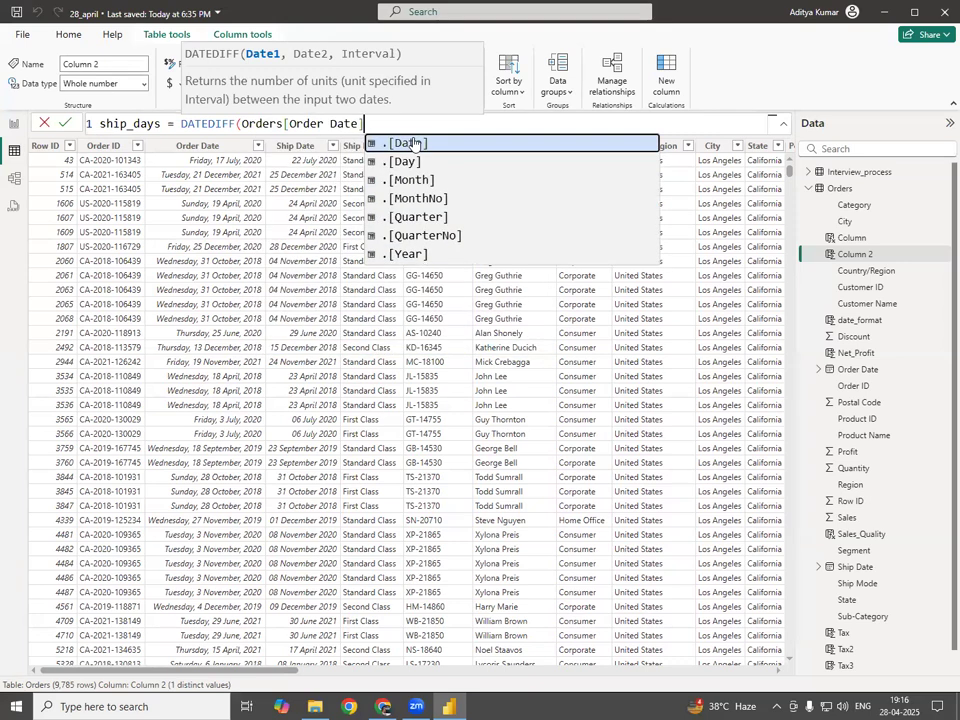
{"action": "type", "text": ","}
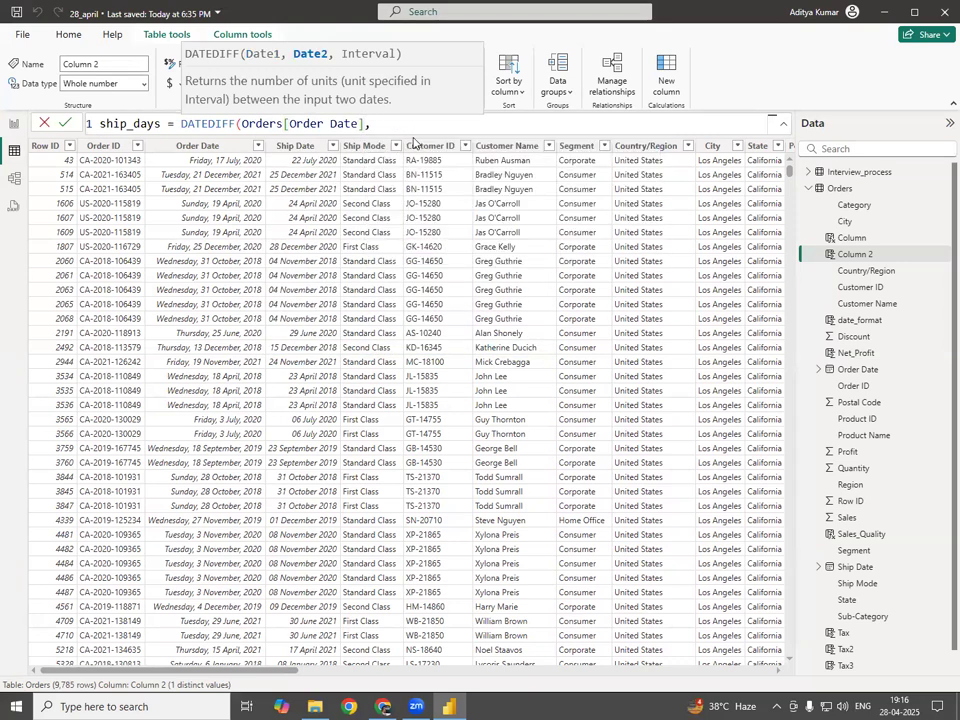
Step: Complete the DATEDIFF with Orders[Ship Date] as the second date and DAY as the interval, and apply the formula
{"action": "type", "text": "S"}
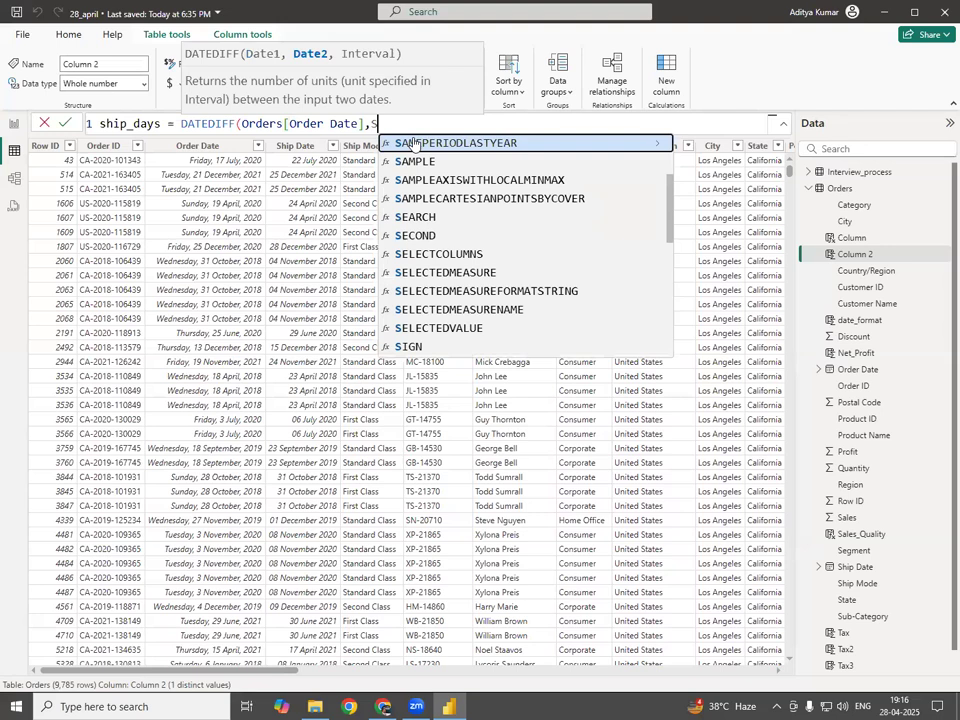
{"action": "type", "text": "hi"}
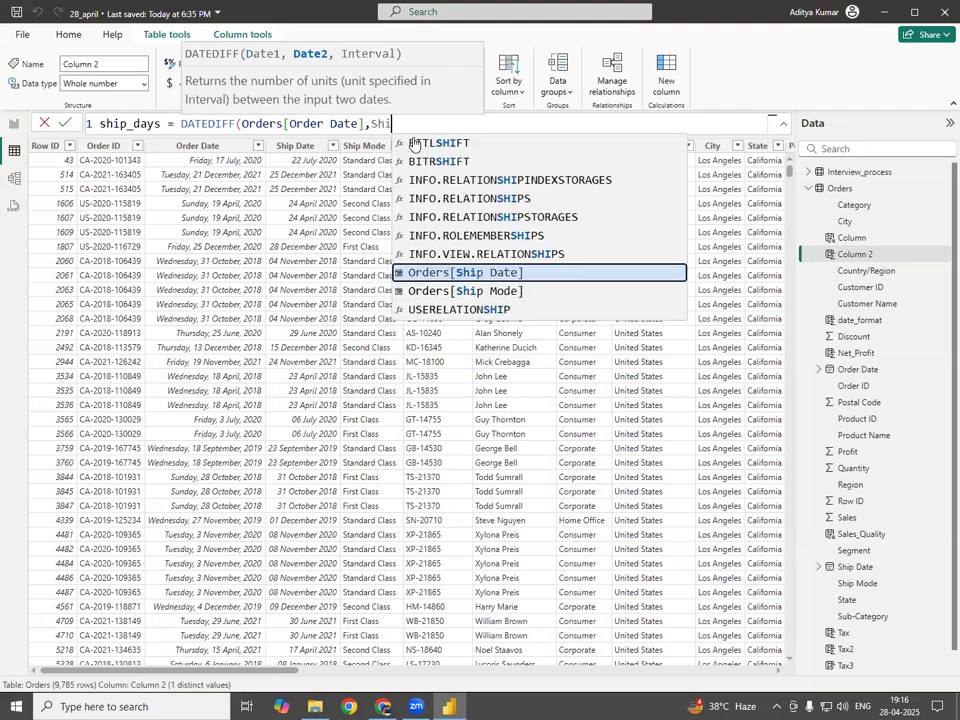
{"action": "key", "text": "Tab"}
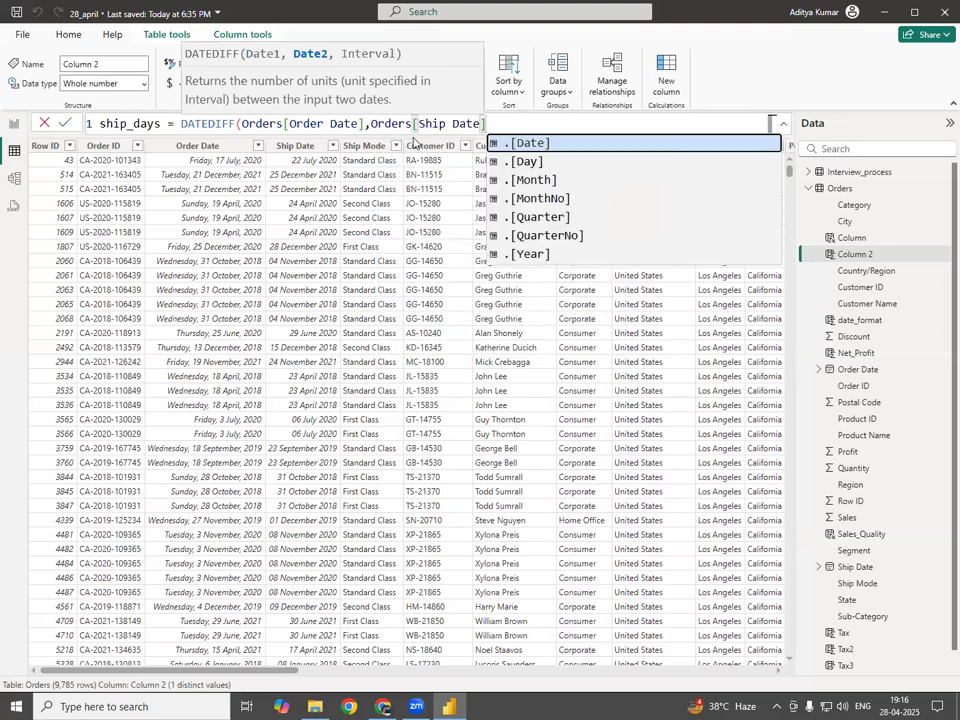
{"action": "type", "text": ","}
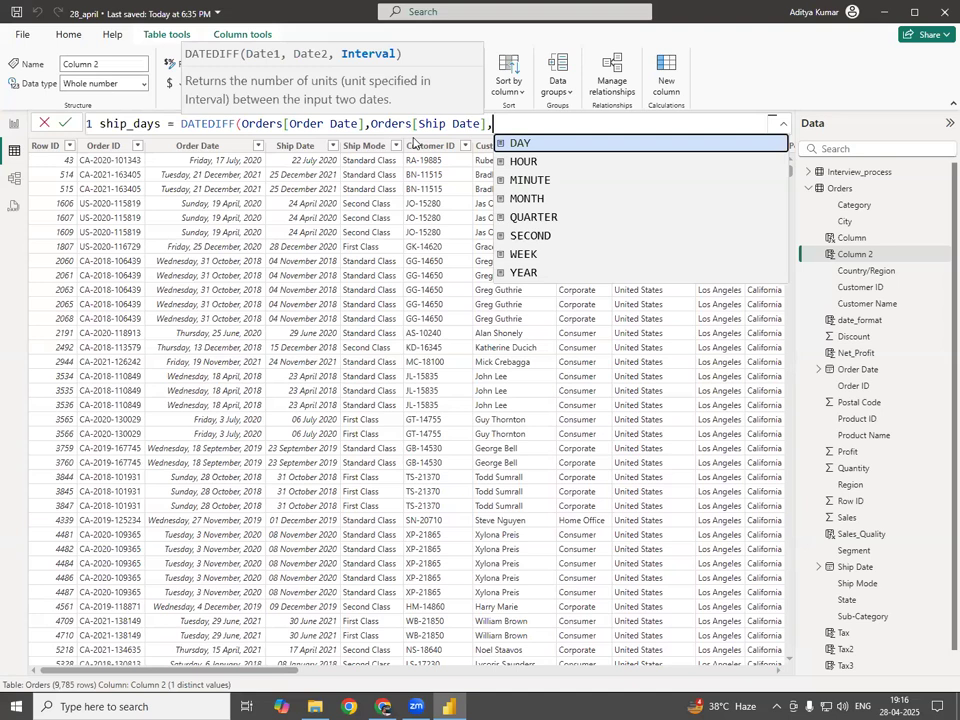
{"action": "key", "text": "Tab"}
{"action": "type", "text": ")"}
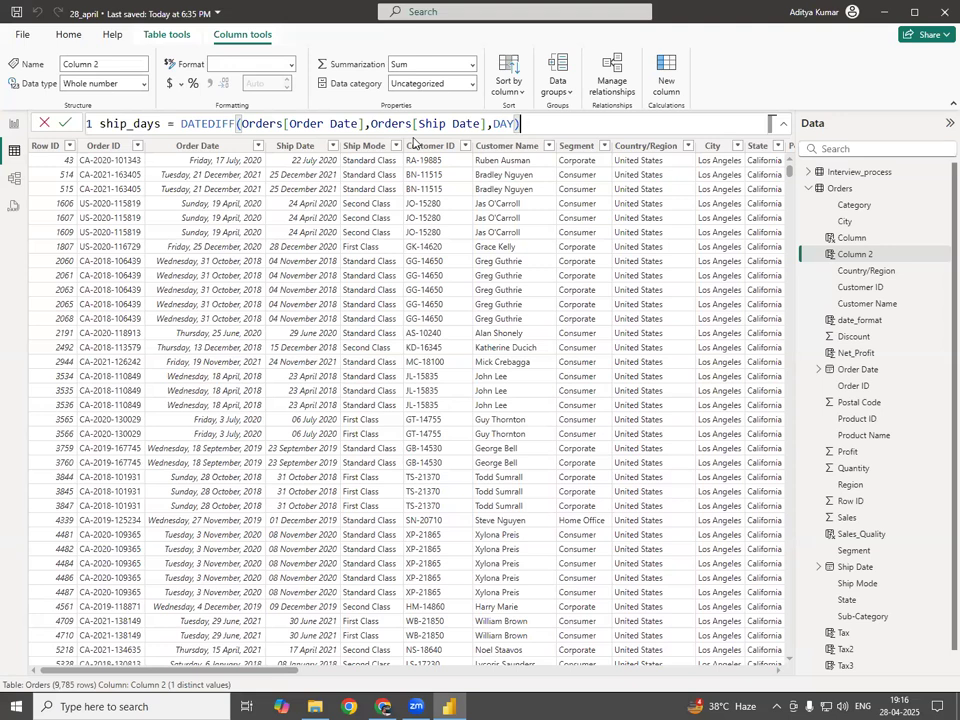
{"action": "key", "text": "Return"}
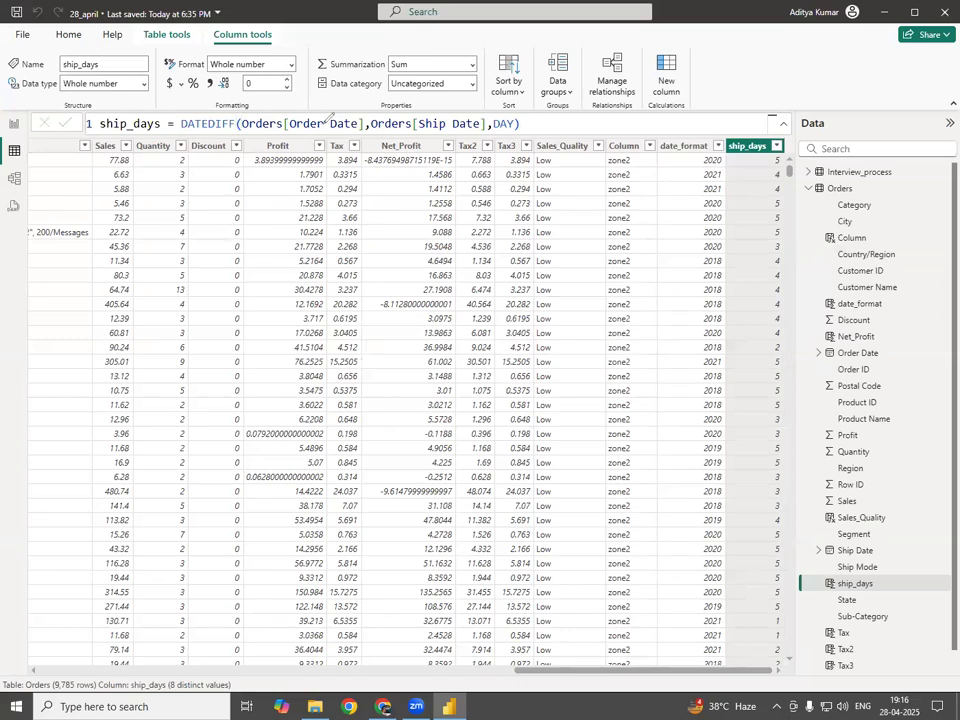
Step: Sketch an arrow between the two dates in the DATEDIFF formula and examine the enlarged screenshot of the two bar charts
{"action": "mouse_move", "coordinate": [418, 96]}
{"action": "left_mouse_down"}
{"action": "mouse_move", "coordinate": [327, 116]}
{"action": "mouse_move", "coordinate": [335, 108]}
{"action": "left_mouse_up"}
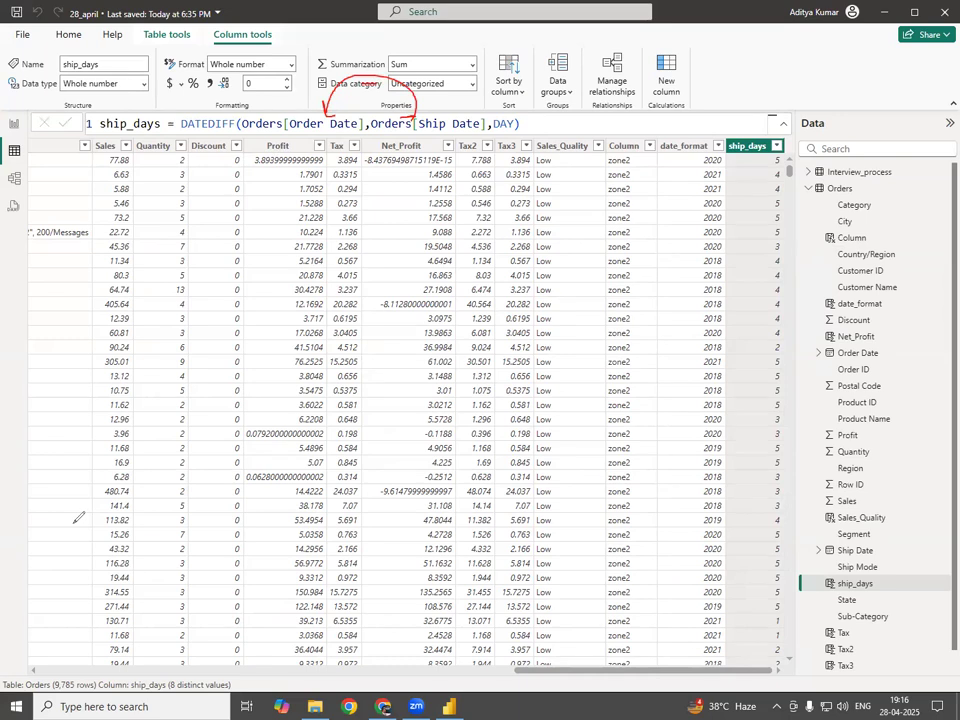
{"action": "left_click", "coordinate": [752, 27]}
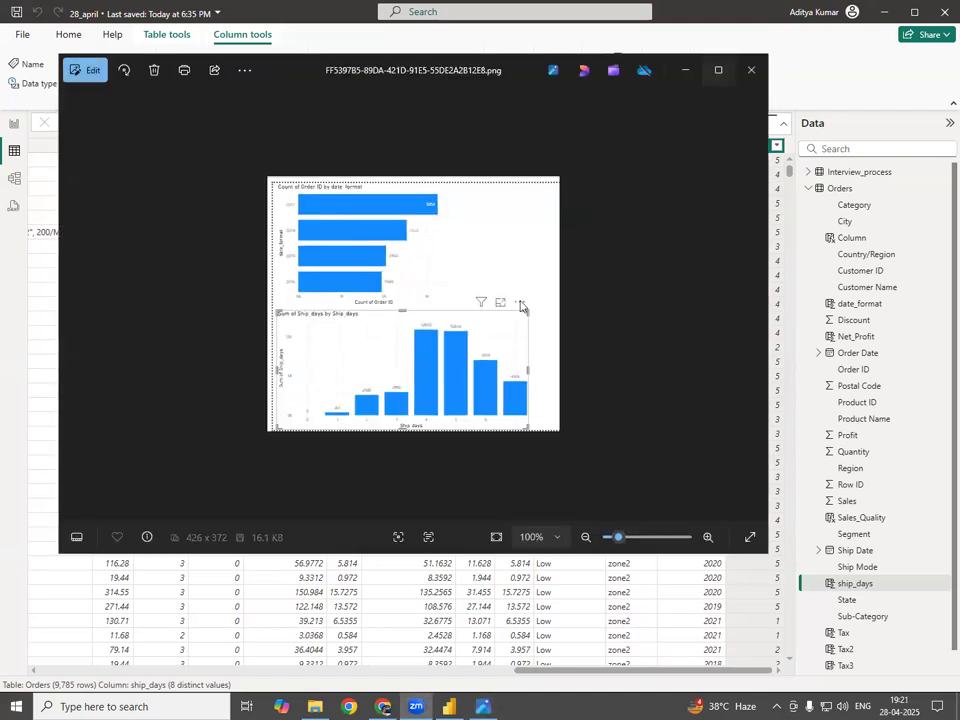
{"action": "left_click", "coordinate": [718, 70]}
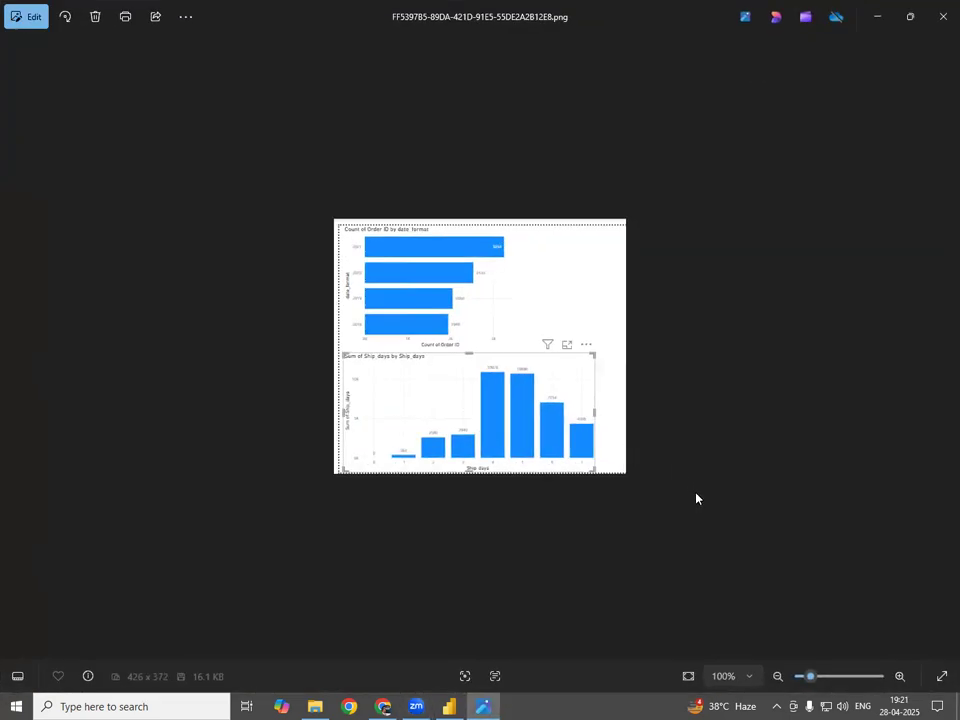
{"action": "scroll", "coordinate": [585, 486], "scroll_direction": "up", "scroll_amount": 5}
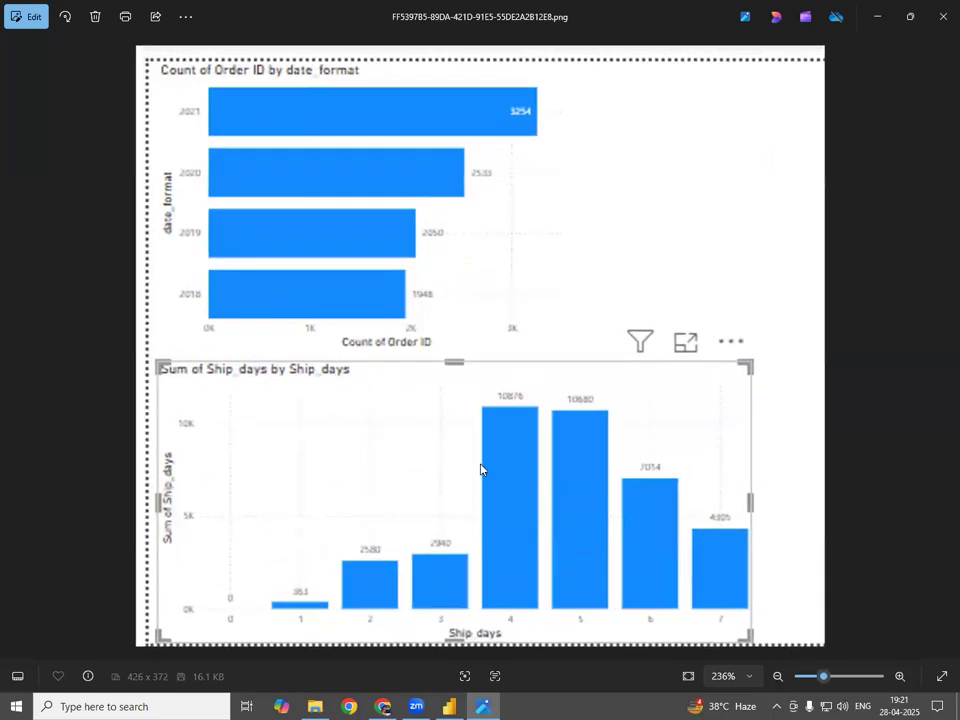
{"action": "scroll", "coordinate": [481, 467], "scroll_direction": "down", "scroll_amount": 3}
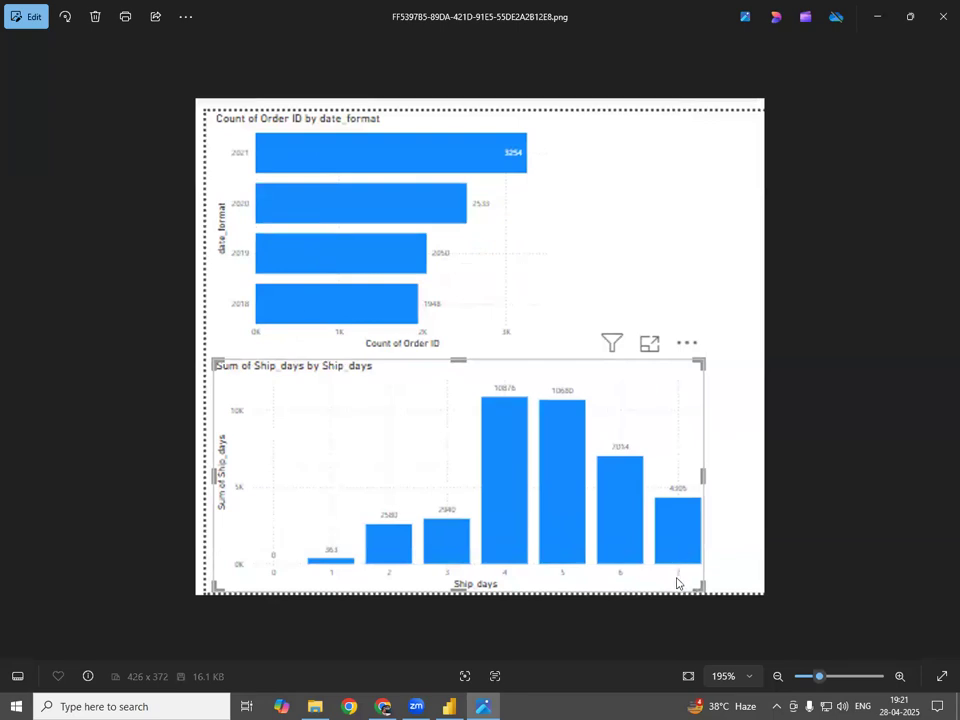
{"action": "left_click", "coordinate": [943, 16]}
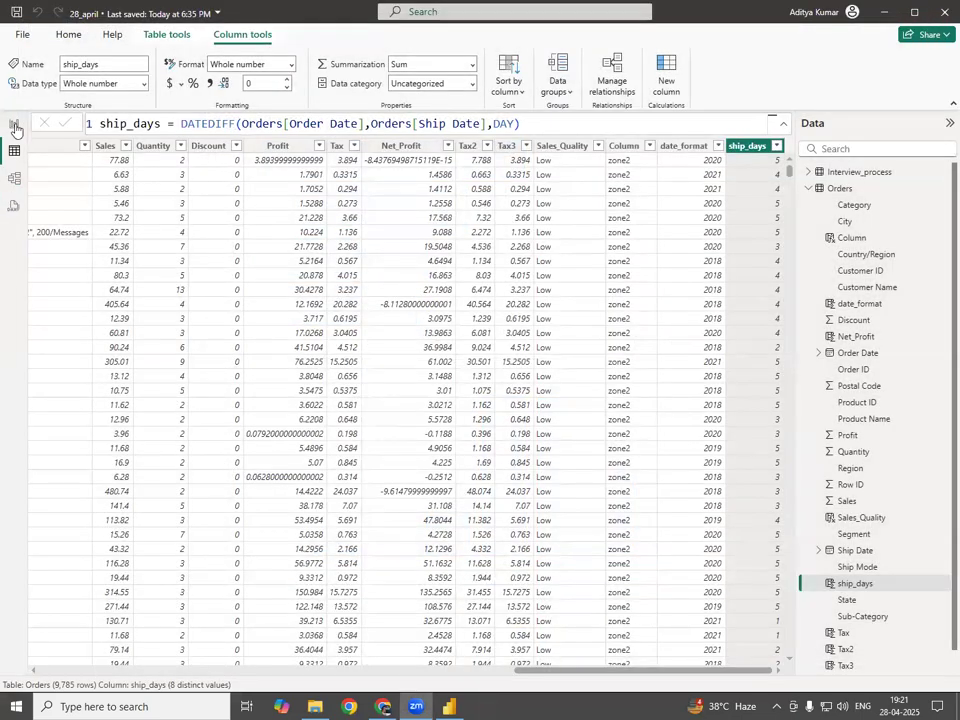
Step: Add a new report page and place an enlarged empty stacked bar chart on it
{"action": "left_click", "coordinate": [14, 123]}
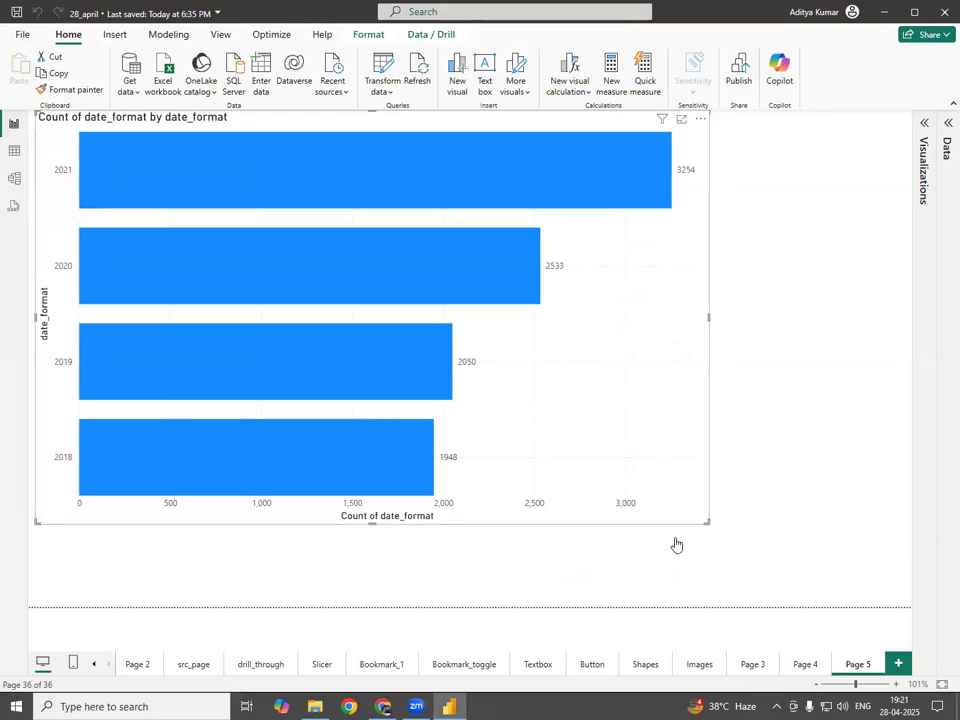
{"action": "left_click", "coordinate": [898, 663]}
{"action": "left_click", "coordinate": [947, 145]}
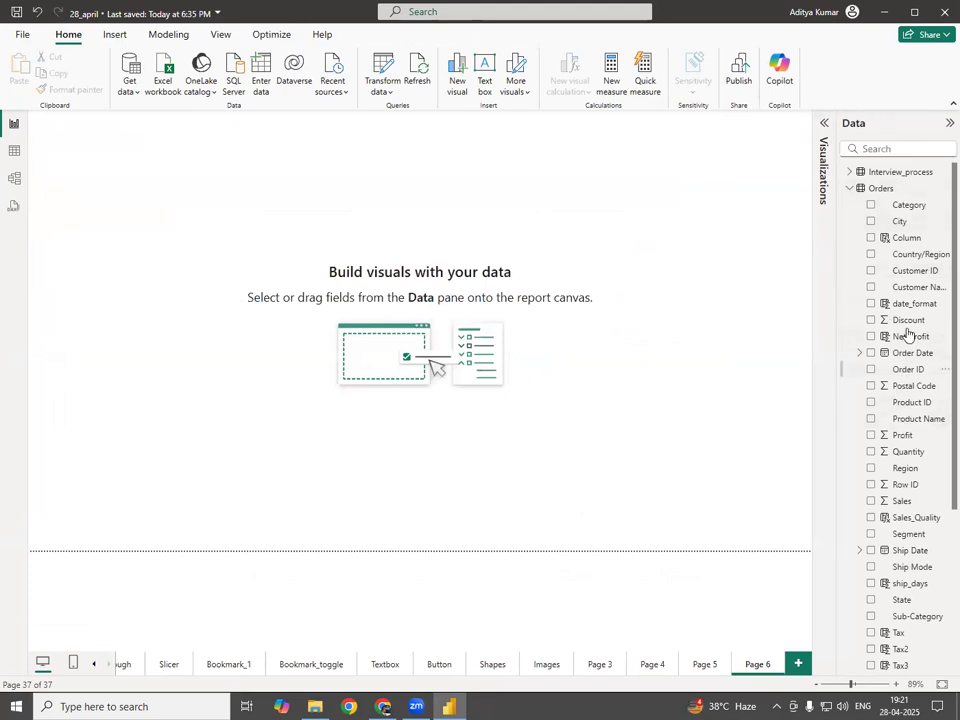
{"action": "scroll", "coordinate": [912, 500], "scroll_direction": "down", "scroll_amount": 4}
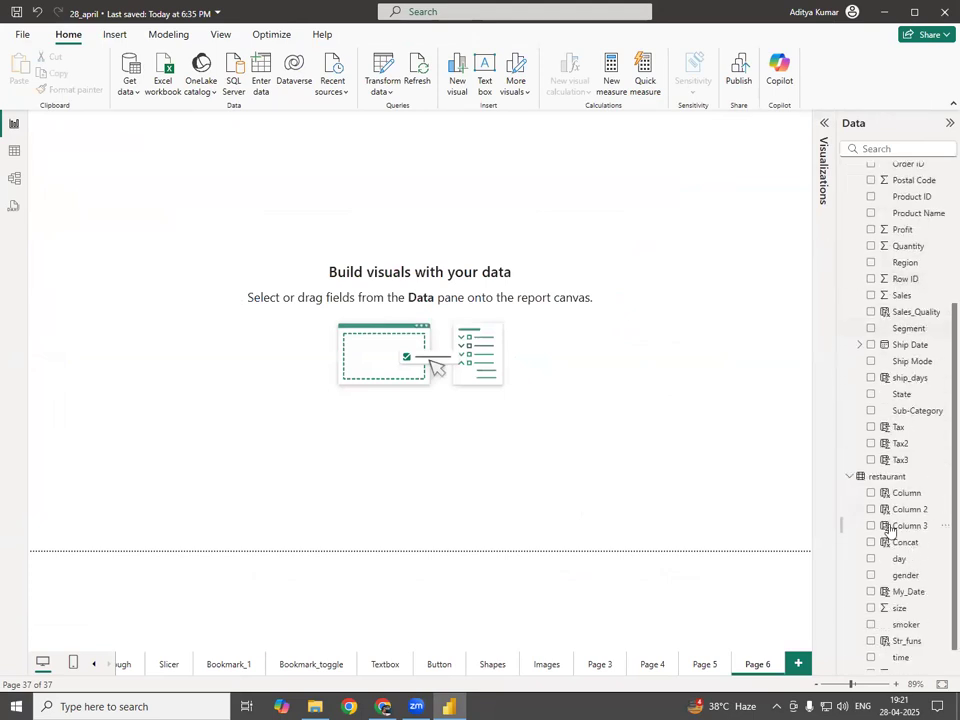
{"action": "left_click", "coordinate": [824, 130]}
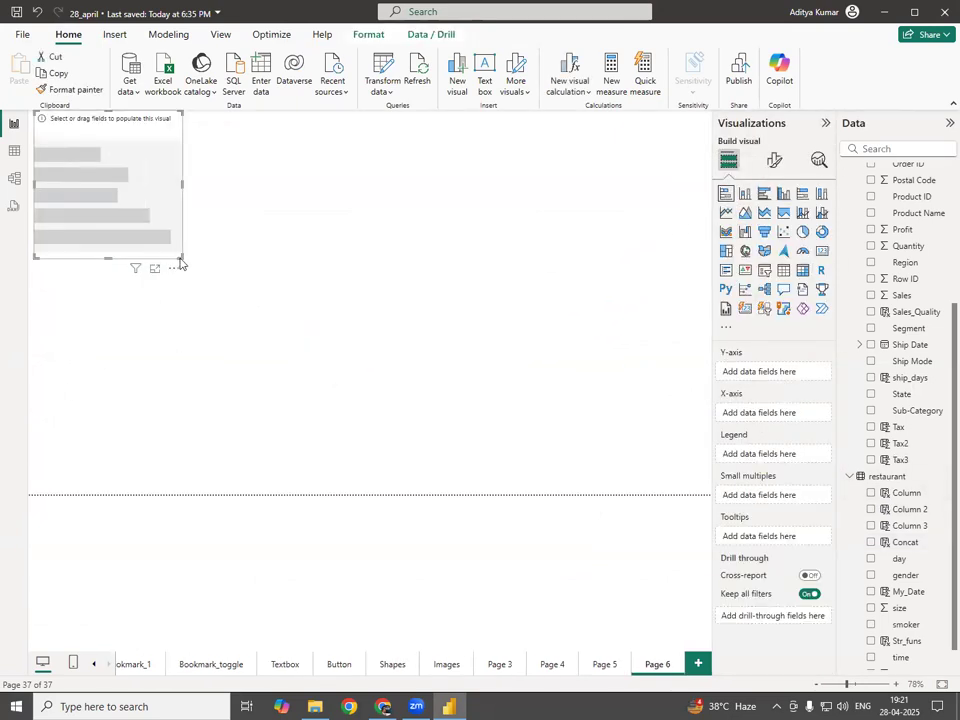
{"action": "left_click_drag", "start_coordinate": [179, 257], "coordinate": [577, 464]}
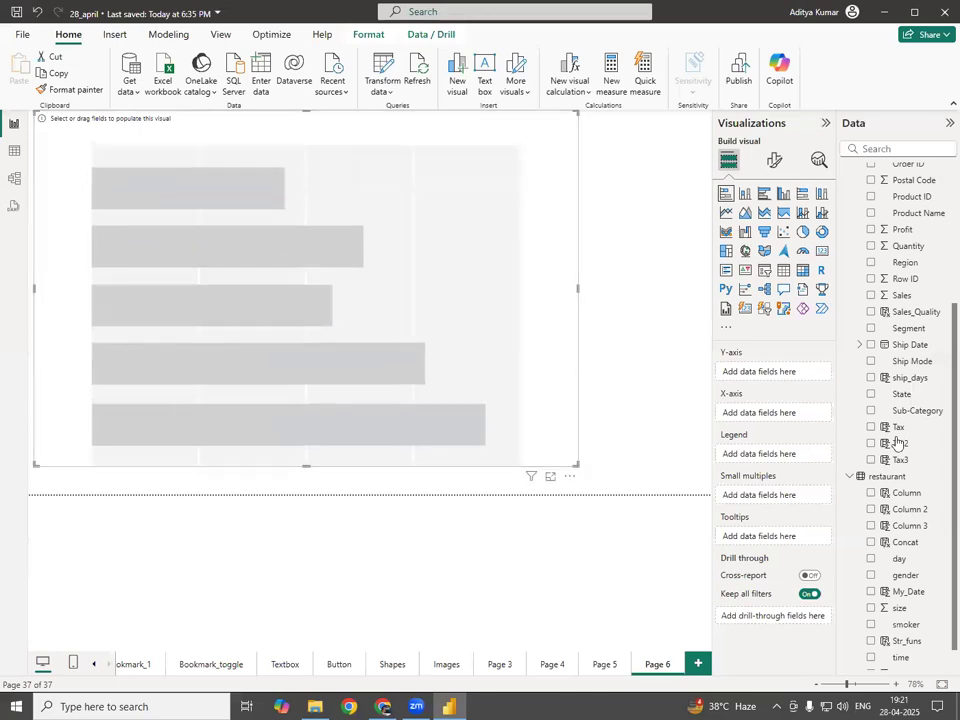
Step: Plot the sum of ship_days on the bar chart's X-axis, grouped by ship_days on the Y-axis
{"action": "left_click_drag", "start_coordinate": [910, 378], "coordinate": [485, 330]}
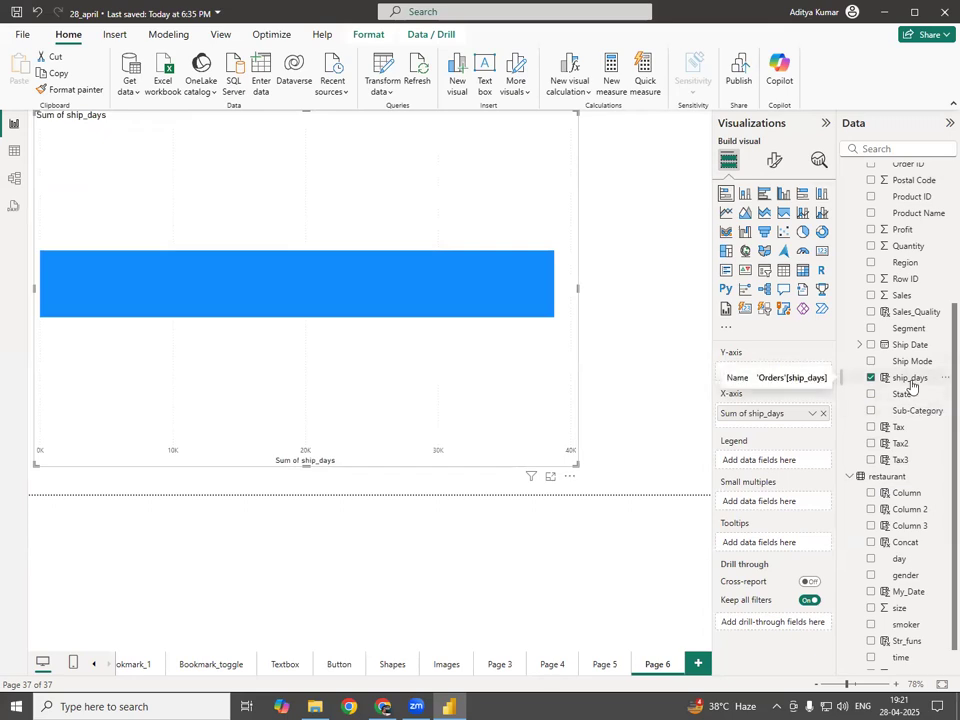
{"action": "left_click_drag", "start_coordinate": [912, 386], "coordinate": [545, 368]}
{"action": "left_click", "coordinate": [823, 430]}
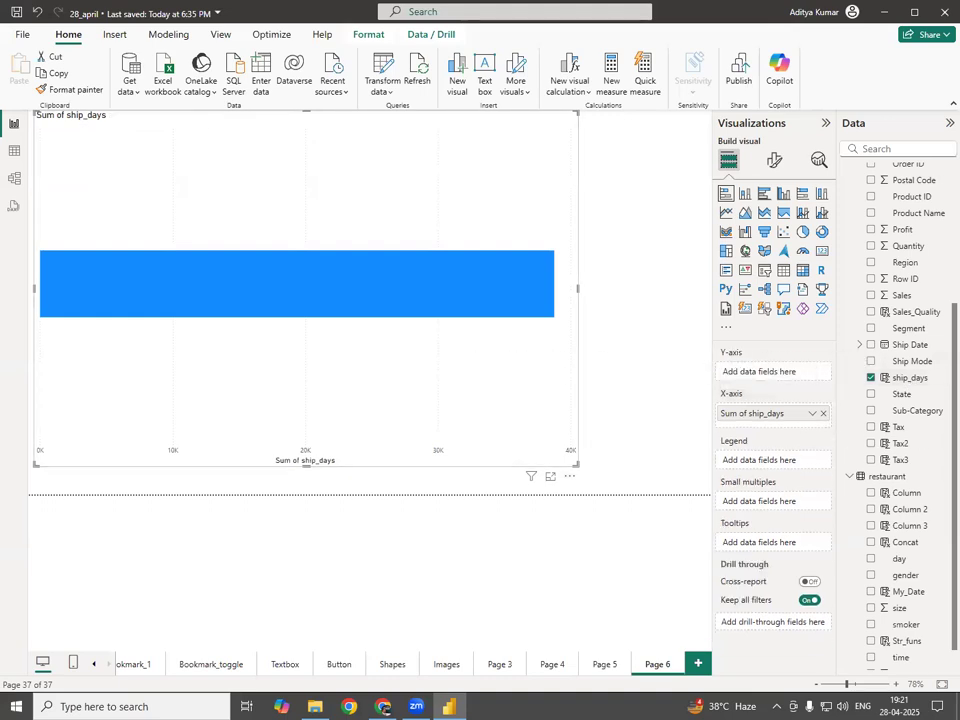
{"action": "left_click_drag", "start_coordinate": [922, 380], "coordinate": [790, 376]}
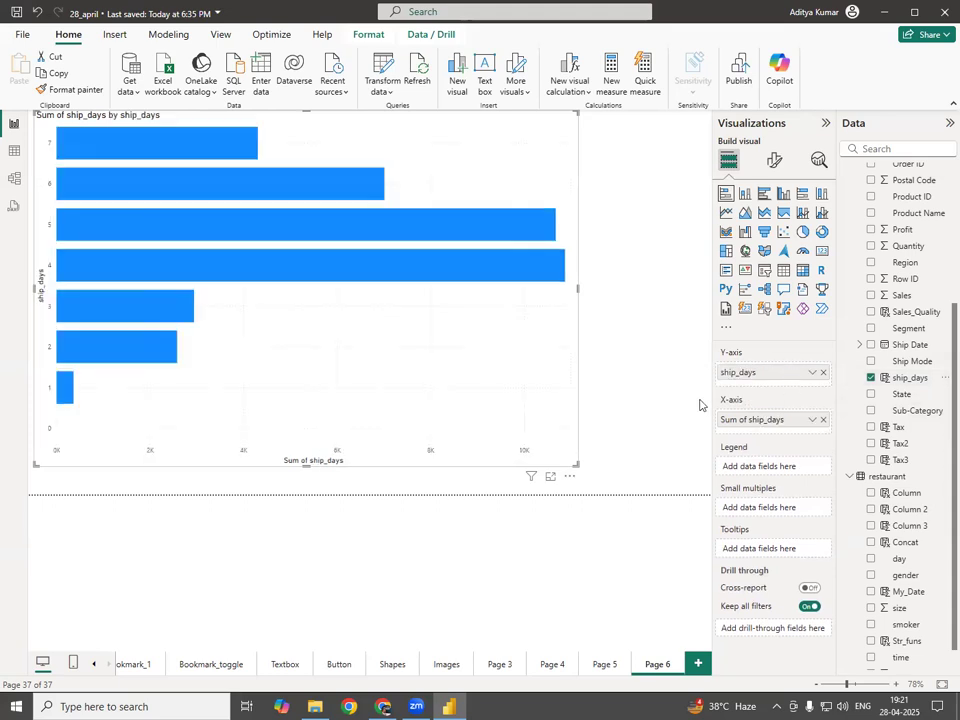
Step: Turn on data labels for the ship_days bar chart
{"action": "left_click", "coordinate": [774, 160]}
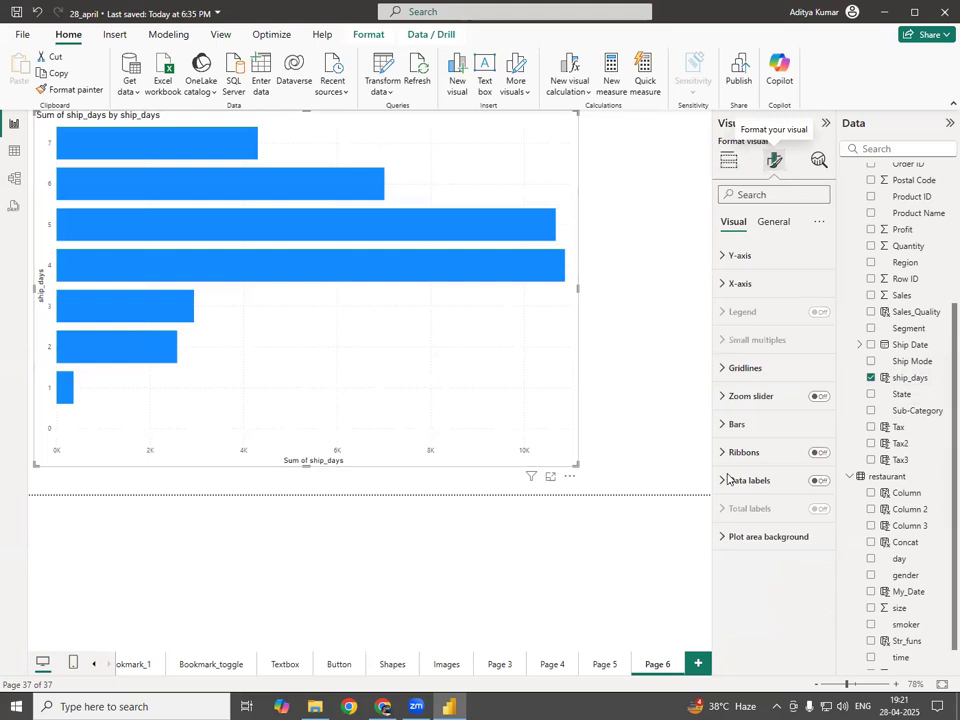
{"action": "left_click", "coordinate": [821, 482]}
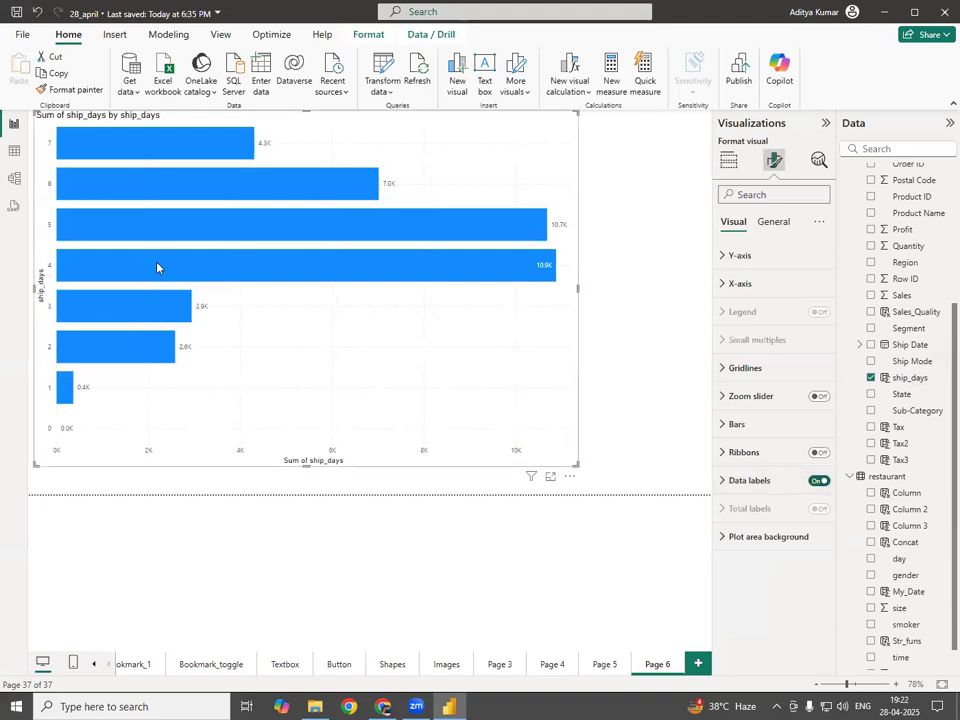
{"action": "mouse_move", "coordinate": [266, 174]}
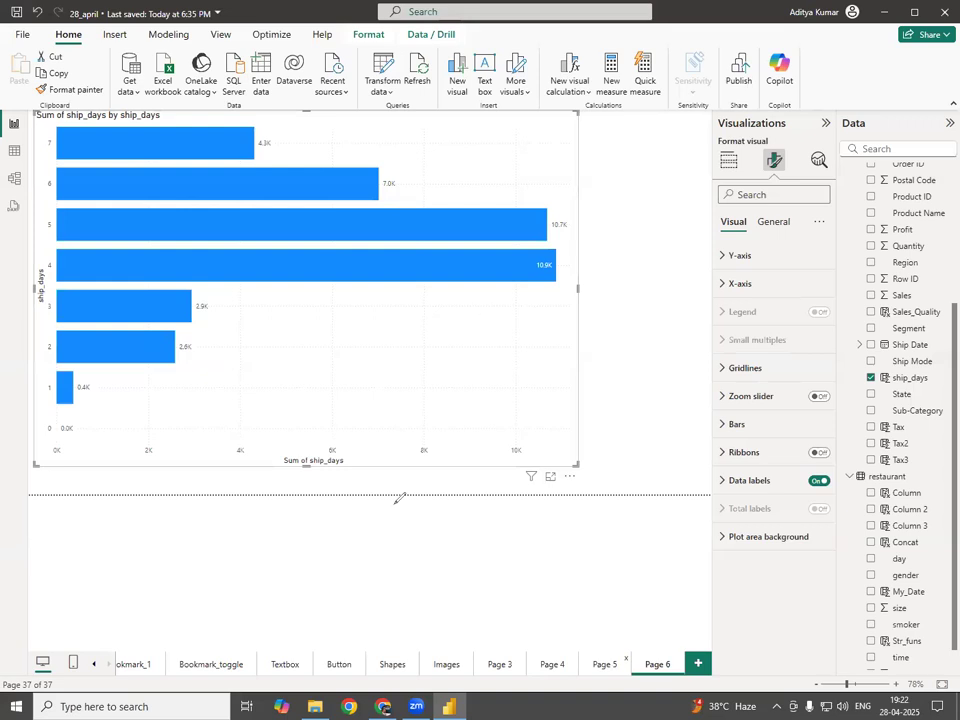
Step: Annotate the chart with a boxed column of handwritten 7s and the total 28 to illustrate how ship_days is summed
{"action": "mouse_move", "coordinate": [454, 324]}
{"action": "left_mouse_down"}
{"action": "mouse_move", "coordinate": [447, 342]}
{"action": "mouse_move", "coordinate": [466, 467]}
{"action": "left_mouse_up"}
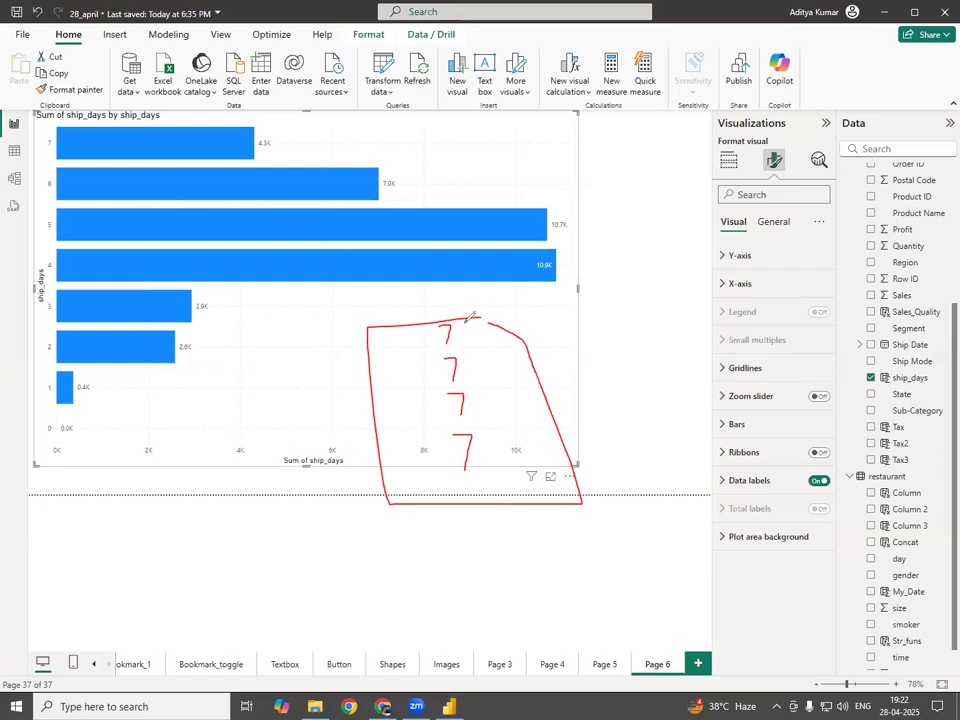
{"action": "mouse_move", "coordinate": [458, 521]}
{"action": "left_mouse_down"}
{"action": "mouse_move", "coordinate": [477, 532]}
{"action": "mouse_move", "coordinate": [479, 567]}
{"action": "left_mouse_up"}
{"action": "left_click_drag", "start_coordinate": [448, 333], "coordinate": [487, 334]}
{"action": "left_click_drag", "start_coordinate": [453, 369], "coordinate": [508, 366]}
{"action": "left_click_drag", "start_coordinate": [448, 397], "coordinate": [508, 394]}
{"action": "left_click_drag", "start_coordinate": [453, 460], "coordinate": [503, 451]}
{"action": "left_click_drag", "start_coordinate": [446, 528], "coordinate": [547, 561]}
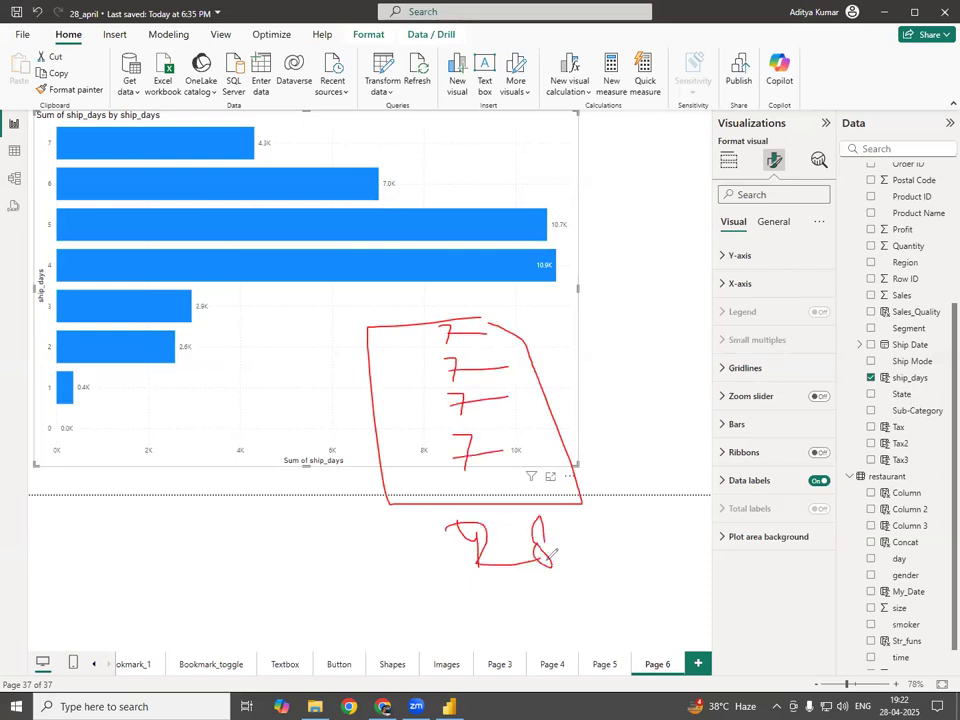
{"action": "left_click_drag", "start_coordinate": [288, 138], "coordinate": [284, 136]}
Step: Change the bar chart's X-axis aggregation of ship_days from Sum to Count
{"action": "left_click", "coordinate": [729, 160]}
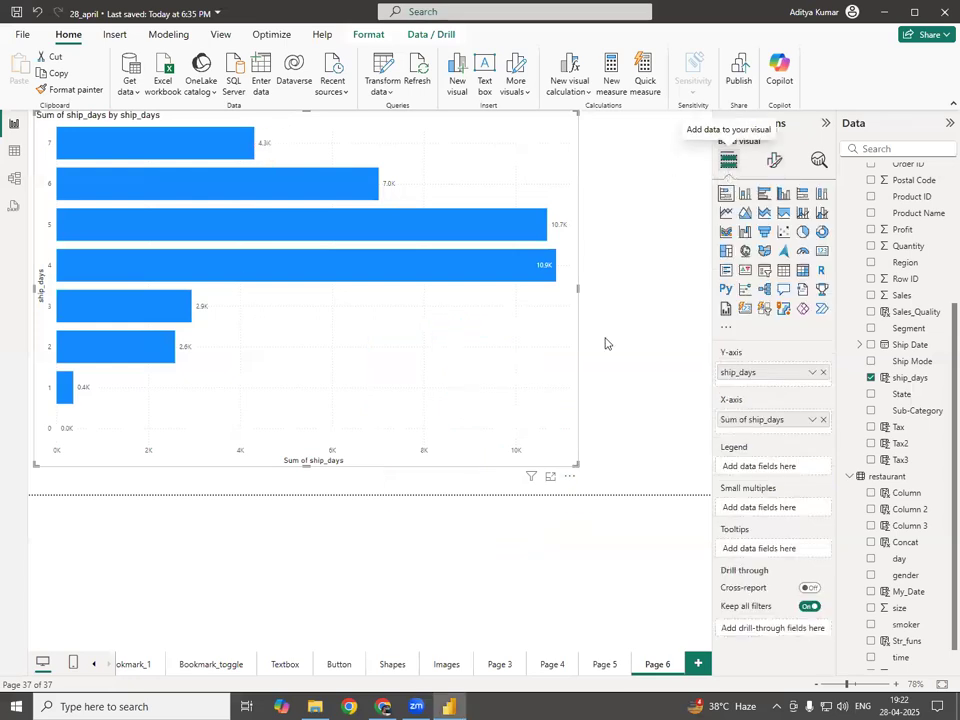
{"action": "left_click", "coordinate": [813, 421]}
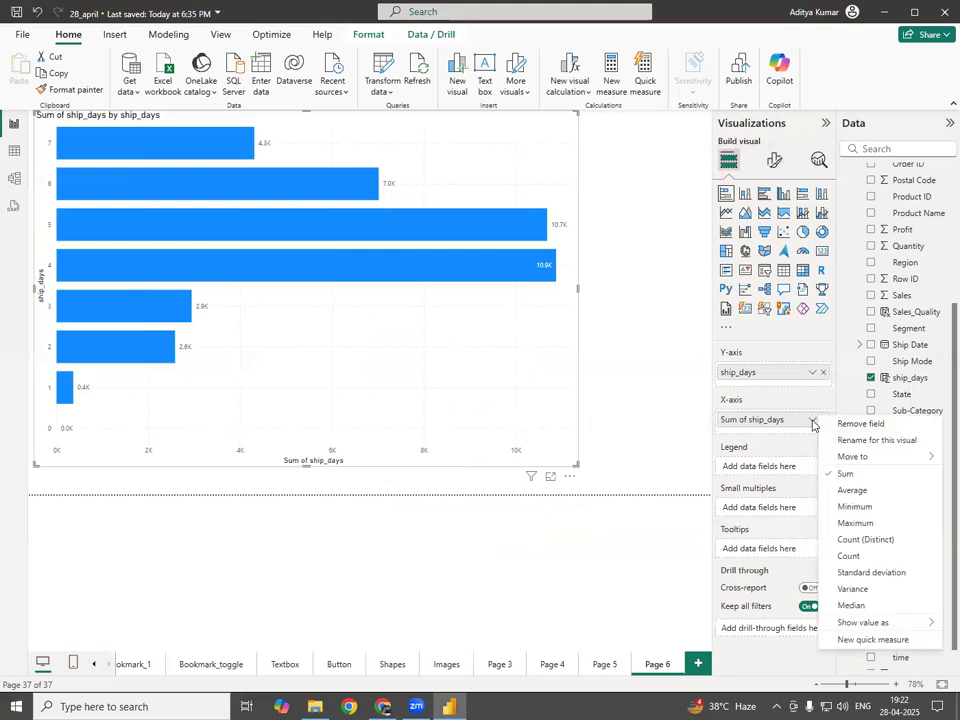
{"action": "left_click", "coordinate": [849, 557]}
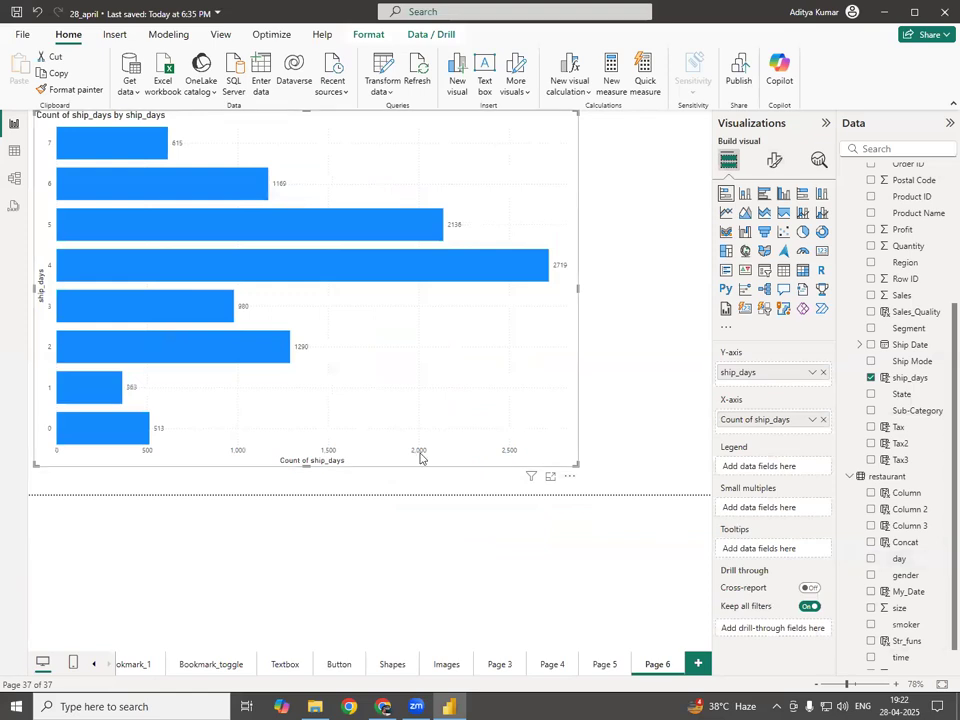
Step: Collapse the Data pane and widen the ship_days chart to nearly fill the report canvas width
{"action": "left_click", "coordinate": [950, 122]}
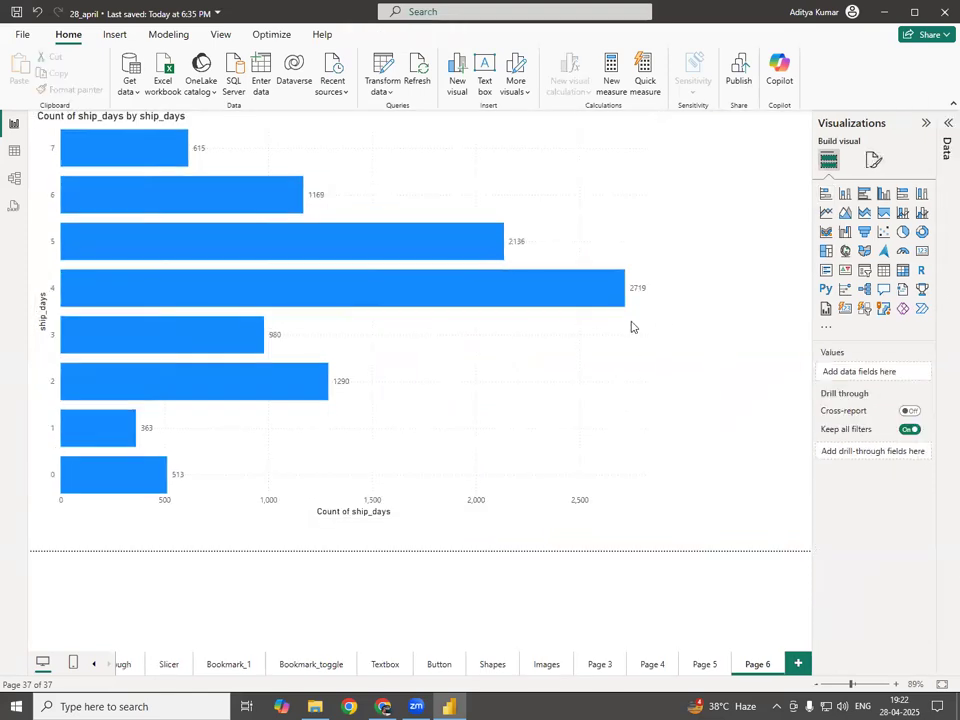
{"action": "left_click_drag", "start_coordinate": [659, 314], "coordinate": [773, 323]}
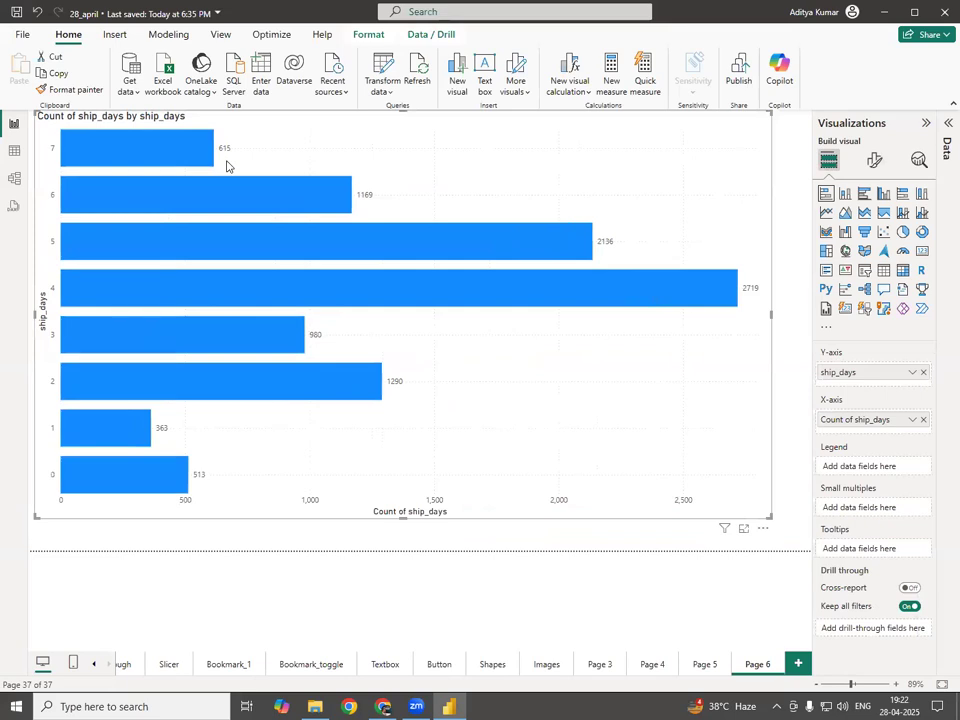
{"action": "mouse_move", "coordinate": [167, 155]}
Step: Show the Orders table's data from its first columns, with the Orders field list collapsed
{"action": "left_click", "coordinate": [13, 151]}
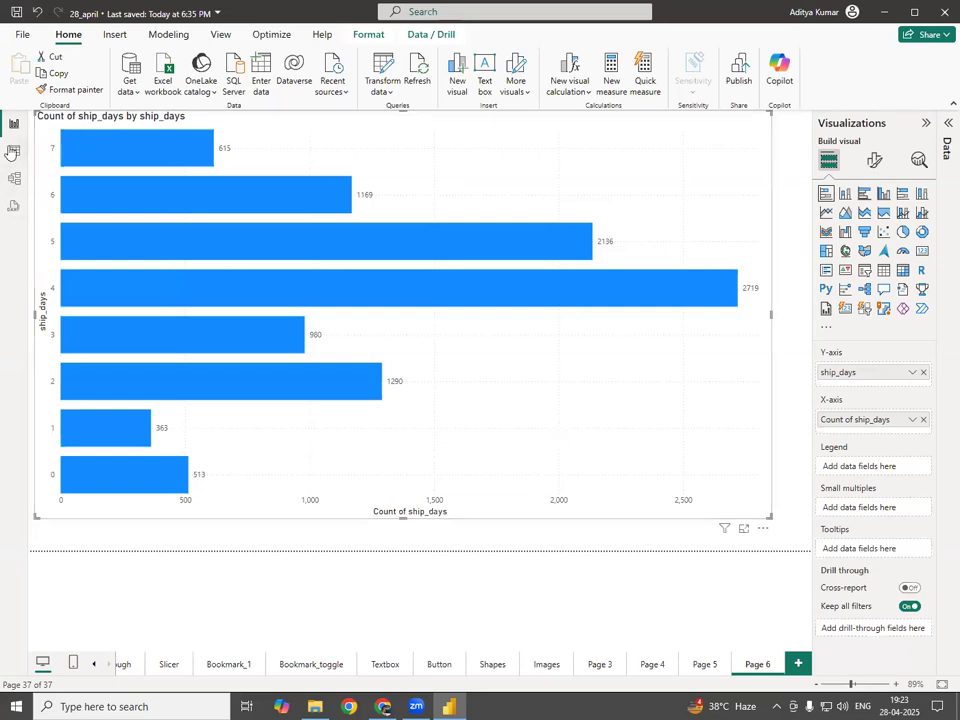
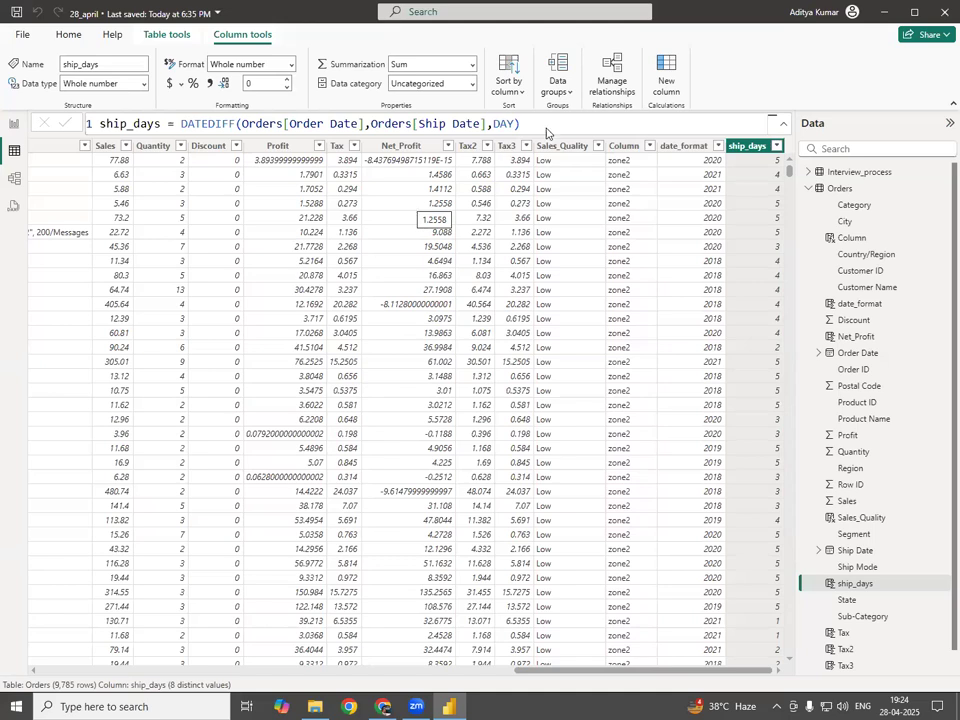
{"action": "left_click", "coordinate": [806, 190]}
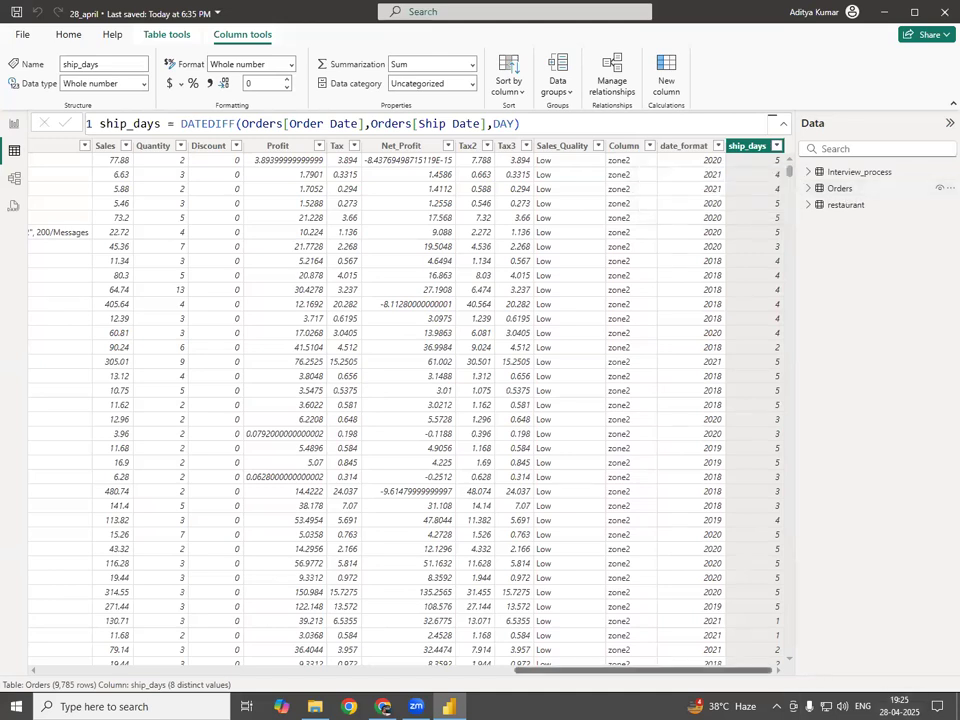
{"action": "left_click_drag", "start_coordinate": [643, 670], "coordinate": [640, 670]}
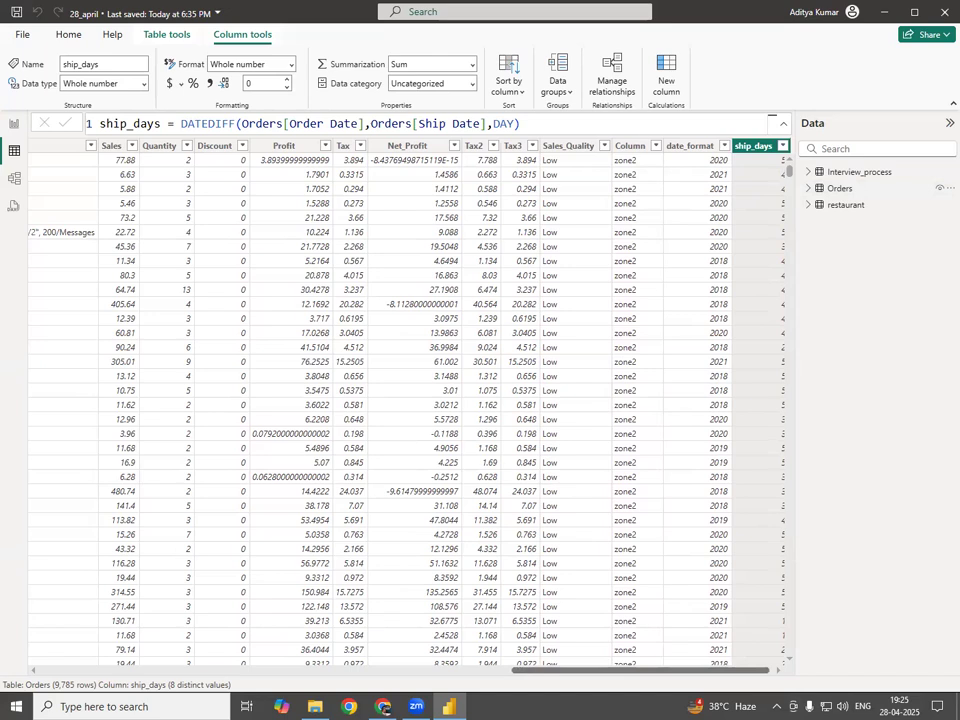
{"action": "left_click_drag", "start_coordinate": [740, 672], "coordinate": [738, 673]}
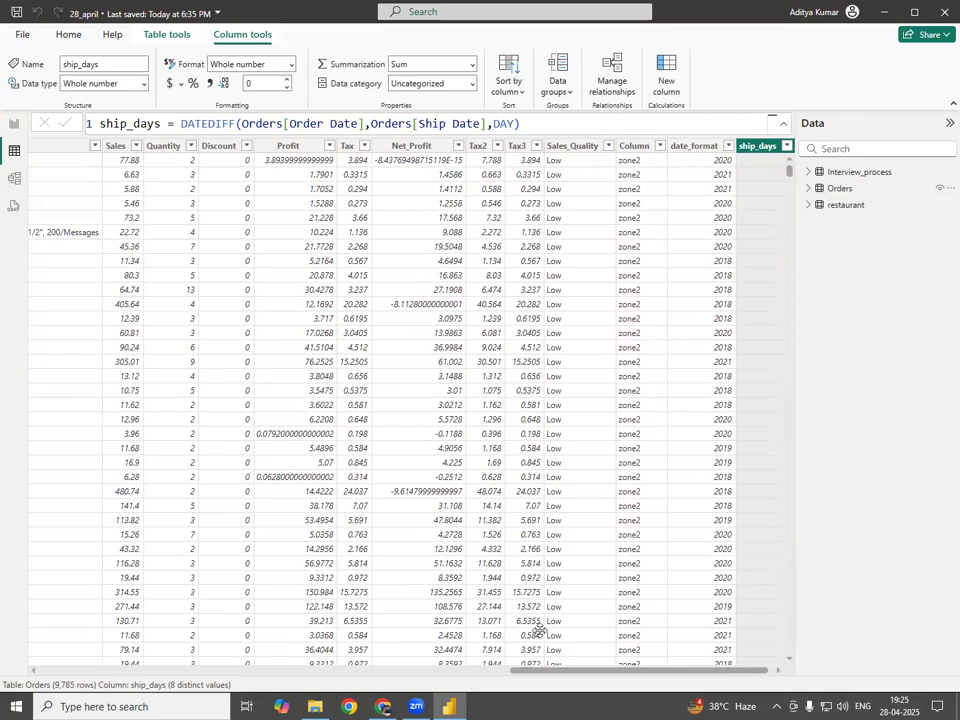
{"action": "left_click_drag", "start_coordinate": [738, 672], "coordinate": [586, 466]}
{"action": "scroll", "coordinate": [586, 466], "scroll_direction": "left", "scroll_amount": 4}
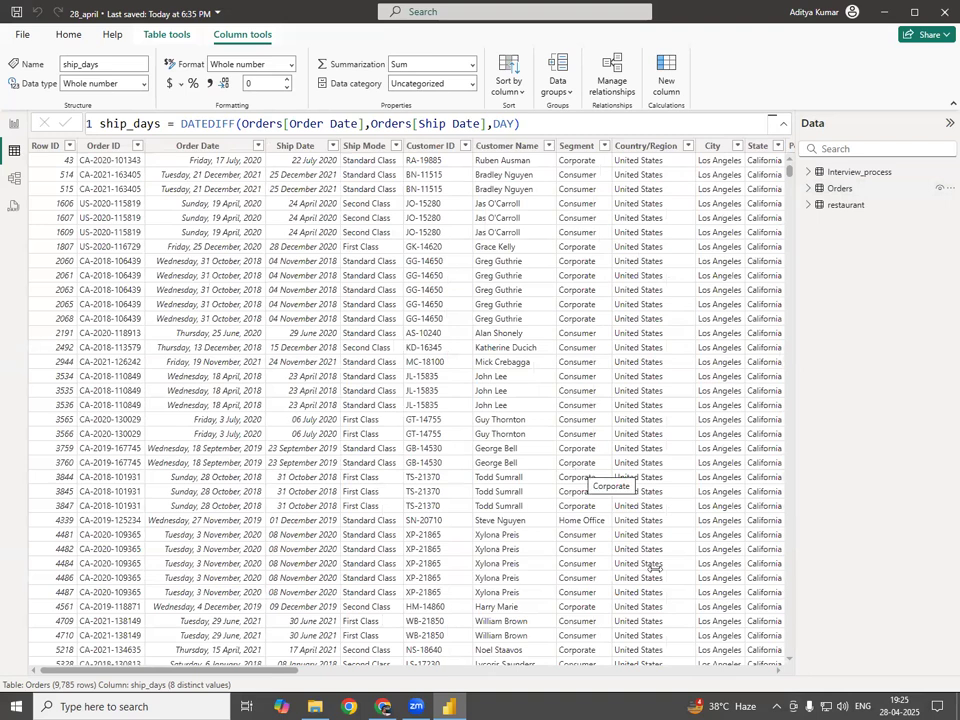
Step: Create a new calculated table and name it MyOrders in its formula
{"action": "left_click", "coordinate": [157, 37]}
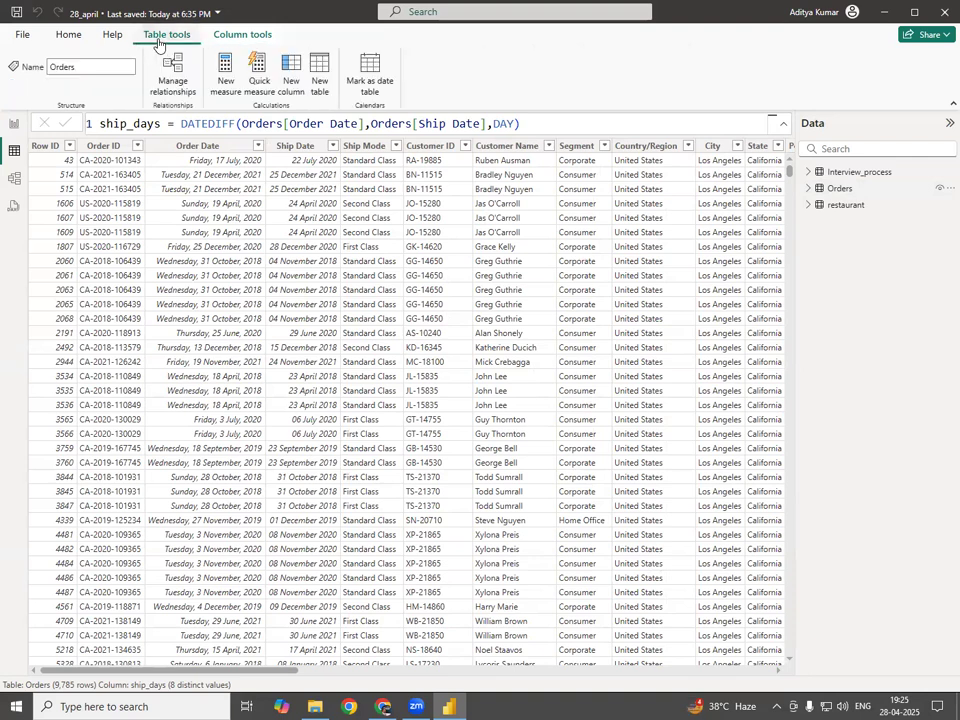
{"action": "left_click", "coordinate": [318, 79]}
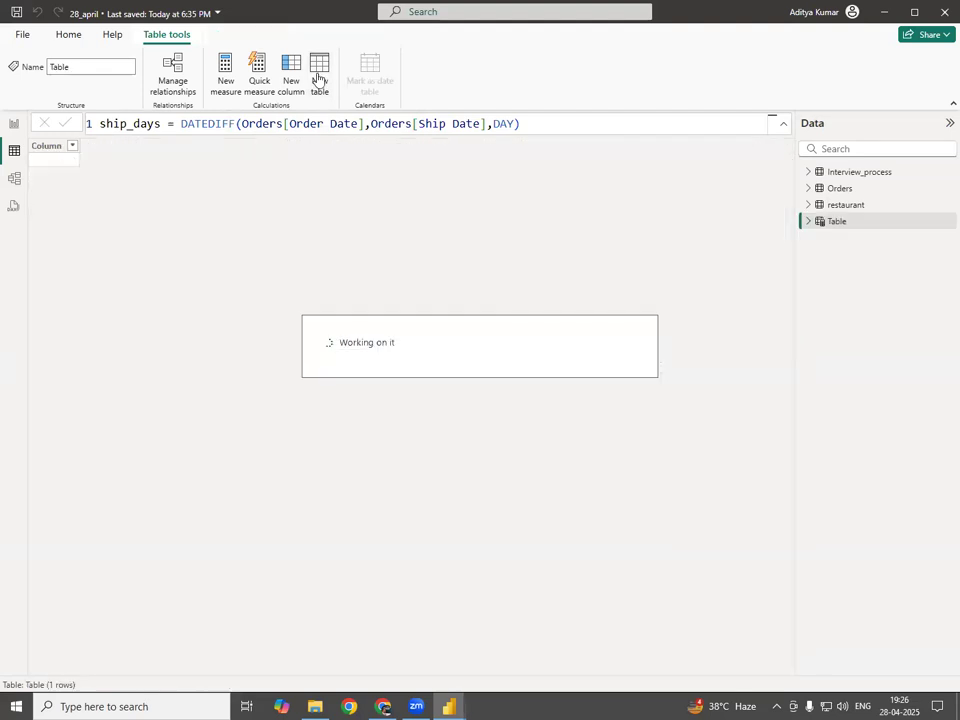
{"action": "left_click", "coordinate": [219, 125]}
{"action": "key", "text": "Left"}
{"action": "key", "text": "Left"}
{"action": "key", "text": "BackSpace"}
{"action": "key", "text": "BackSpace"}
{"action": "key", "text": "BackSpace"}
{"action": "key", "text": "BackSpace"}
{"action": "key", "text": "BackSpace"}
{"action": "key", "text": "BackSpace"}
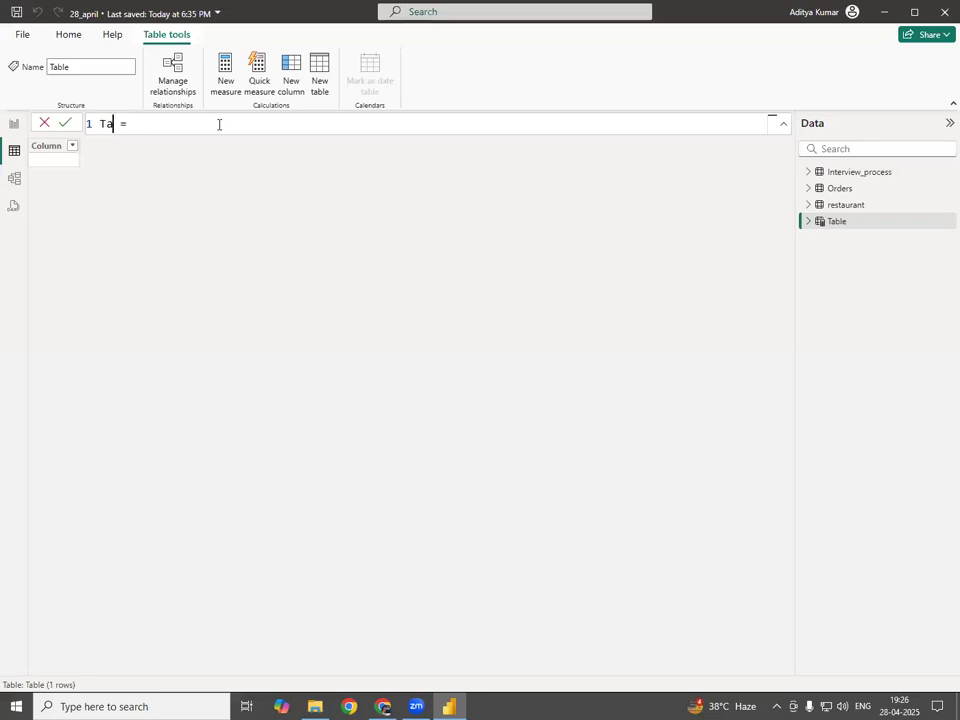
{"action": "type", "text": "MyOrders"}
{"action": "left_click", "coordinate": [219, 124]}
{"action": "left_click_drag", "start_coordinate": [154, 124], "coordinate": [101, 127]}
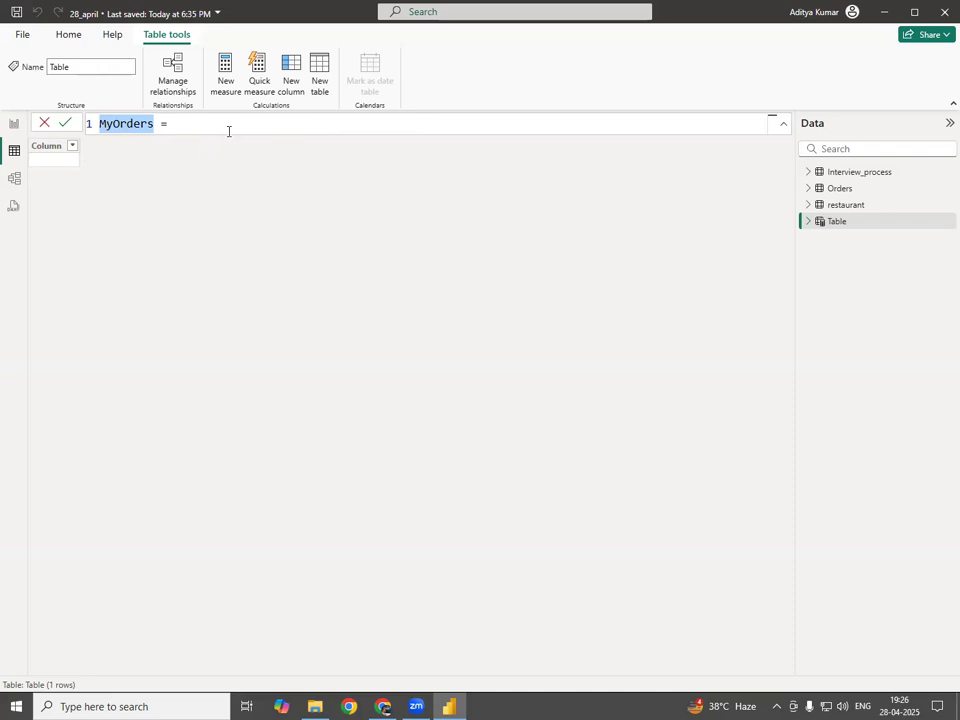
{"action": "left_click", "coordinate": [227, 124]}
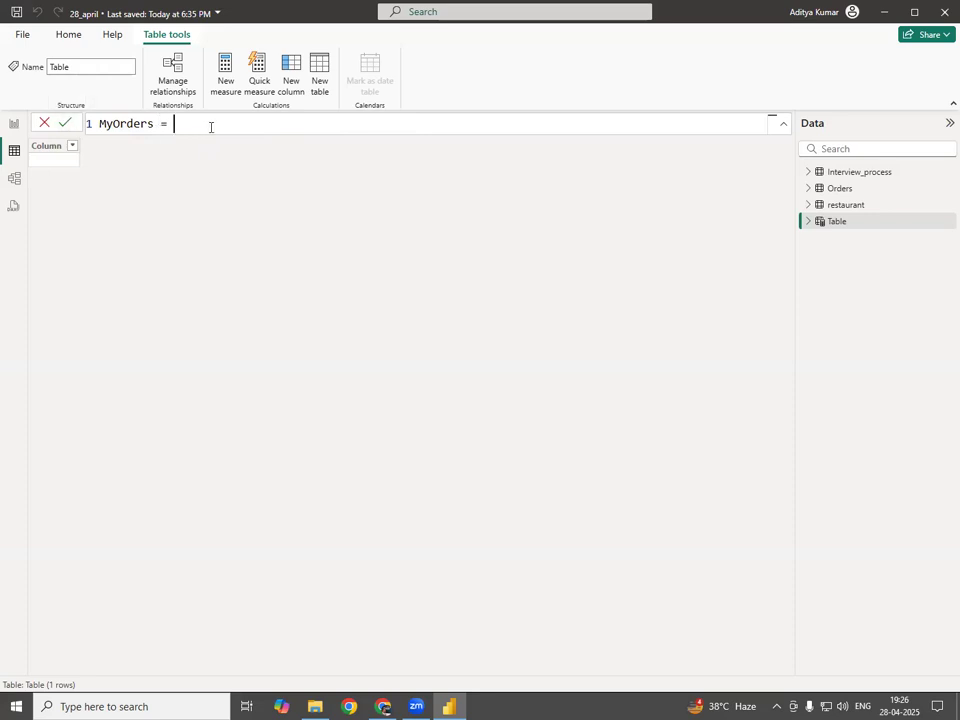
Step: Begin the MyOrders formula with the SELECTCOLUMNS function, using Orders as the source table
{"action": "type", "text": "sele"}
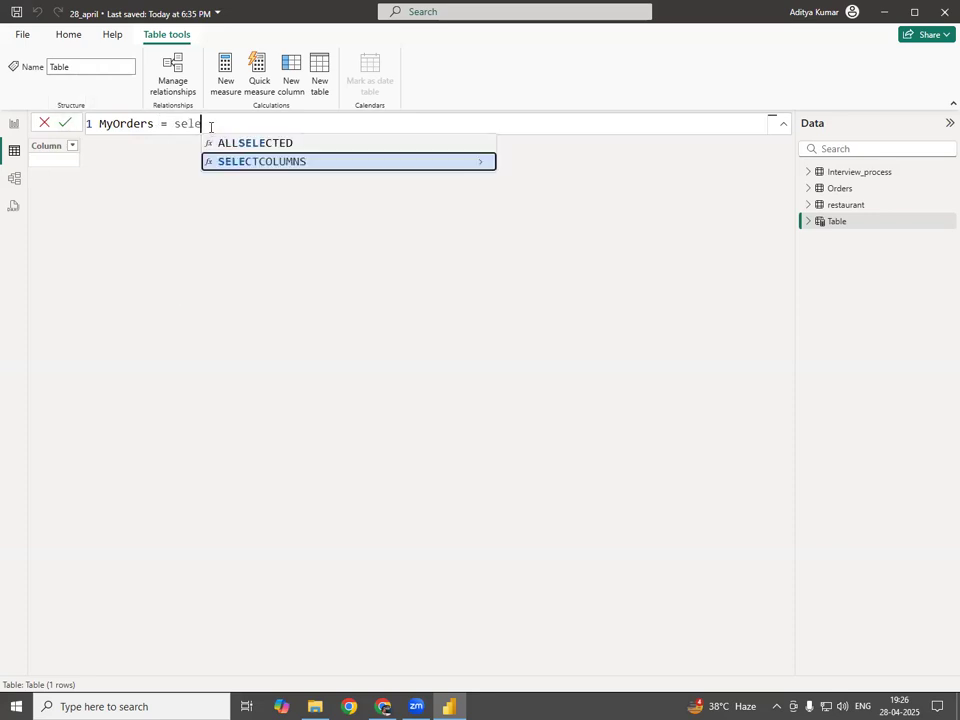
{"action": "key", "text": "Tab"}
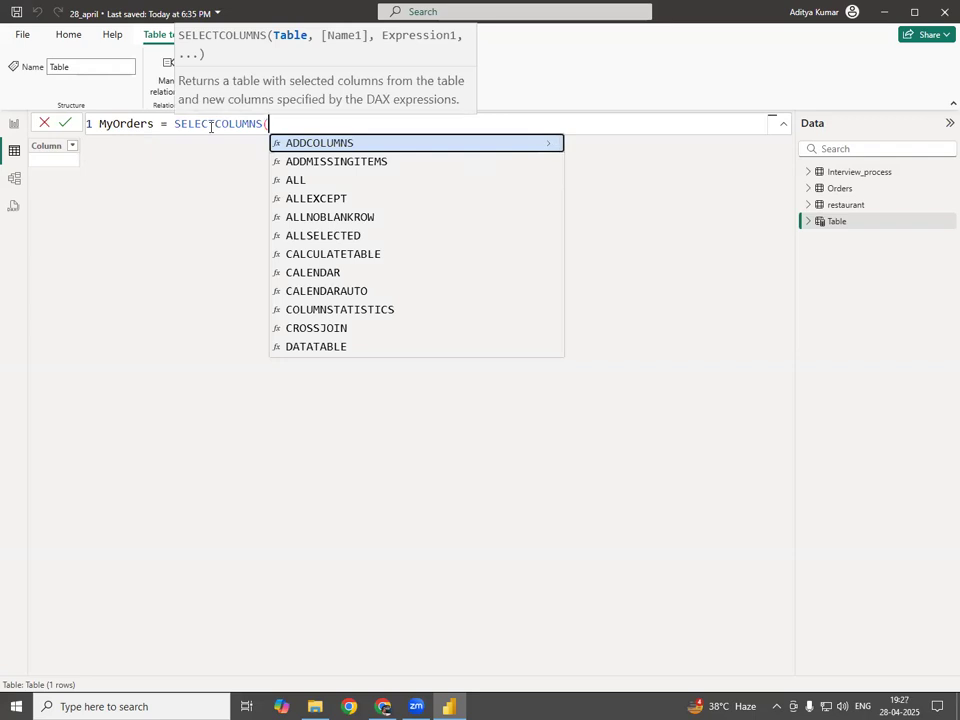
{"action": "key", "text": "Escape"}
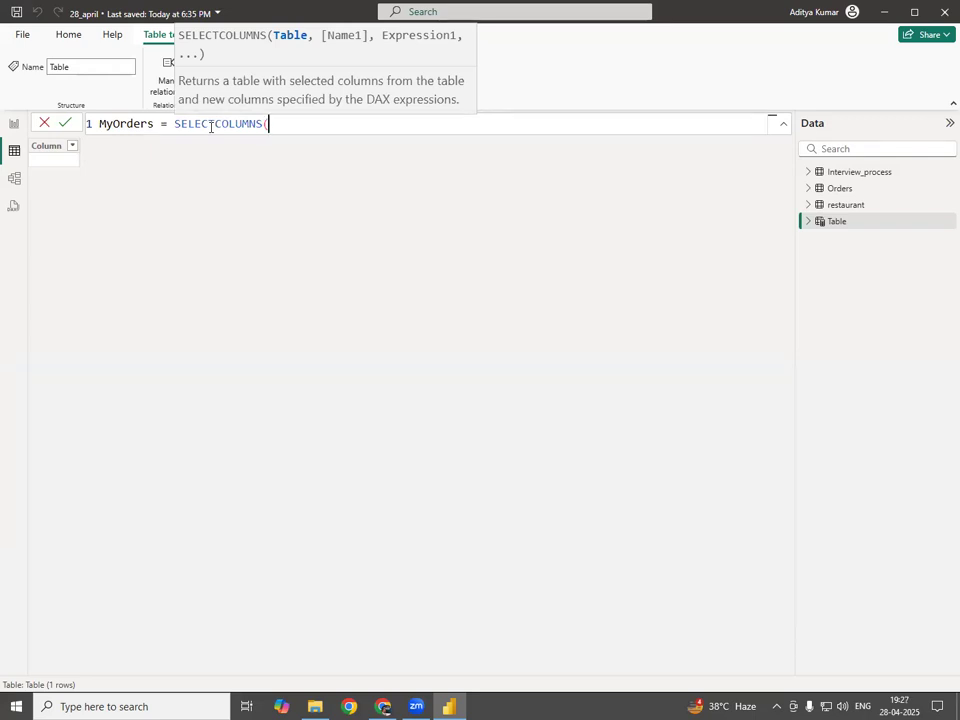
{"action": "key", "text": "Escape"}
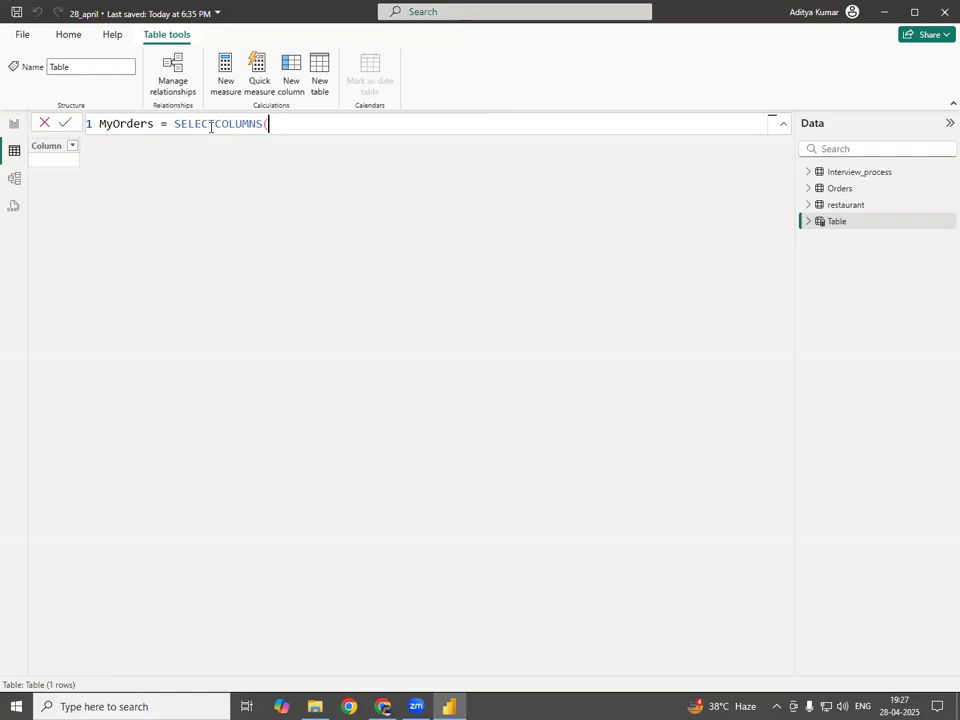
{"action": "type", "text": "O"}
{"action": "key", "text": "Down"}
{"action": "key", "text": "Tab"}
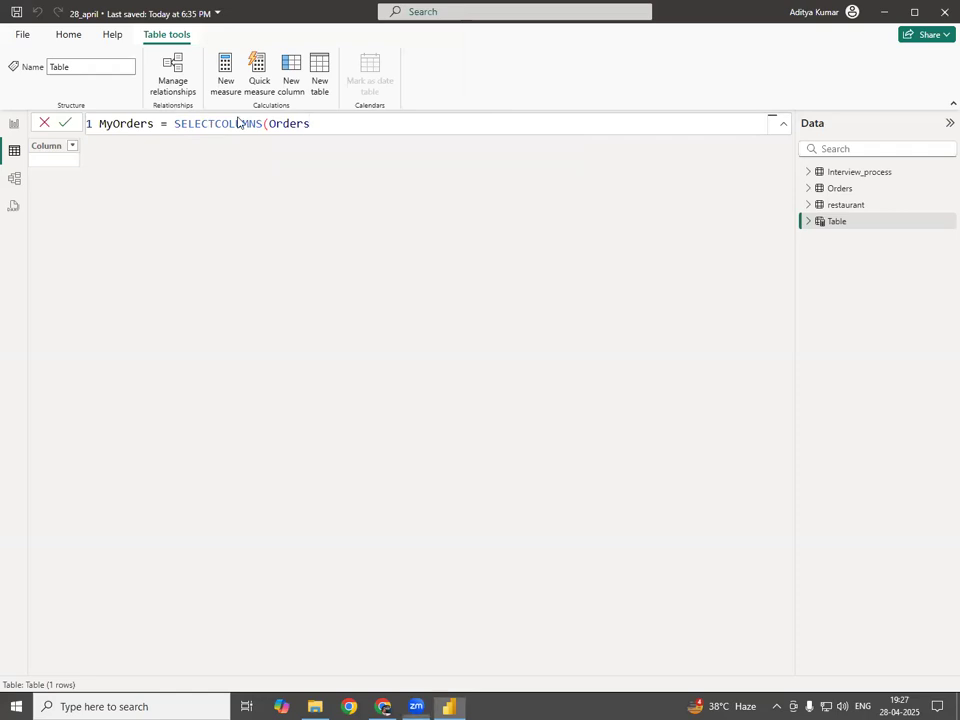
Step: Sketch a large table outline below the formula, labelled "MyOrders" and with a line separating its header row
{"action": "mouse_move", "coordinate": [461, 229]}
{"action": "left_mouse_down"}
{"action": "mouse_move", "coordinate": [229, 542]}
{"action": "mouse_move", "coordinate": [630, 536]}
{"action": "mouse_move", "coordinate": [549, 225]}
{"action": "mouse_move", "coordinate": [538, 224]}
{"action": "left_mouse_up"}
{"action": "left_click_drag", "start_coordinate": [429, 227], "coordinate": [538, 222]}
{"action": "mouse_move", "coordinate": [138, 220]}
{"action": "left_mouse_down"}
{"action": "mouse_move", "coordinate": [153, 208]}
{"action": "mouse_move", "coordinate": [176, 232]}
{"action": "mouse_move", "coordinate": [196, 213]}
{"action": "mouse_move", "coordinate": [276, 222]}
{"action": "left_mouse_up"}
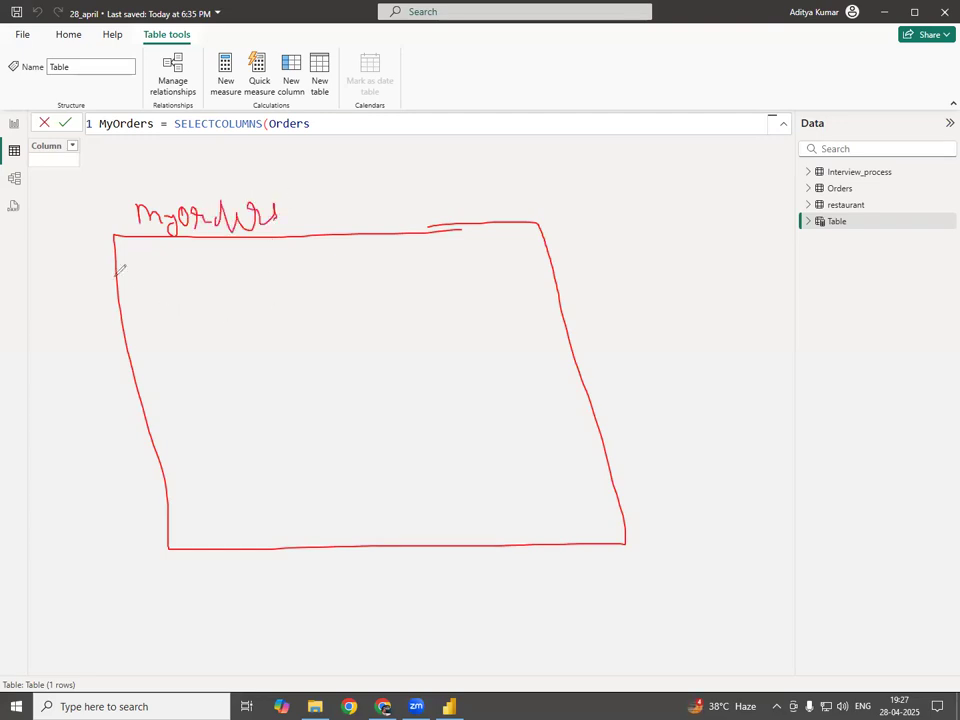
{"action": "left_click_drag", "start_coordinate": [109, 277], "coordinate": [556, 284]}
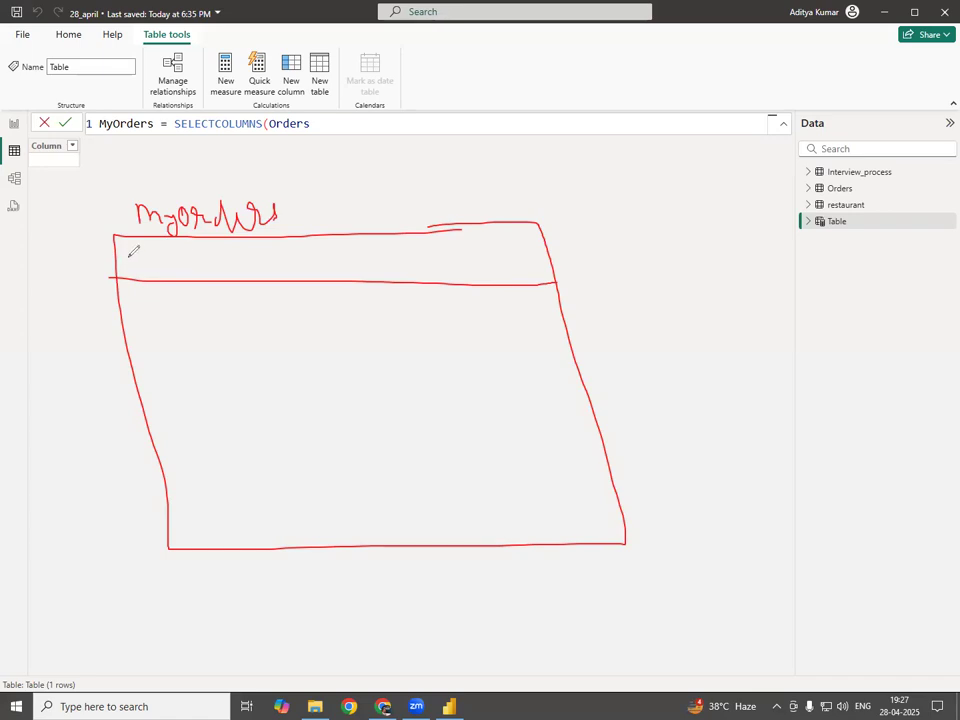
Step: Draw the sketched table's first column with a circled "mycat" header and a trail of dots as its values
{"action": "mouse_move", "coordinate": [122, 256]}
{"action": "left_mouse_down"}
{"action": "mouse_move", "coordinate": [146, 255]}
{"action": "mouse_move", "coordinate": [150, 282]}
{"action": "mouse_move", "coordinate": [175, 264]}
{"action": "mouse_move", "coordinate": [196, 270]}
{"action": "left_mouse_up"}
{"action": "mouse_move", "coordinate": [184, 262]}
{"action": "left_mouse_down"}
{"action": "mouse_move", "coordinate": [201, 260]}
{"action": "mouse_move", "coordinate": [280, 557]}
{"action": "left_mouse_up"}
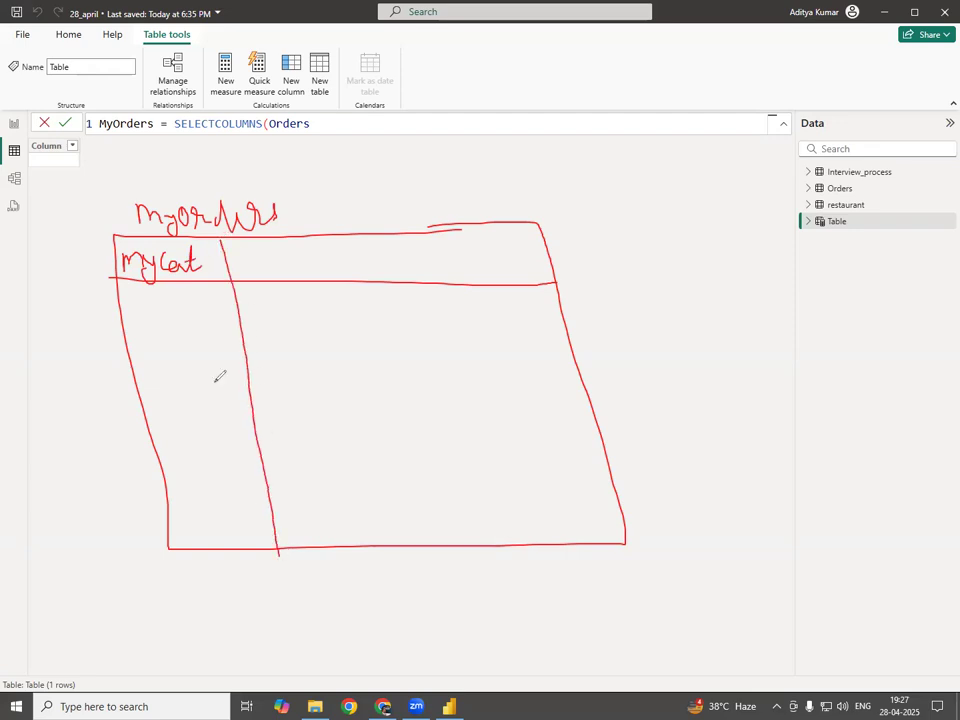
{"action": "mouse_move", "coordinate": [199, 229]}
{"action": "left_mouse_down"}
{"action": "mouse_move", "coordinate": [122, 240]}
{"action": "mouse_move", "coordinate": [160, 280]}
{"action": "mouse_move", "coordinate": [206, 240]}
{"action": "mouse_move", "coordinate": [198, 228]}
{"action": "left_mouse_up"}
{"action": "left_click", "coordinate": [171, 308]}
{"action": "left_click", "coordinate": [174, 331]}
{"action": "left_click", "coordinate": [176, 362]}
{"action": "left_click", "coordinate": [183, 386]}
{"action": "left_click", "coordinate": [194, 410]}
{"action": "left_click", "coordinate": [199, 430]}
{"action": "left_click", "coordinate": [209, 458]}
{"action": "left_click", "coordinate": [221, 478]}
{"action": "left_click", "coordinate": [232, 500]}
{"action": "left_click", "coordinate": [236, 515]}
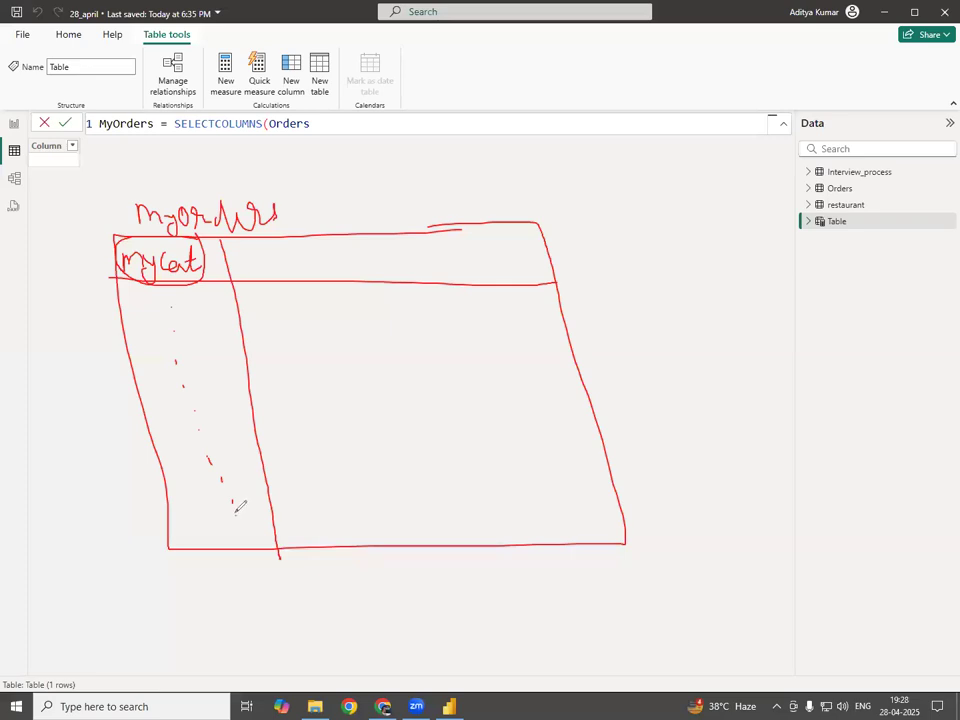
Step: Add "Mycategory" as the first new column name in the SELECTCOLUMNS formula
{"action": "left_click", "coordinate": [336, 122]}
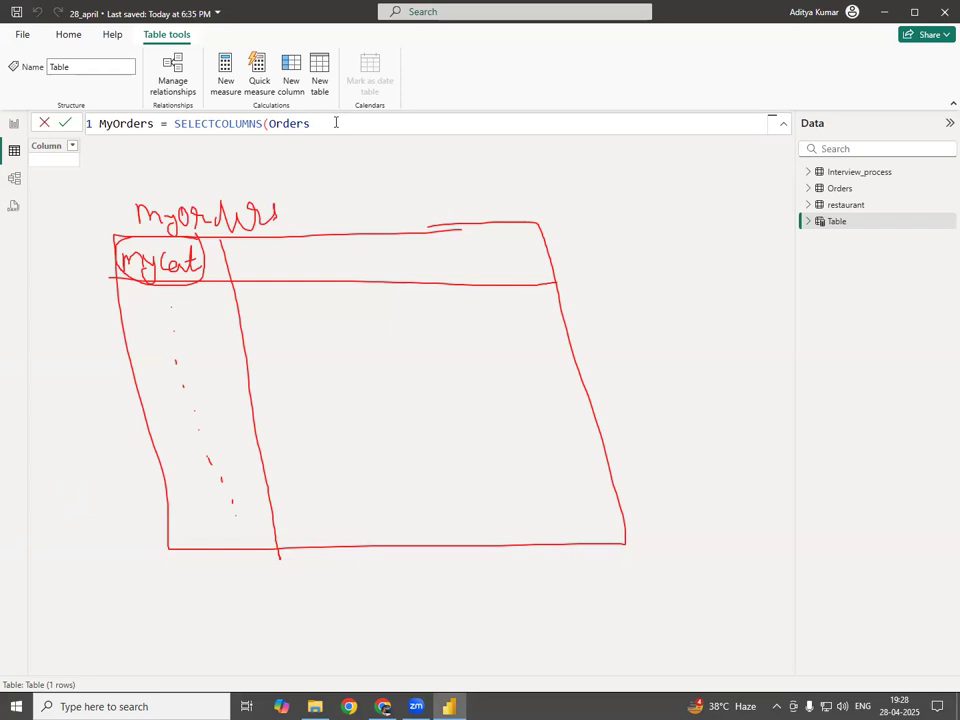
{"action": "type", "text": ","}
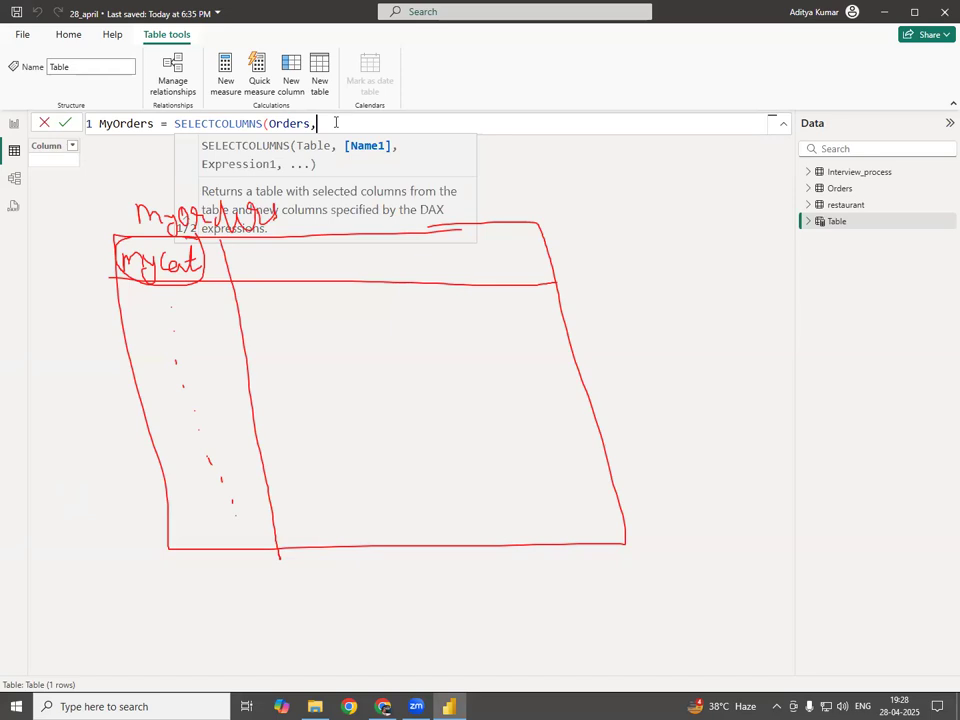
{"action": "type", "text": "M"}
{"action": "key", "text": "BackSpace"}
{"action": "type", "text": "\"MyCategory"}
{"action": "type", "text": ","}
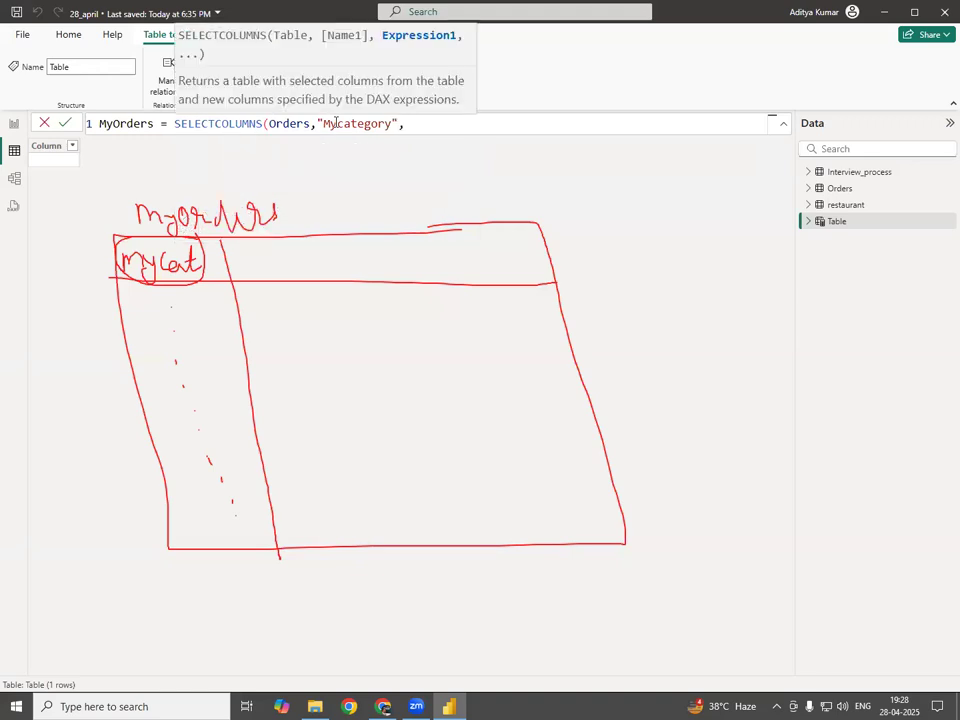
Step: Supply Orders[Category] as the expression for Mycategory, followed by a comma for the next argument
{"action": "type", "text": "ord"}
{"action": "key", "text": "Down"}
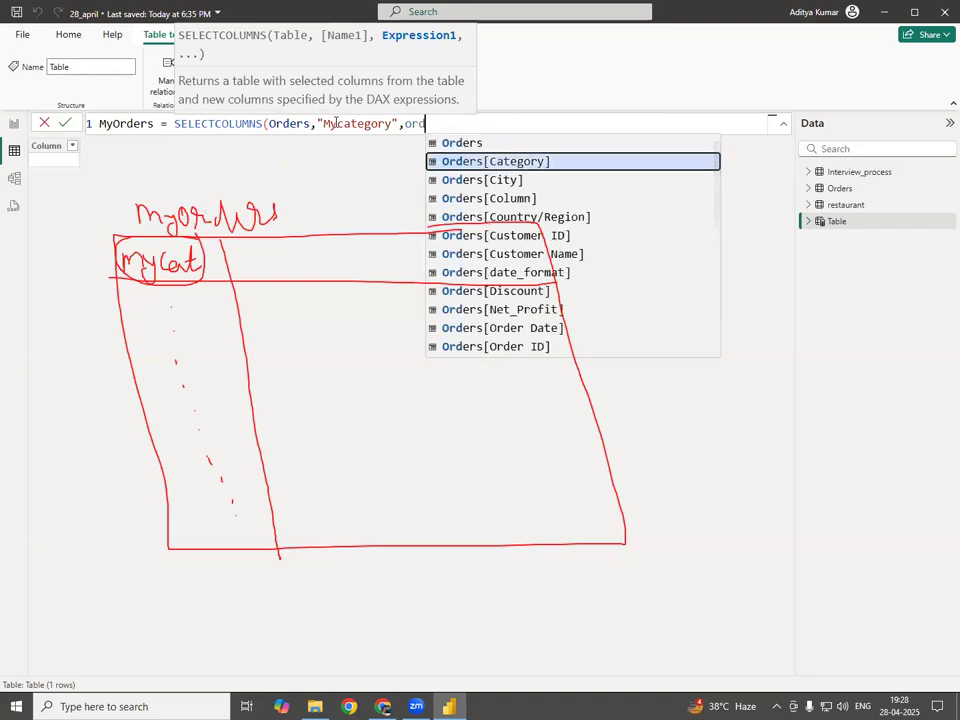
{"action": "key", "text": "Tab"}
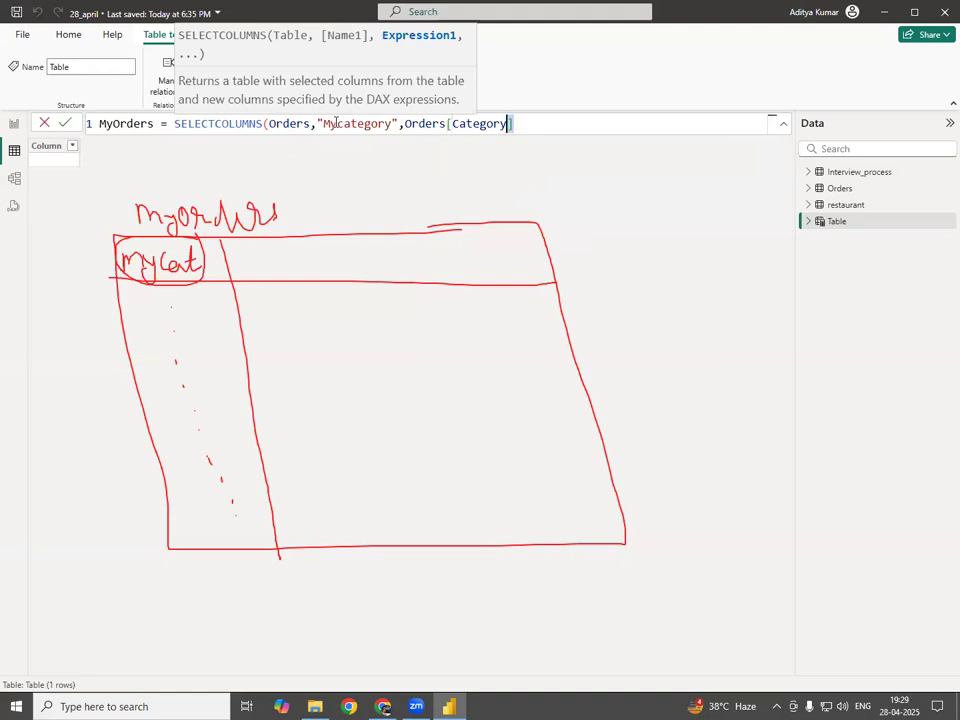
{"action": "key", "text": "shift+Left"}
{"action": "key", "text": "shift+Left"}
{"action": "key", "text": "shift+Left"}
{"action": "key", "text": "shift+Left"}
{"action": "key", "text": "shift+Left"}
{"action": "key", "text": "shift+Left"}
{"action": "key", "text": "shift+Left"}
{"action": "key", "text": "shift+Left"}
{"action": "key", "text": "shift+Left"}
{"action": "key", "text": "shift+Left"}
{"action": "key", "text": "shift+Left"}
{"action": "key", "text": "shift+Left"}
{"action": "key", "text": "shift+Left"}
{"action": "key", "text": "shift+Left"}
{"action": "key", "text": "shift+Left"}
{"action": "key", "text": "End"}
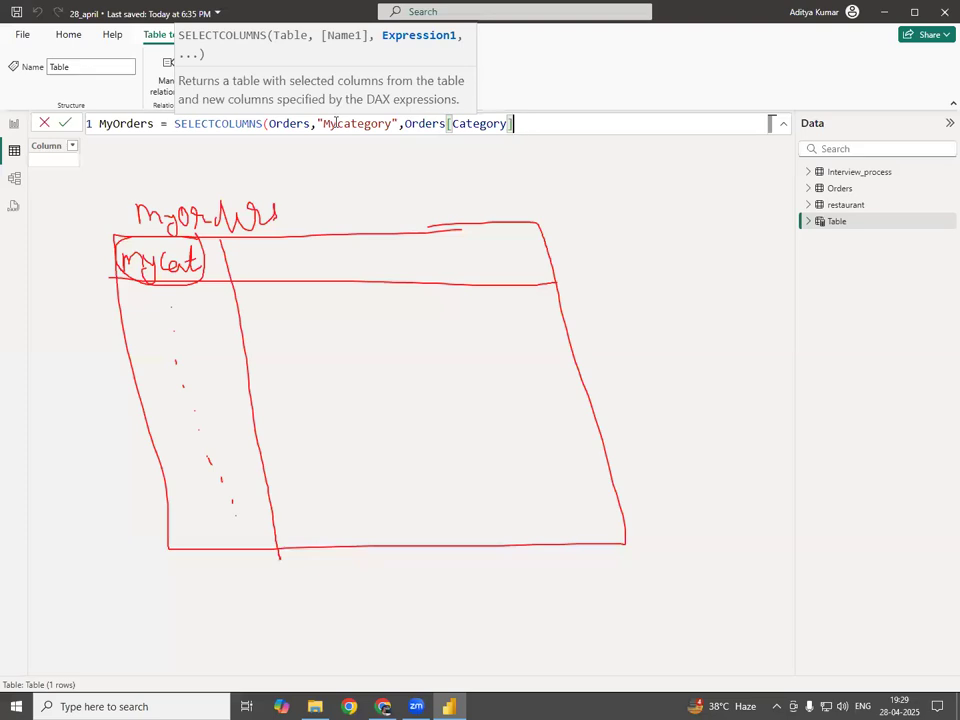
{"action": "type", "text": ","}
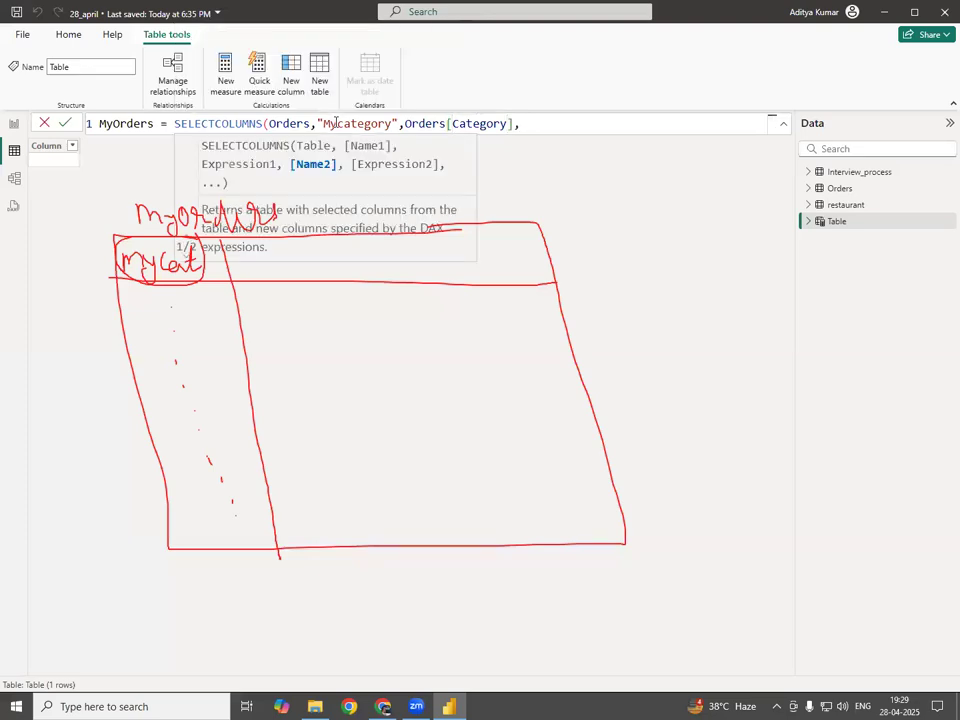
{"action": "key", "text": "Escape"}
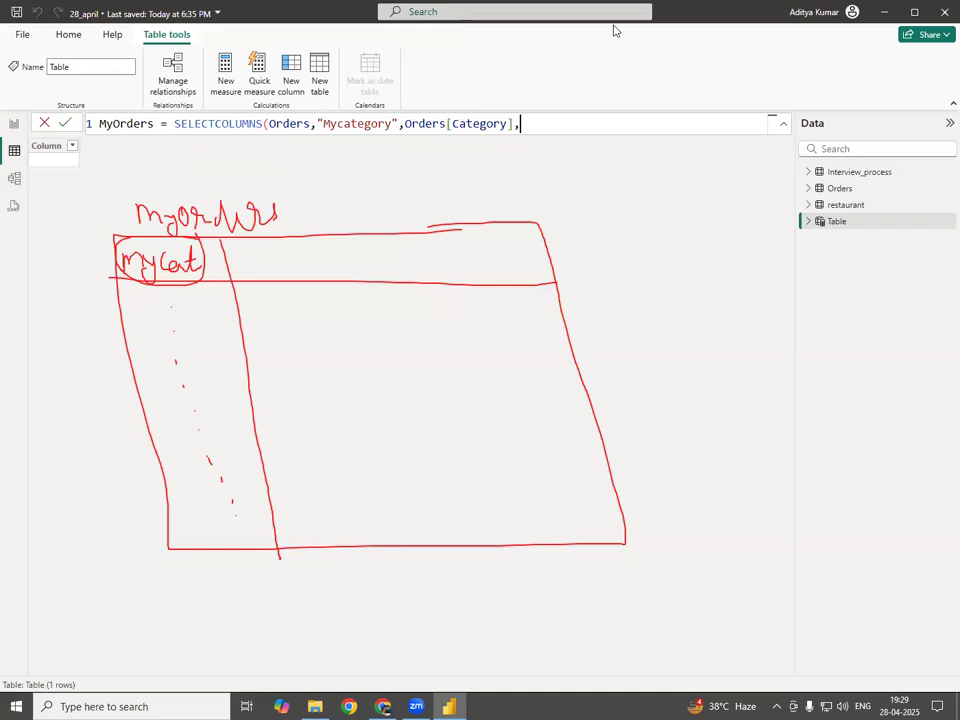
Step: Draw a second column in the sketched table with a handwritten my-sales header and a dividing line
{"action": "mouse_move", "coordinate": [235, 261]}
{"action": "left_mouse_down"}
{"action": "mouse_move", "coordinate": [255, 271]}
{"action": "mouse_move", "coordinate": [270, 263]}
{"action": "left_mouse_up"}
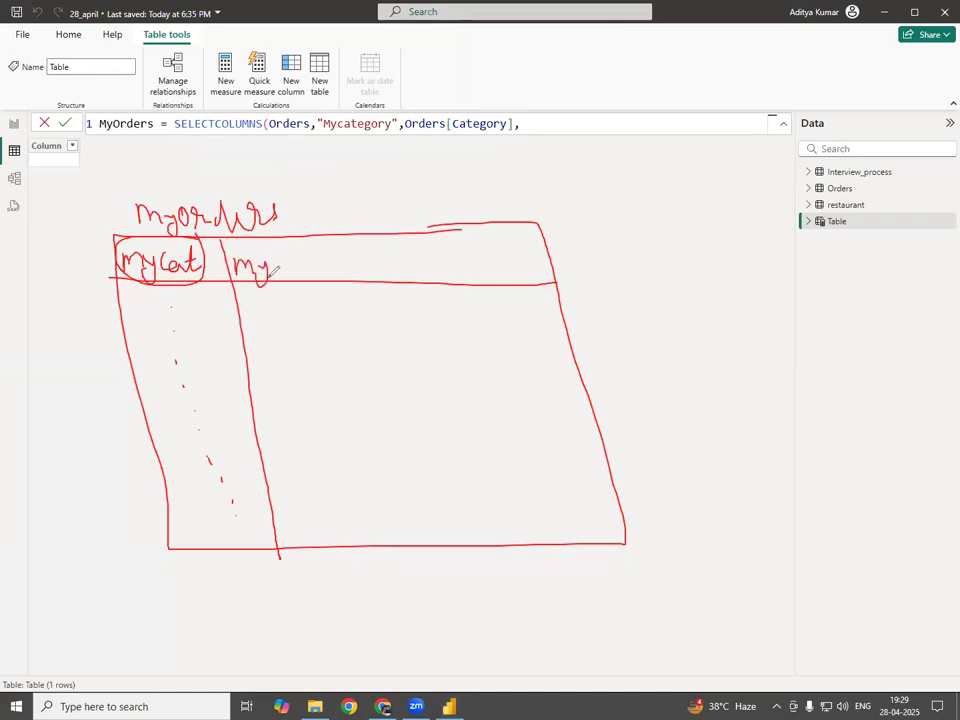
{"action": "mouse_move", "coordinate": [288, 262]}
{"action": "left_mouse_down"}
{"action": "mouse_move", "coordinate": [322, 261]}
{"action": "mouse_move", "coordinate": [378, 565]}
{"action": "left_mouse_up"}
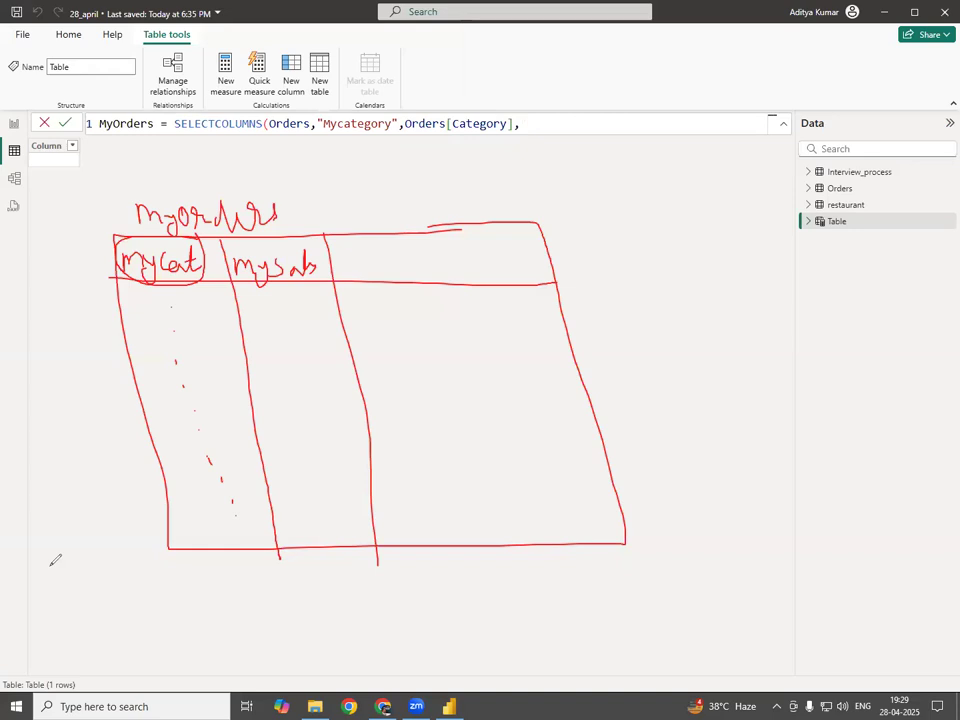
Step: Add a "MySales" column with Orders[Sales] as its expression to the SELECTCOLUMNS formula
{"action": "type", "text": "\""}
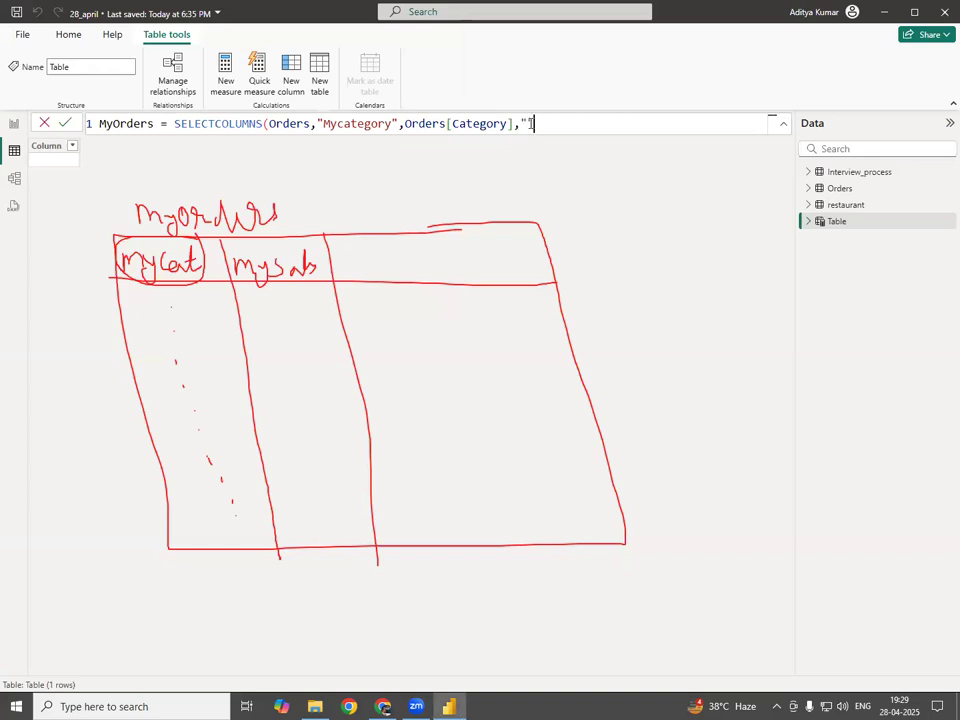
{"action": "type", "text": "MySales\",order"}
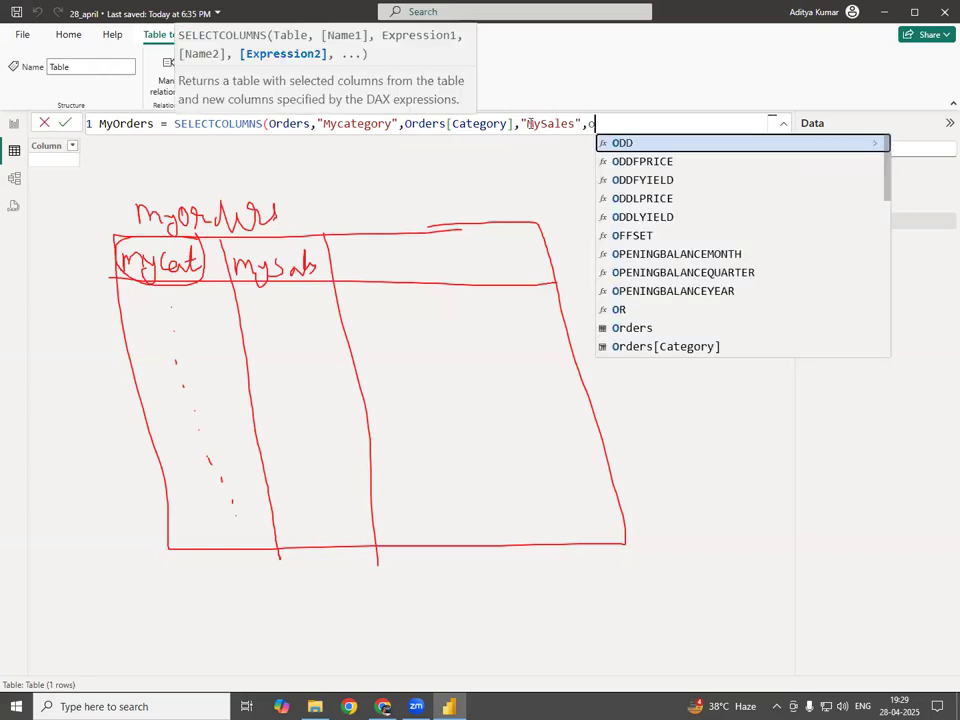
{"action": "key", "text": "Down"}
{"action": "key", "text": "Down"}
{"action": "key", "text": "Down"}
{"action": "key", "text": "Down"}
{"action": "key", "text": "Down"}
{"action": "key", "text": "Down"}
{"action": "key", "text": "Down"}
{"action": "key", "text": "Down"}
{"action": "key", "text": "Down"}
{"action": "key", "text": "Down"}
{"action": "key", "text": "Down"}
{"action": "key", "text": "Down"}
{"action": "key", "text": "Down"}
{"action": "key", "text": "Down"}
{"action": "key", "text": "Down"}
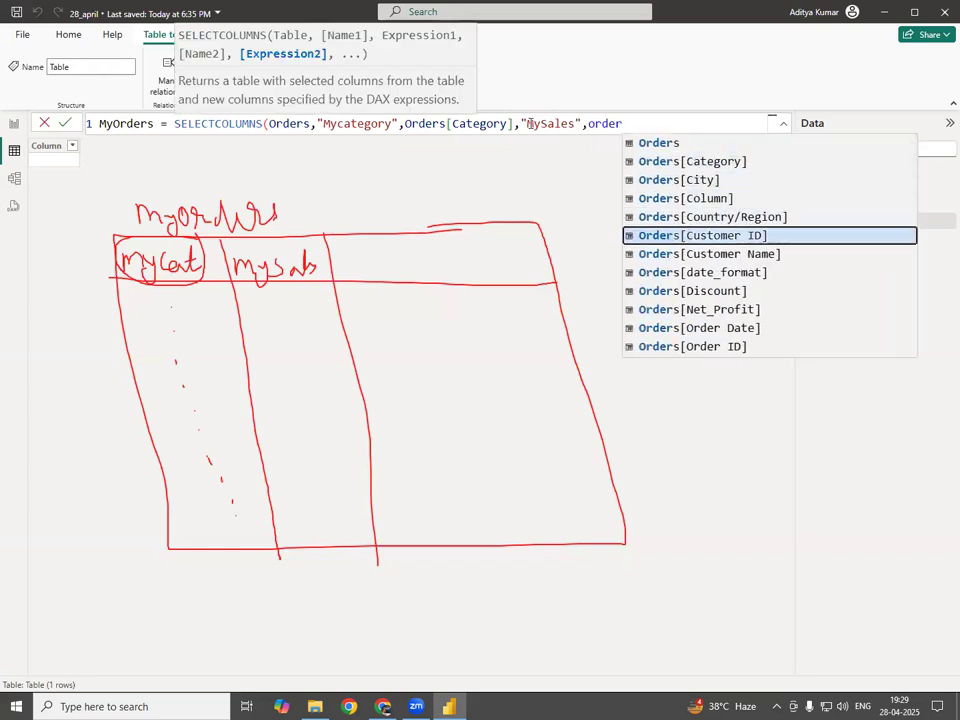
{"action": "key", "text": "Down"}
{"action": "key", "text": "Down"}
{"action": "key", "text": "Down"}
{"action": "key", "text": "Down"}
{"action": "key", "text": "Down"}
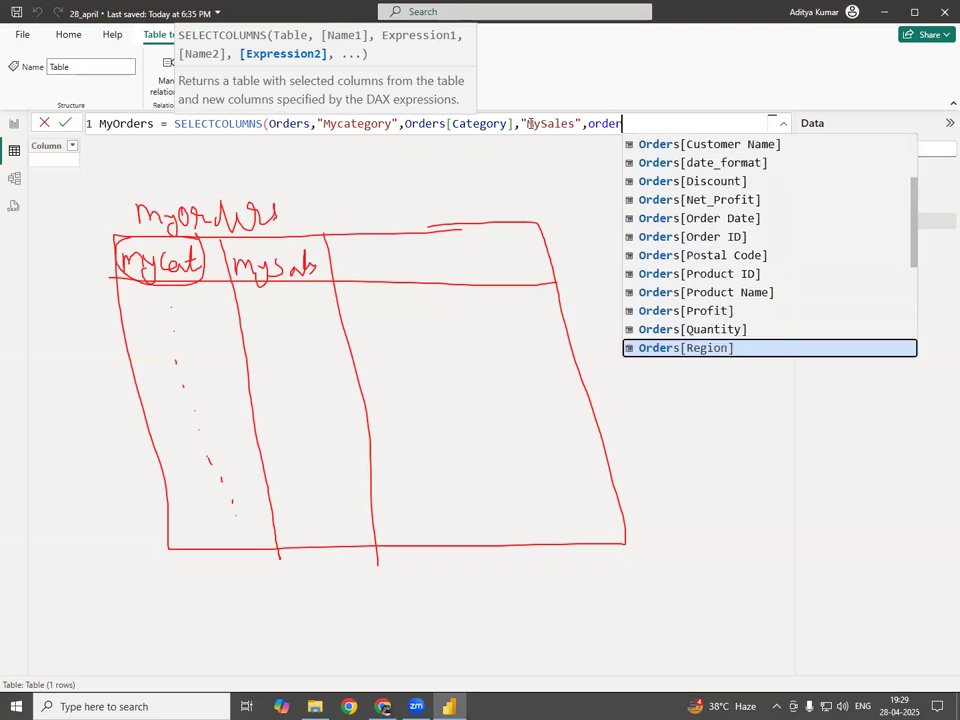
{"action": "key", "text": "Up"}
{"action": "key", "text": "Tab"}
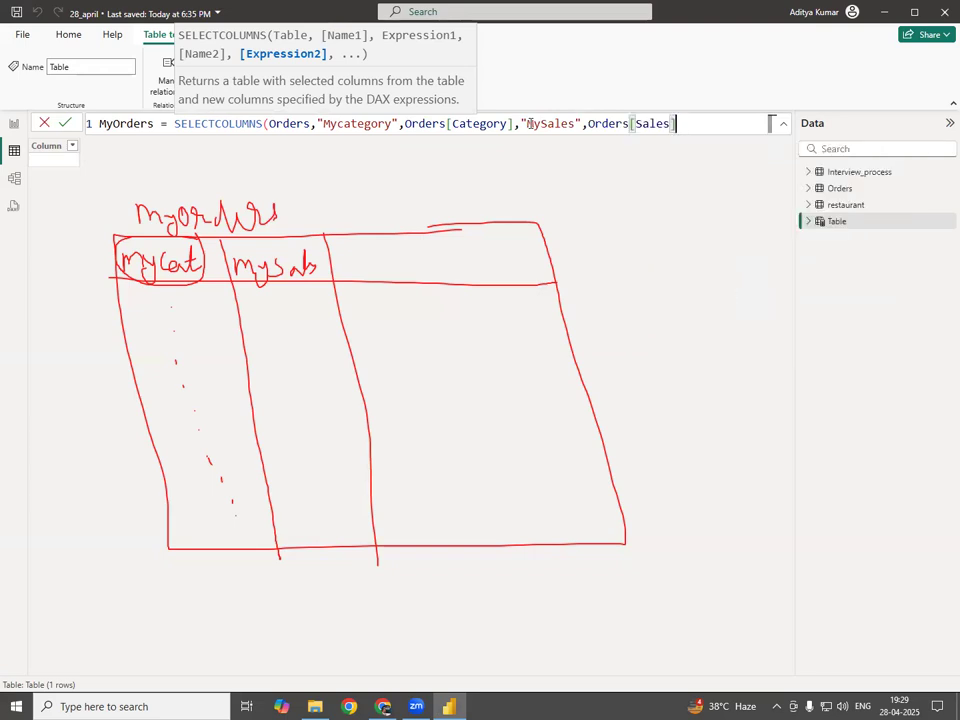
{"action": "type", "text": ","}
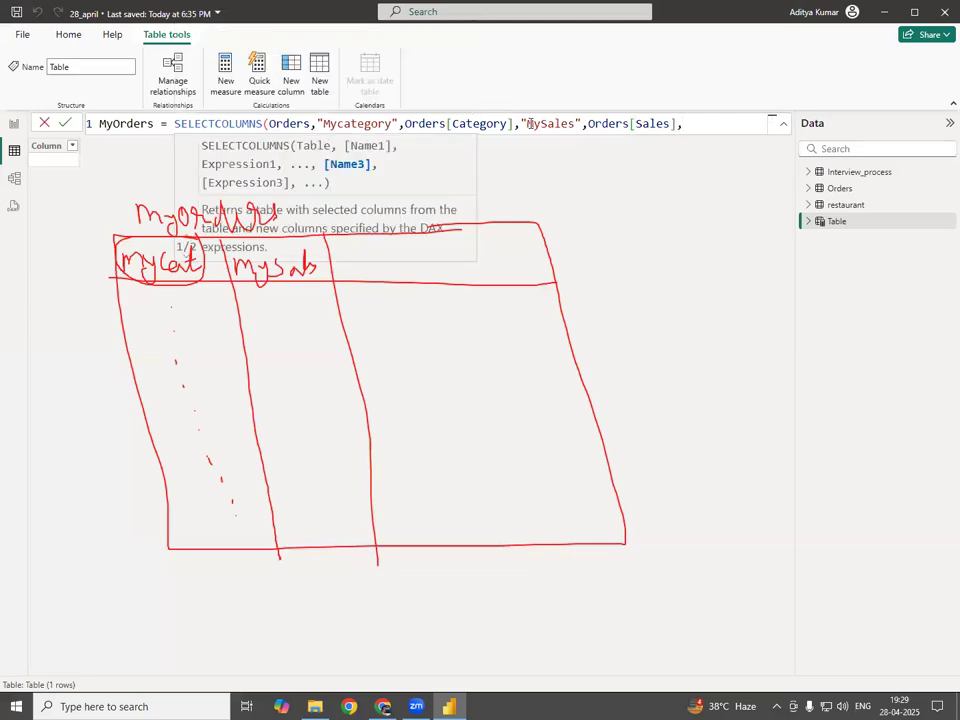
Step: Continue the formula on an indented second line with a "MyProfit" column based on Orders[Profit]
{"action": "key", "text": "shift+Return"}
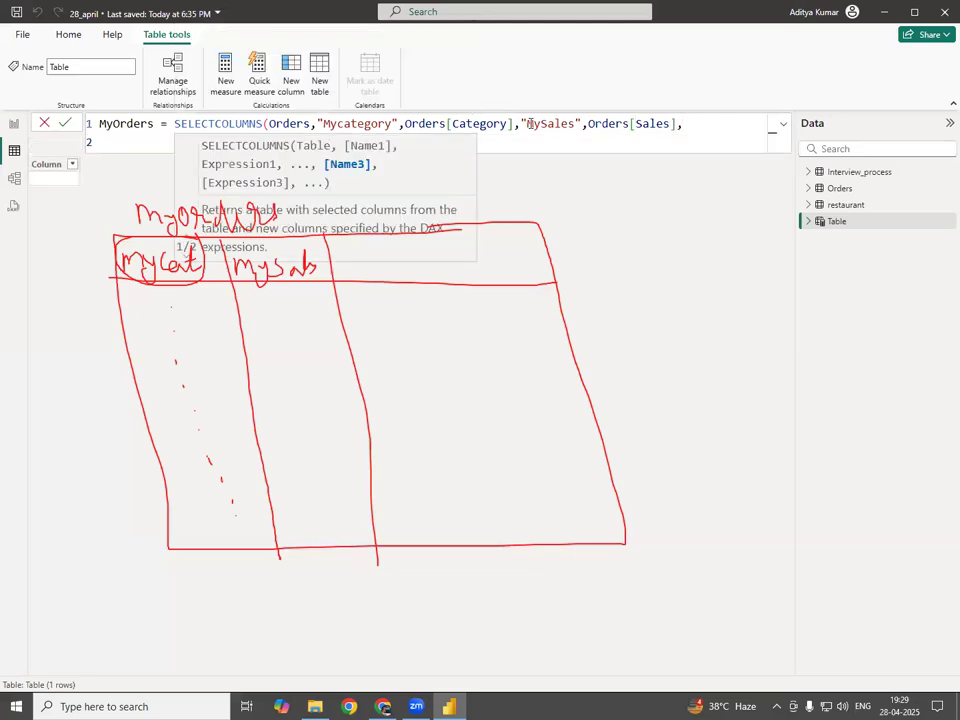
{"action": "key", "text": "Tab"}
{"action": "key", "text": "Tab"}
{"action": "key", "text": "Tab"}
{"action": "key", "text": "Tab"}
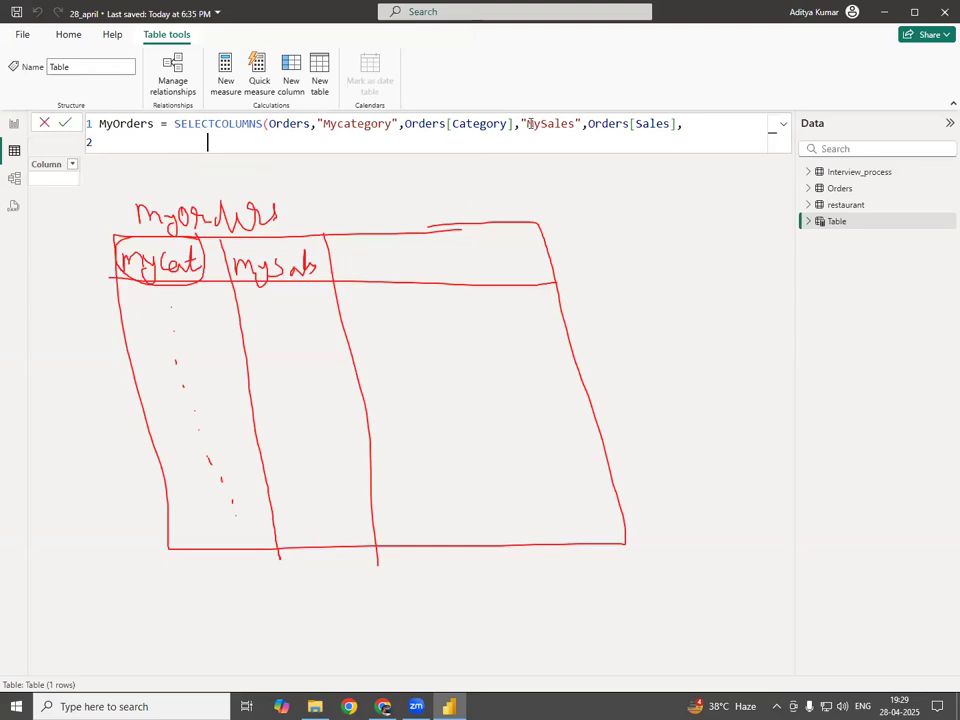
{"action": "scroll", "coordinate": [737, 122], "scroll_direction": "up", "scroll_amount": 2}
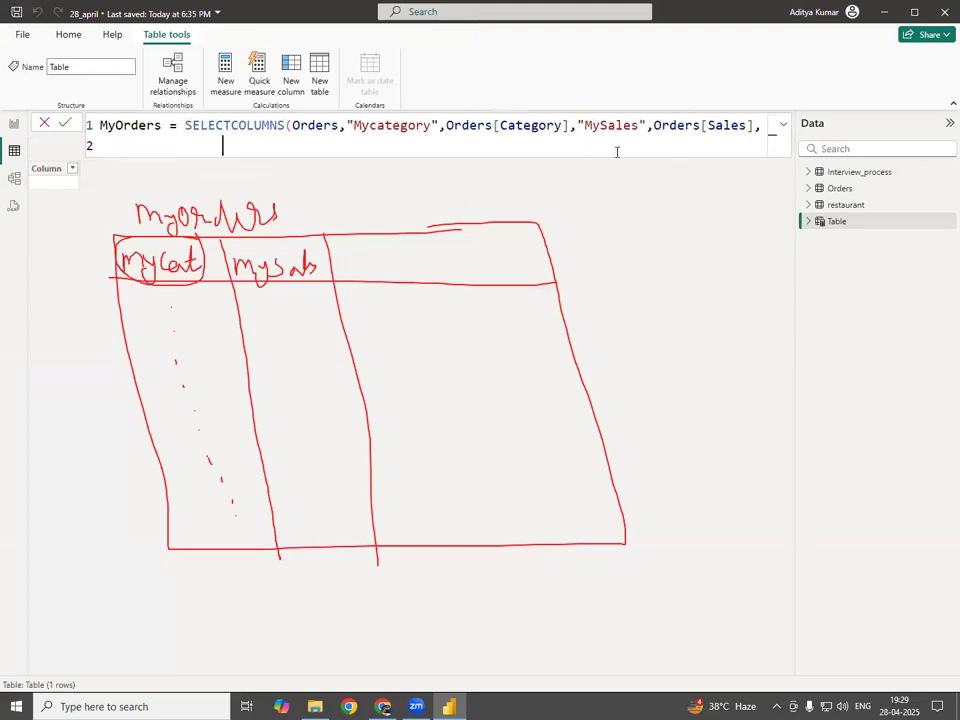
{"action": "type", "text": "\"MyProfit\",ord"}
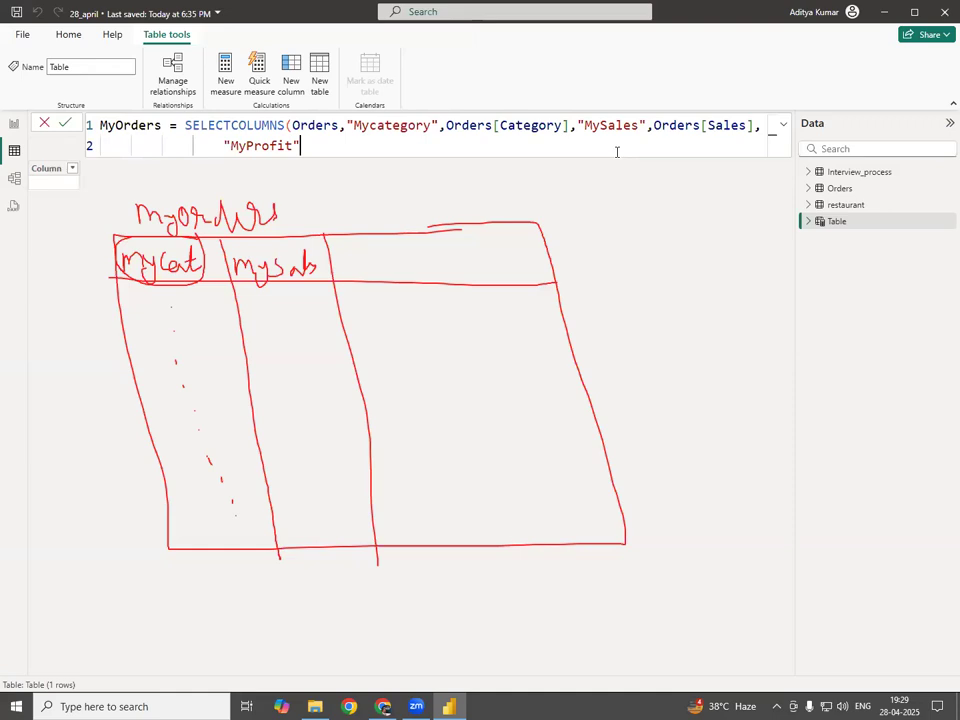
{"action": "key", "text": "Down"}
{"action": "key", "text": "Down"}
{"action": "key", "text": "Down"}
{"action": "key", "text": "Down"}
{"action": "key", "text": "Down"}
{"action": "key", "text": "Down"}
{"action": "key", "text": "Down"}
{"action": "key", "text": "Down"}
{"action": "key", "text": "Down"}
{"action": "key", "text": "Down"}
{"action": "key", "text": "Down"}
{"action": "key", "text": "Down"}
{"action": "key", "text": "Down"}
{"action": "key", "text": "Down"}
{"action": "key", "text": "Down"}
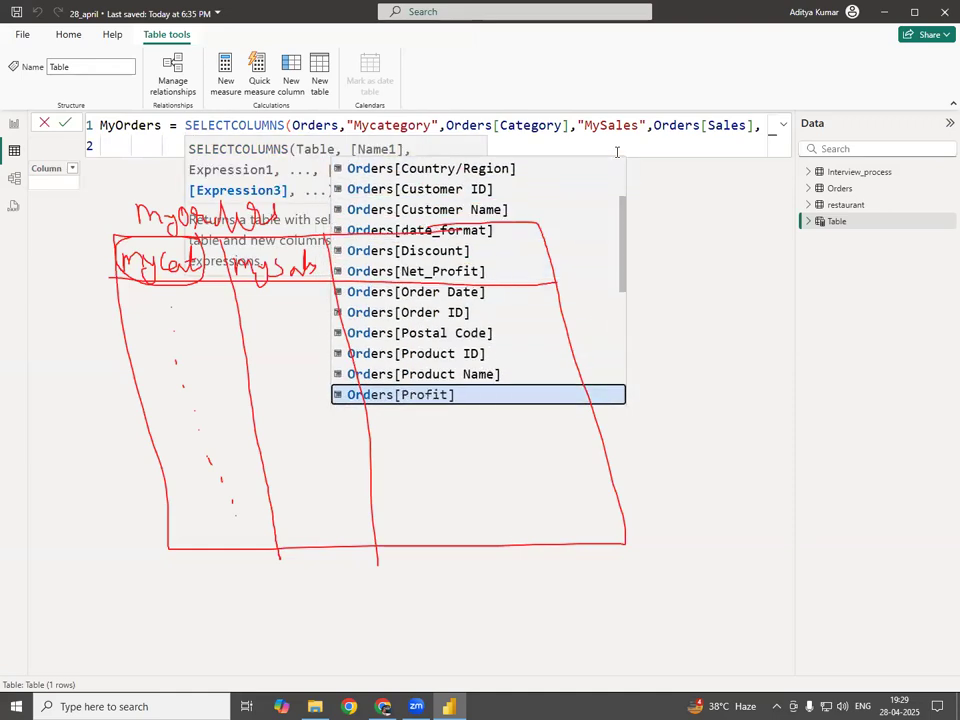
{"action": "key", "text": "Tab"}
{"action": "key", "text": "Escape"}
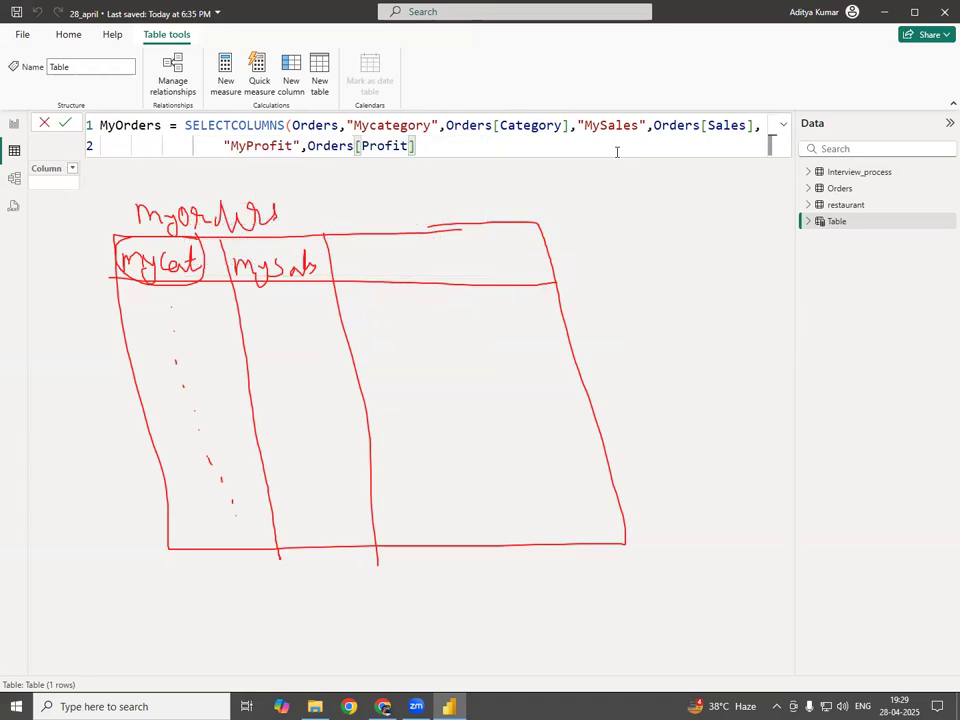
{"action": "type", "text": ","}
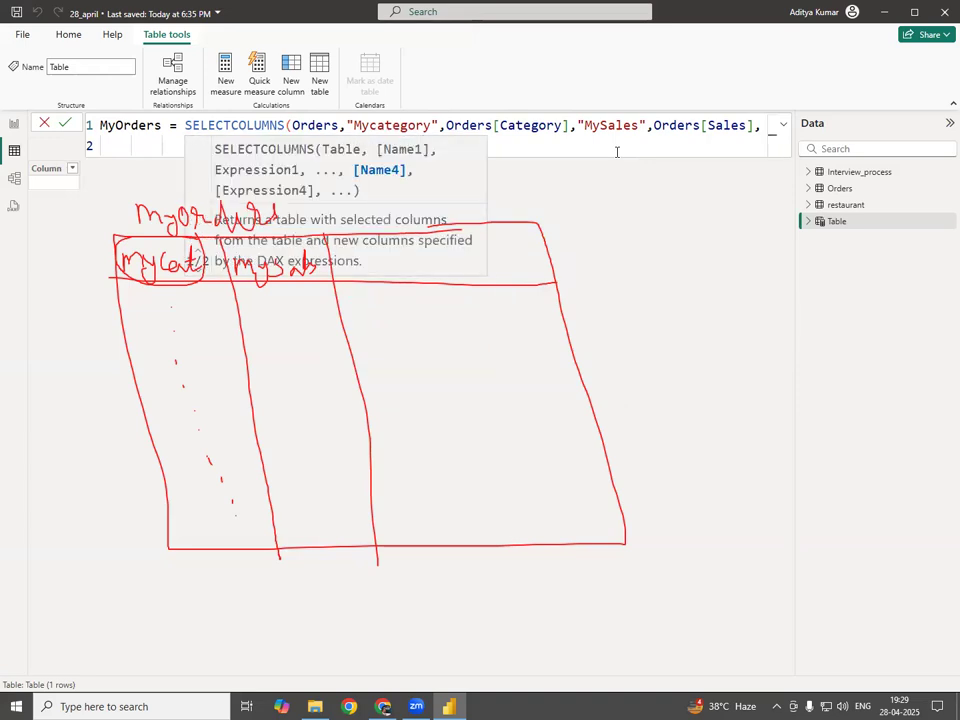
Step: Add a "Region" column based on Orders[Region], close the SELECTCOLUMNS formula and try to commit it
{"action": "key", "text": "Escape"}
{"action": "type", "text": "\""}
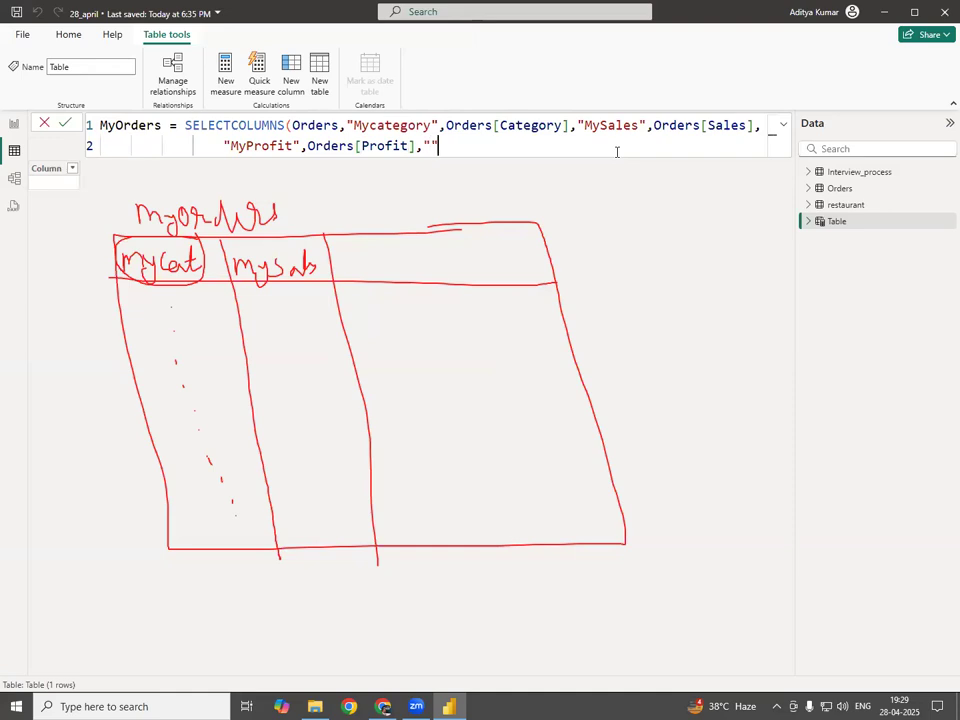
{"action": "type", "text": "Region"}
{"action": "type", "text": ","}
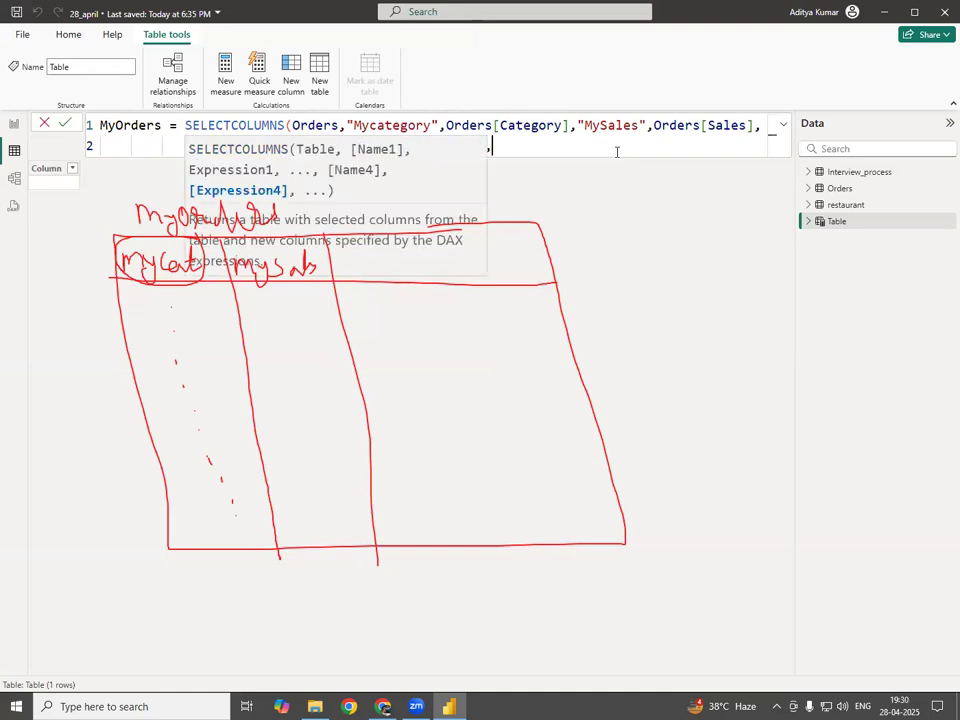
{"action": "type", "text": "ord"}
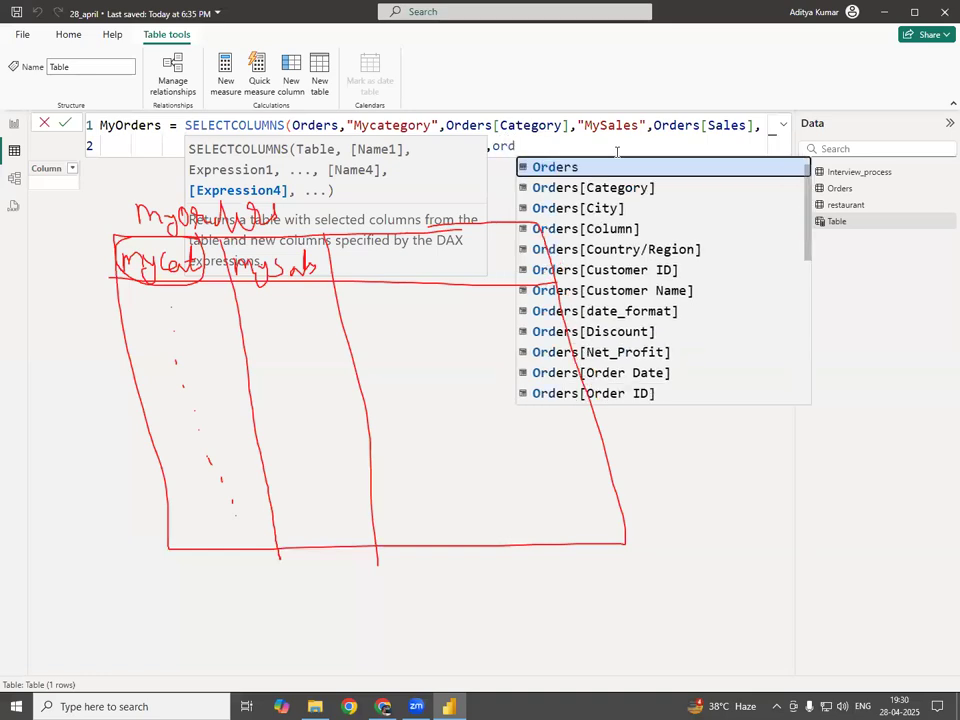
{"action": "key", "text": "Tab"}
{"action": "key", "text": "Down"}
{"action": "key", "text": "Down"}
{"action": "key", "text": "Down"}
{"action": "key", "text": "Down"}
{"action": "key", "text": "Down"}
{"action": "key", "text": "Down"}
{"action": "key", "text": "Down"}
{"action": "key", "text": "Down"}
{"action": "key", "text": "Down"}
{"action": "key", "text": "Down"}
{"action": "key", "text": "Down"}
{"action": "key", "text": "Down"}
{"action": "key", "text": "Down"}
{"action": "key", "text": "Down"}
{"action": "key", "text": "Down"}
{"action": "key", "text": "Down"}
{"action": "key", "text": "Down"}
{"action": "key", "text": "Up"}
{"action": "key", "text": "Tab"}
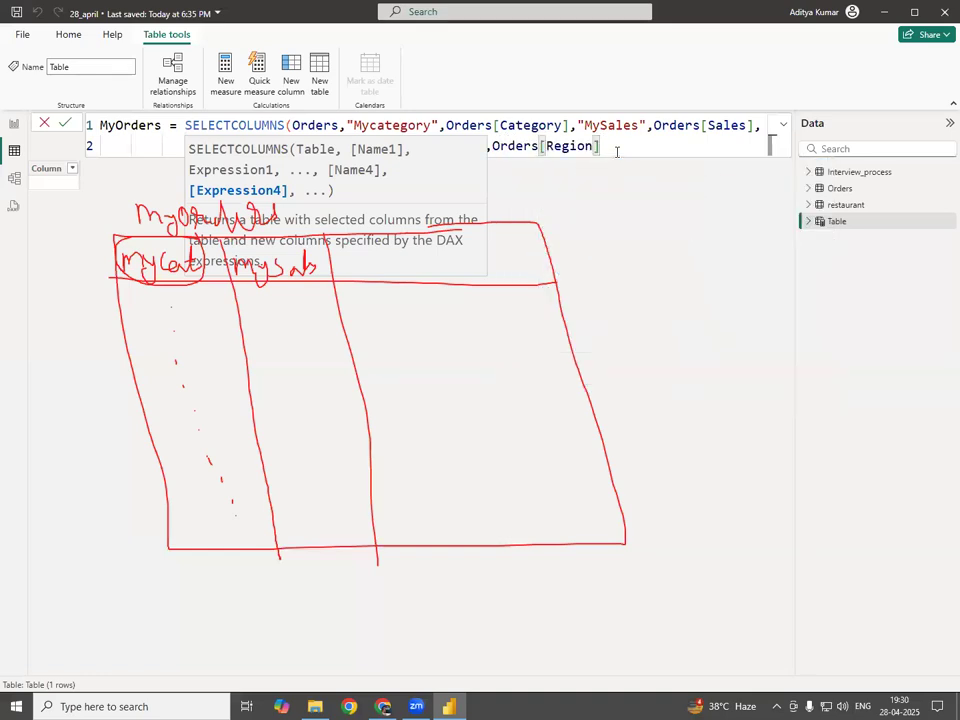
{"action": "type", "text": ")"}
{"action": "key", "text": "Return"}
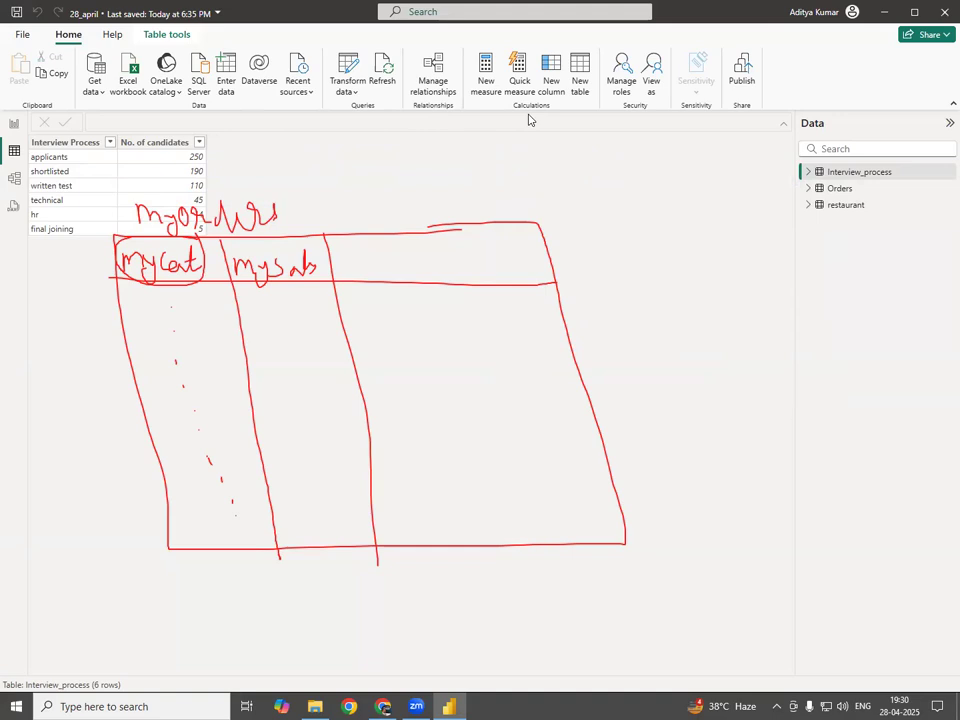
Step: Create a new calculated table and replace its default name in the formula with MyOrders
{"action": "left_click", "coordinate": [581, 85]}
{"action": "left_click", "coordinate": [143, 126]}
{"action": "key", "text": "BackSpace"}
{"action": "key", "text": "BackSpace"}
{"action": "key", "text": "BackSpace"}
{"action": "key", "text": "BackSpace"}
{"action": "key", "text": "BackSpace"}
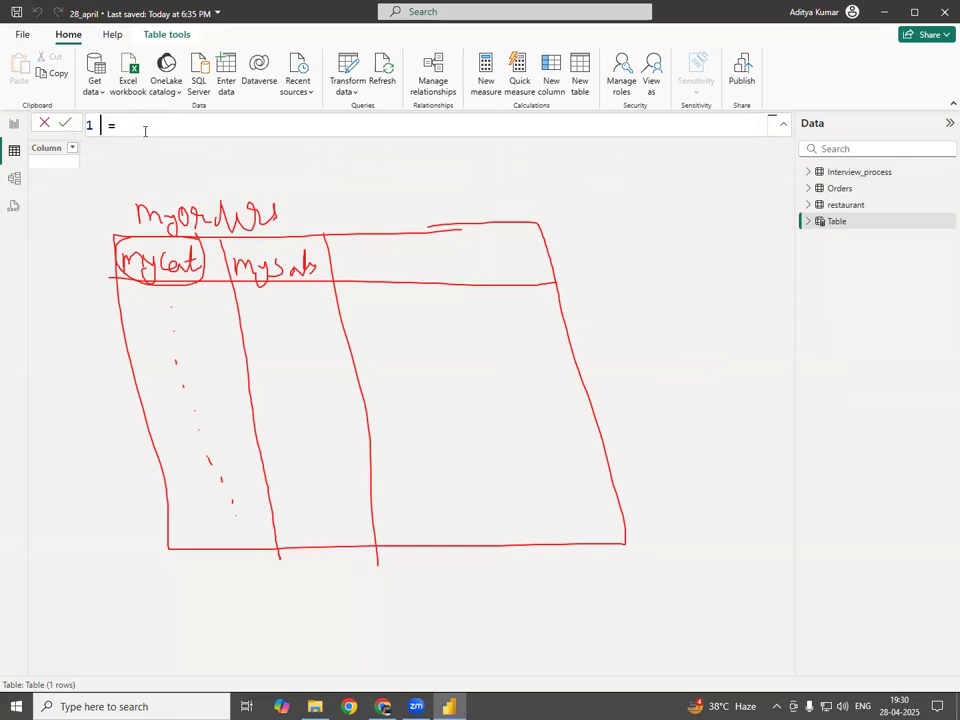
{"action": "type", "text": "MyPrders"}
{"action": "key", "text": "Left"}
{"action": "key", "text": "Left"}
{"action": "key", "text": "Left"}
{"action": "key", "text": "Left"}
{"action": "key", "text": "Left"}
{"action": "key", "text": "BackSpace"}
{"action": "type", "text": "O"}
Step: Define MyOrders with the SELECTCOLUMNS function, using Orders as the source table
{"action": "key", "text": "Right"}
{"action": "key", "text": "Right"}
{"action": "key", "text": "Right"}
{"action": "key", "text": "Right"}
{"action": "key", "text": "Right"}
{"action": "key", "text": "Right"}
{"action": "key", "text": "Right"}
{"action": "key", "text": "Right"}
{"action": "type", "text": "se"}
{"action": "key", "text": "Tab"}
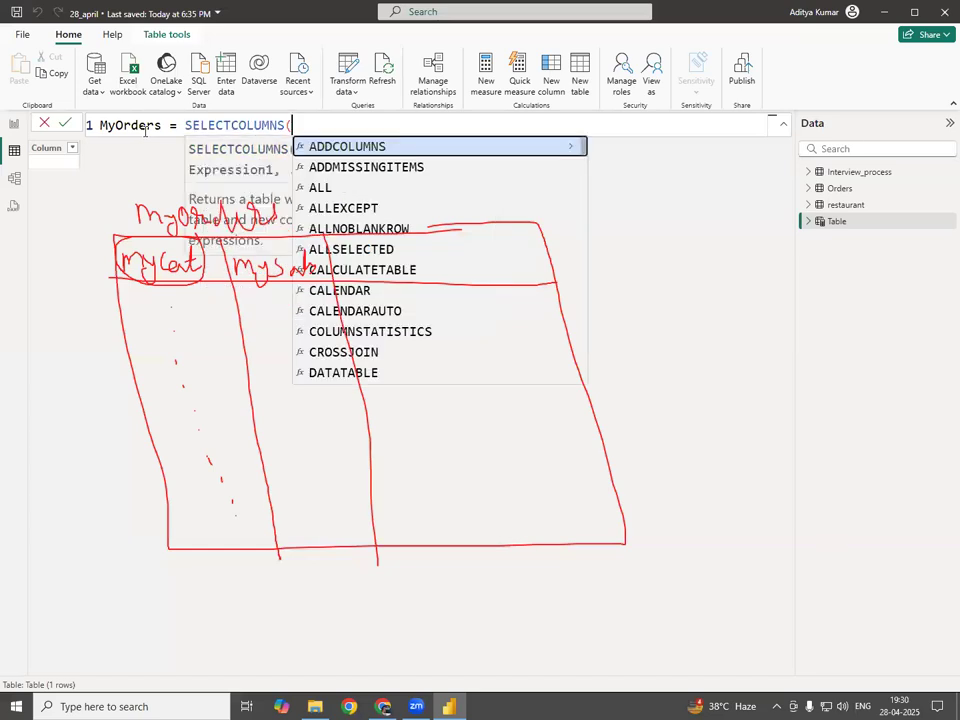
{"action": "type", "text": "or"}
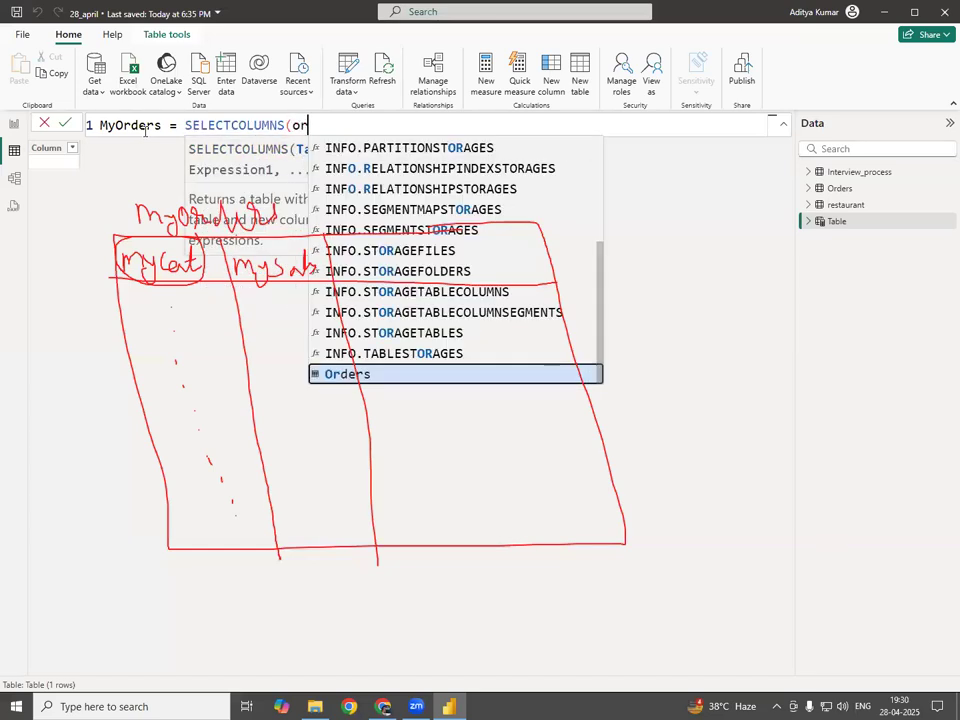
{"action": "key", "text": "Tab"}
{"action": "type", "text": ",\""}
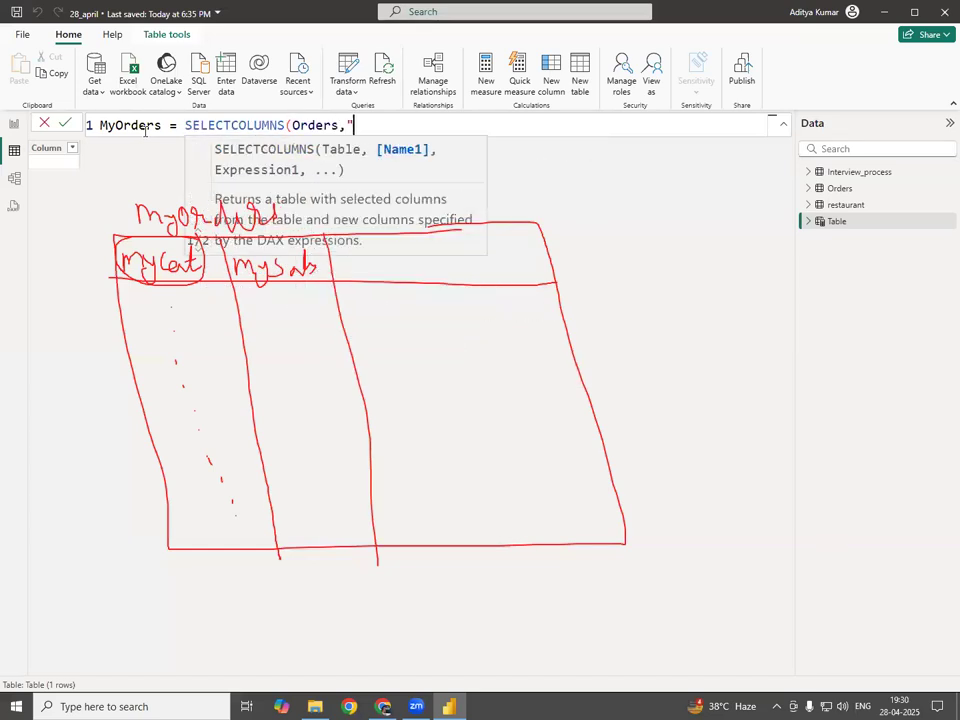
Step: Add "MyCat" as the first column of the formula, with Orders[Category] as its expression
{"action": "type", "text": "MyCate"}
{"action": "key", "text": "BackSpace"}
{"action": "type", "text": "\","}
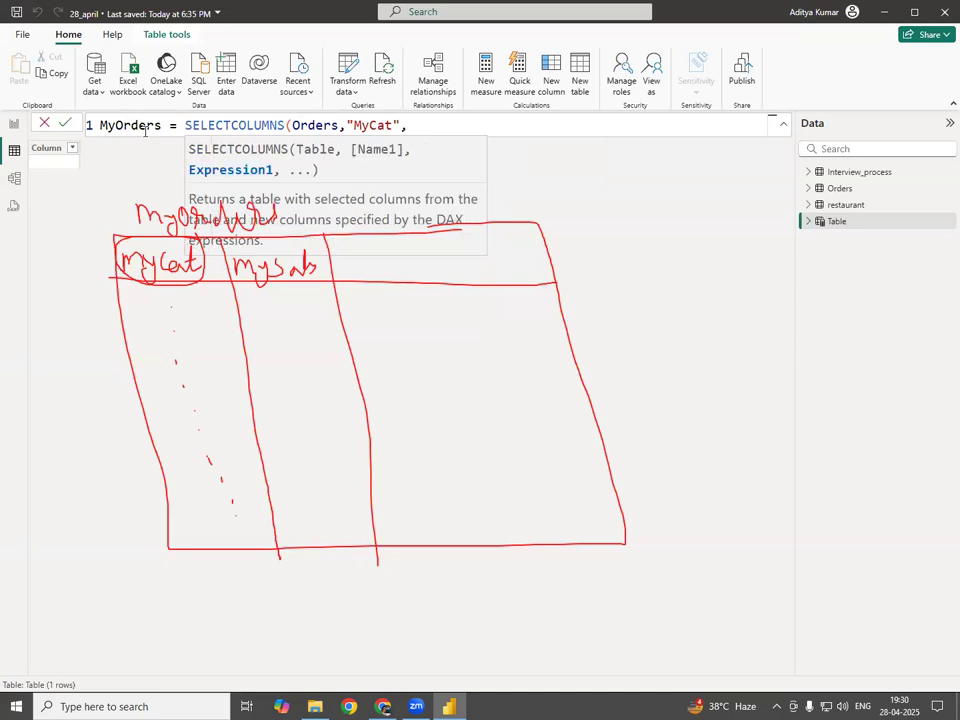
{"action": "type", "text": "or"}
{"action": "key", "text": "Down"}
{"action": "key", "text": "Down"}
{"action": "key", "text": "Tab"}
Step: Add a second column named "MySales" with Orders[Sales] as its expression
{"action": "type", "text": ",\"My"}
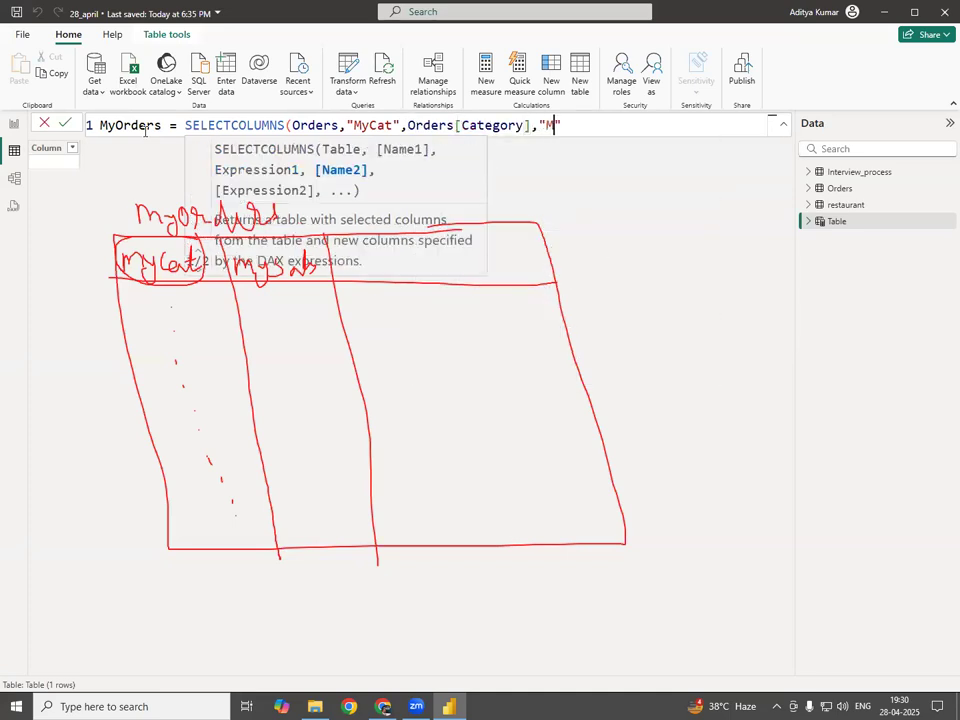
{"action": "type", "text": "Sa"}
{"action": "type", "text": "les\""}
{"action": "type", "text": ",ord"}
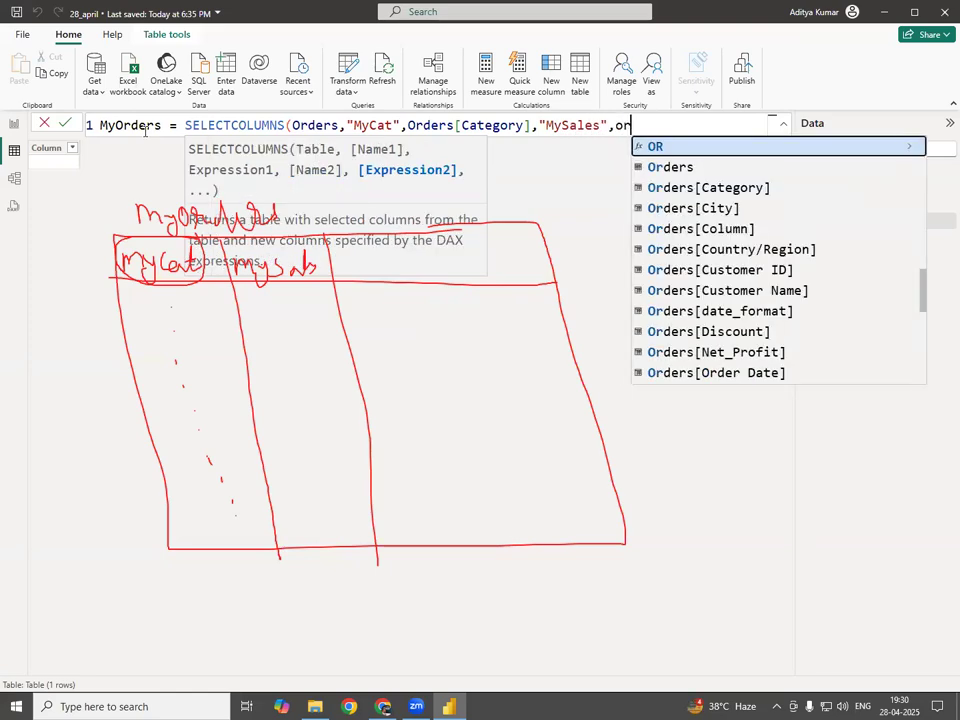
{"action": "key", "text": "Down"}
{"action": "key", "text": "Down"}
{"action": "key", "text": "Down"}
{"action": "key", "text": "Down"}
{"action": "key", "text": "Down"}
{"action": "key", "text": "Down"}
{"action": "key", "text": "Down"}
{"action": "key", "text": "Down"}
{"action": "key", "text": "Down"}
{"action": "key", "text": "Down"}
{"action": "key", "text": "Down"}
{"action": "key", "text": "Down"}
{"action": "key", "text": "Down"}
{"action": "key", "text": "Down"}
{"action": "key", "text": "Down"}
{"action": "key", "text": "Down"}
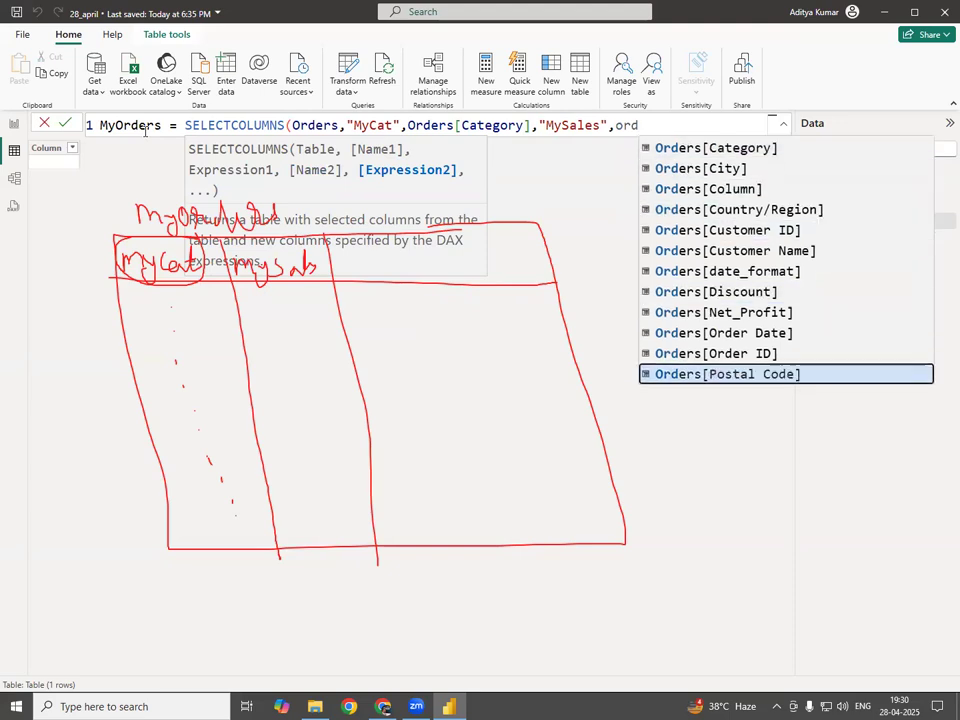
{"action": "key", "text": "Down"}
{"action": "key", "text": "Down"}
{"action": "key", "text": "Down"}
{"action": "key", "text": "Down"}
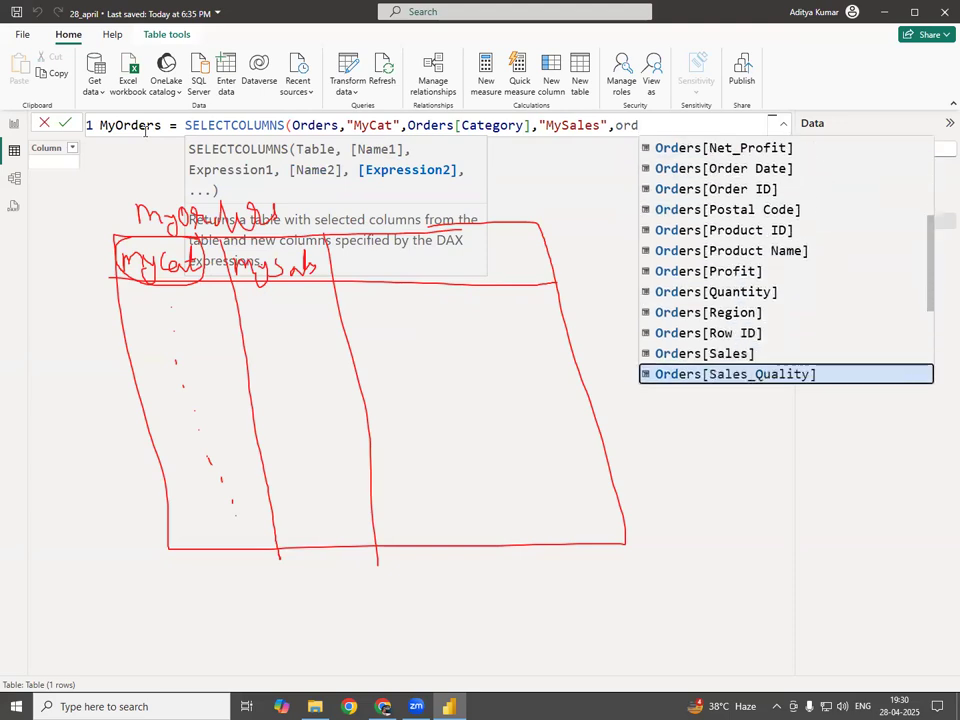
{"action": "key", "text": "Up"}
{"action": "key", "text": "Tab"}
{"action": "type", "text": ","}
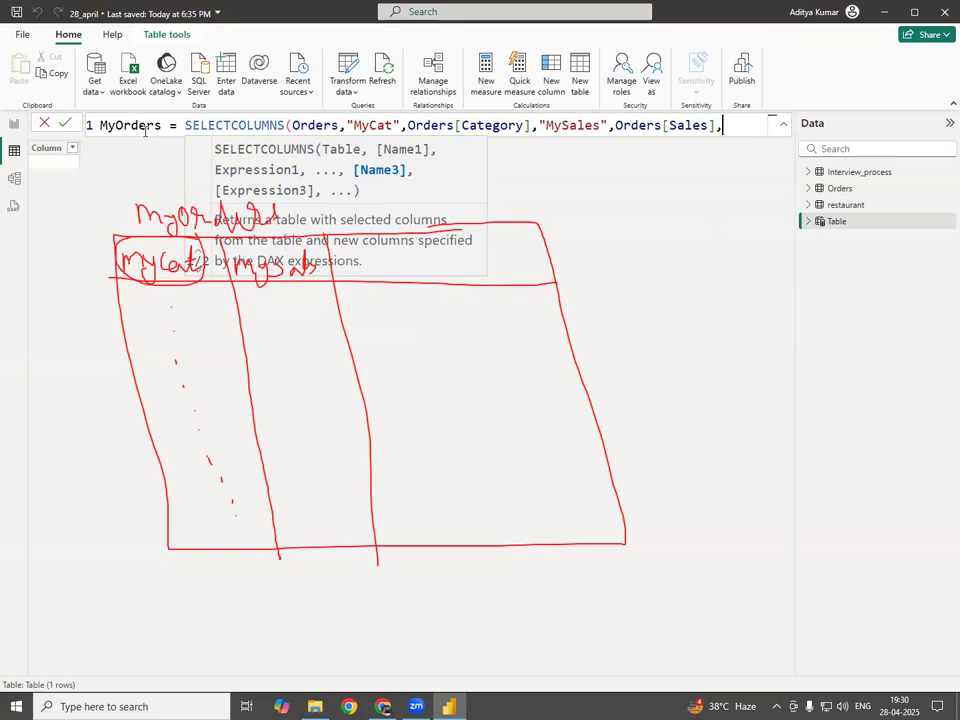
Step: Add a "MyProfit" column based on Orders[Profit] on a new indented line of the formula
{"action": "key", "text": "shift+Return"}
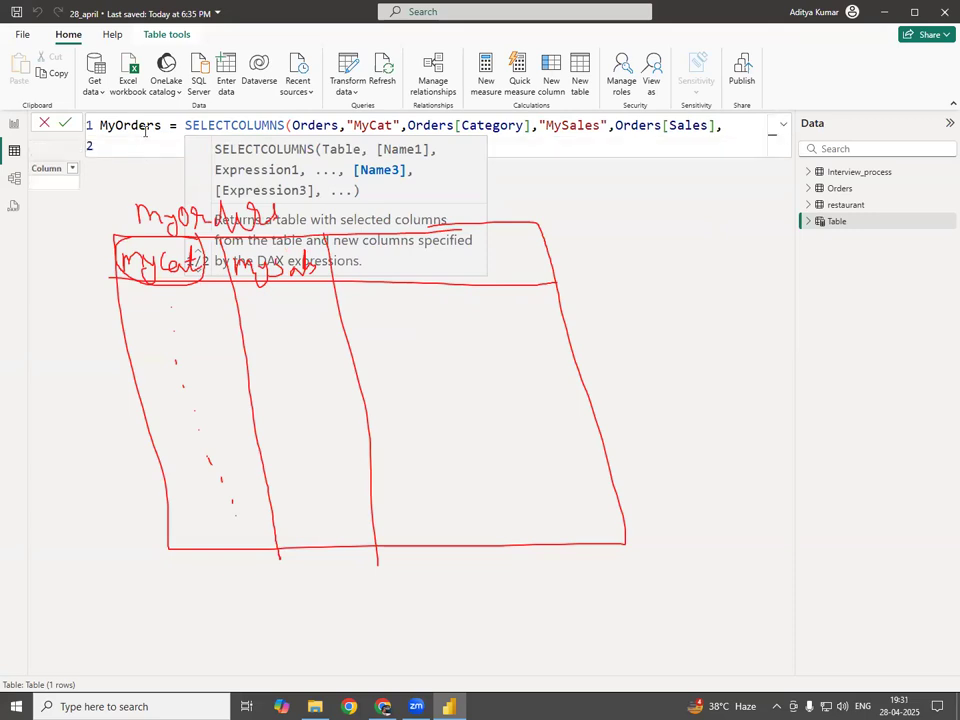
{"action": "key", "text": "Escape"}
{"action": "key", "text": "Tab"}
{"action": "key", "text": "Tab"}
{"action": "type", "text": "\""}
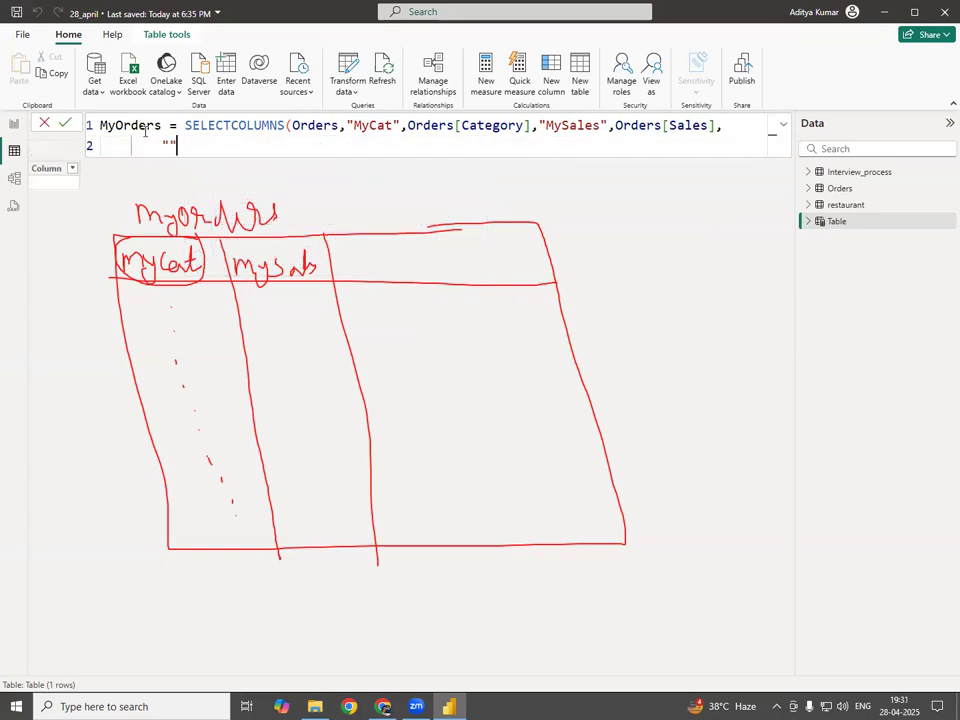
{"action": "type", "text": "MyProfit\",pr"}
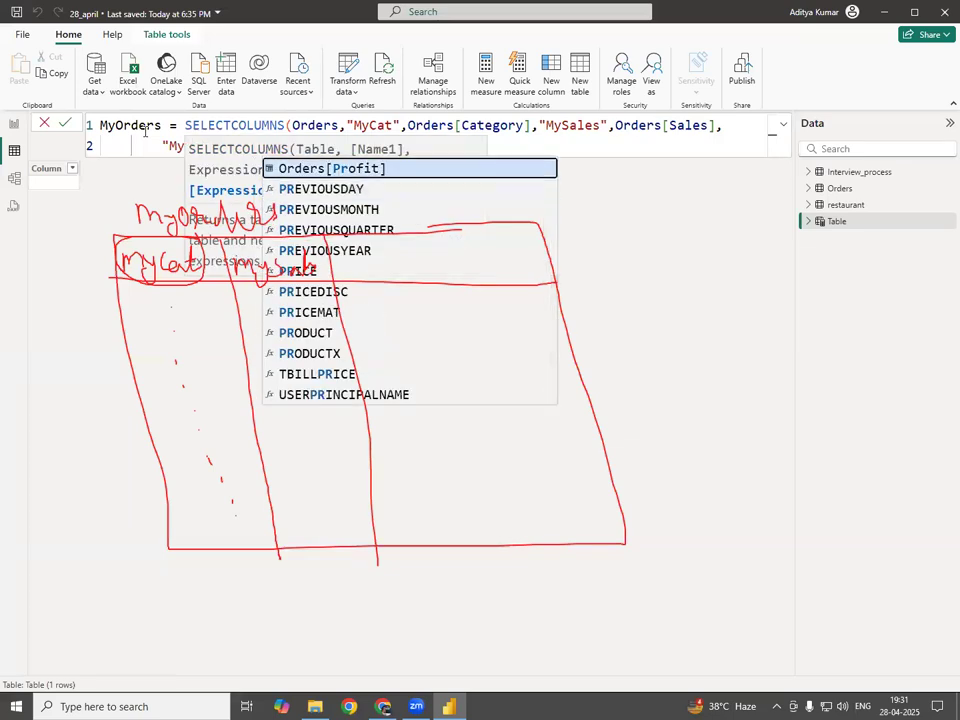
{"action": "key", "text": "Tab"}
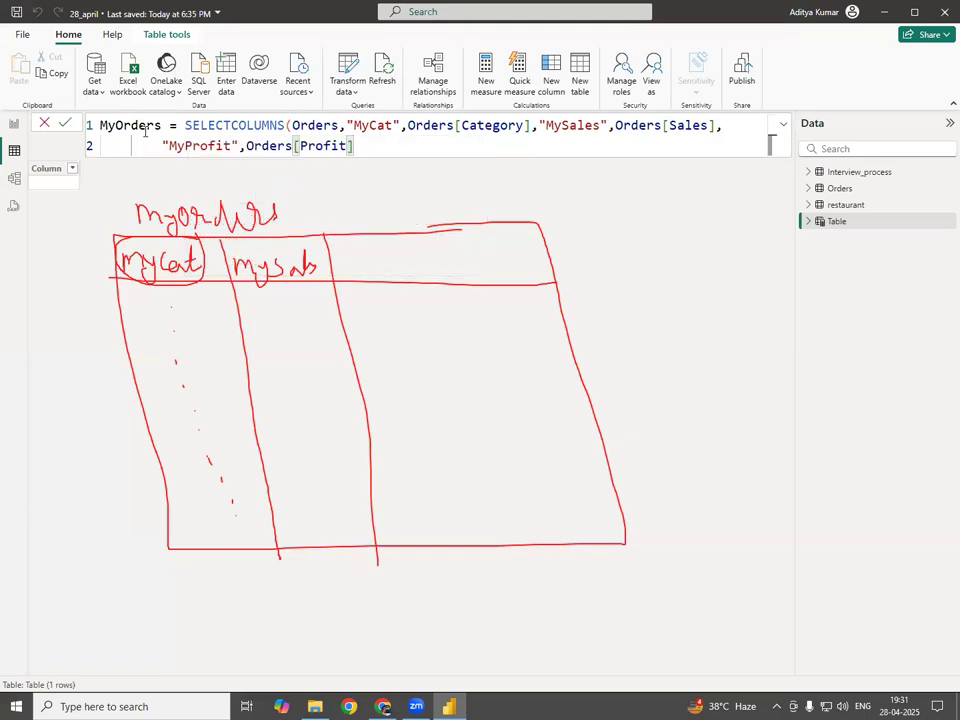
Step: Add a "Region" column with Orders[Region] as its expression, close the SELECTCOLUMNS formula and commit it
{"action": "type", "text": ","}
{"action": "type", "text": "\"Re"}
{"action": "type", "text": "gi"}
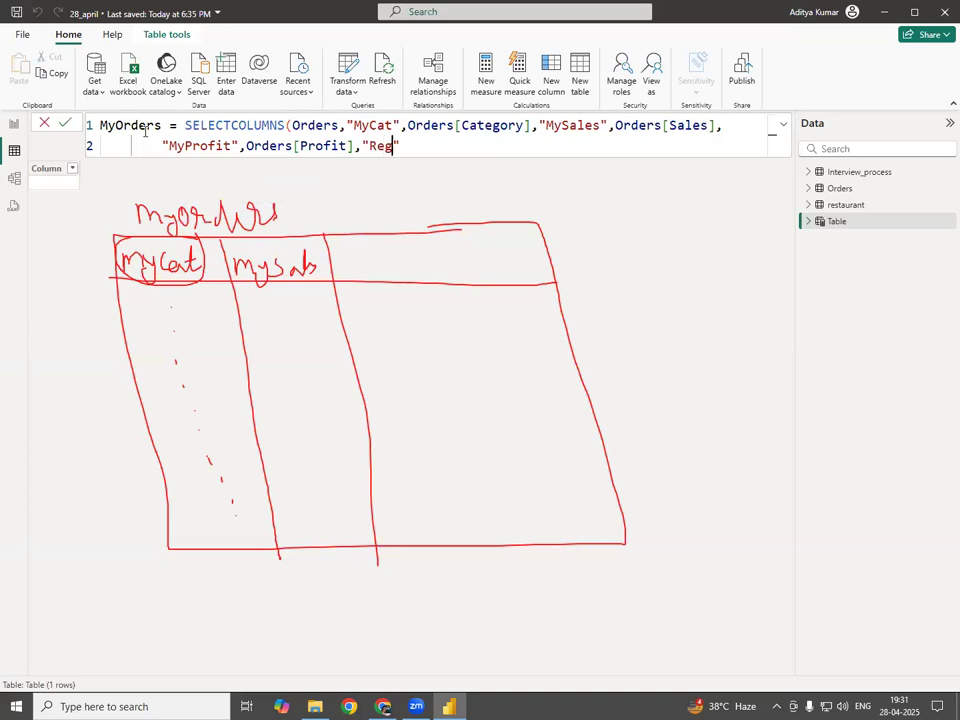
{"action": "type", "text": "on,"}
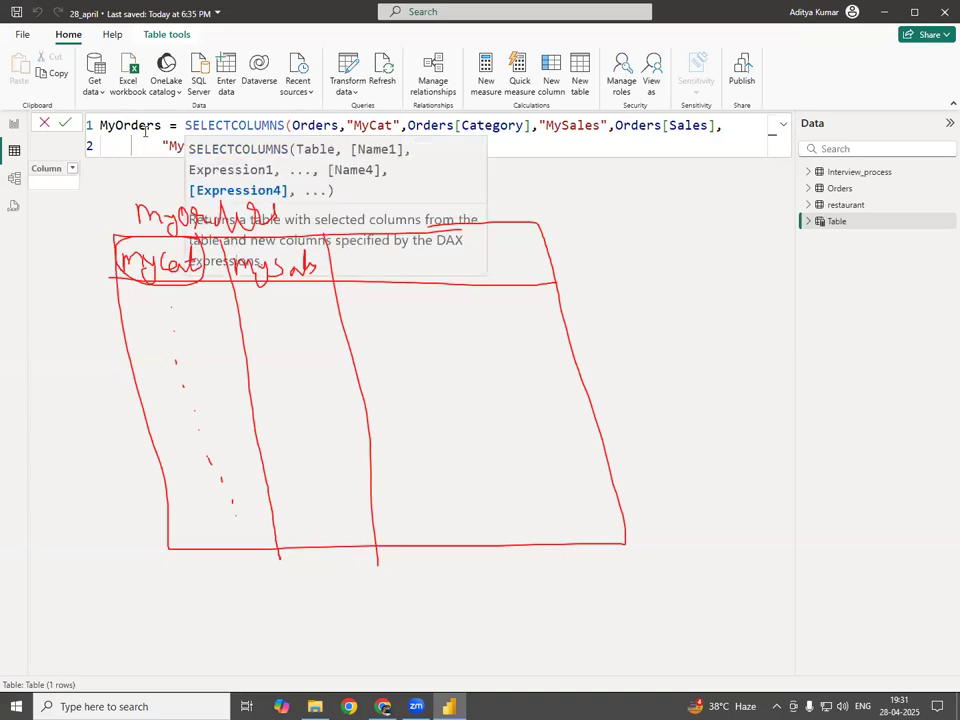
{"action": "type", "text": "re"}
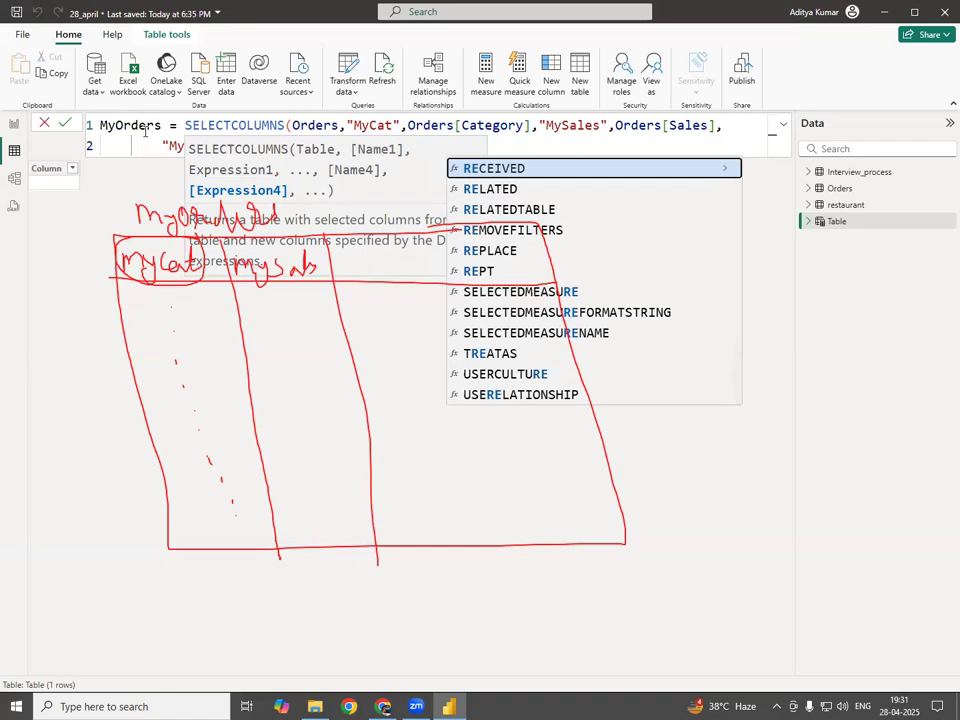
{"action": "type", "text": "gi"}
{"action": "key", "text": "Tab"}
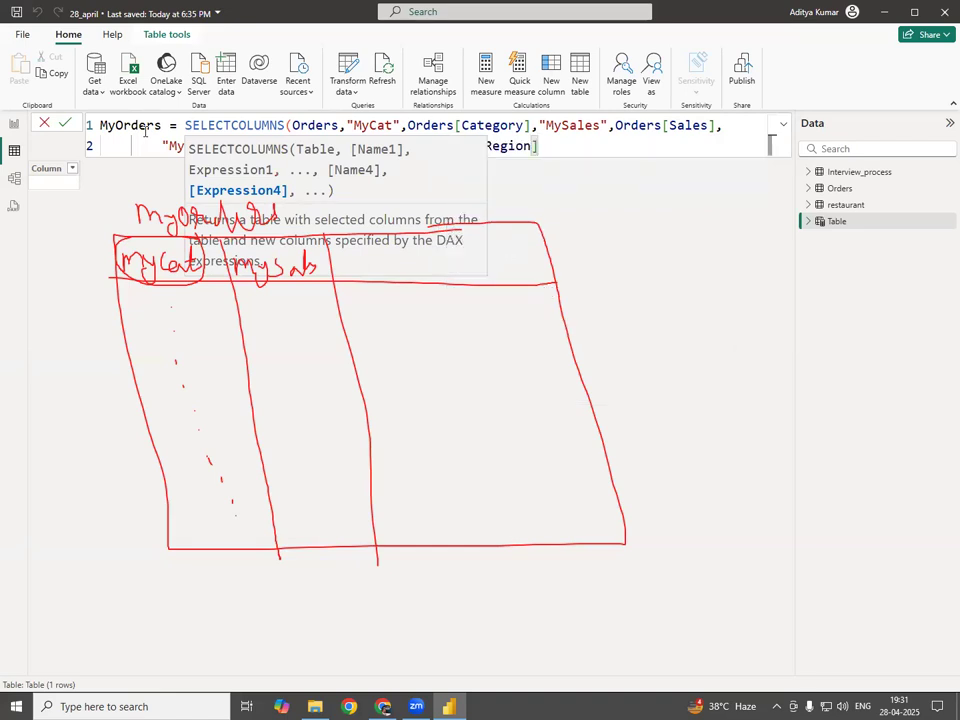
{"action": "type", "text": ")"}
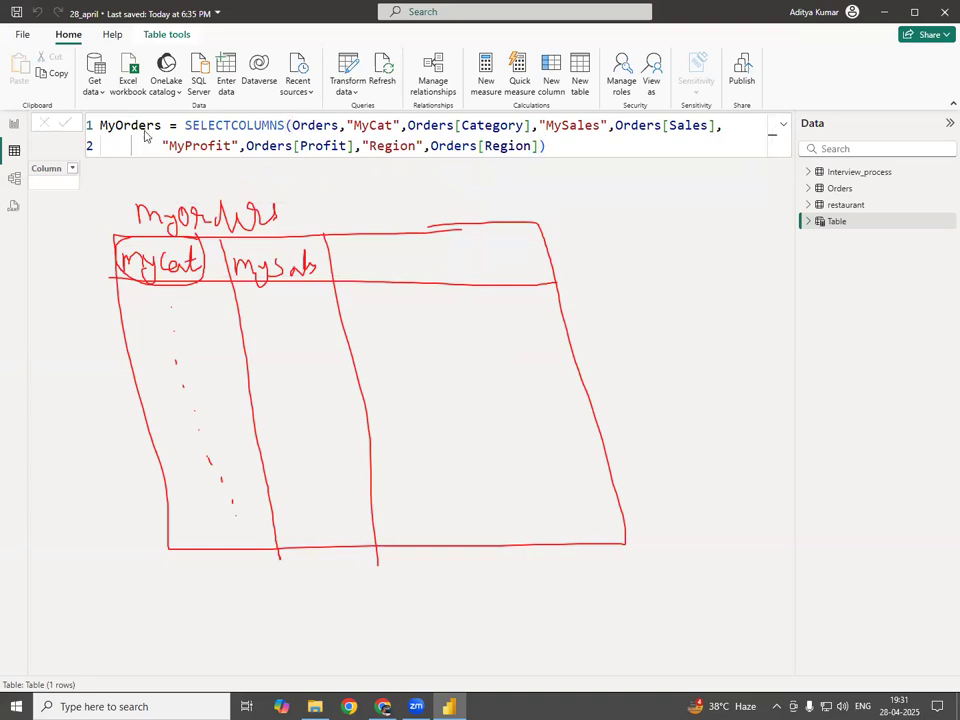
{"action": "key", "text": "Return"}
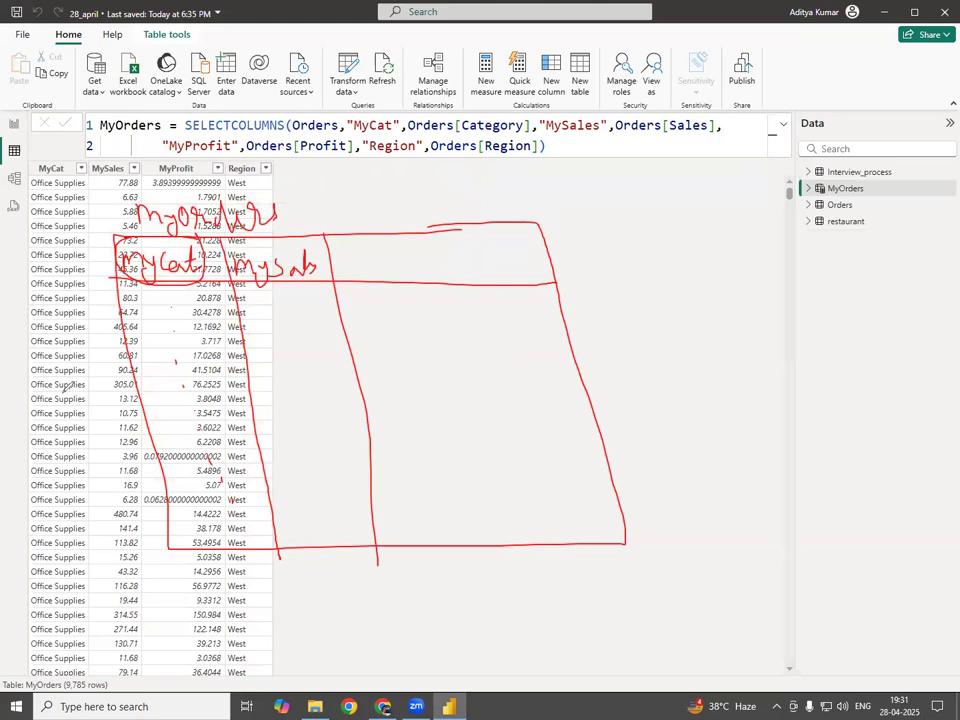
{"action": "mouse_move", "coordinate": [888, 179]}
{"action": "left_mouse_down"}
{"action": "mouse_move", "coordinate": [831, 178]}
{"action": "mouse_move", "coordinate": [810, 196]}
{"action": "mouse_move", "coordinate": [886, 183]}
{"action": "left_mouse_up"}
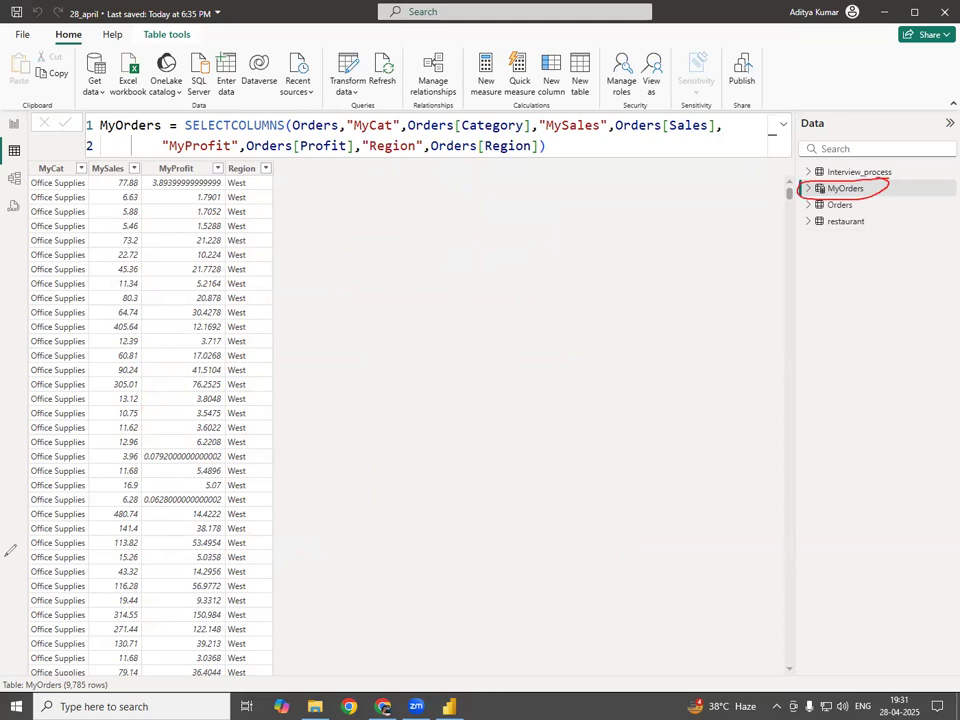
{"action": "key", "text": "Escape"}
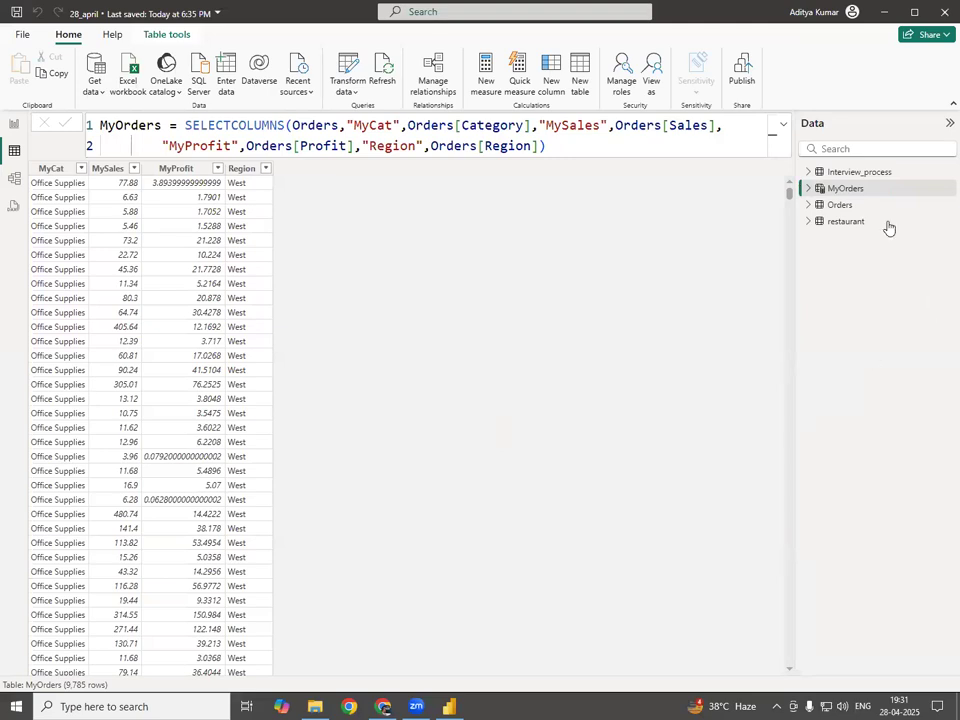
Step: Copy the entire MyOrders table from the data model
{"action": "mouse_move", "coordinate": [866, 189]}
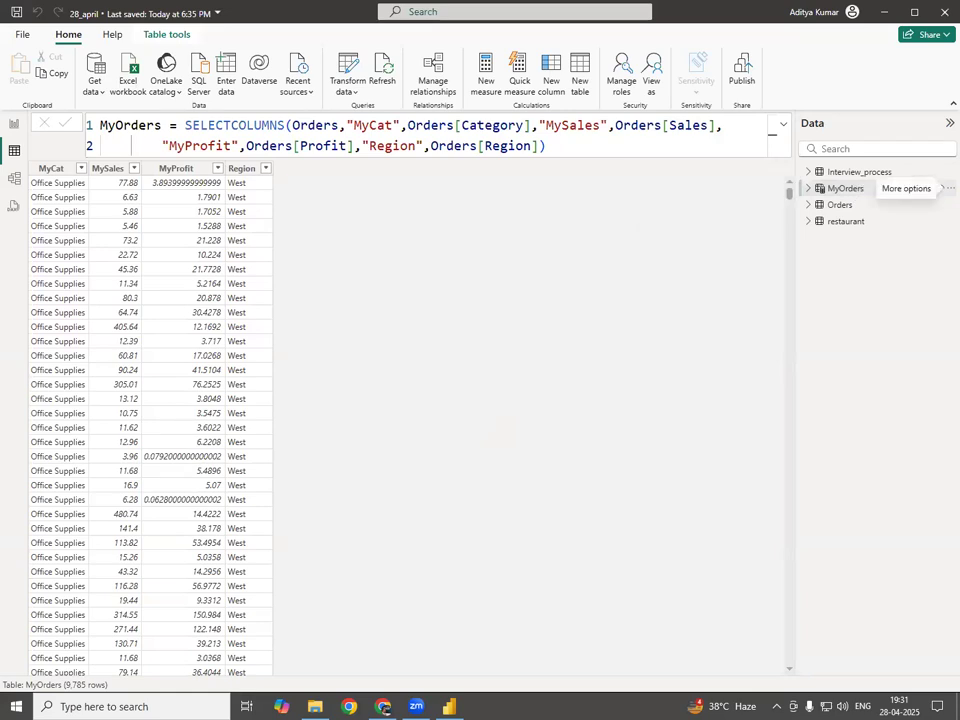
{"action": "left_click", "coordinate": [948, 188]}
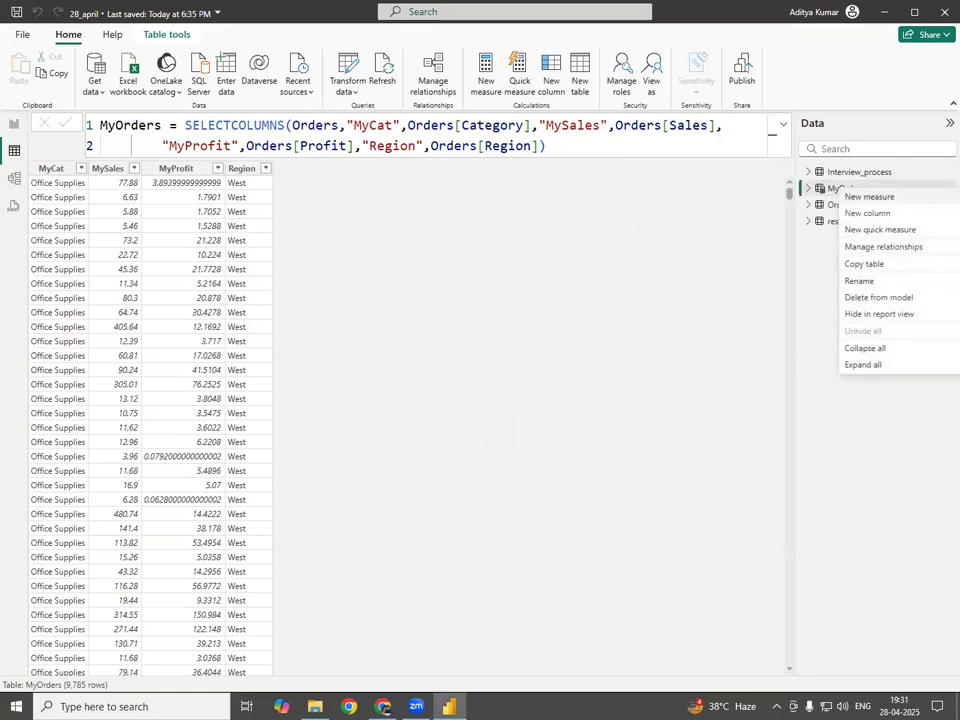
{"action": "left_click", "coordinate": [880, 266]}
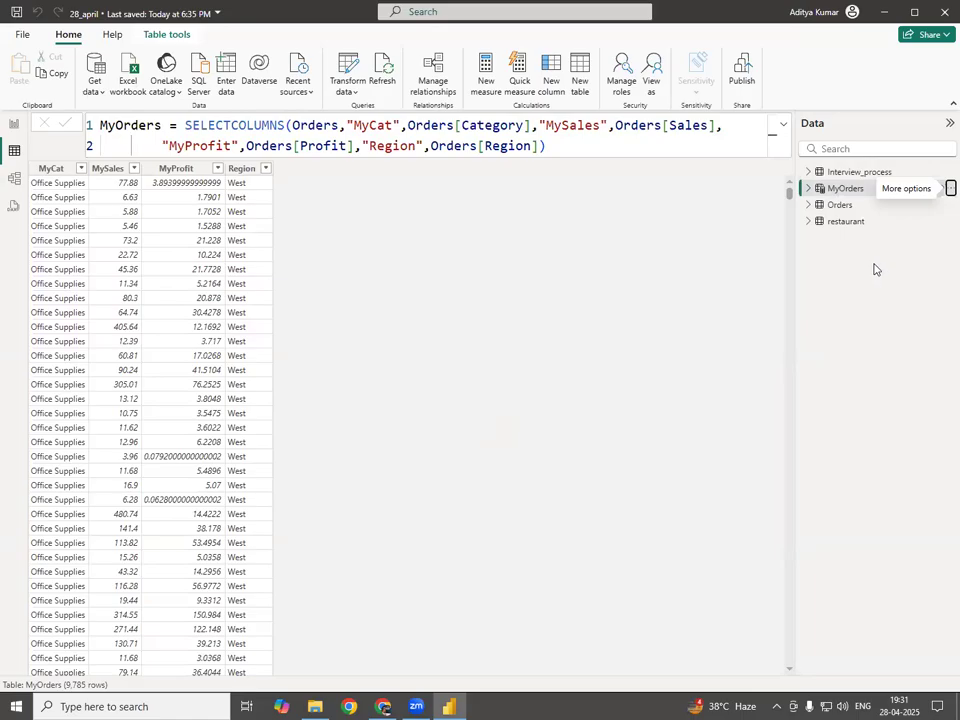
Step: Switch to the desktop, create a Microsoft Excel worksheet there with its default name and open it in Excel
{"action": "key", "text": "super+d"}
{"action": "right_click", "coordinate": [616, 168]}
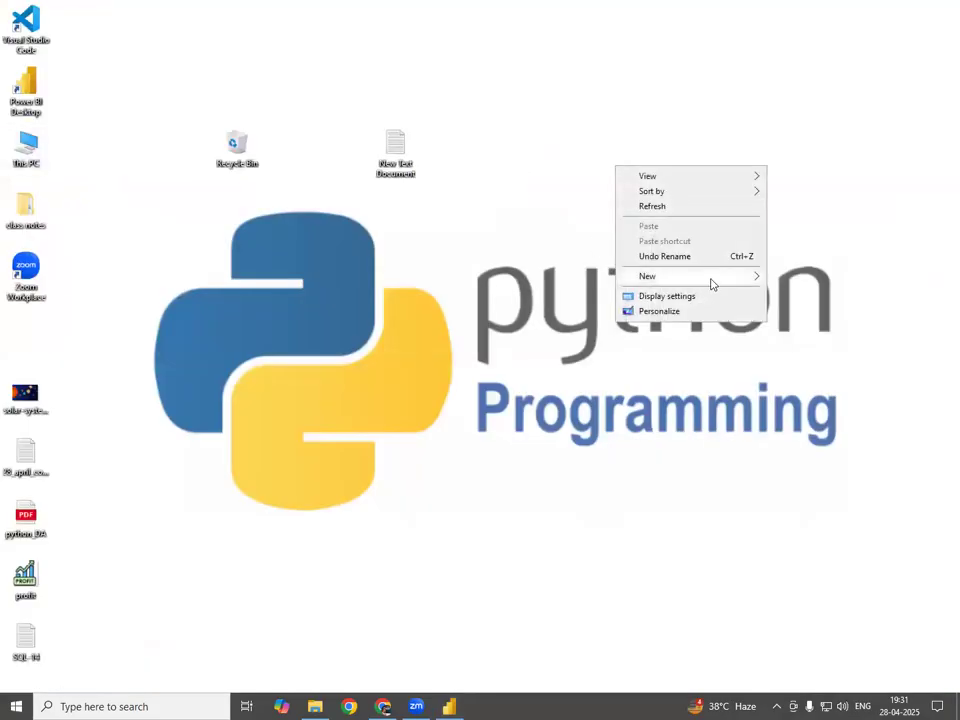
{"action": "mouse_move", "coordinate": [712, 285]}
{"action": "left_click", "coordinate": [510, 449]}
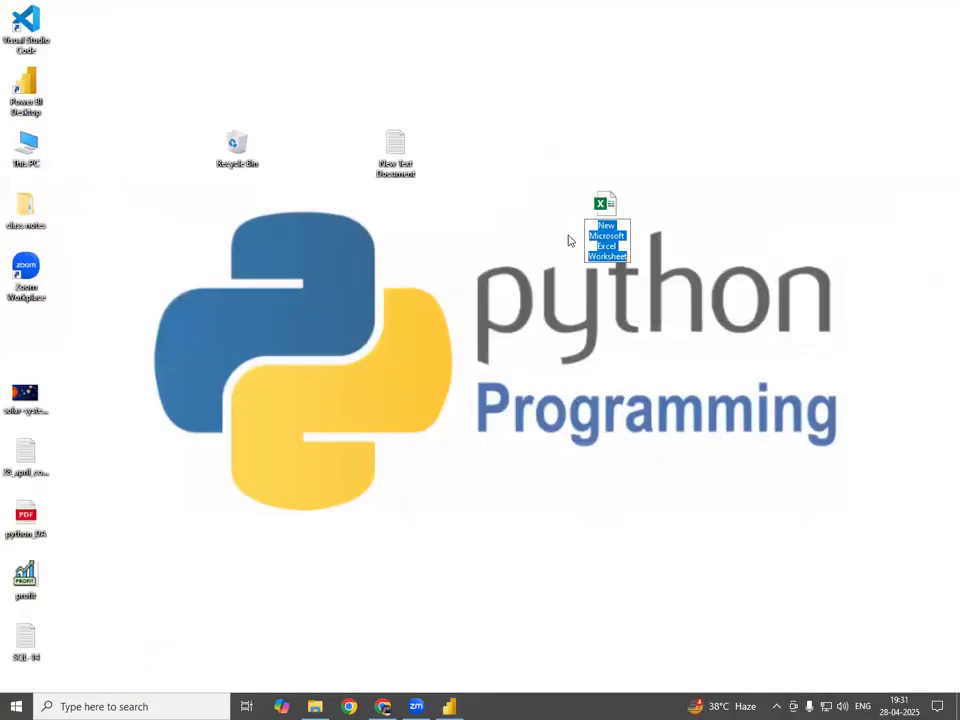
{"action": "key", "text": "Return"}
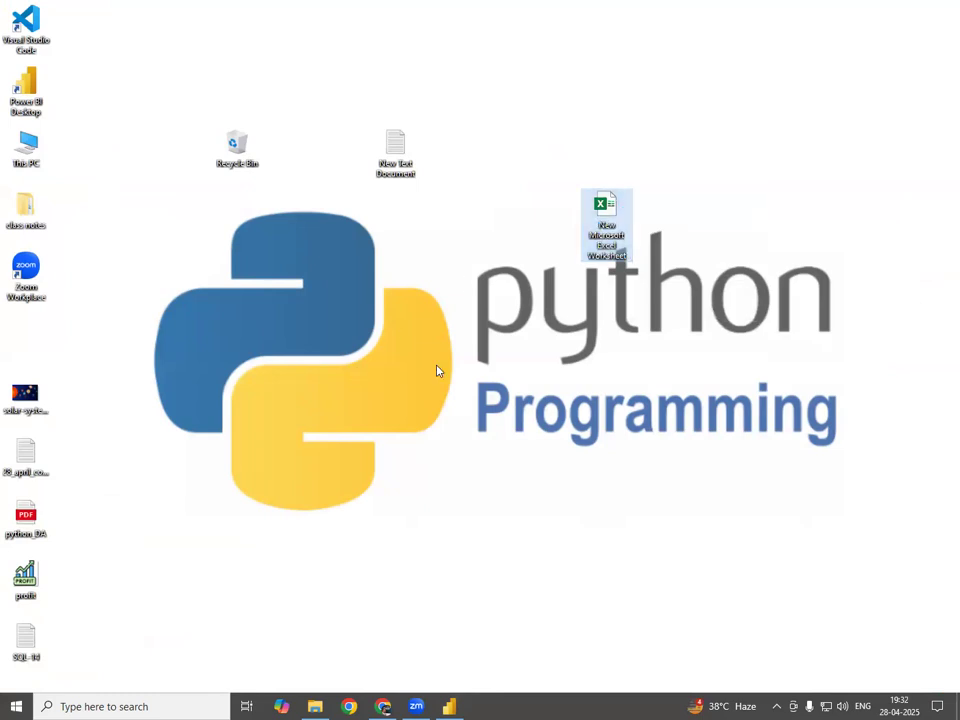
{"action": "key", "text": "Return"}
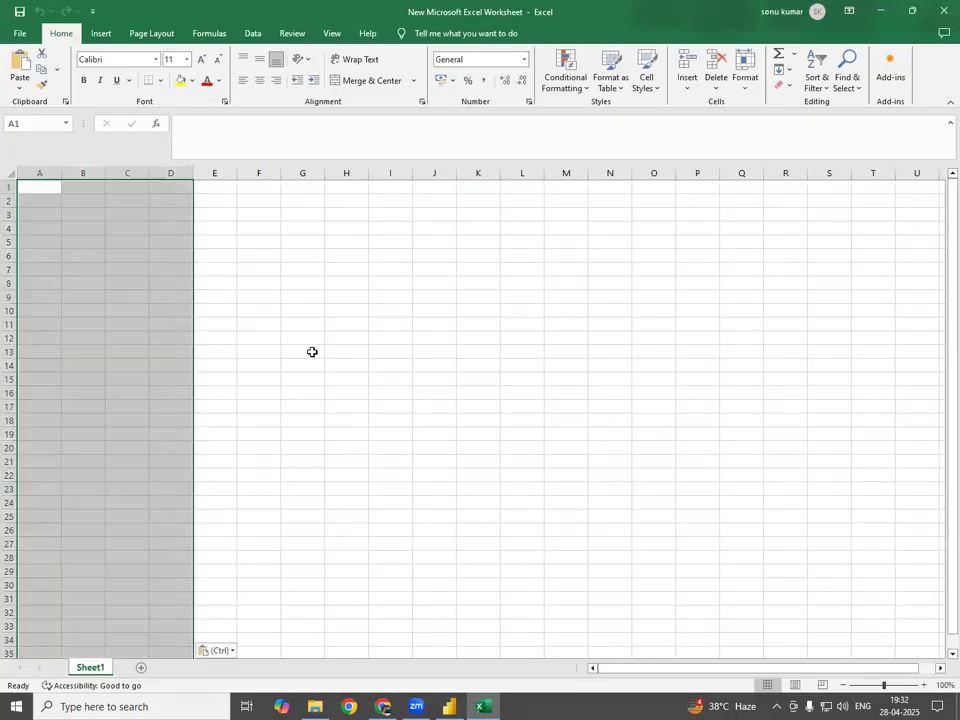
Step: Paste the copied MyOrders table into Sheet1 starting at cell A1 and close the workbook to return to Power BI
{"action": "left_click", "coordinate": [447, 381]}
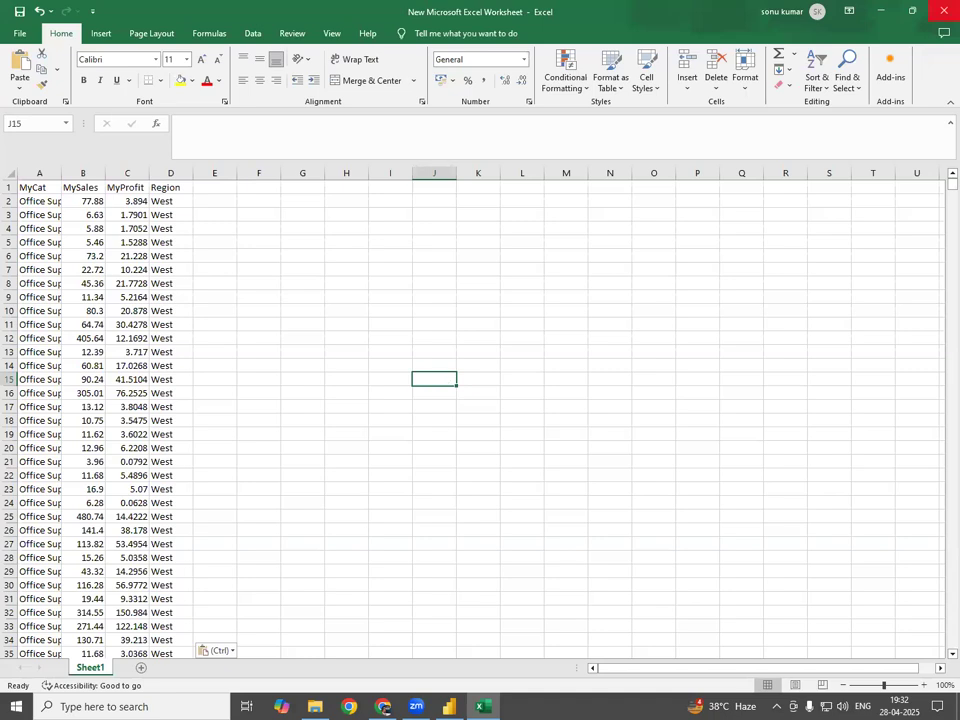
{"action": "key", "text": "alt+F4"}
{"action": "left_click", "coordinate": [503, 372]}
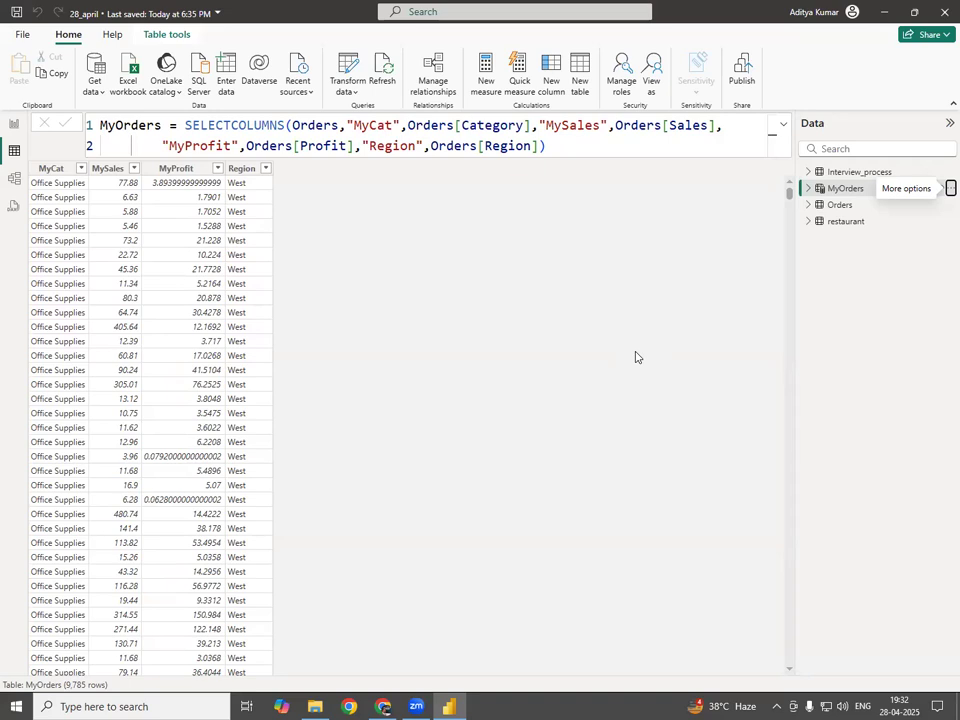
Step: Create a new calculated table with the ADDCOLUMNS function, using Orders as the source table
{"action": "left_click", "coordinate": [585, 138]}
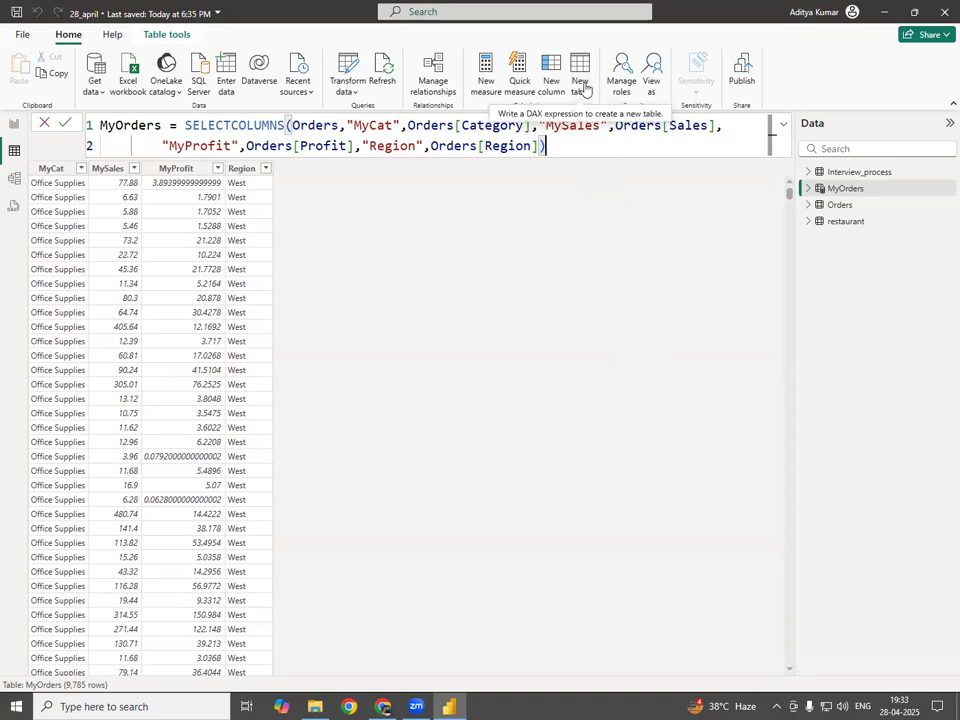
{"action": "left_click", "coordinate": [586, 89]}
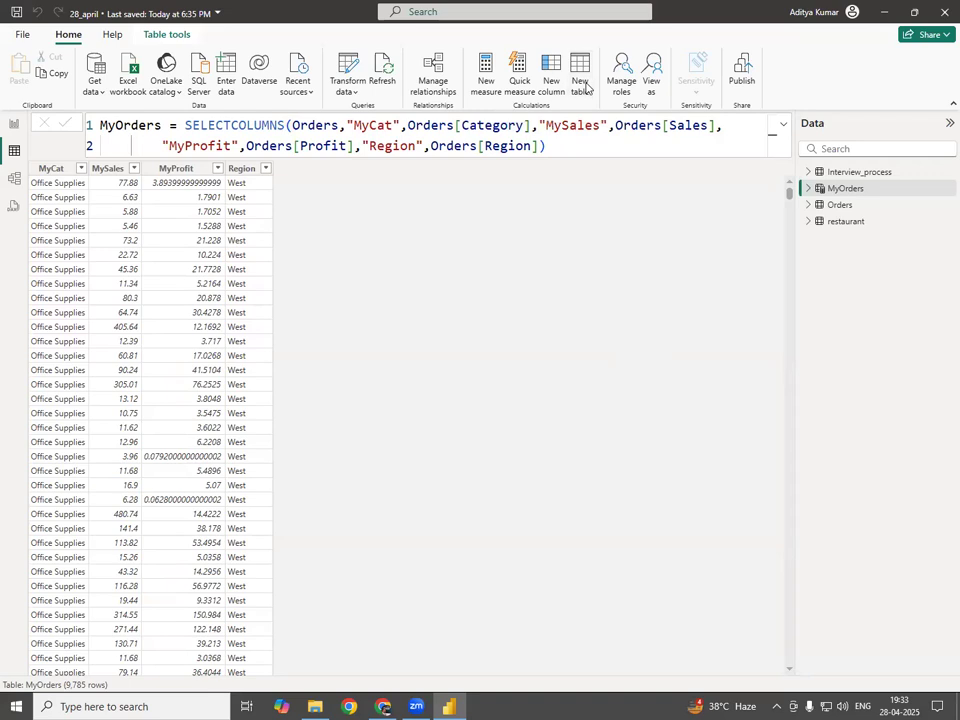
{"action": "left_click", "coordinate": [230, 124]}
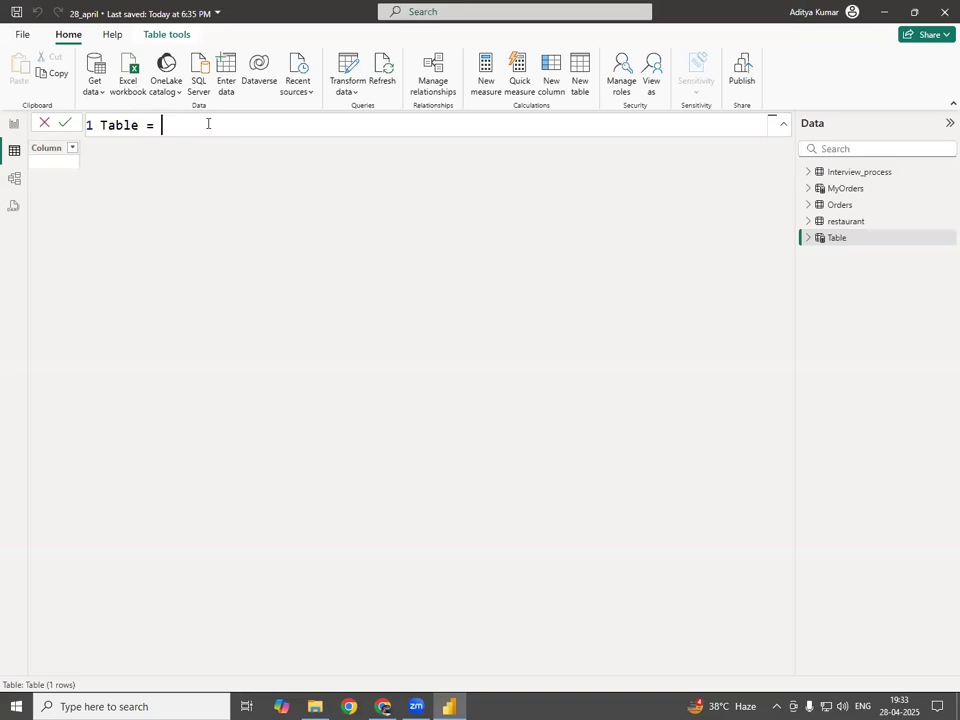
{"action": "type", "text": "add"}
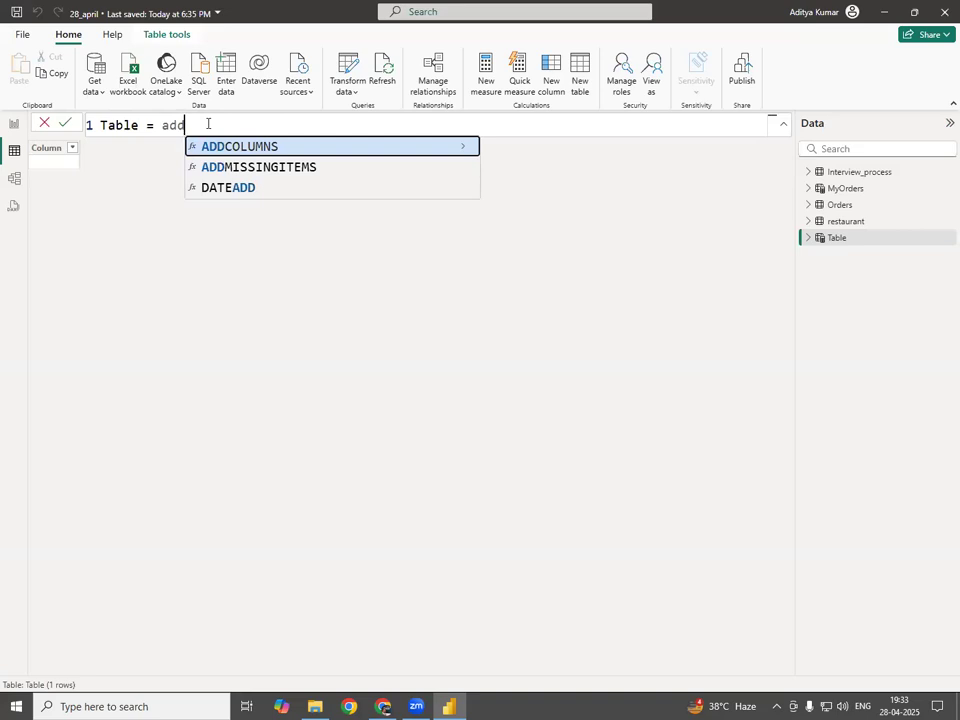
{"action": "key", "text": "Tab"}
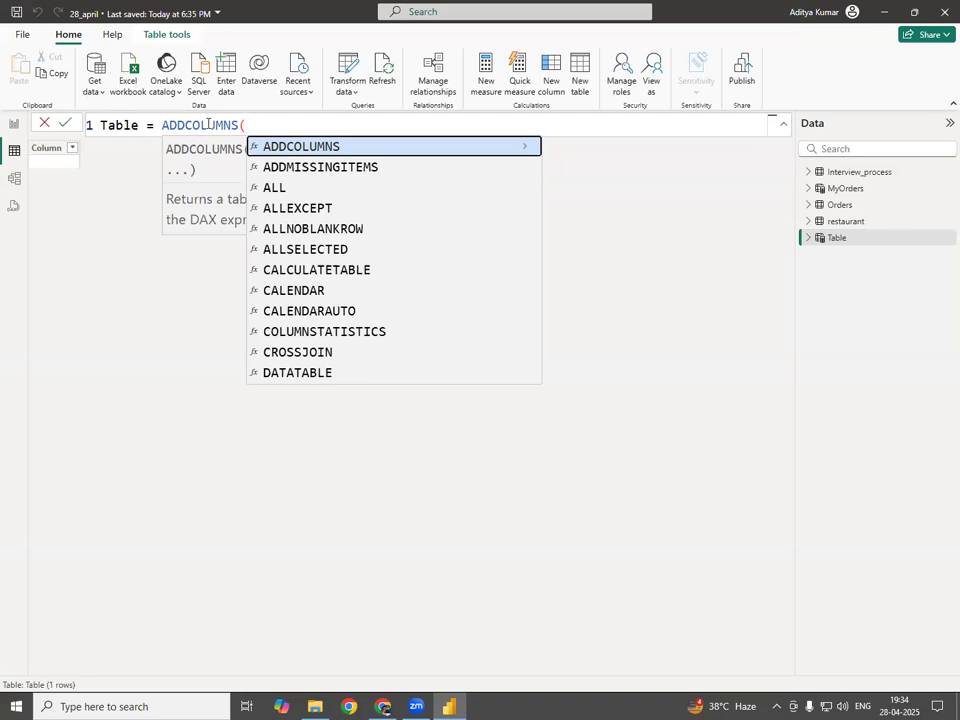
{"action": "key", "text": "Escape"}
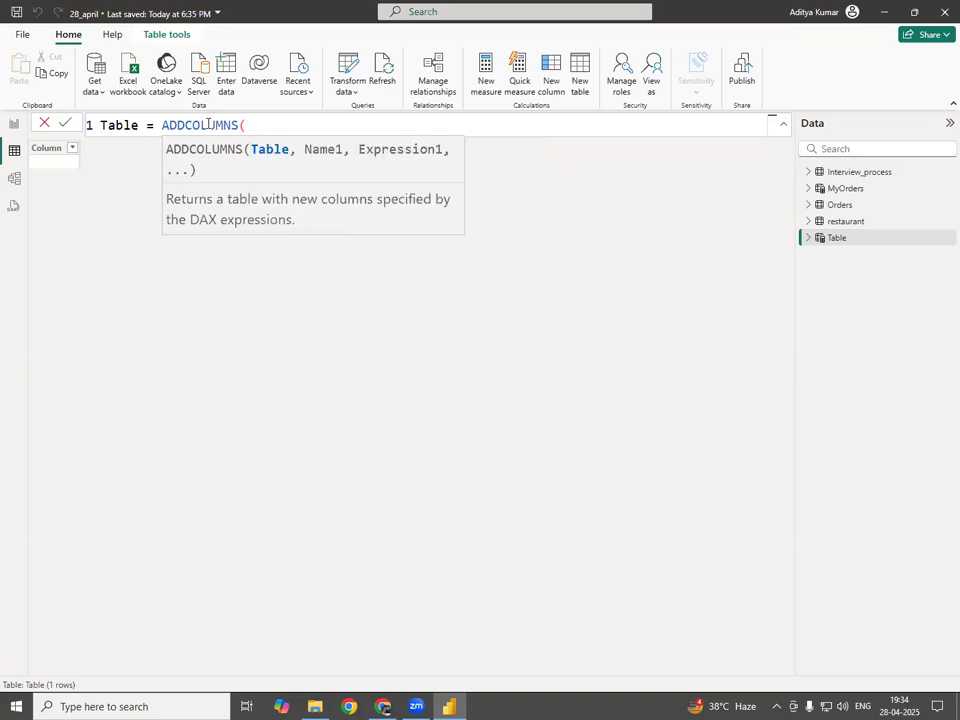
{"action": "type", "text": "or"}
{"action": "key", "text": "Tab"}
Step: Rename the new calculated table to Orders_New in its formula
{"action": "key", "text": "Left"}
{"action": "key", "text": "Left"}
{"action": "key", "text": "Left"}
{"action": "key", "text": "Left"}
{"action": "key", "text": "Left"}
{"action": "key", "text": "Left"}
{"action": "key", "text": "Left"}
{"action": "key", "text": "Left"}
{"action": "key", "text": "Left"}
{"action": "key", "text": "Left"}
{"action": "key", "text": "Left"}
{"action": "key", "text": "Left"}
{"action": "key", "text": "Left"}
{"action": "key", "text": "Left"}
{"action": "key", "text": "Left"}
{"action": "key", "text": "Left"}
{"action": "key", "text": "Left"}
{"action": "key", "text": "Left"}
{"action": "key", "text": "Left"}
{"action": "key", "text": "Left"}
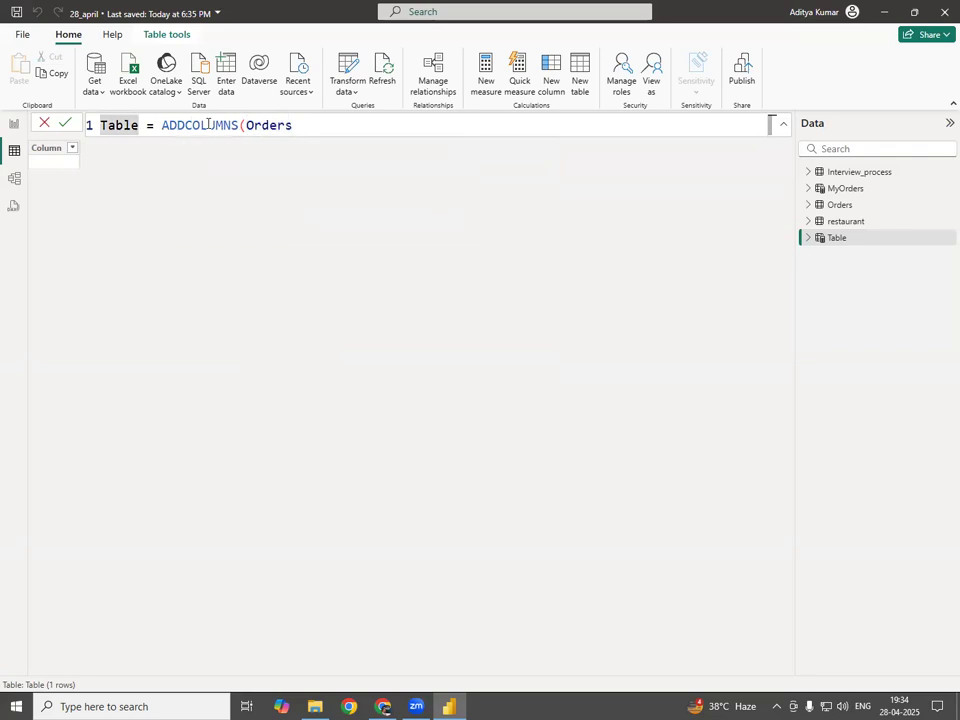
{"action": "key", "text": "ctrl+BackSpace"}
{"action": "type", "text": "Orders_"}
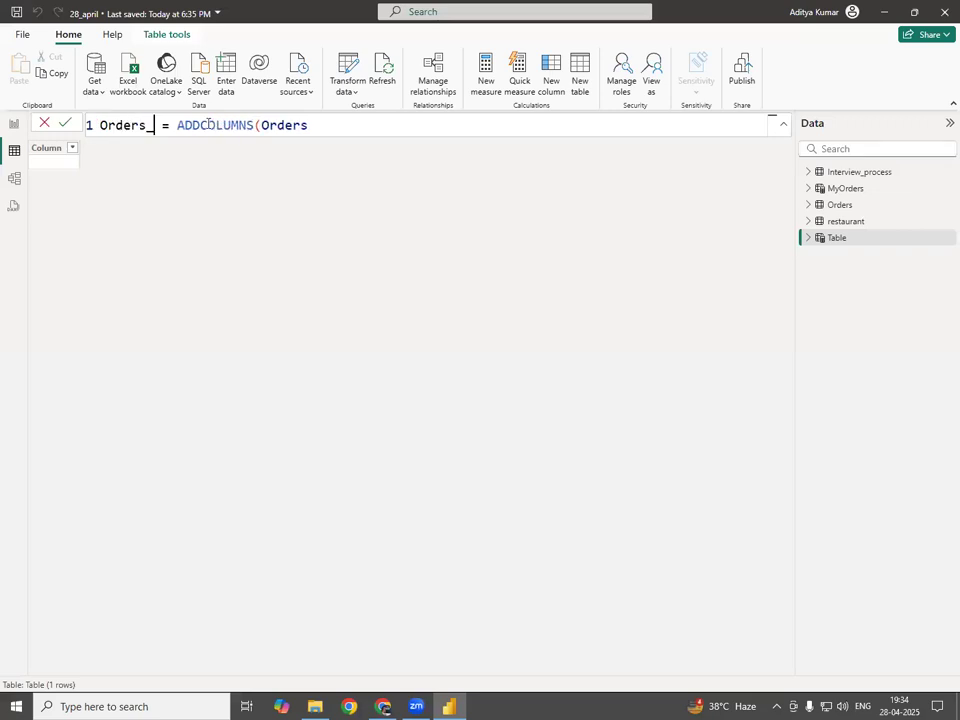
{"action": "type", "text": "New"}
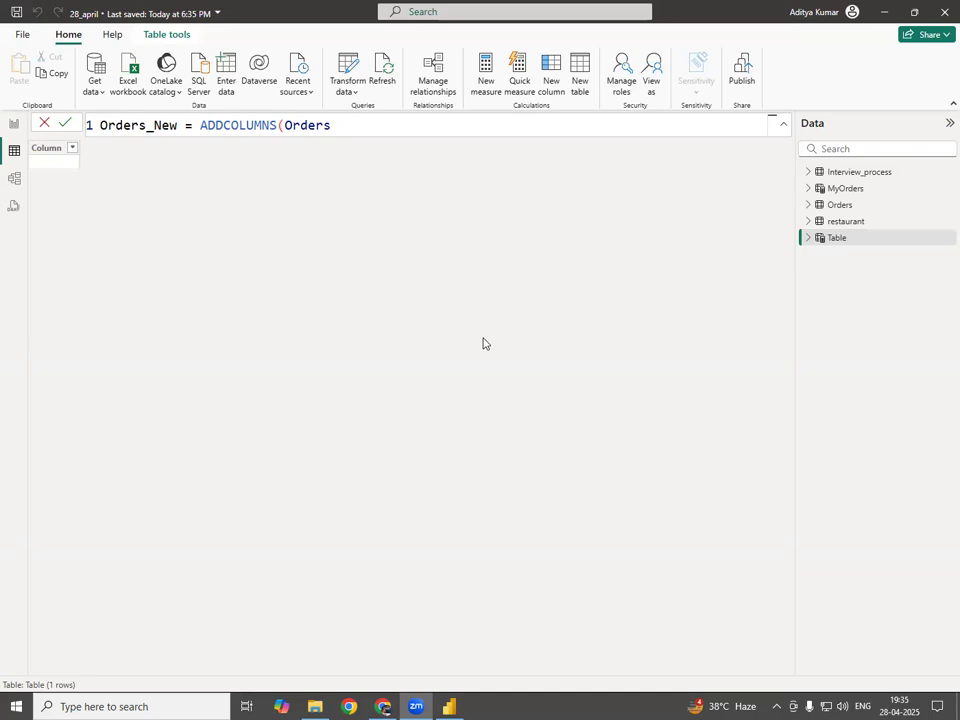
Step: Add "New_Tax" as the name of the extra column after the Orders argument
{"action": "left_click", "coordinate": [375, 125]}
{"action": "type", "text": ","}
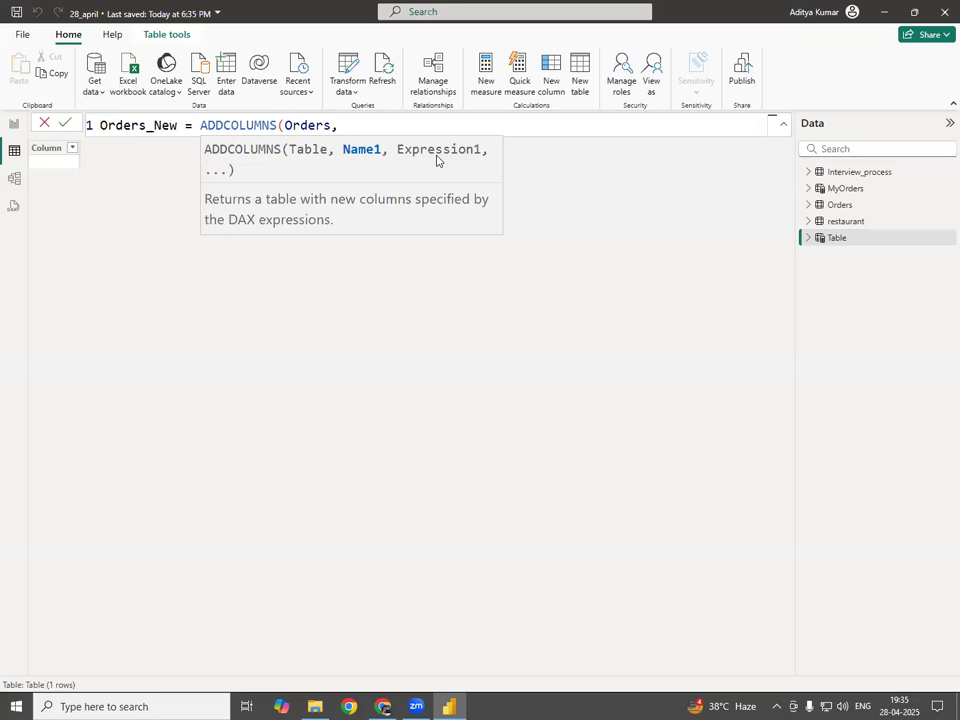
{"action": "type", "text": "\"New"}
{"action": "key", "text": "BackSpace"}
{"action": "type", "text": "_Tax\","}
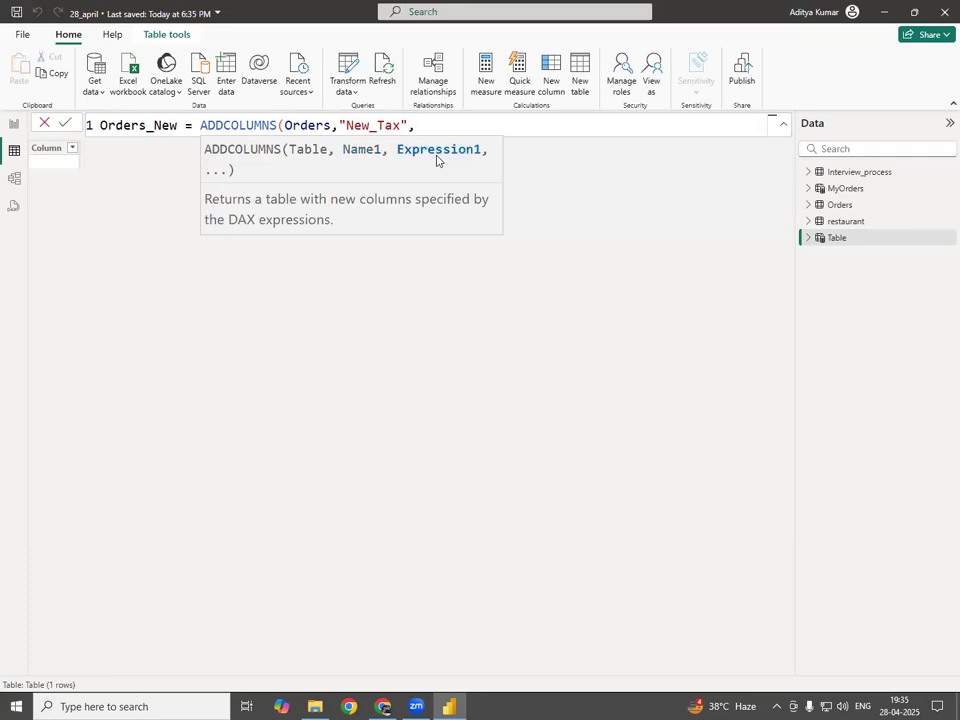
{"action": "key", "text": "Escape"}
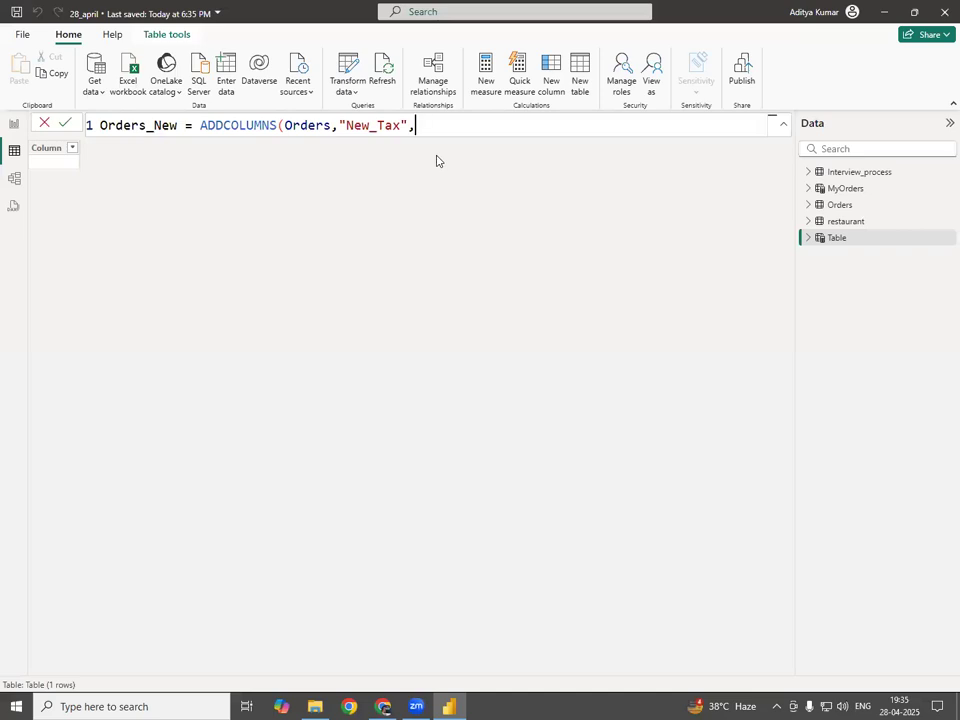
Step: Set the New_Tax expression to Orders[Sales]*.05, commit the Orders_New formula and check the added column in the table
{"action": "type", "text": "sal"}
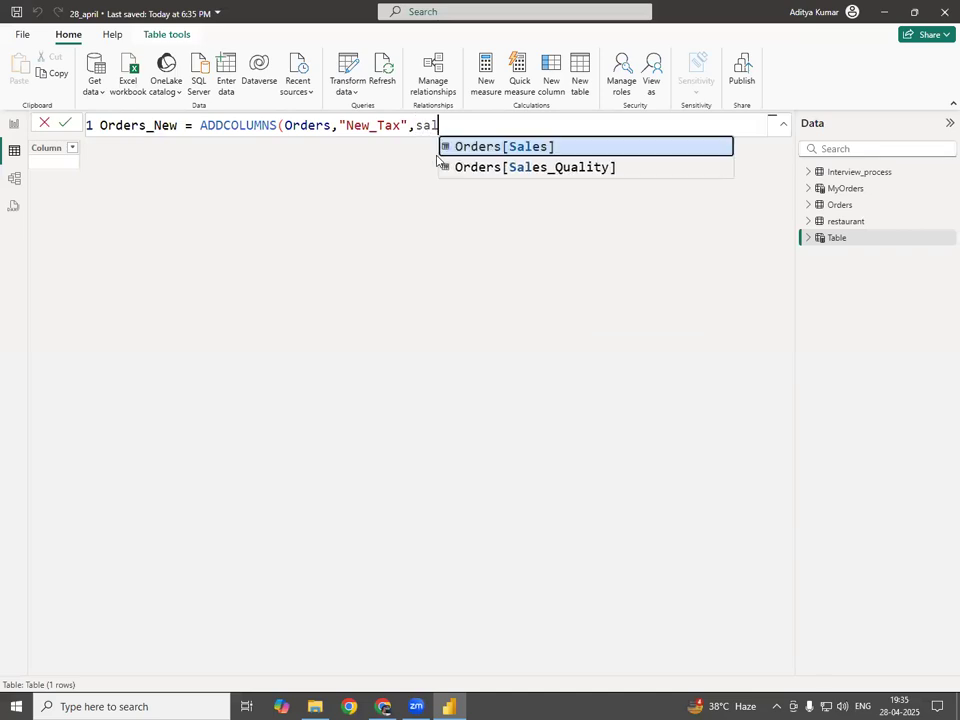
{"action": "key", "text": "Tab"}
{"action": "type", "text": "*"}
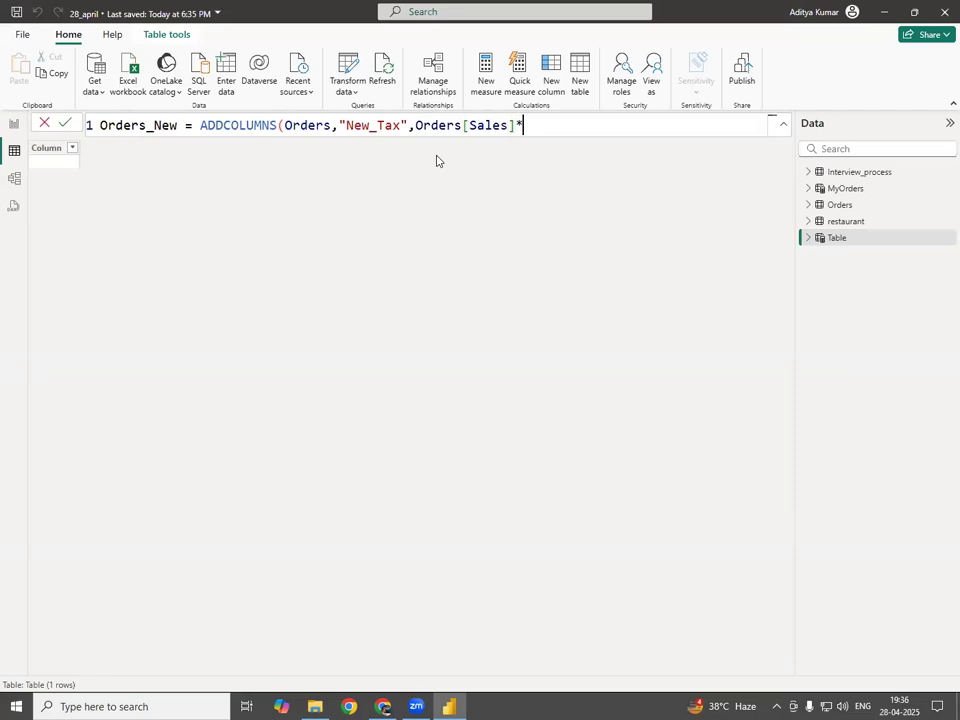
{"action": "type", "text": ".05)"}
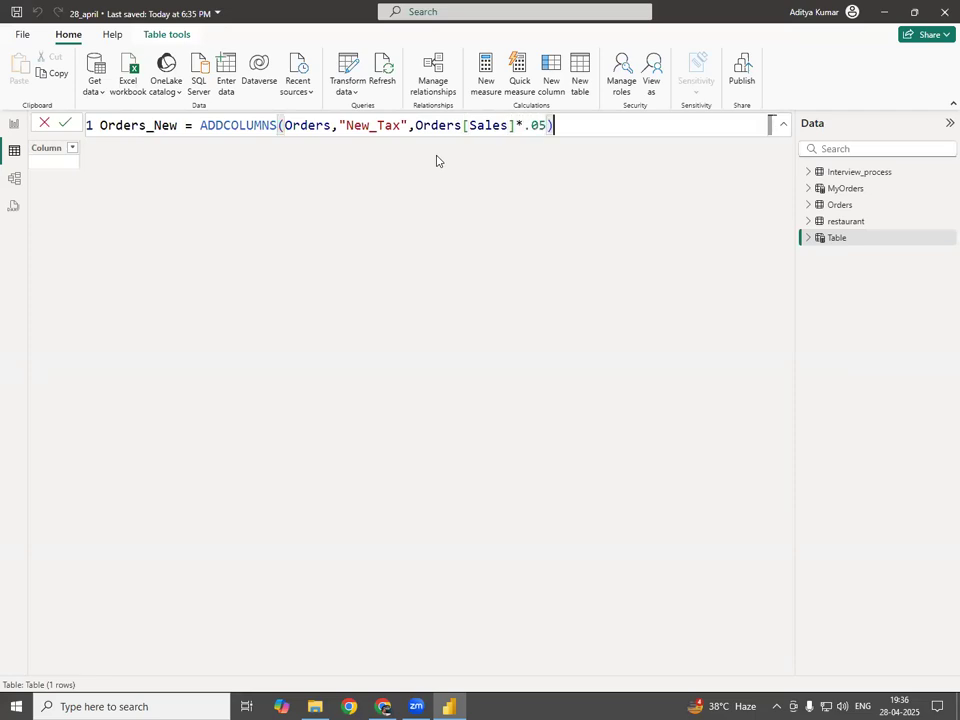
{"action": "key", "text": "Return"}
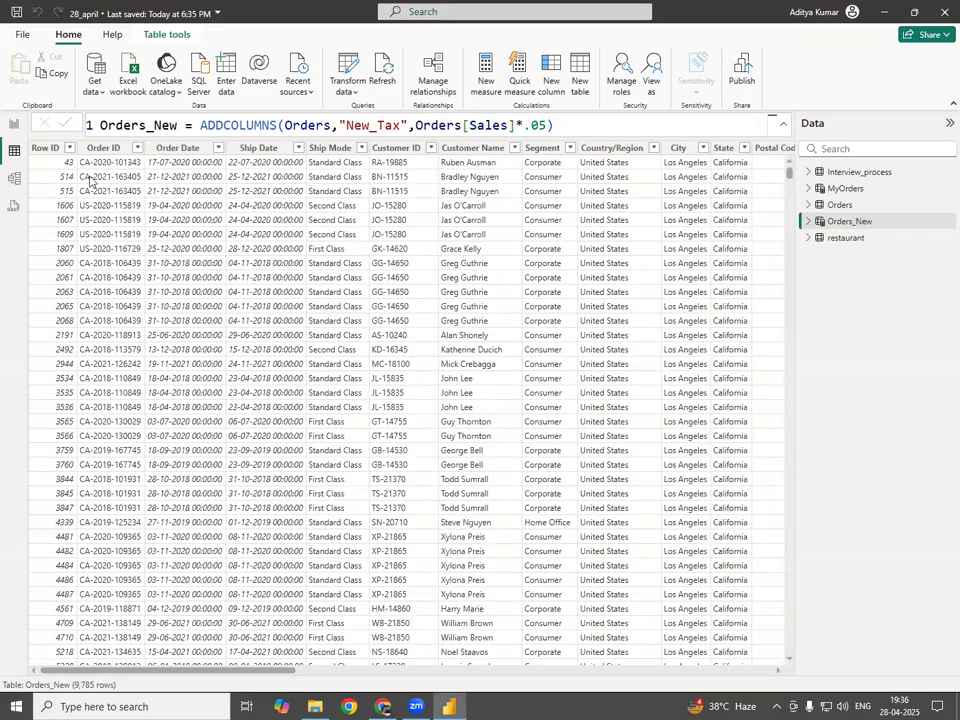
{"action": "left_click_drag", "start_coordinate": [160, 671], "coordinate": [773, 671]}
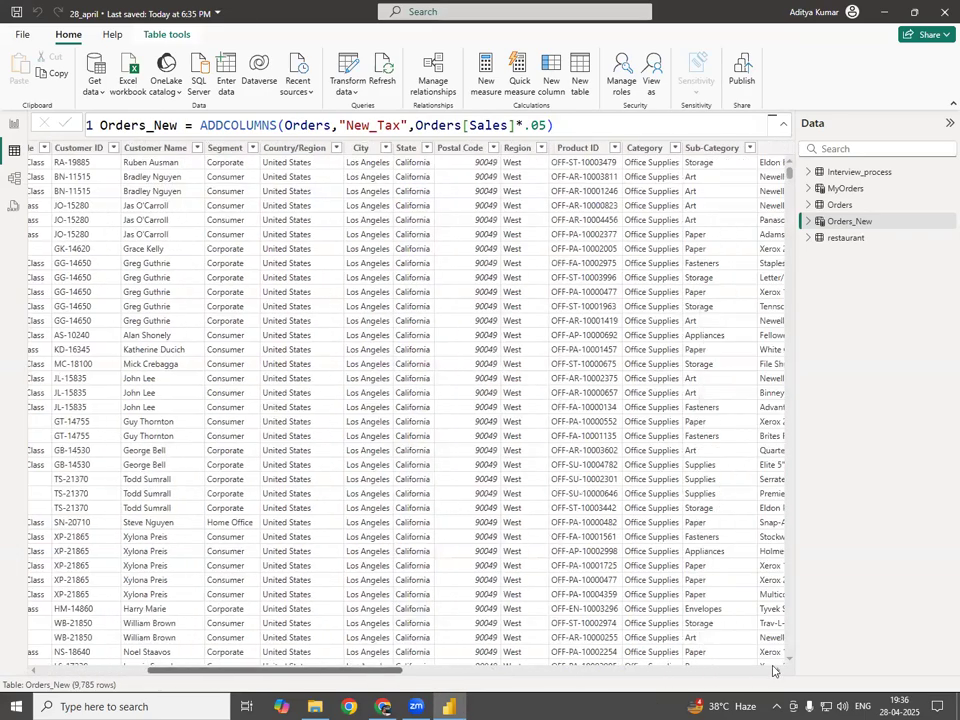
{"action": "scroll", "coordinate": [747, 148], "scroll_direction": "right", "scroll_amount": 3}
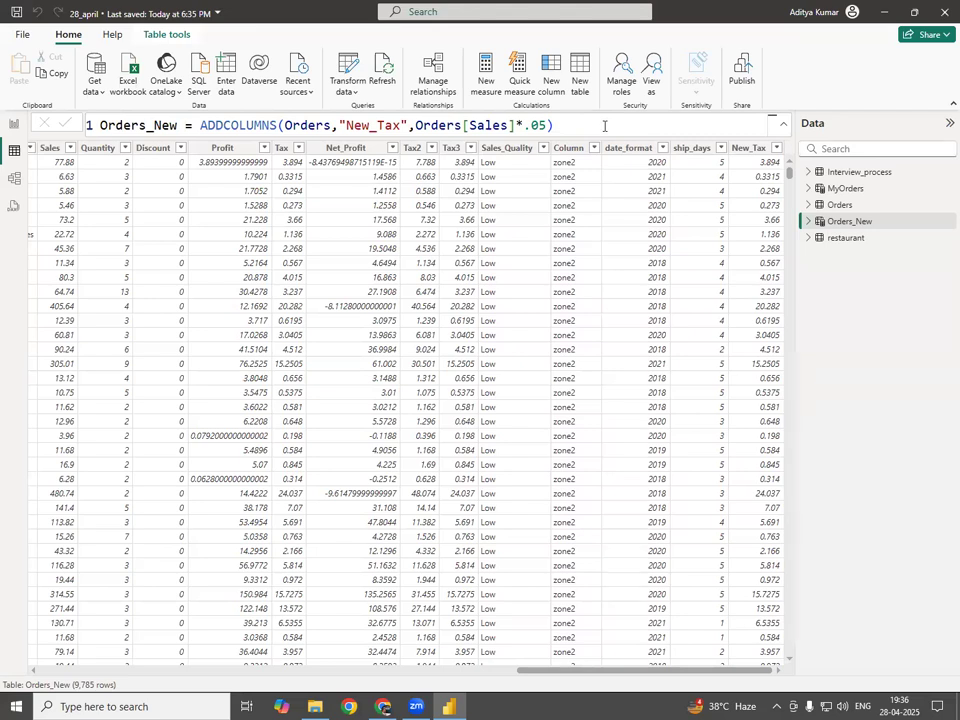
{"action": "left_click", "coordinate": [178, 124]}
{"action": "double_click", "coordinate": [115, 124]}
{"action": "left_click_drag", "start_coordinate": [340, 124], "coordinate": [410, 123]}
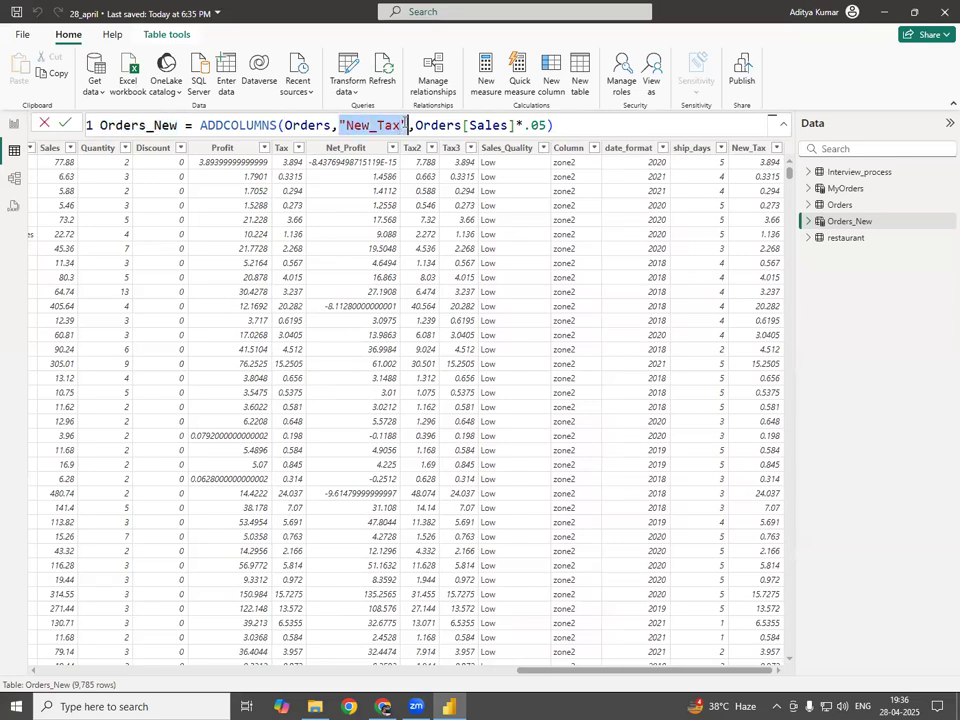
{"action": "left_click", "coordinate": [612, 128]}
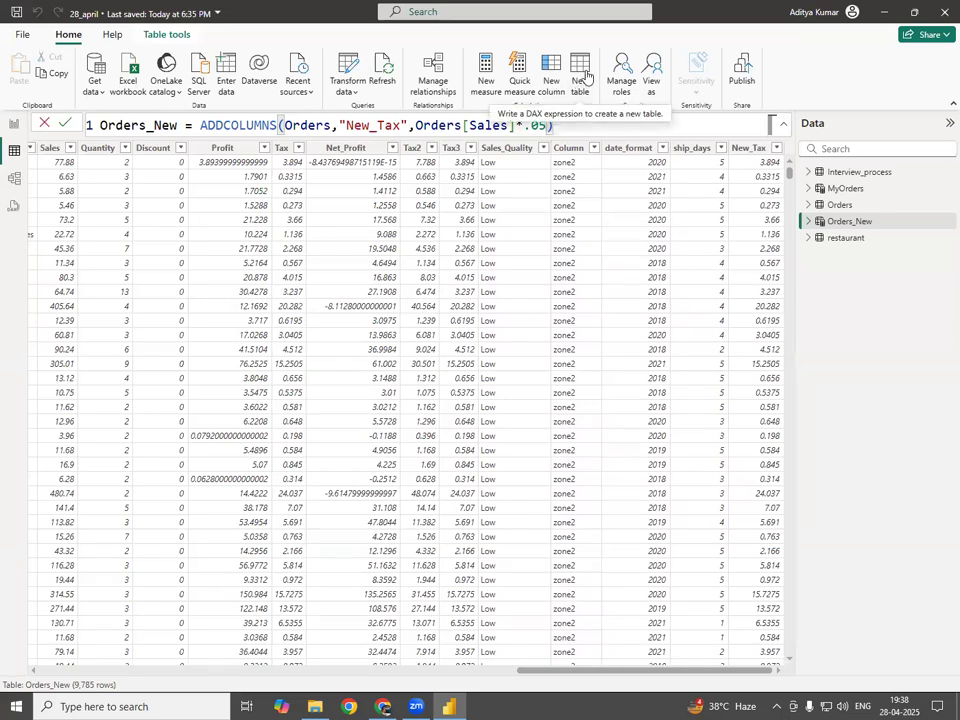
Step: Create a new calculated table with the FILTER function, using Orders as the source table
{"action": "left_click", "coordinate": [586, 77]}
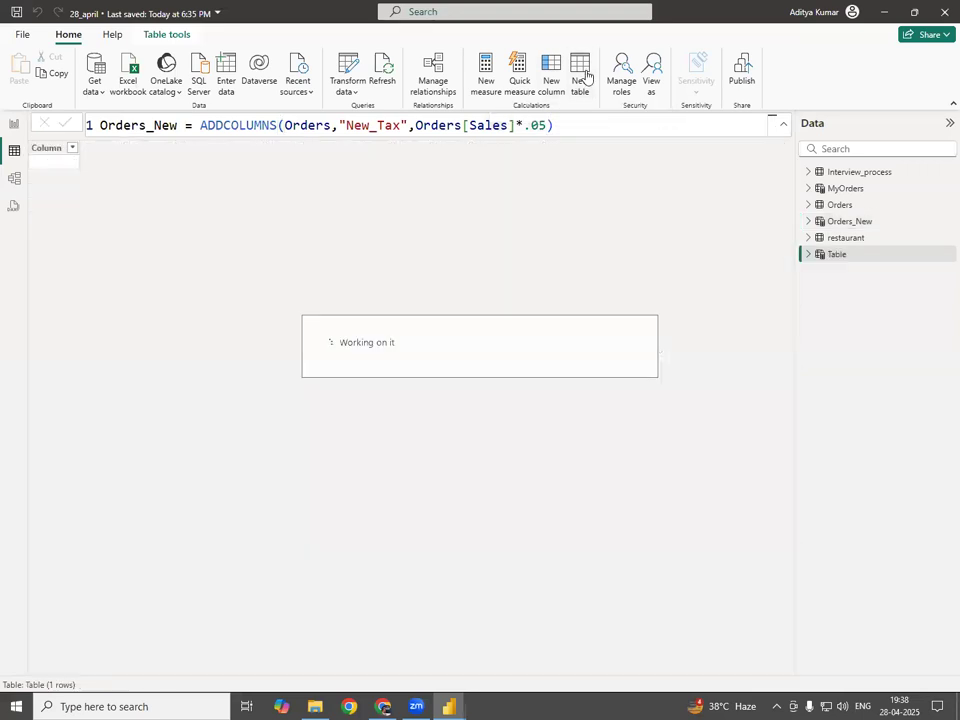
{"action": "left_click", "coordinate": [306, 123]}
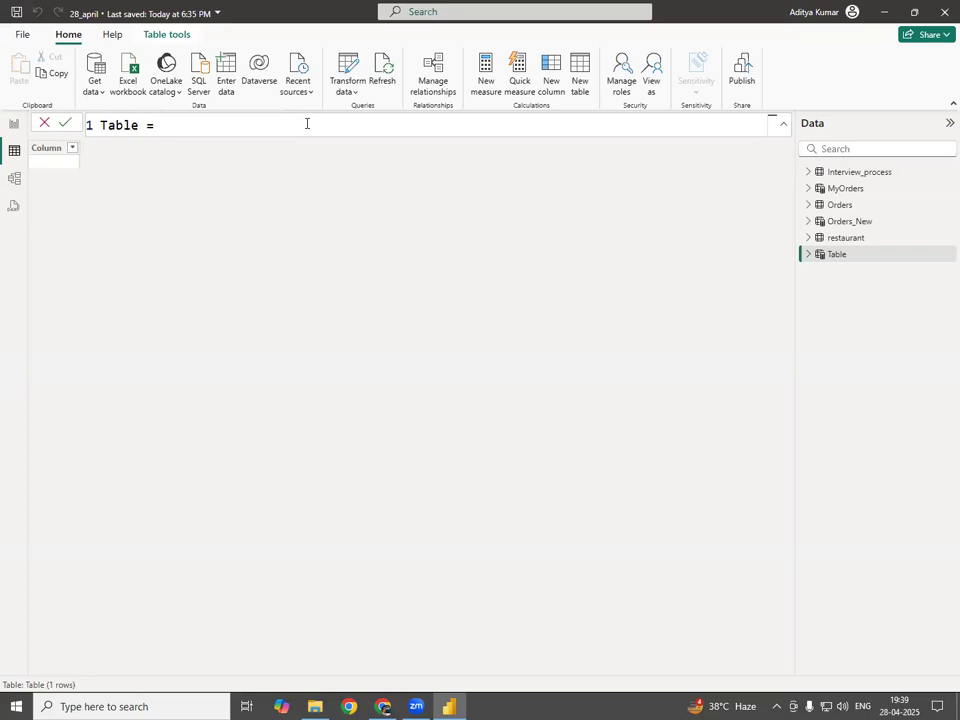
{"action": "type", "text": "fil"}
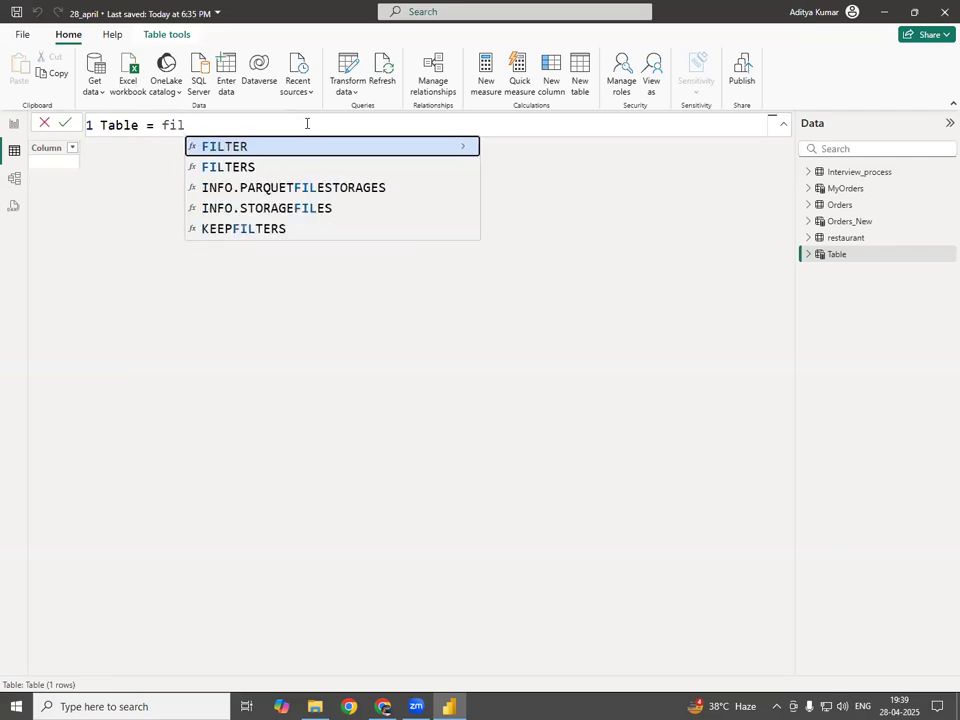
{"action": "key", "text": "Tab"}
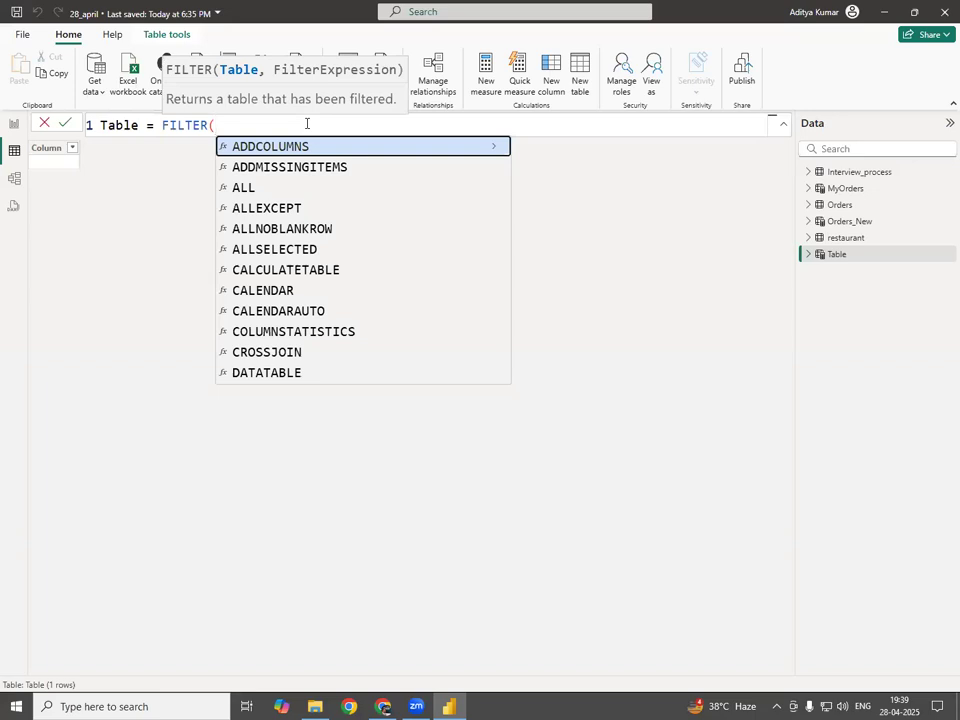
{"action": "type", "text": "or"}
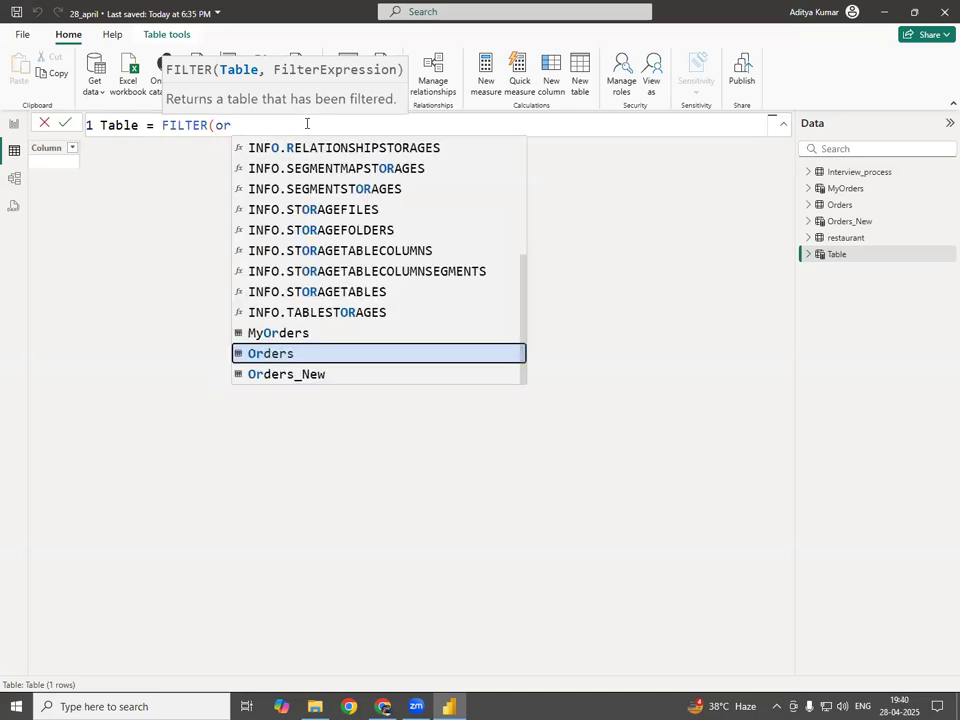
{"action": "key", "text": "Tab"}
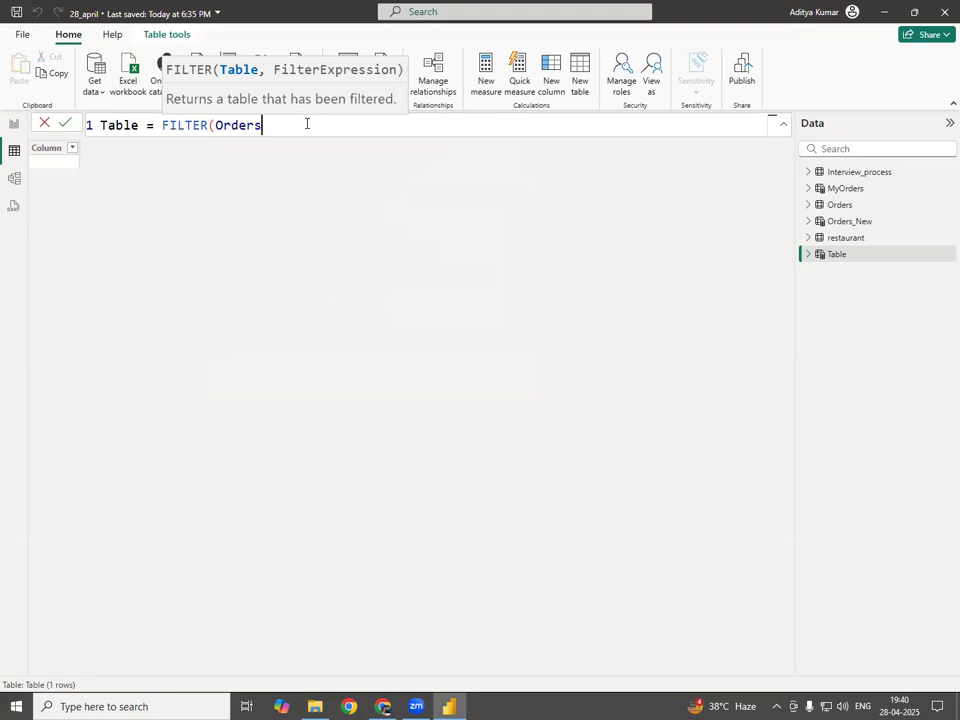
{"action": "type", "text": ","}
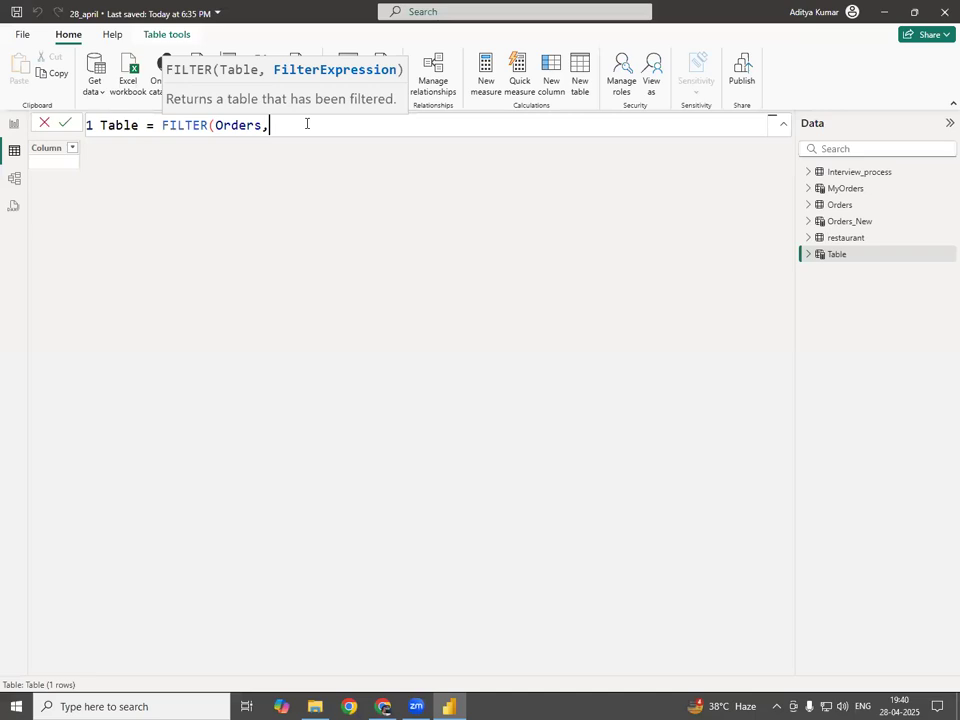
Step: Set the filter condition to Orders[Category]="furniture", commit the formula and check the table's row count
{"action": "type", "text": "wh"}
{"action": "key", "text": "BackSpace"}
{"action": "key", "text": "BackSpace"}
{"action": "type", "text": "o"}
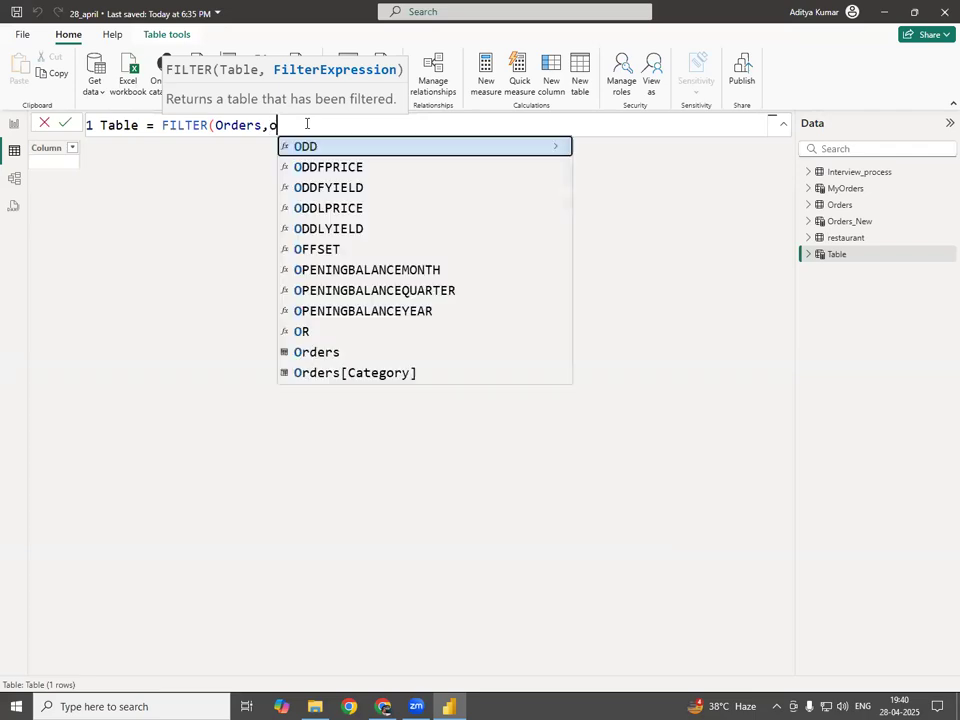
{"action": "type", "text": "r"}
{"action": "key", "text": "Down"}
{"action": "key", "text": "Down"}
{"action": "key", "text": "Tab"}
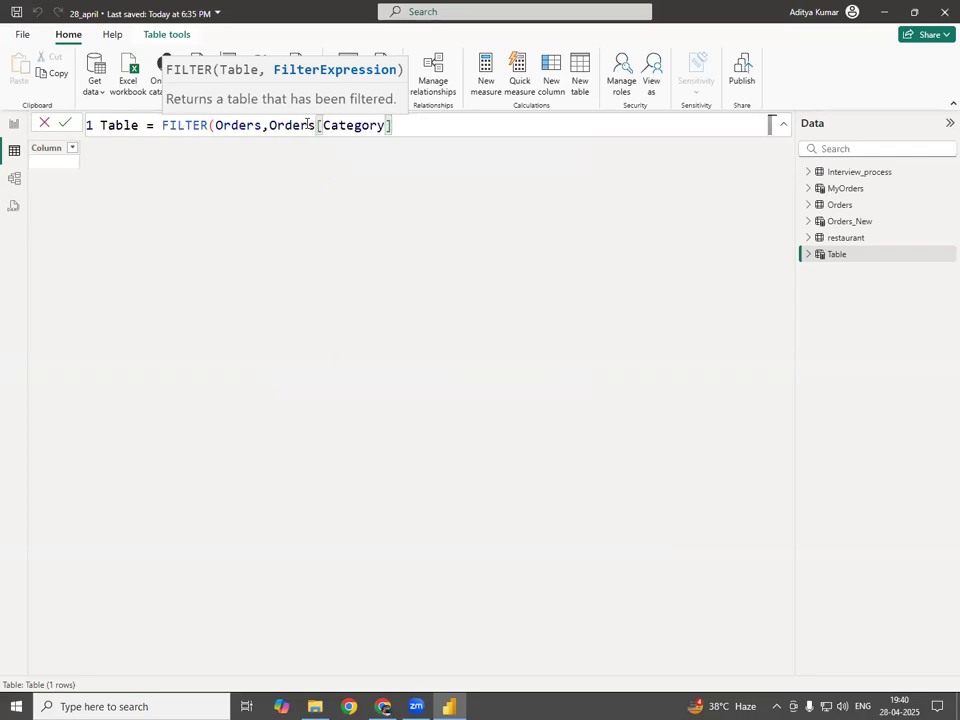
{"action": "type", "text": "=\""}
{"action": "type", "text": "furni"}
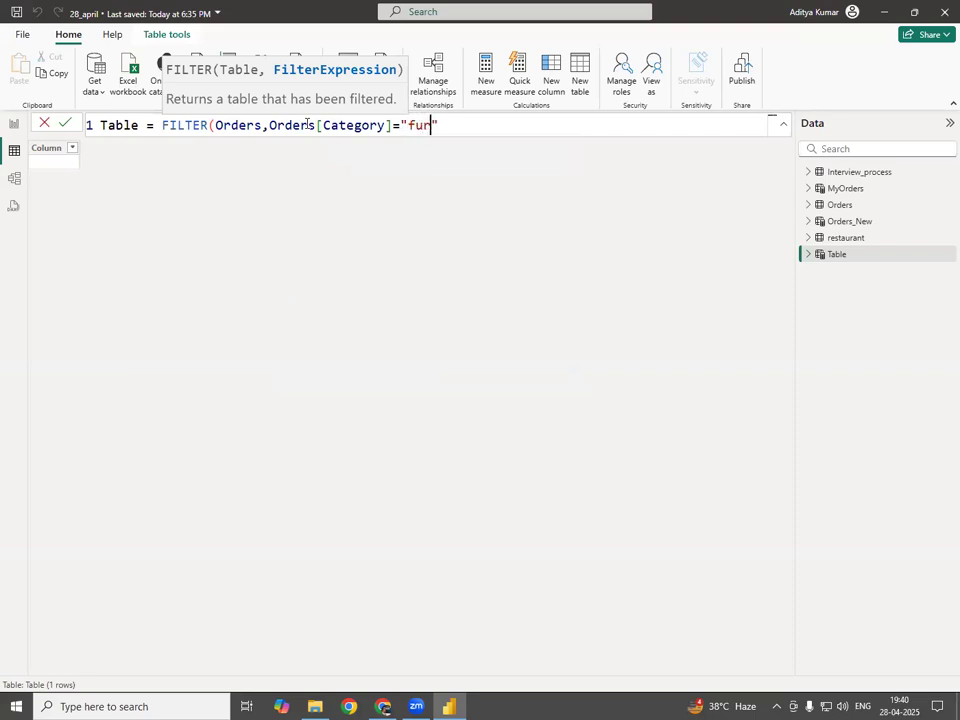
{"action": "type", "text": "ture\")"}
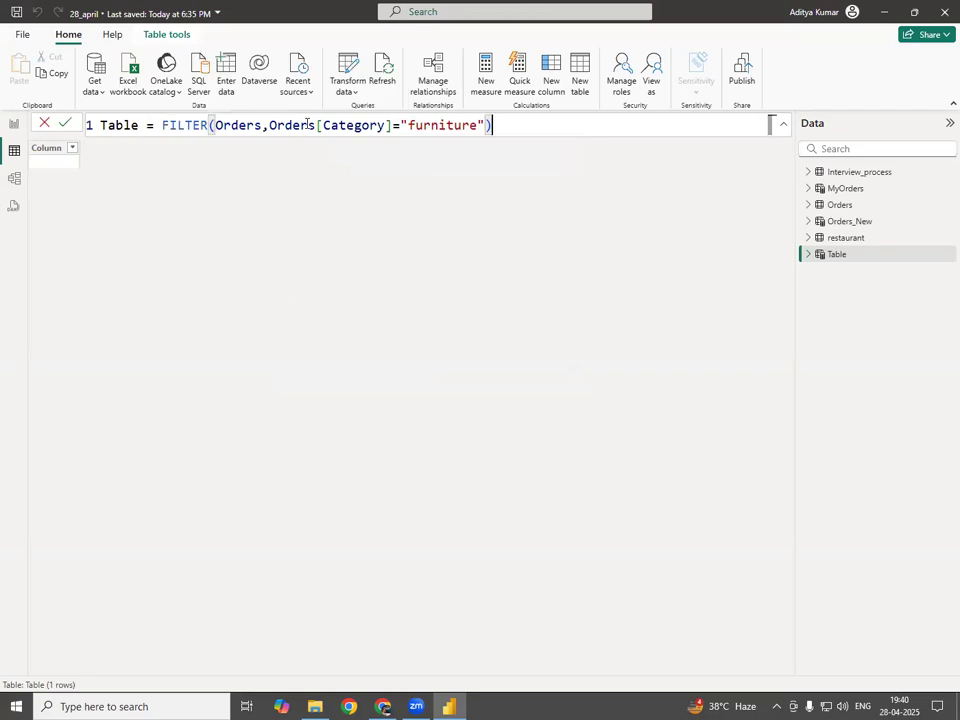
{"action": "key", "text": "Return"}
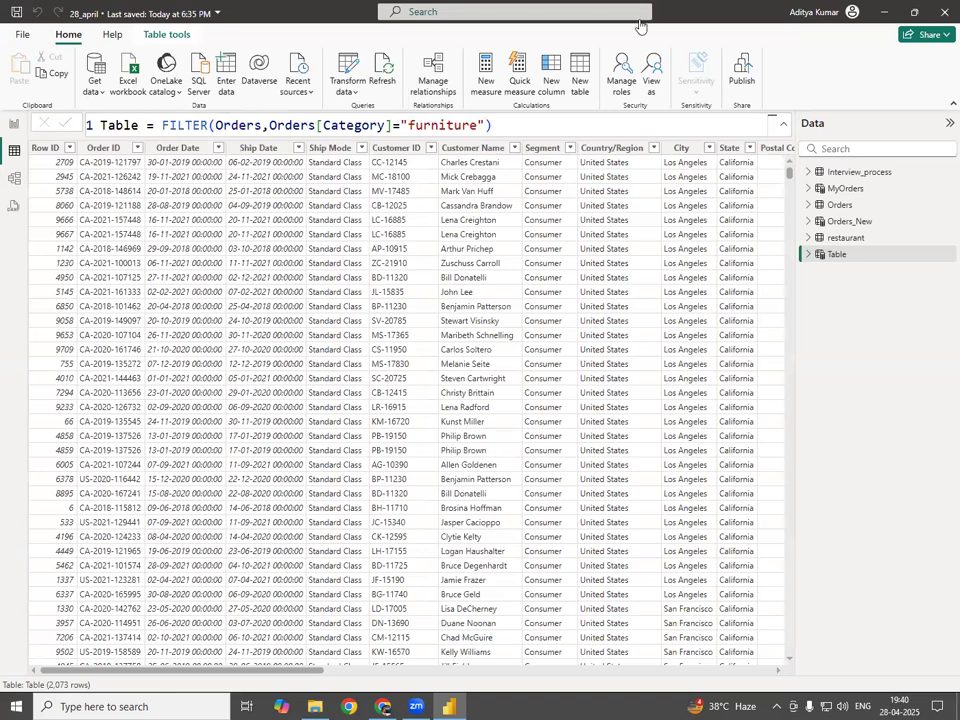
{"action": "mouse_move", "coordinate": [100, 671]}
{"action": "left_mouse_down"}
{"action": "mouse_move", "coordinate": [111, 690]}
{"action": "mouse_move", "coordinate": [93, 674]}
{"action": "left_mouse_up"}
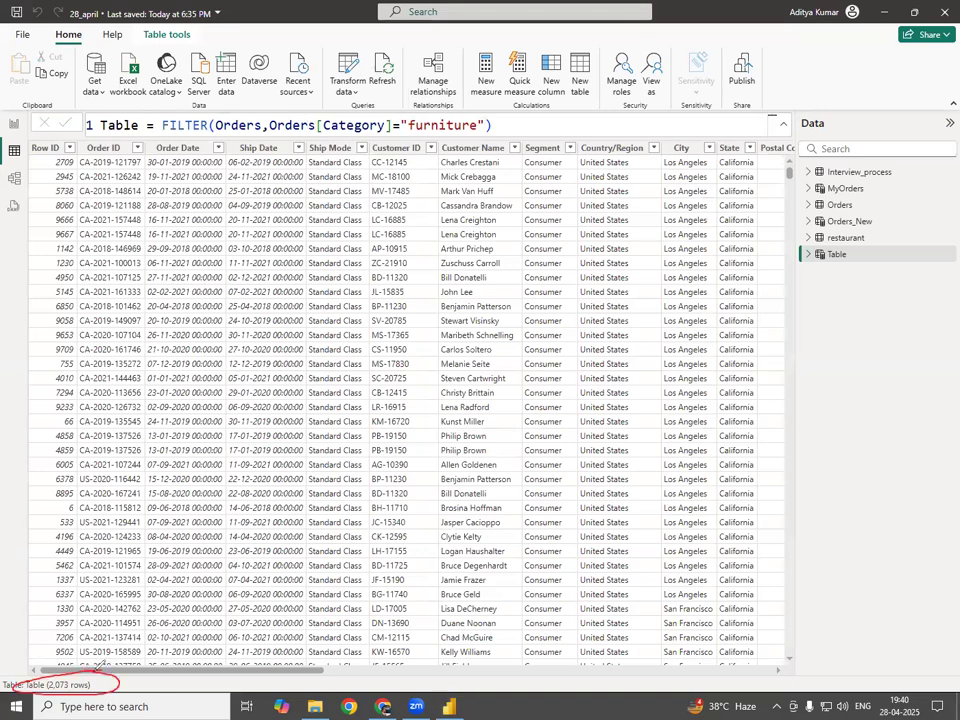
{"action": "mouse_move", "coordinate": [161, 660]}
{"action": "left_mouse_down"}
{"action": "mouse_move", "coordinate": [119, 684]}
{"action": "mouse_move", "coordinate": [142, 692]}
{"action": "left_mouse_up"}
Step: Rename the filtered Orders table to furniture_table in its formula and commit it
{"action": "double_click", "coordinate": [119, 125]}
{"action": "key", "text": "BackSpace"}
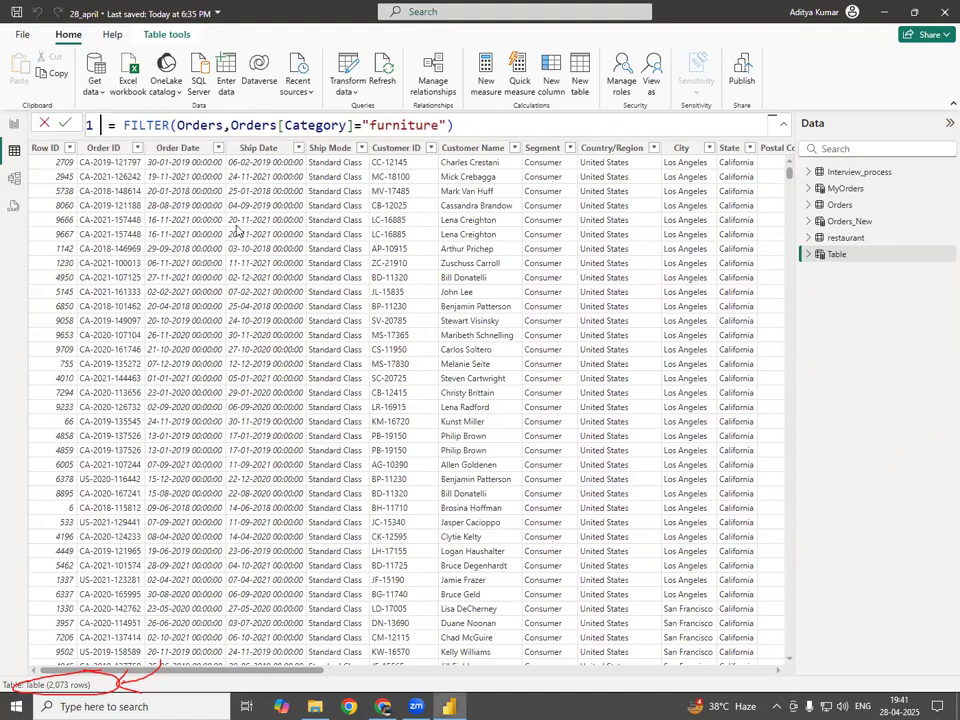
{"action": "type", "text": "fur "}
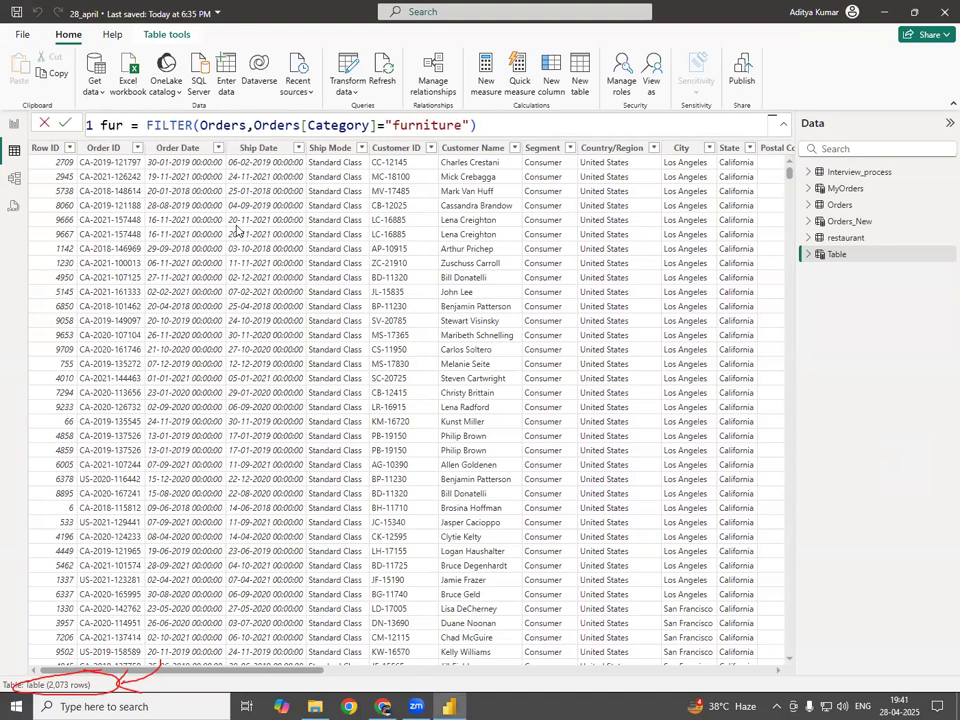
{"action": "type", "text": "nitu"}
{"action": "type", "text": "re_"}
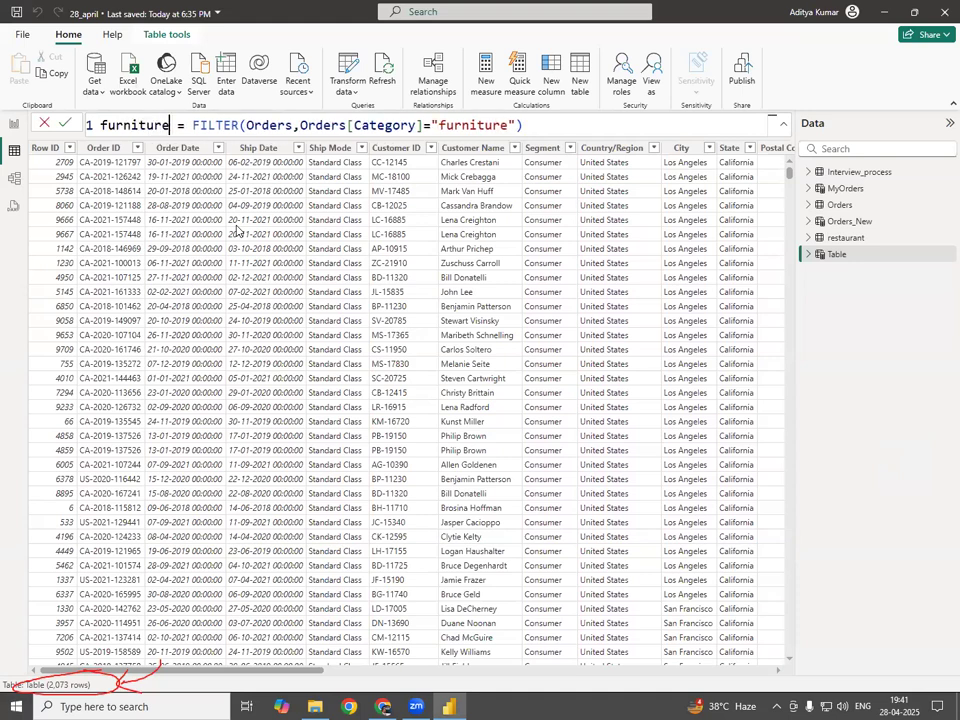
{"action": "type", "text": "tabl"}
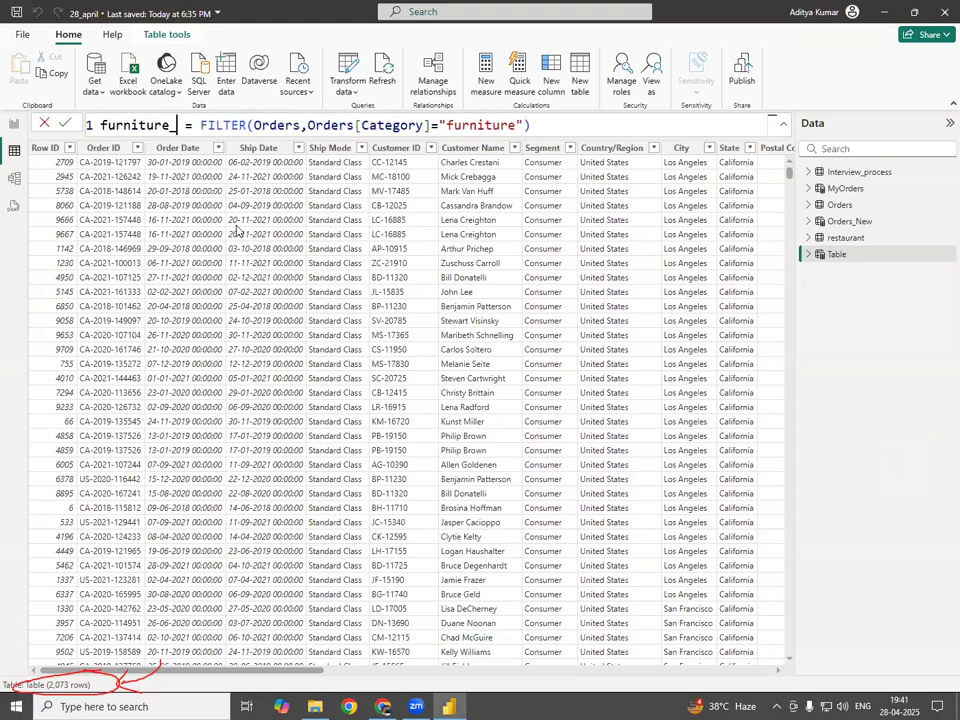
{"action": "type", "text": "e"}
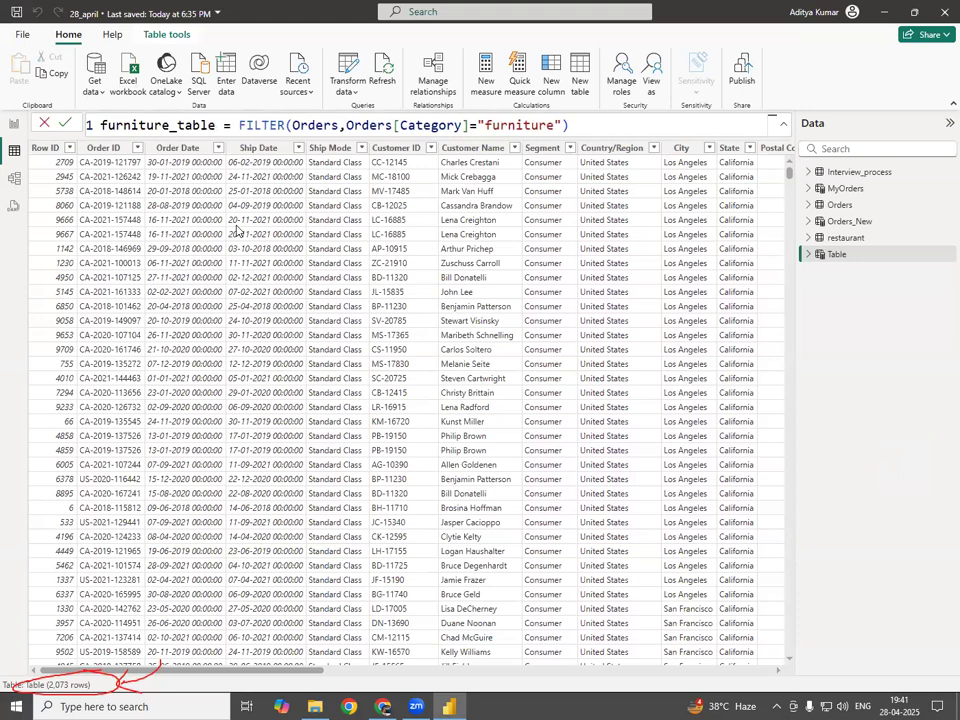
{"action": "key", "text": "Return"}
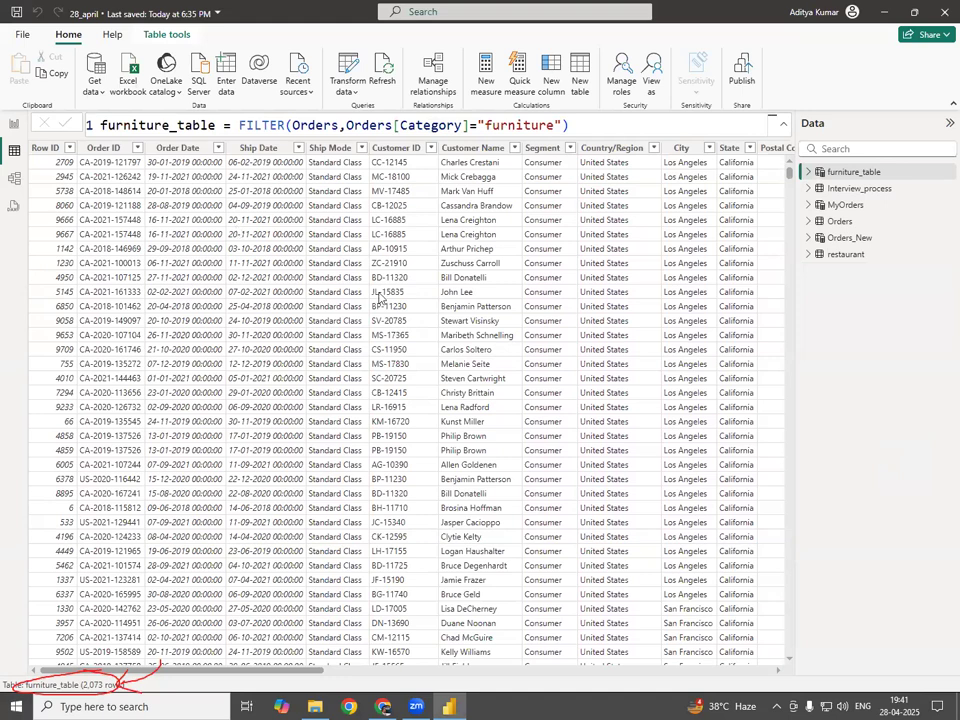
Step: View the restaurant table, and create a new calculated table with FILTER that uses restaurant as its source
{"action": "left_click", "coordinate": [856, 256]}
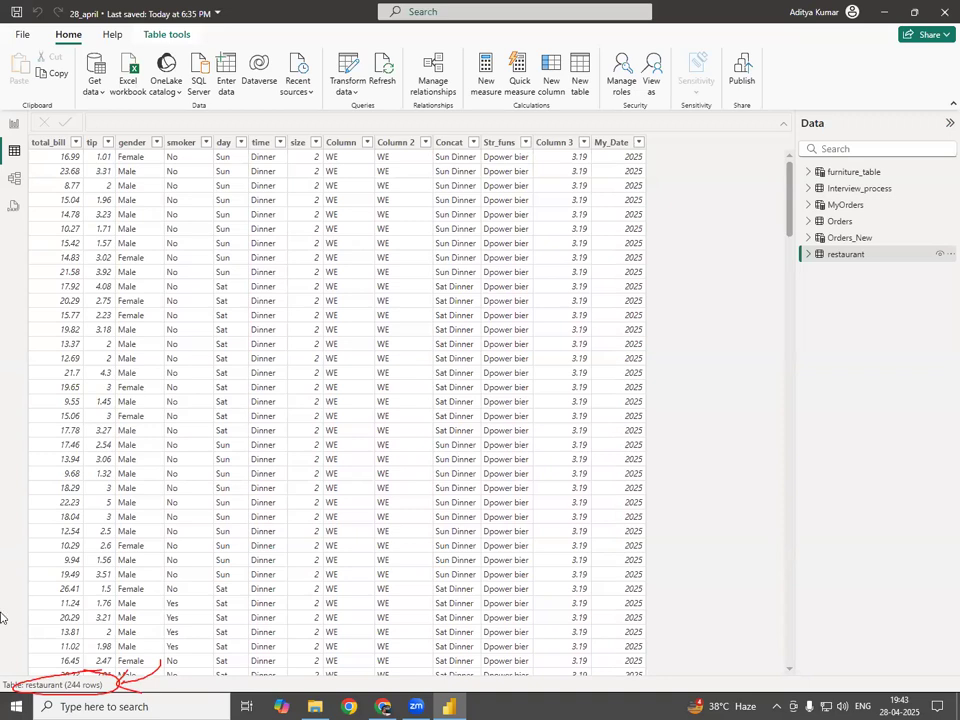
{"action": "left_click", "coordinate": [580, 80]}
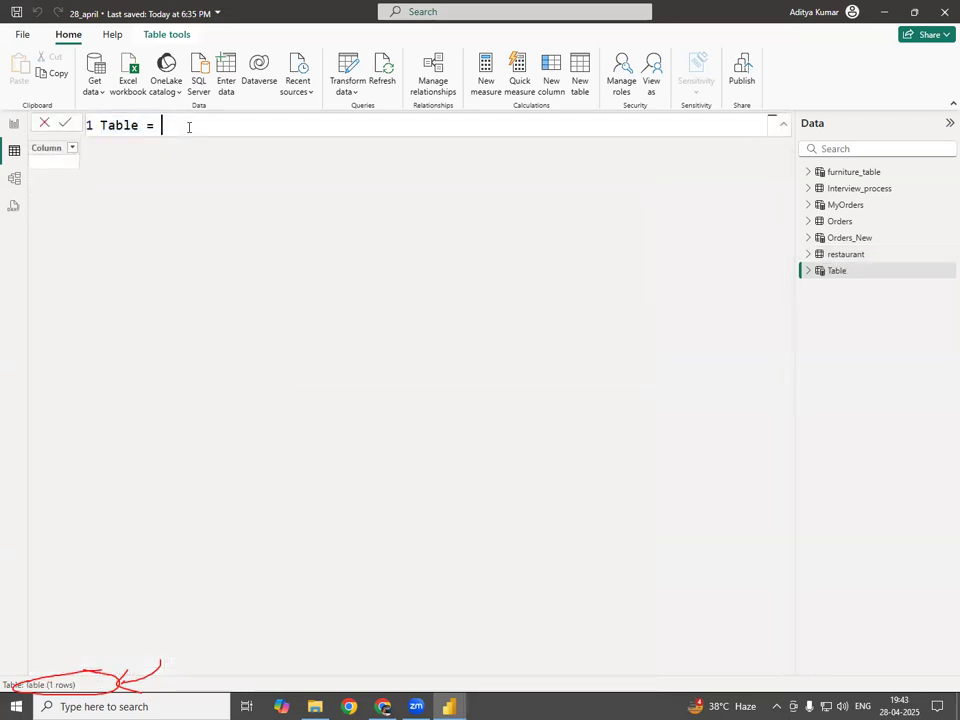
{"action": "type", "text": "fg"}
{"action": "key", "text": "BackSpace"}
{"action": "key", "text": "Tab"}
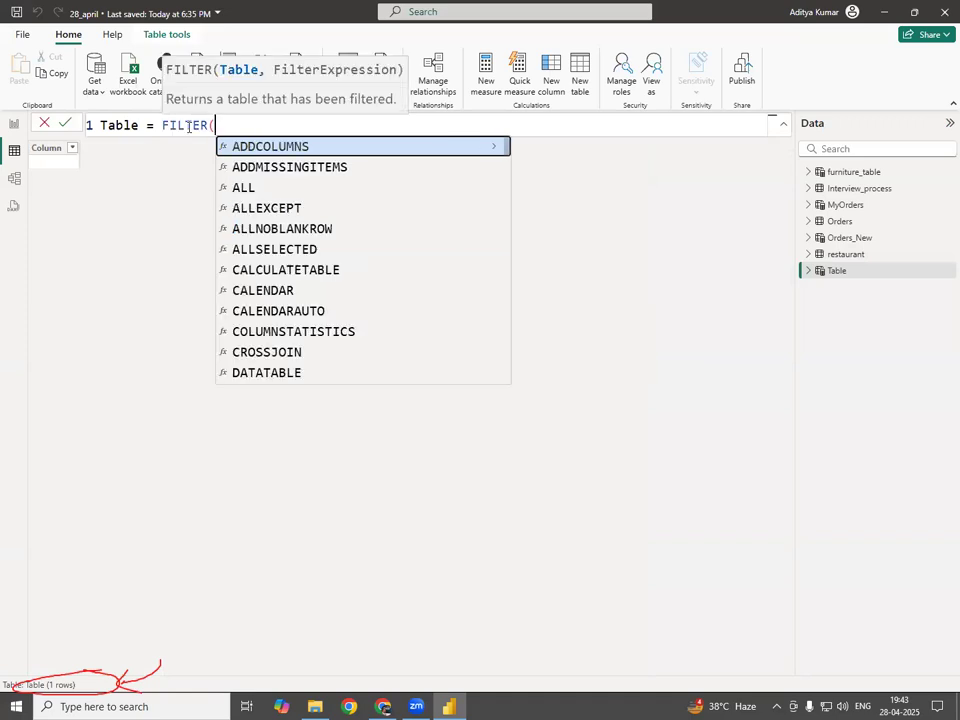
{"action": "type", "text": "re"}
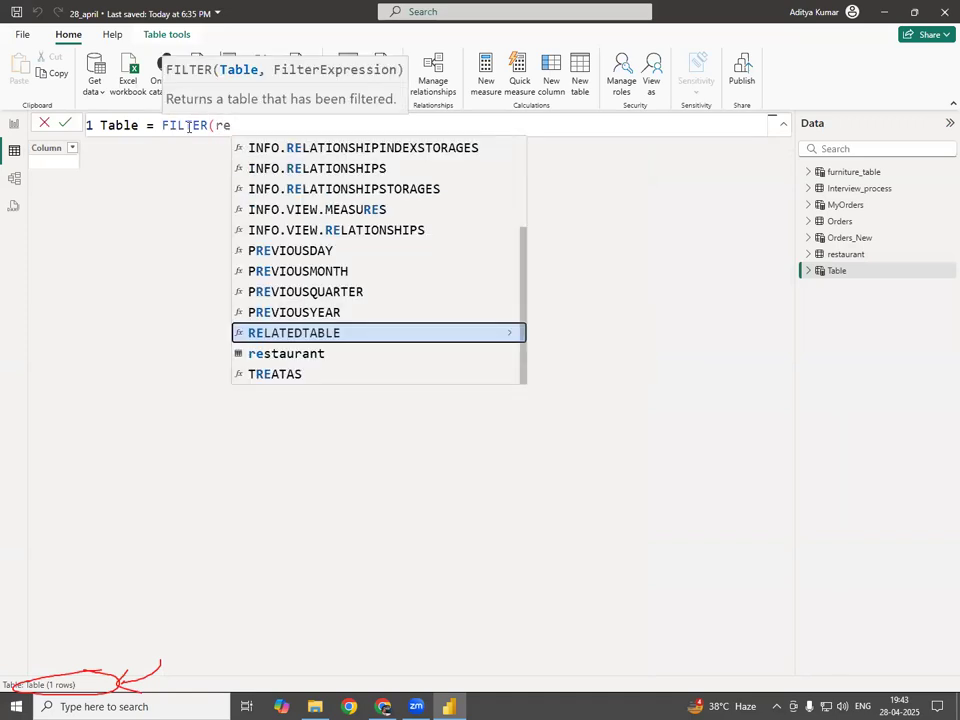
{"action": "key", "text": "Down"}
{"action": "key", "text": "Tab"}
{"action": "type", "text": ","}
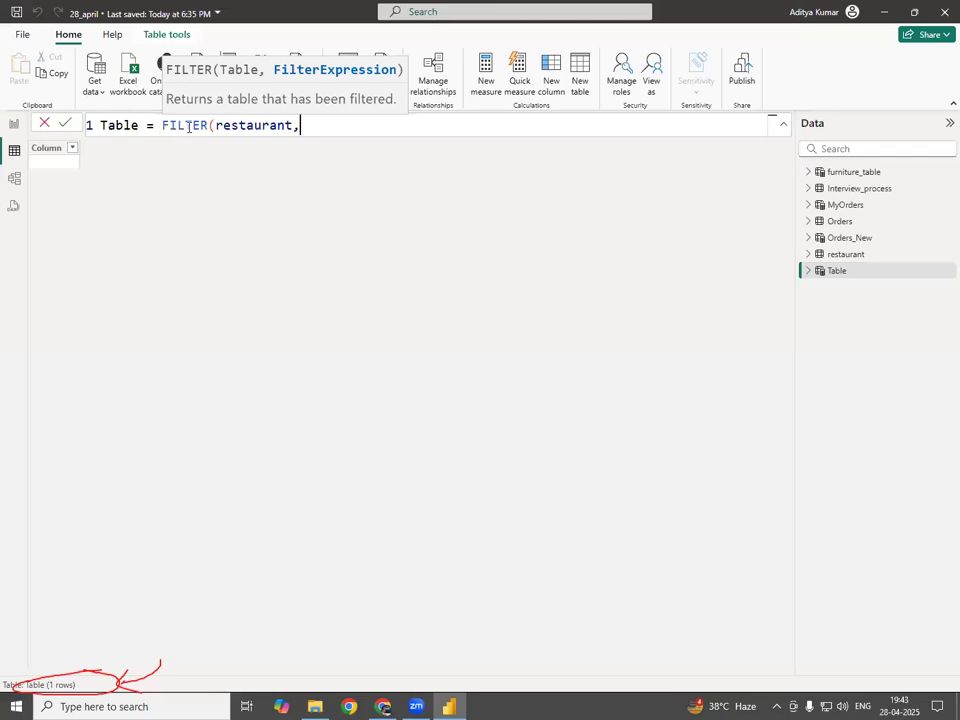
Step: Set the filter condition to restaurant[total_bill]>25 and commit the table formula
{"action": "type", "text": "to"}
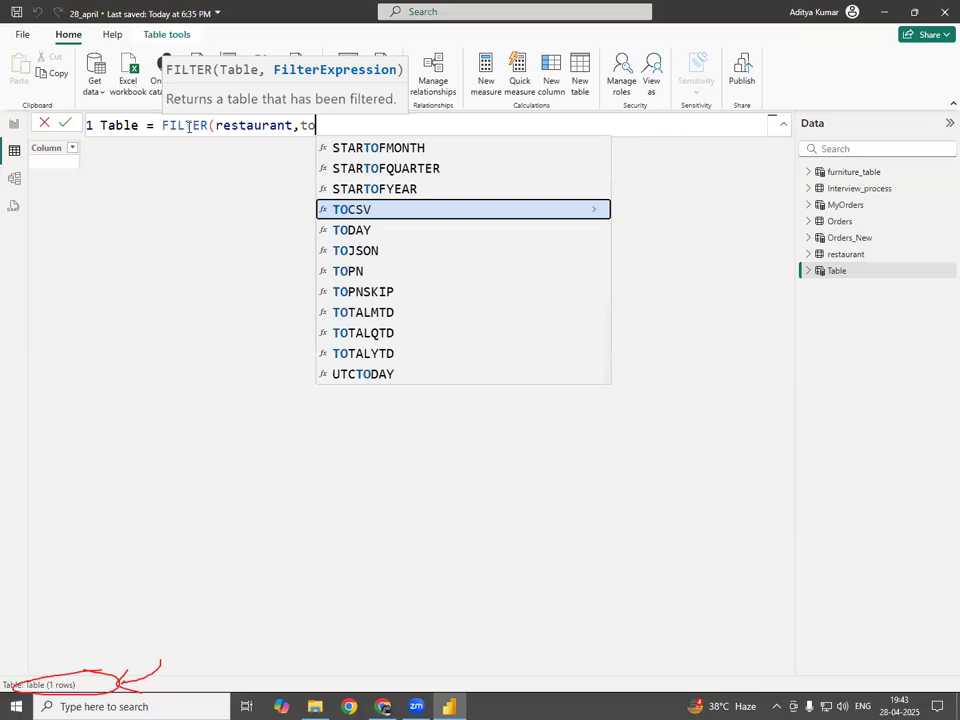
{"action": "type", "text": "t"}
{"action": "key", "text": "Up"}
{"action": "key", "text": "Tab"}
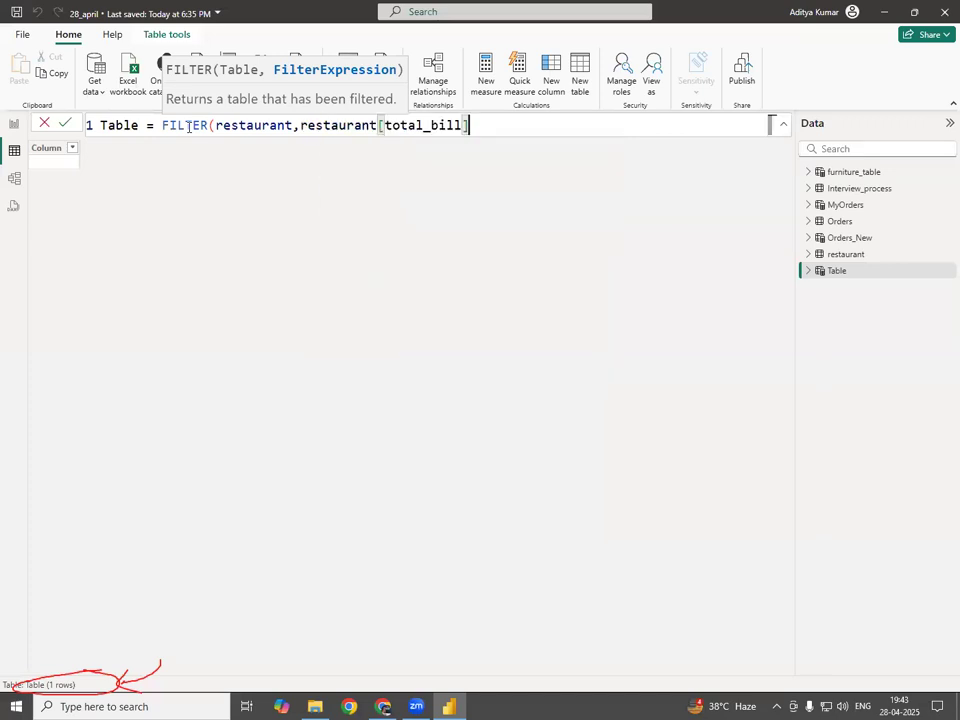
{"action": "type", "text": ">25"}
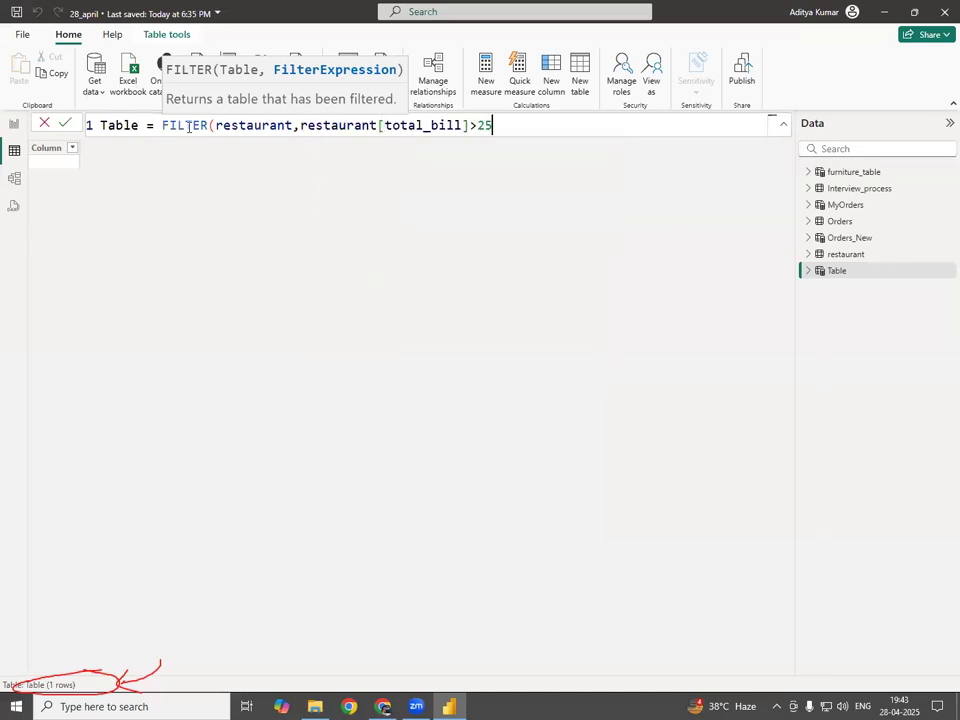
{"action": "type", "text": ")"}
{"action": "key", "text": "Return"}
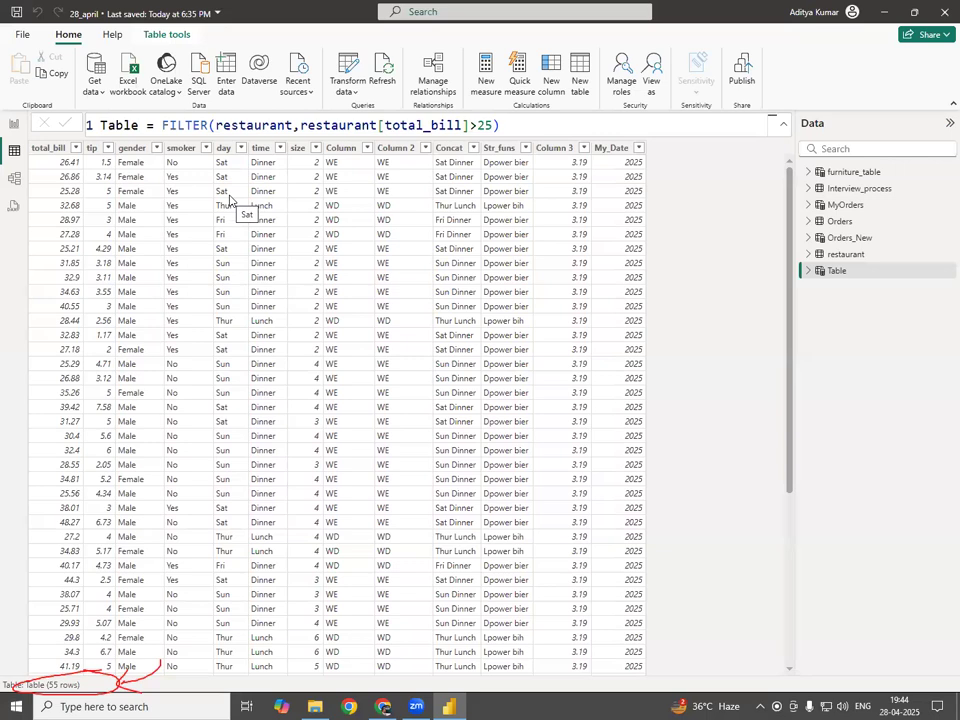
Step: Extend the filter with a second condition, &&restaurant[day]="sat", and commit the formula
{"action": "left_click", "coordinate": [493, 126]}
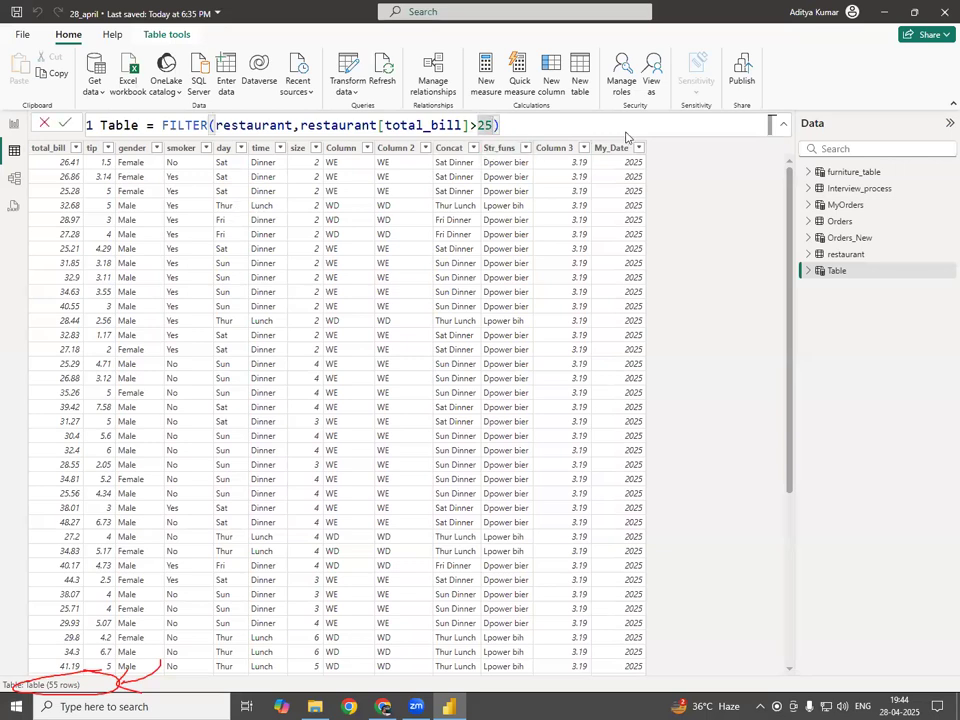
{"action": "type", "text": "&&"}
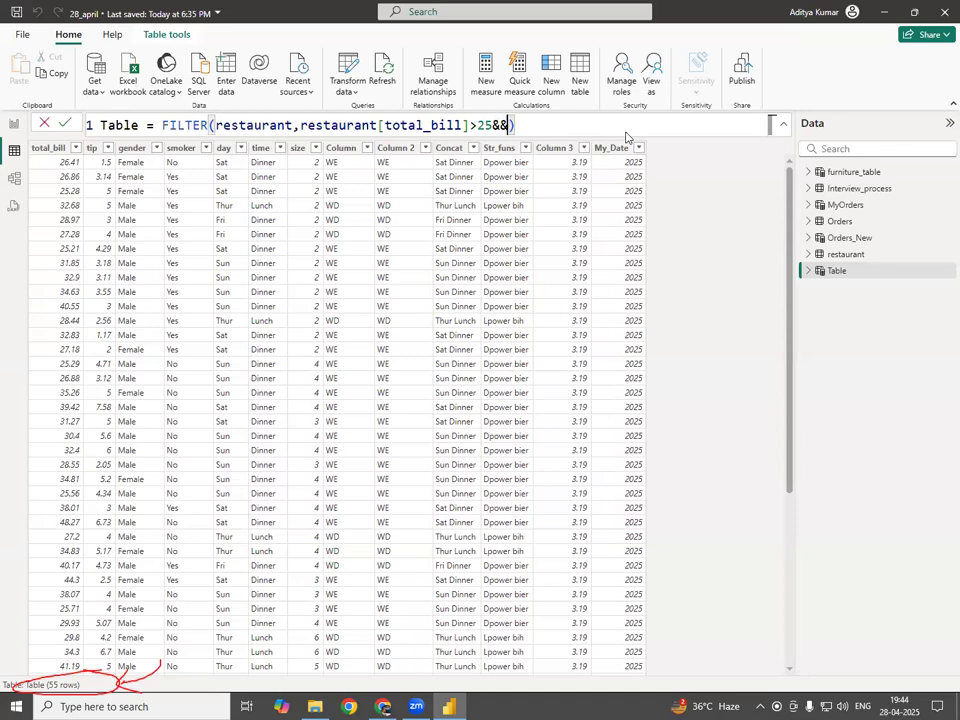
{"action": "type", "text": "day"}
{"action": "key", "text": "Down"}
{"action": "key", "text": "Down"}
{"action": "key", "text": "Down"}
{"action": "key", "text": "Down"}
{"action": "key", "text": "Tab"}
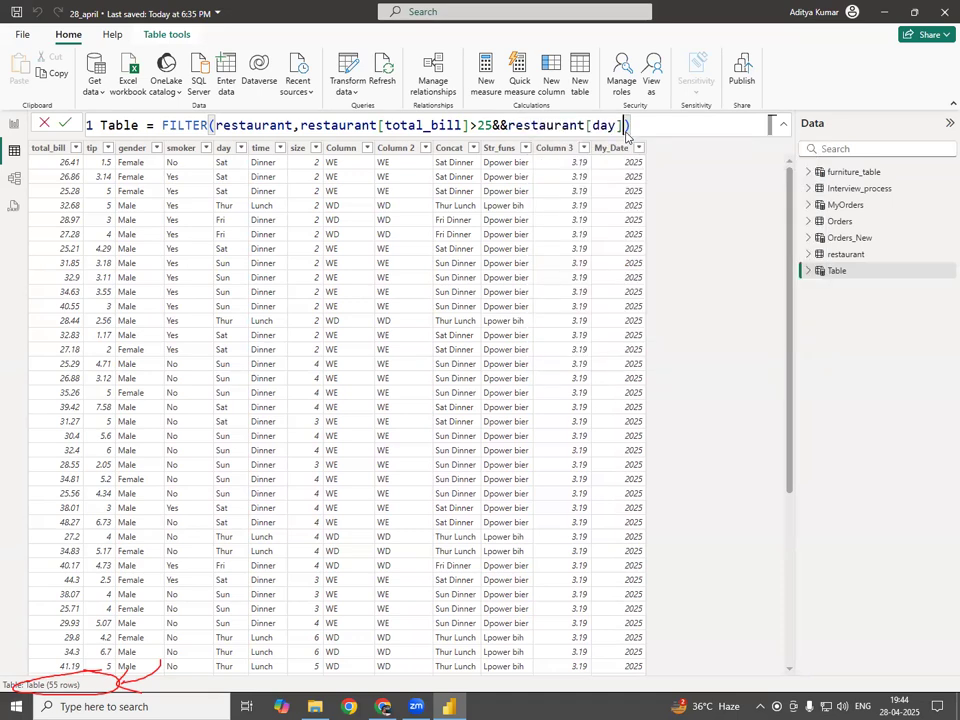
{"action": "type", "text": "=\"sat"}
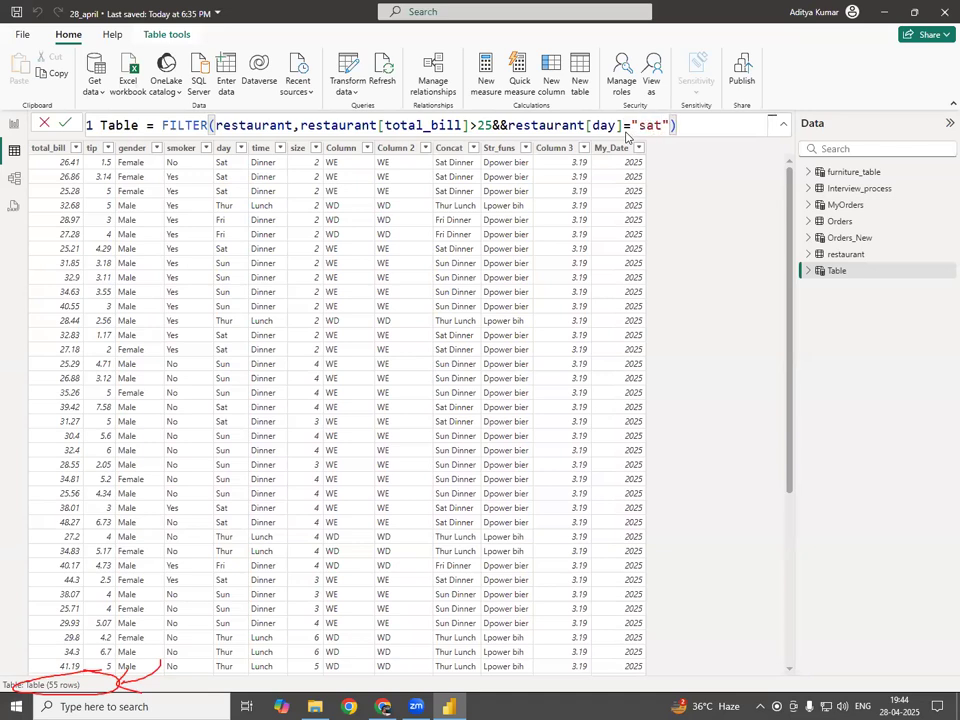
{"action": "key", "text": "Return"}
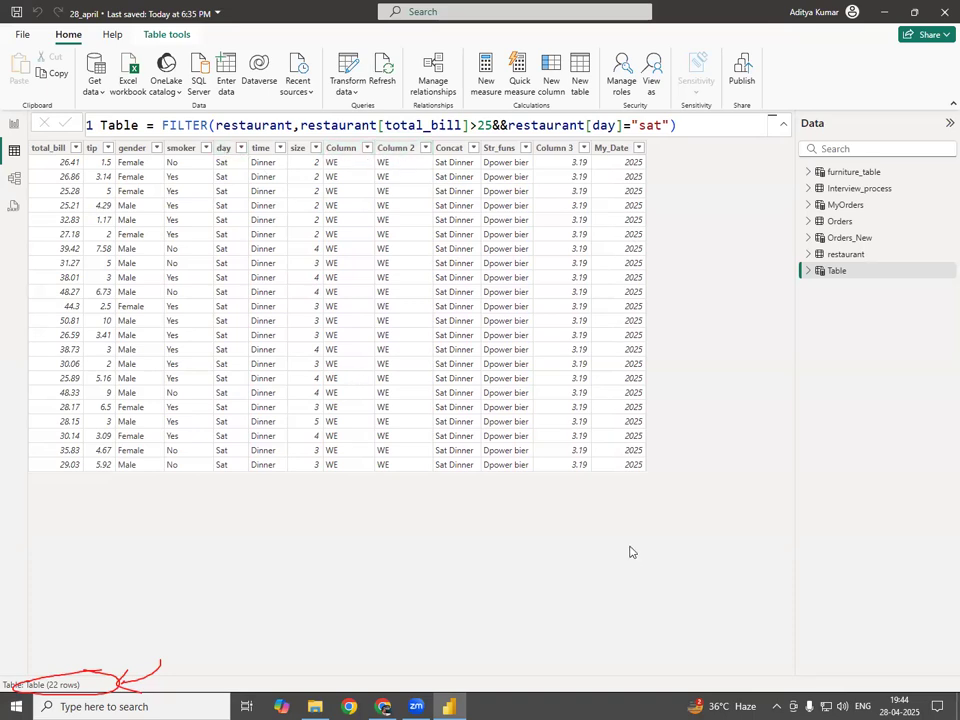
Step: Enclose the restaurant[day]="sat" condition of the FILTER formula in its own parentheses
{"action": "left_click", "coordinate": [507, 125]}
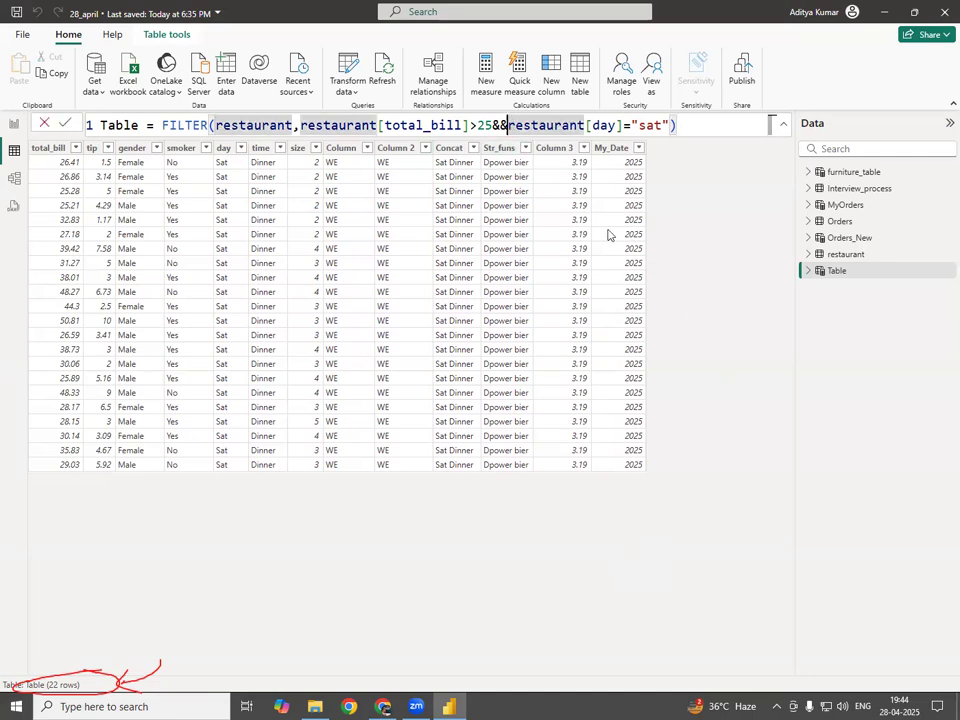
{"action": "left_click_drag", "start_coordinate": [554, 126], "coordinate": [609, 126]}
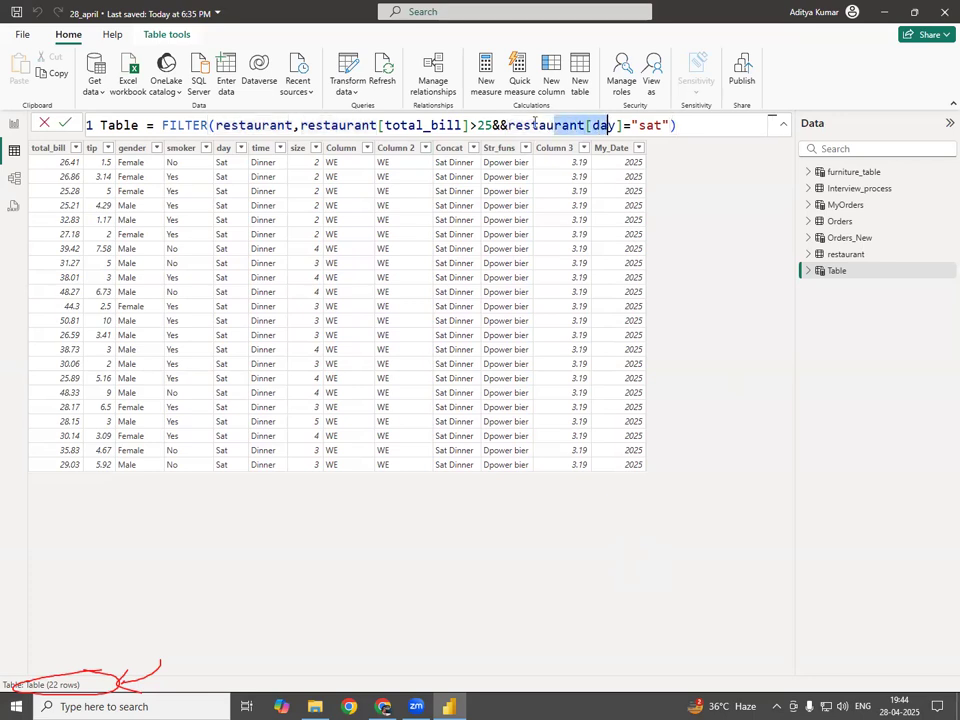
{"action": "left_click", "coordinate": [509, 125]}
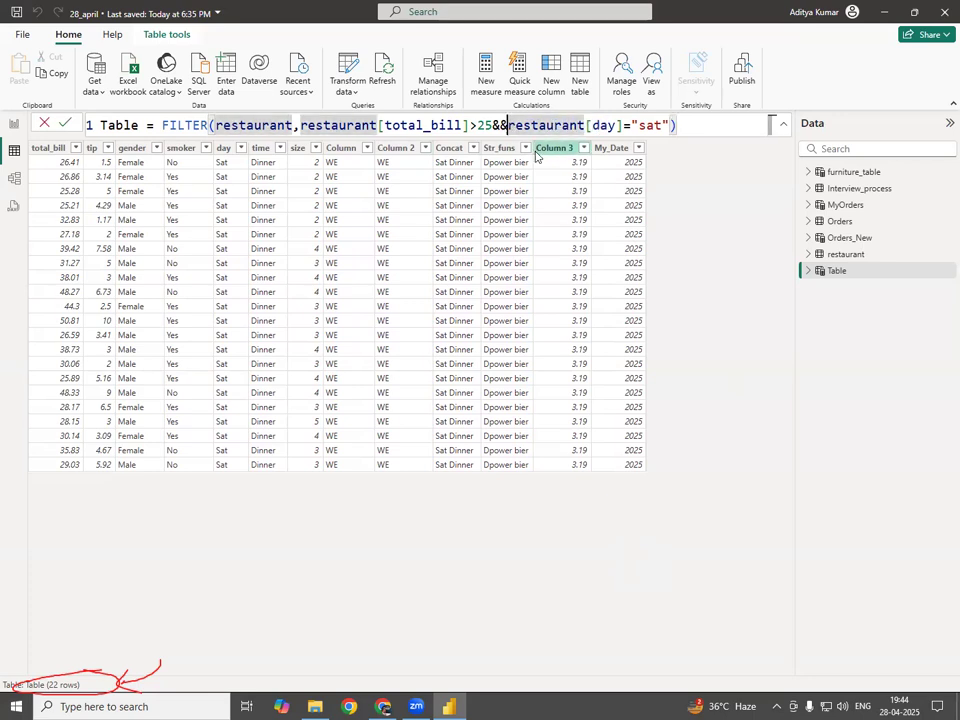
{"action": "type", "text": "("}
{"action": "key", "text": "Right"}
{"action": "key", "text": "Right"}
{"action": "key", "text": "Right"}
{"action": "key", "text": "Right"}
{"action": "key", "text": "Right"}
{"action": "key", "text": "Right"}
{"action": "key", "text": "Right"}
{"action": "key", "text": "Right"}
{"action": "key", "text": "Right"}
{"action": "key", "text": "Right"}
{"action": "key", "text": "Right"}
{"action": "key", "text": "Right"}
{"action": "key", "text": "Right"}
{"action": "key", "text": "Right"}
{"action": "key", "text": "Right"}
{"action": "key", "text": "Right"}
{"action": "key", "text": "Right"}
{"action": "key", "text": "Right"}
{"action": "key", "text": "Right"}
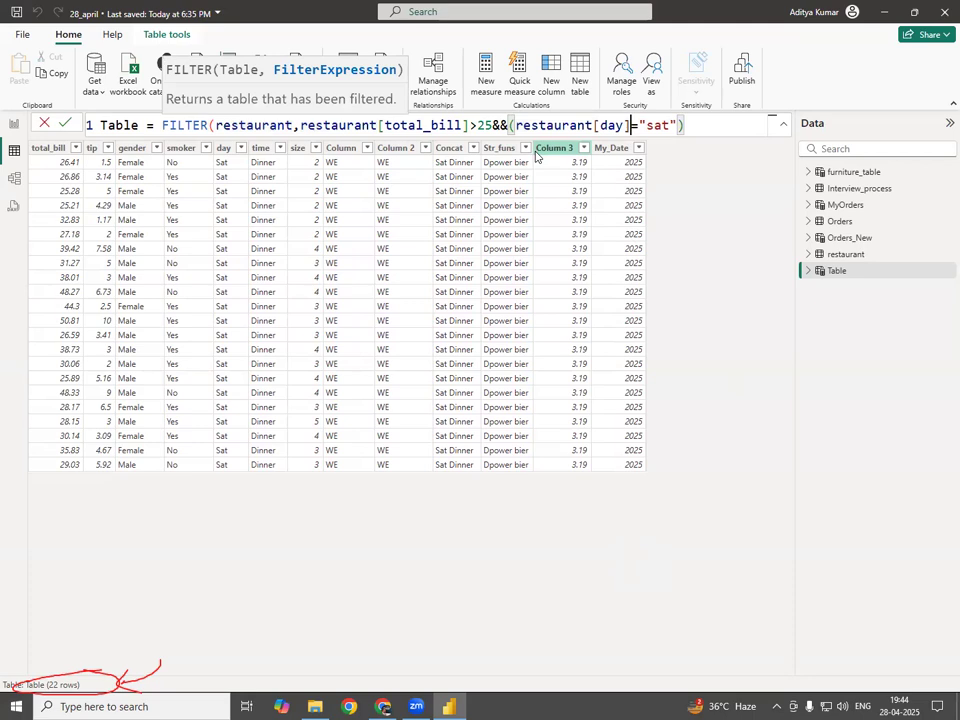
{"action": "key", "text": "Right"}
{"action": "key", "text": "Right"}
{"action": "key", "text": "Right"}
{"action": "type", "text": ")"}
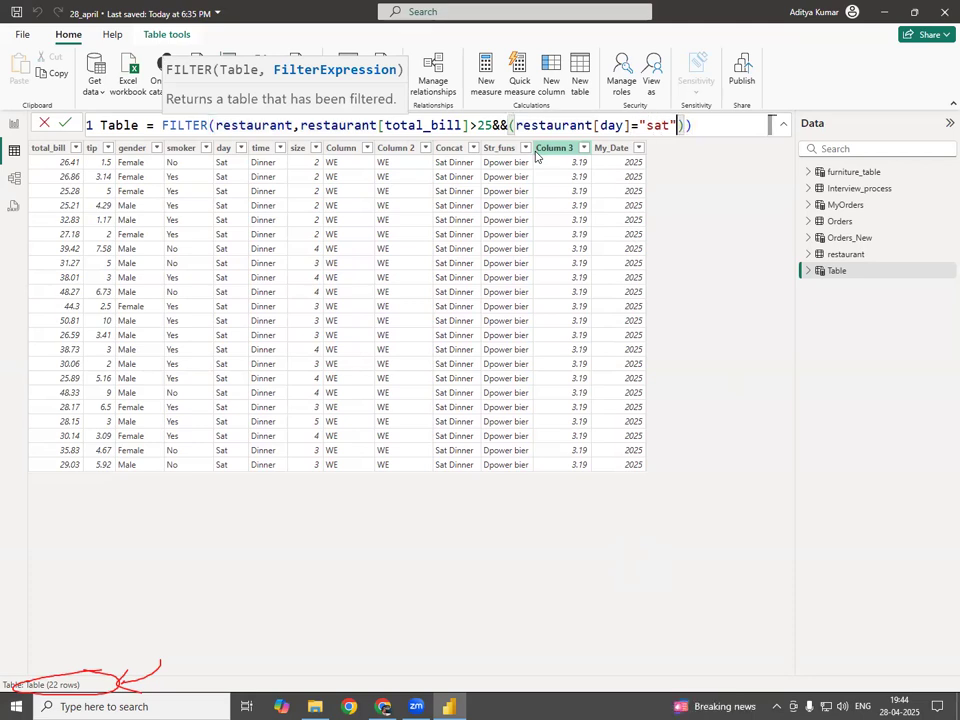
Step: Add the alternative ||restaurant[day]="sun" inside the day condition's parentheses and commit the formula
{"action": "type", "text": " ||"}
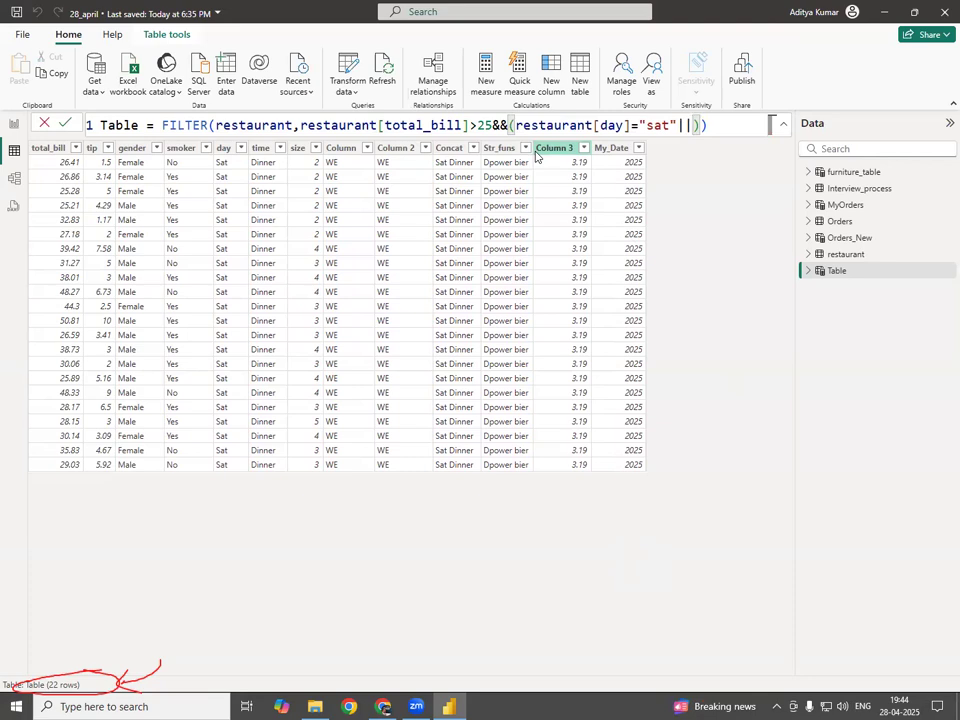
{"action": "type", "text": "res"}
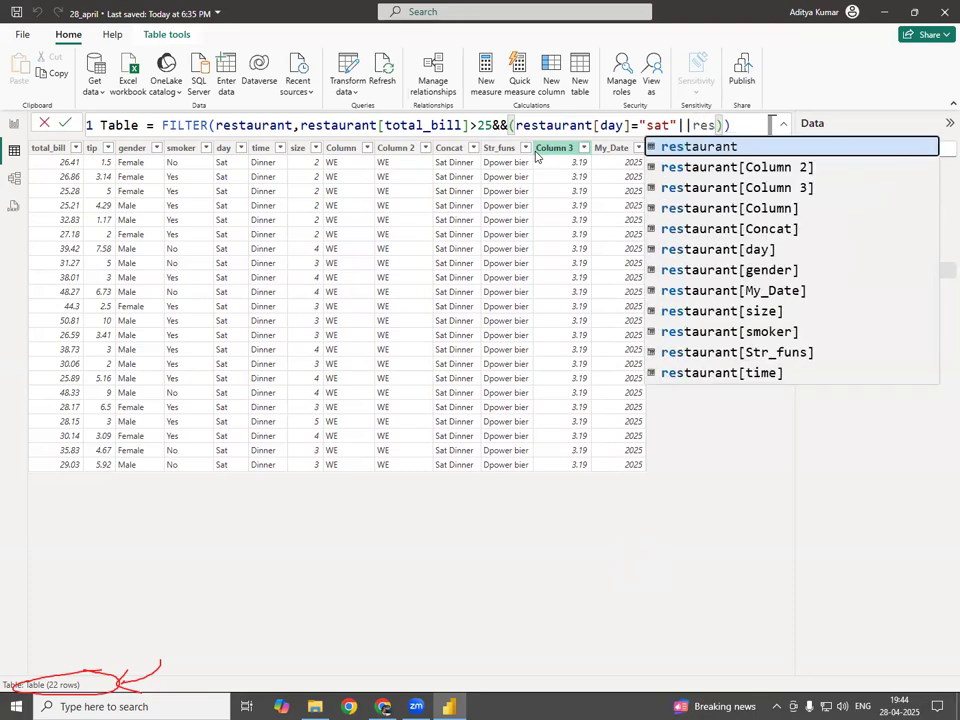
{"action": "key", "text": "Down"}
{"action": "key", "text": "Down"}
{"action": "key", "text": "Down"}
{"action": "key", "text": "Down"}
{"action": "key", "text": "Down"}
{"action": "key", "text": "Tab"}
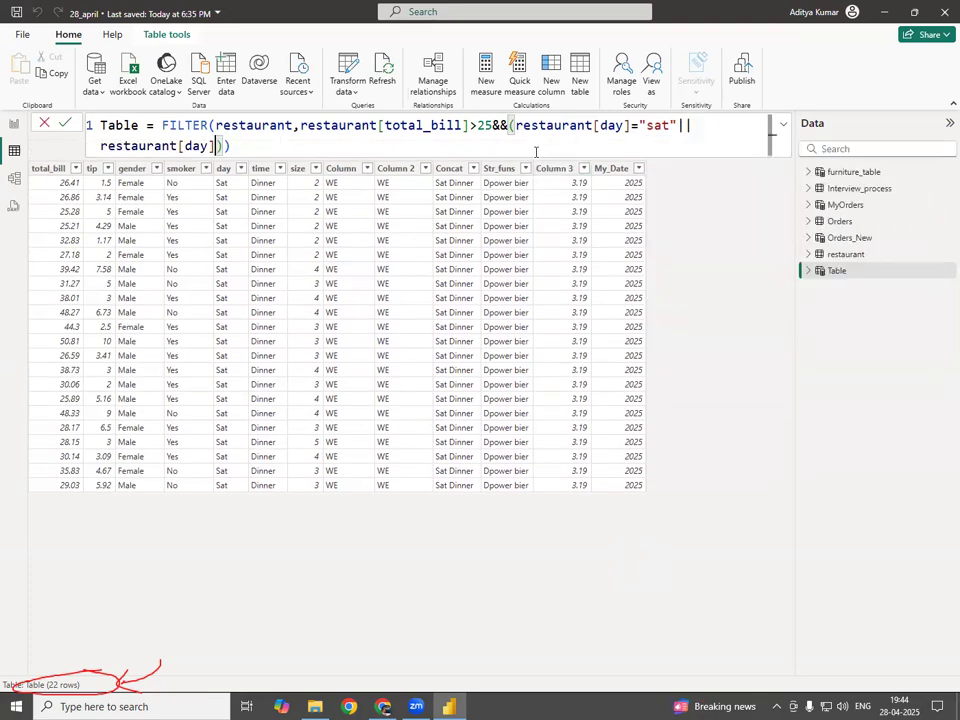
{"action": "type", "text": "='"}
{"action": "key", "text": "Escape"}
{"action": "key", "text": "BackSpace"}
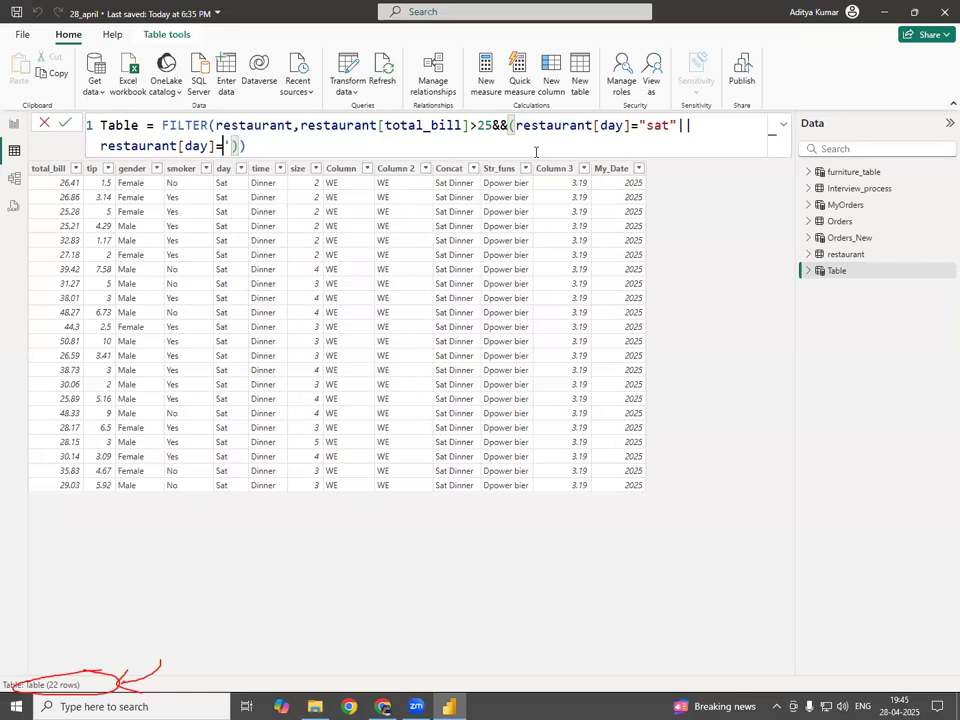
{"action": "type", "text": "\"sun\""}
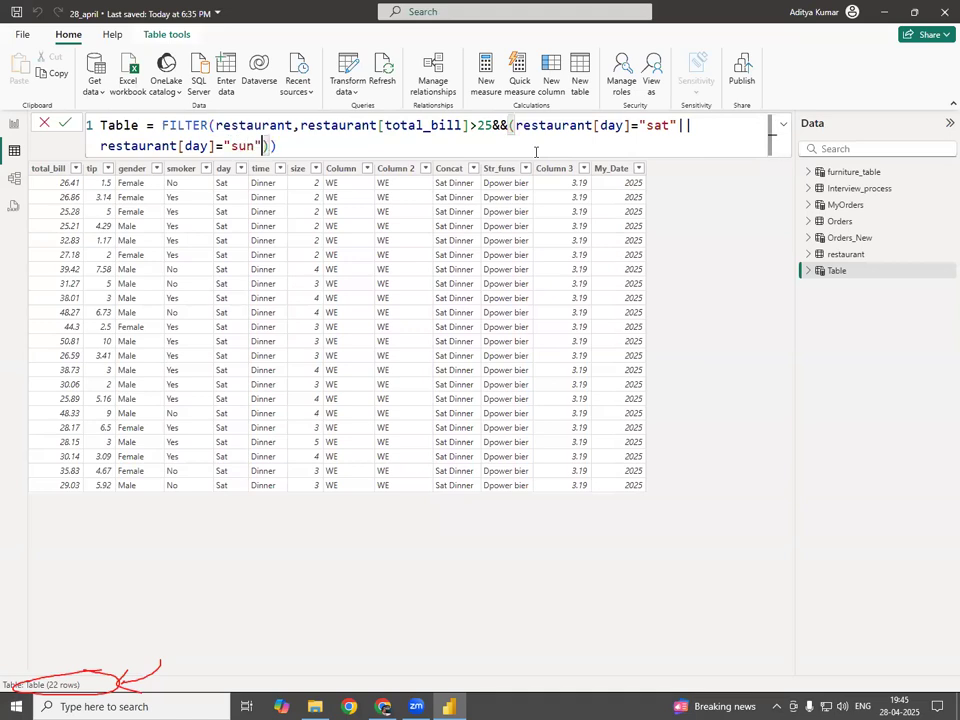
{"action": "left_click_drag", "start_coordinate": [337, 125], "coordinate": [458, 125]}
{"action": "left_click", "coordinate": [486, 128]}
{"action": "left_click_drag", "start_coordinate": [538, 128], "coordinate": [655, 129]}
{"action": "left_click_drag", "start_coordinate": [165, 148], "coordinate": [262, 148]}
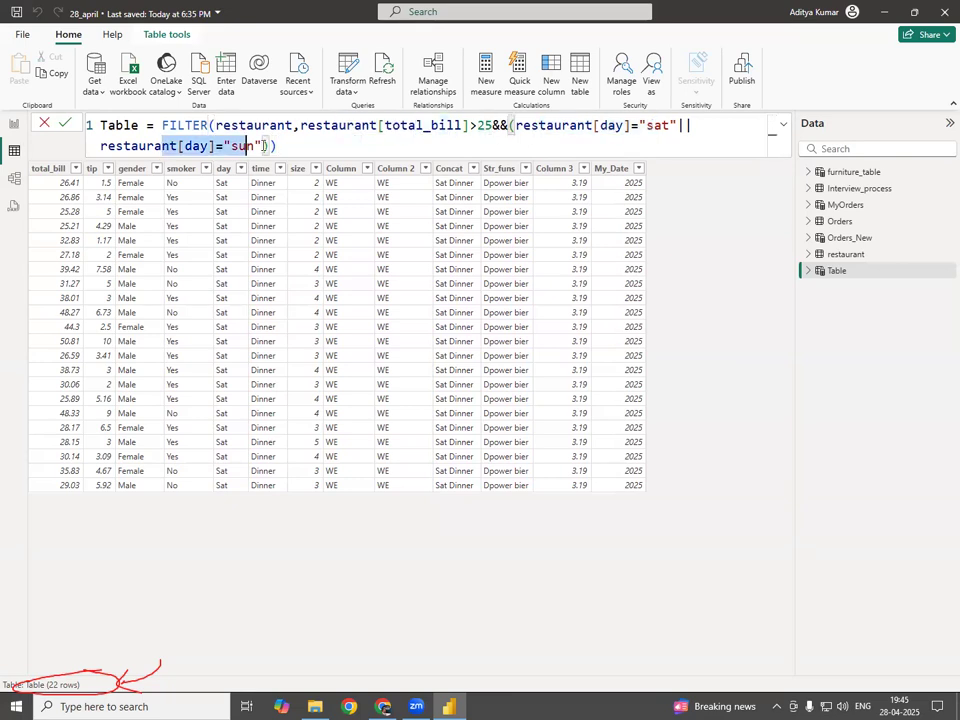
{"action": "left_click", "coordinate": [371, 147]}
{"action": "key", "text": "Return"}
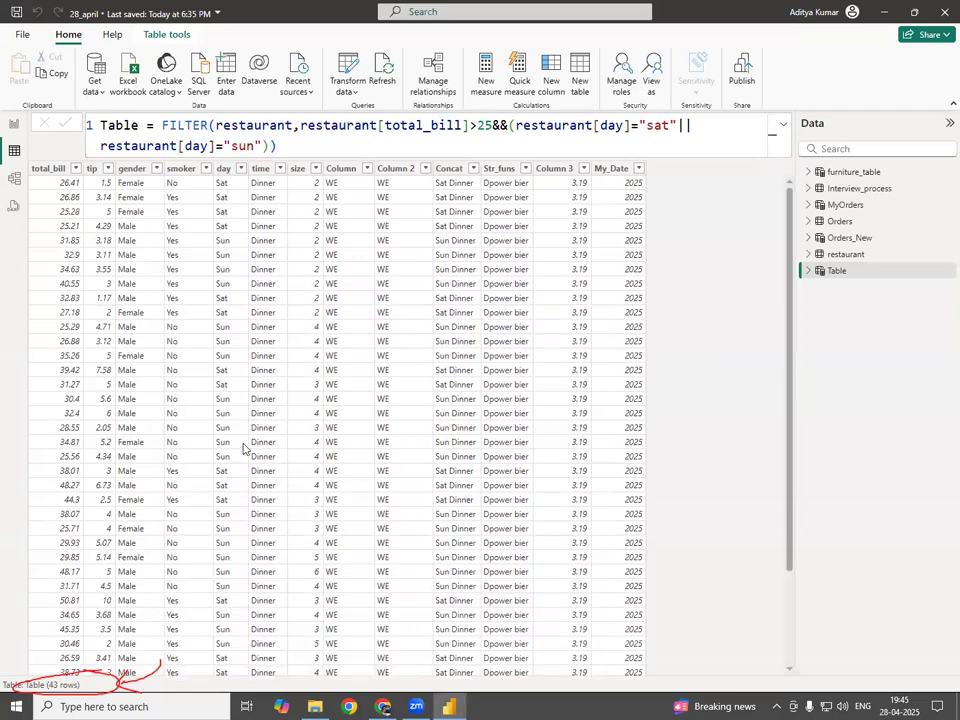
{"action": "scroll", "coordinate": [237, 503], "scroll_direction": "down", "scroll_amount": 1}
{"action": "scroll", "coordinate": [233, 510], "scroll_direction": "down", "scroll_amount": 1}
{"action": "scroll", "coordinate": [229, 500], "scroll_direction": "up", "scroll_amount": 2}
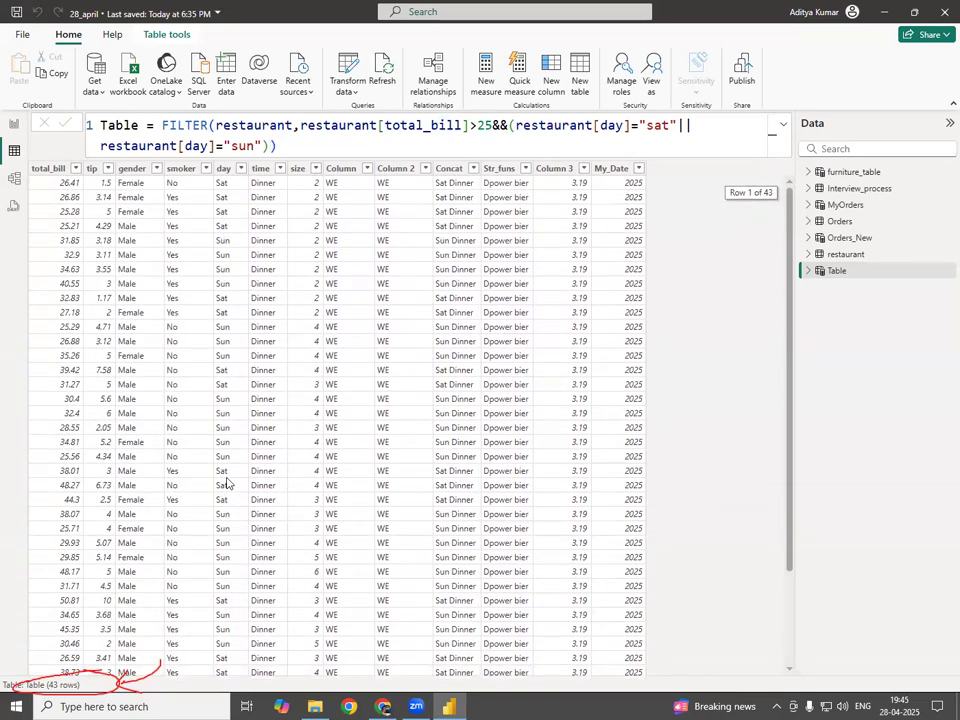
Step: Add the condition &&restaurant[gender]="male" after the parenthesised day conditions and commit the formula
{"action": "left_click", "coordinate": [404, 145]}
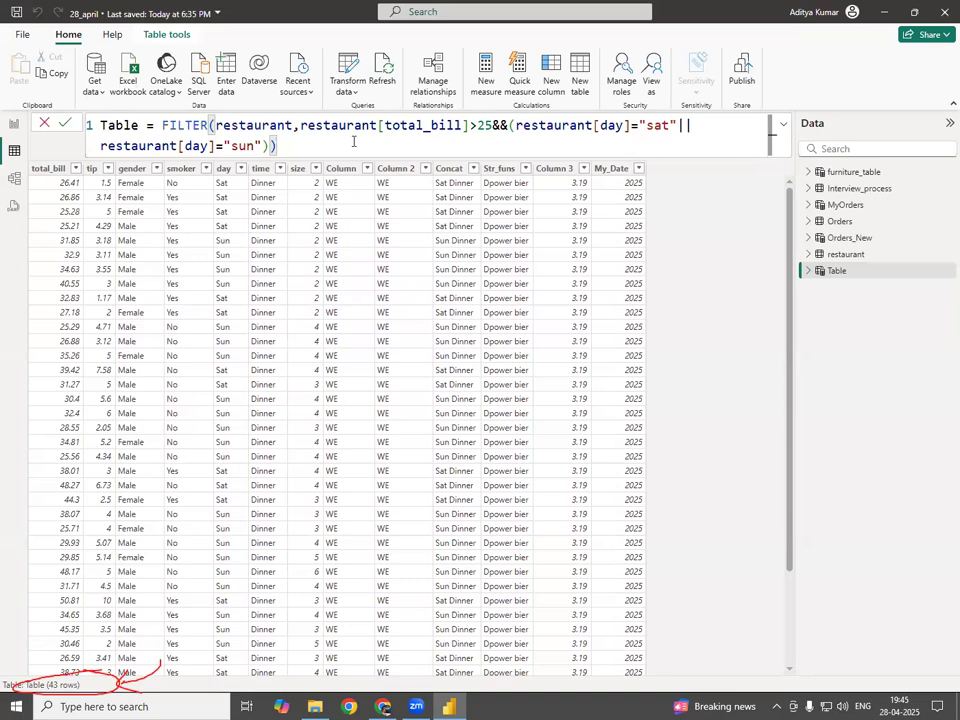
{"action": "scroll", "coordinate": [350, 473], "scroll_direction": "down", "scroll_amount": 2}
{"action": "scroll", "coordinate": [354, 470], "scroll_direction": "up", "scroll_amount": 2}
{"action": "scroll", "coordinate": [354, 470], "scroll_direction": "down", "scroll_amount": 2}
{"action": "scroll", "coordinate": [357, 447], "scroll_direction": "up", "scroll_amount": 1}
{"action": "scroll", "coordinate": [357, 447], "scroll_direction": "up", "scroll_amount": 2}
{"action": "type", "text": "&&ge"}
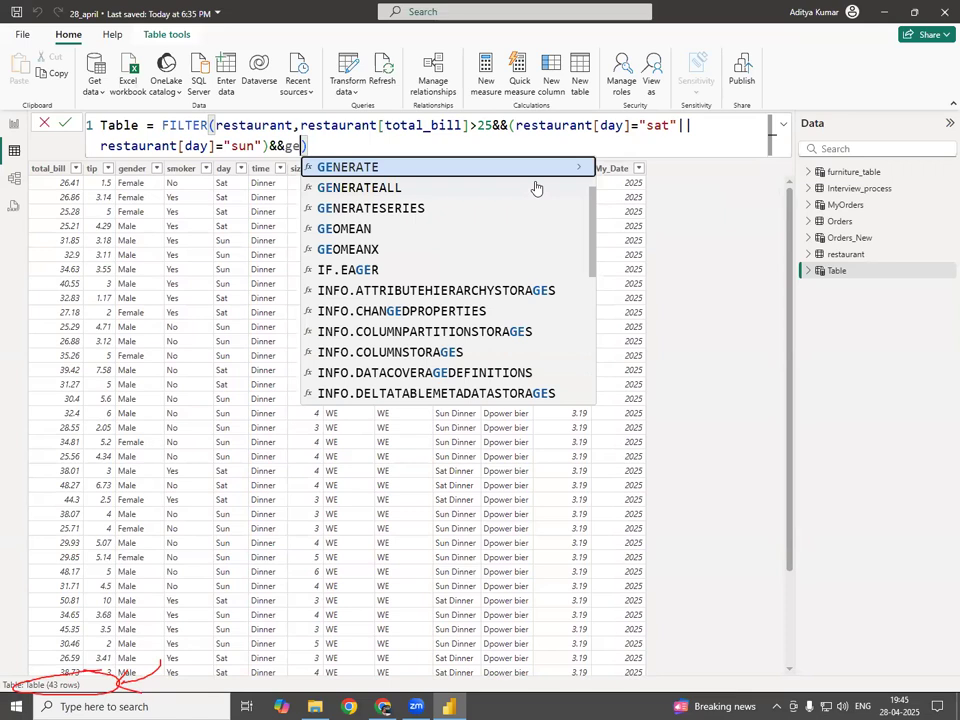
{"action": "type", "text": "n"}
{"action": "key", "text": "Down"}
{"action": "key", "text": "Down"}
{"action": "key", "text": "Down"}
{"action": "key", "text": "Down"}
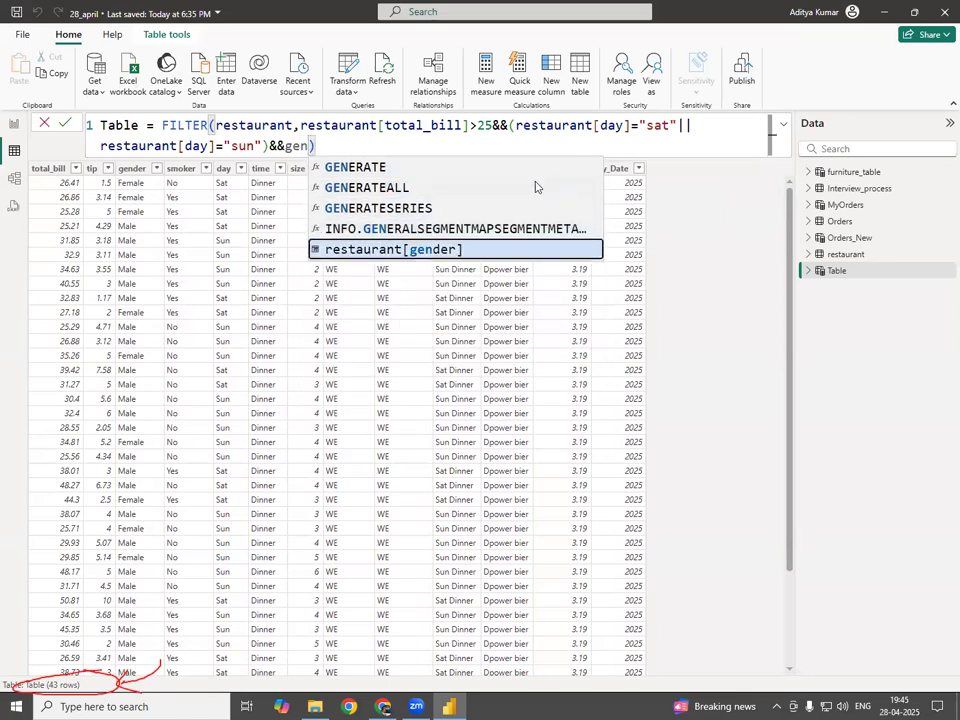
{"action": "key", "text": "Tab"}
{"action": "type", "text": "=\"male"}
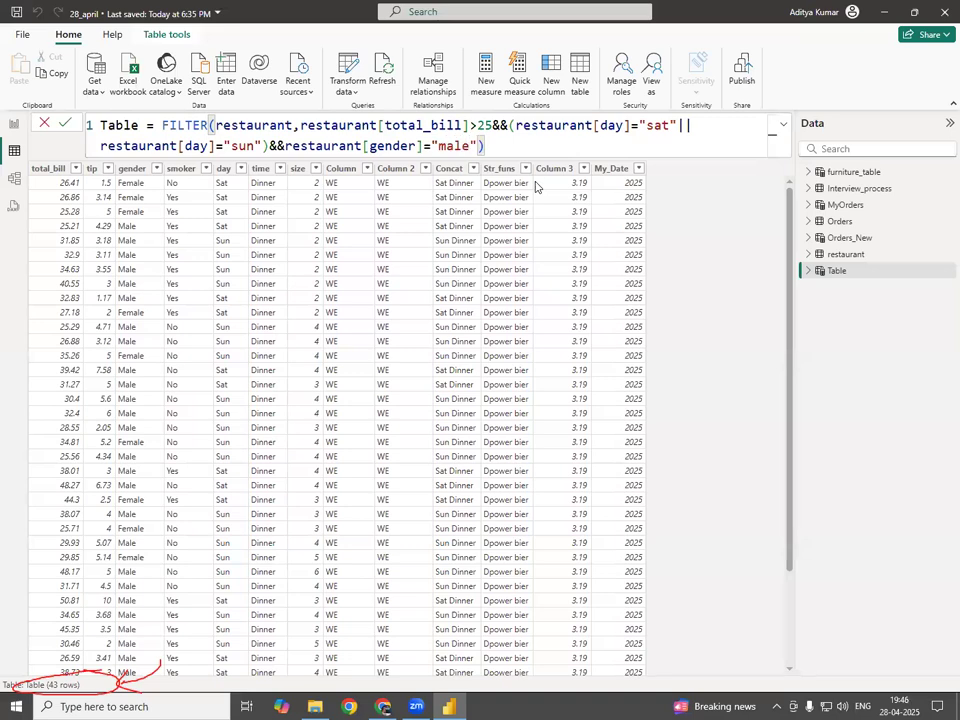
{"action": "key", "text": "Return"}
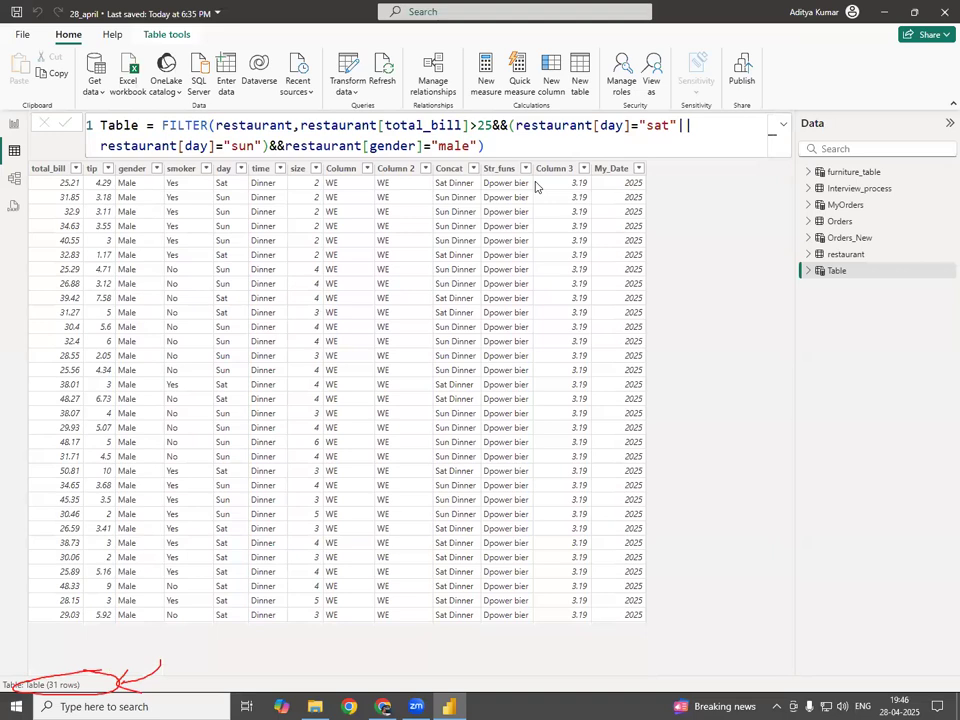
{"action": "left_click", "coordinate": [606, 145]}
{"action": "scroll", "coordinate": [607, 147], "scroll_direction": "up", "scroll_amount": 2}
{"action": "scroll", "coordinate": [607, 147], "scroll_direction": "down", "scroll_amount": 2}
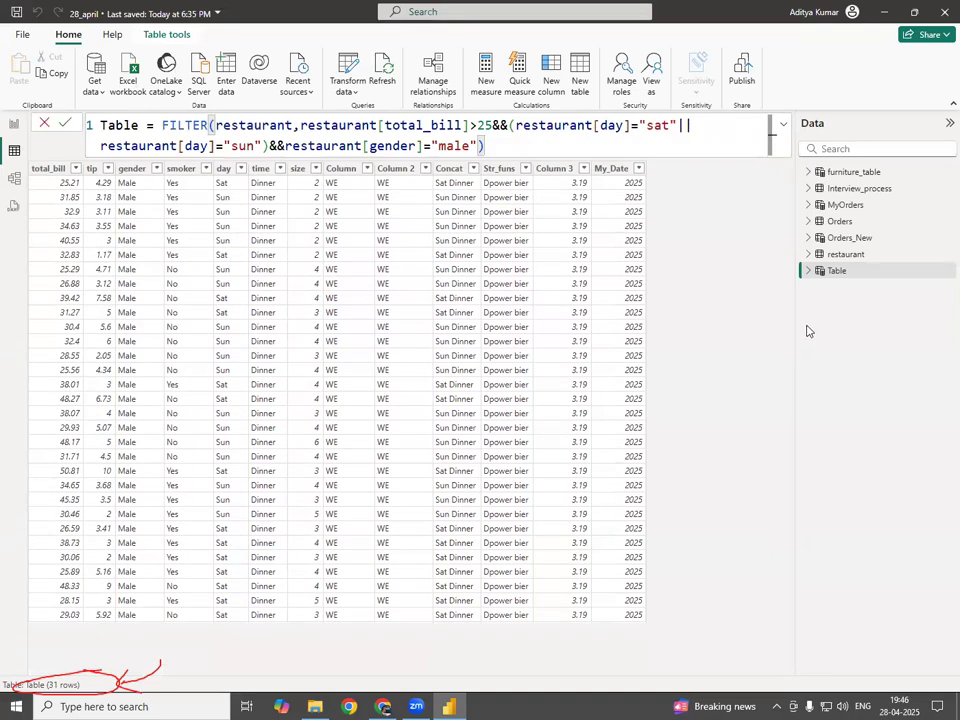